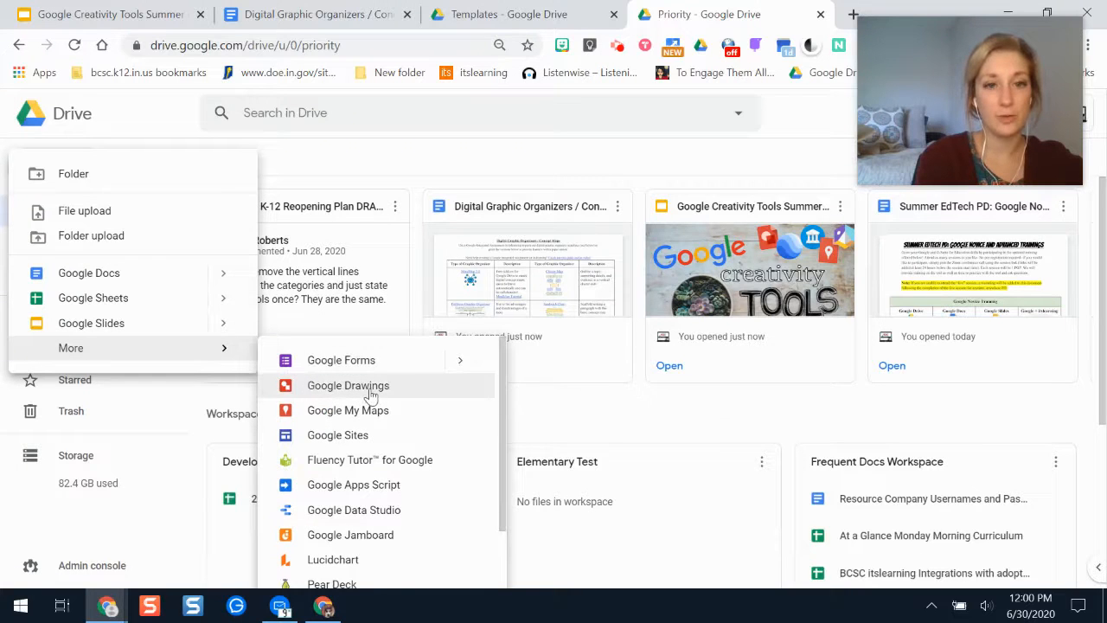
Create a new Google Drawings file and name it "Tutorial Google Drawing"
click(364, 391)
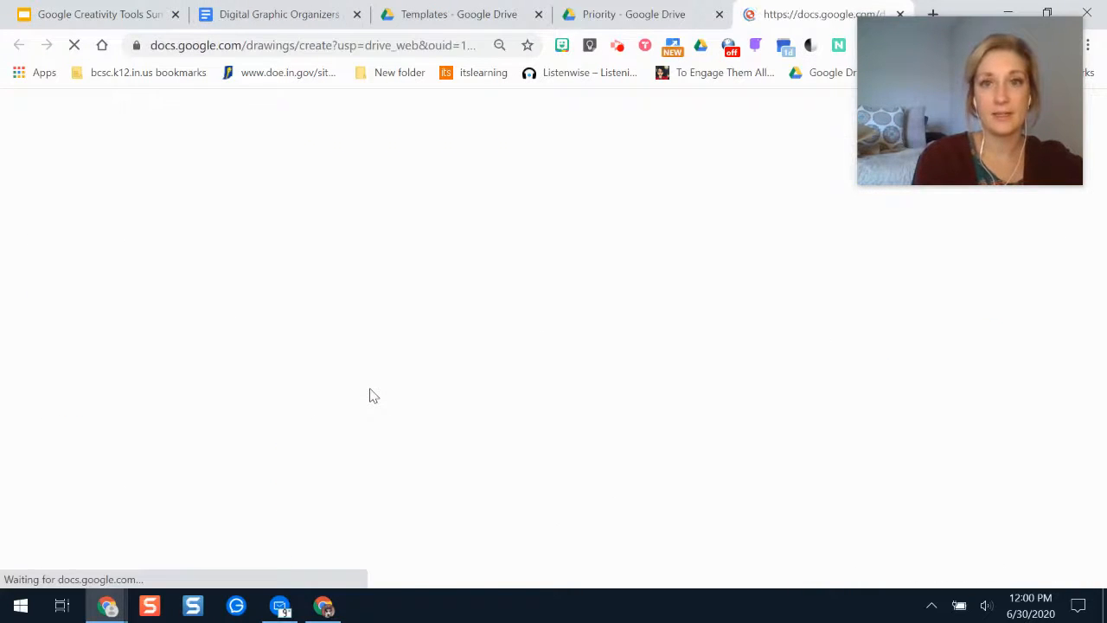
mouse_move(943, 92)
mouse_down()
mouse_move(933, 147)
mouse_move(951, 477)
mouse_up()
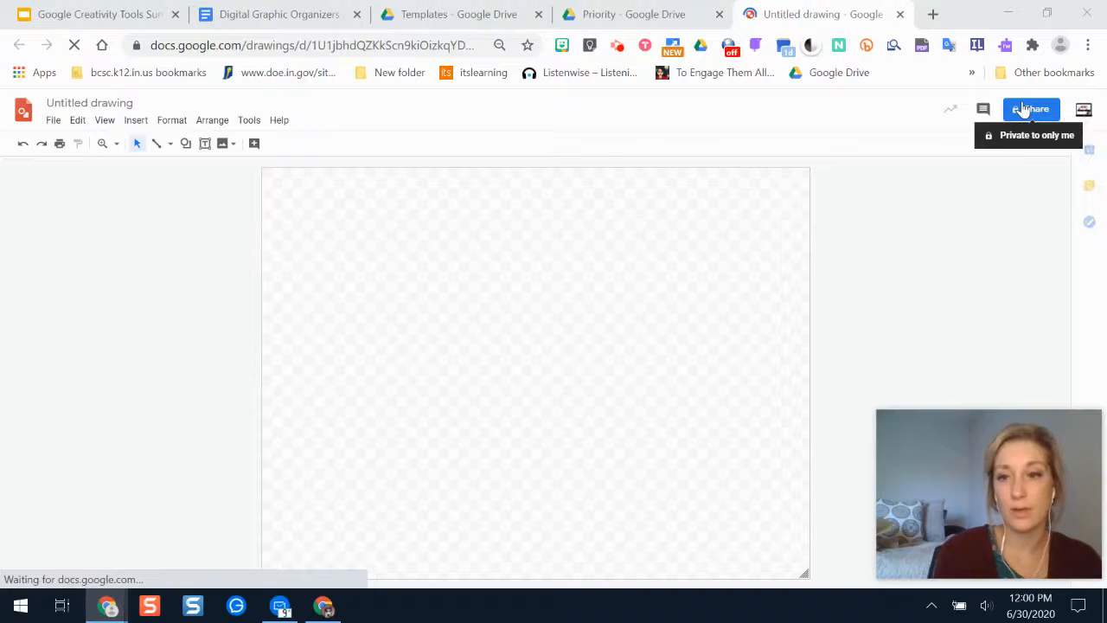
click(388, 317)
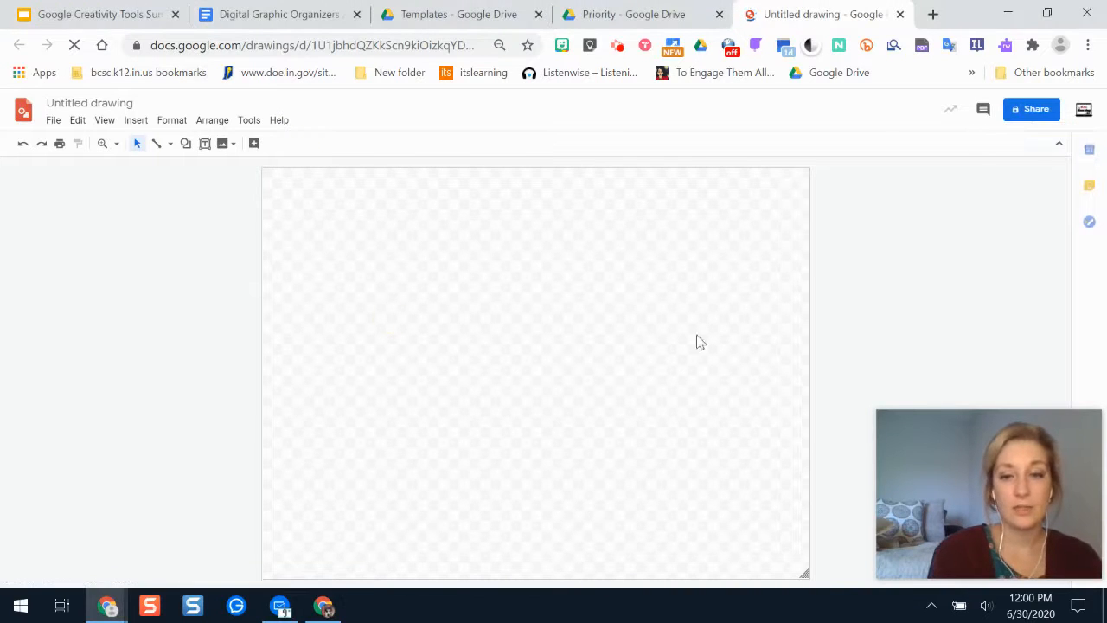
click(113, 104)
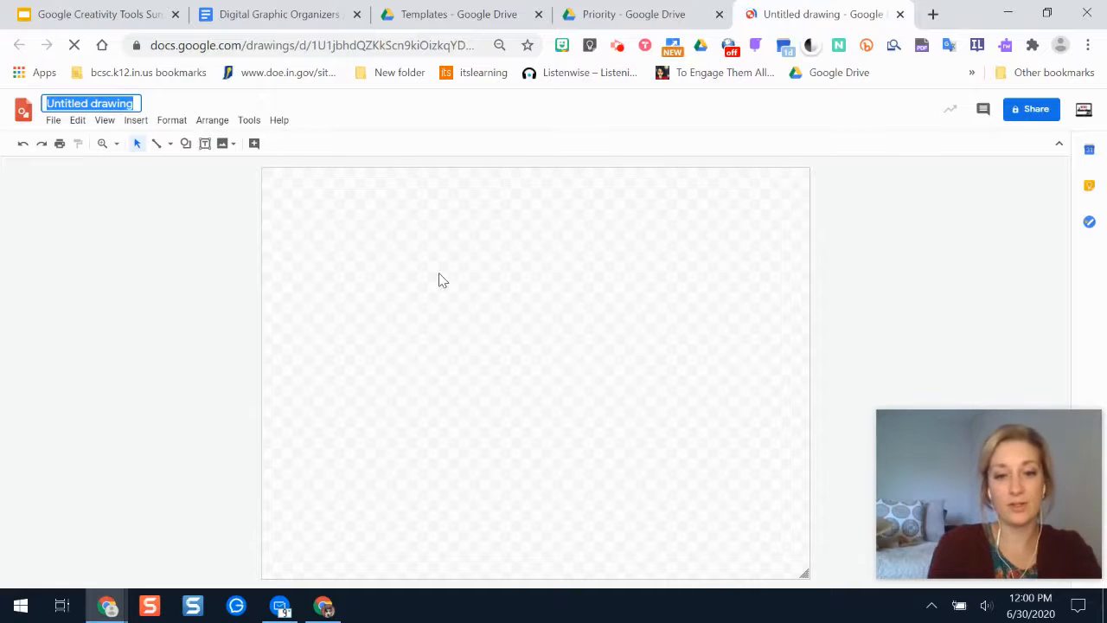
text(Tutorial Google Drawing)
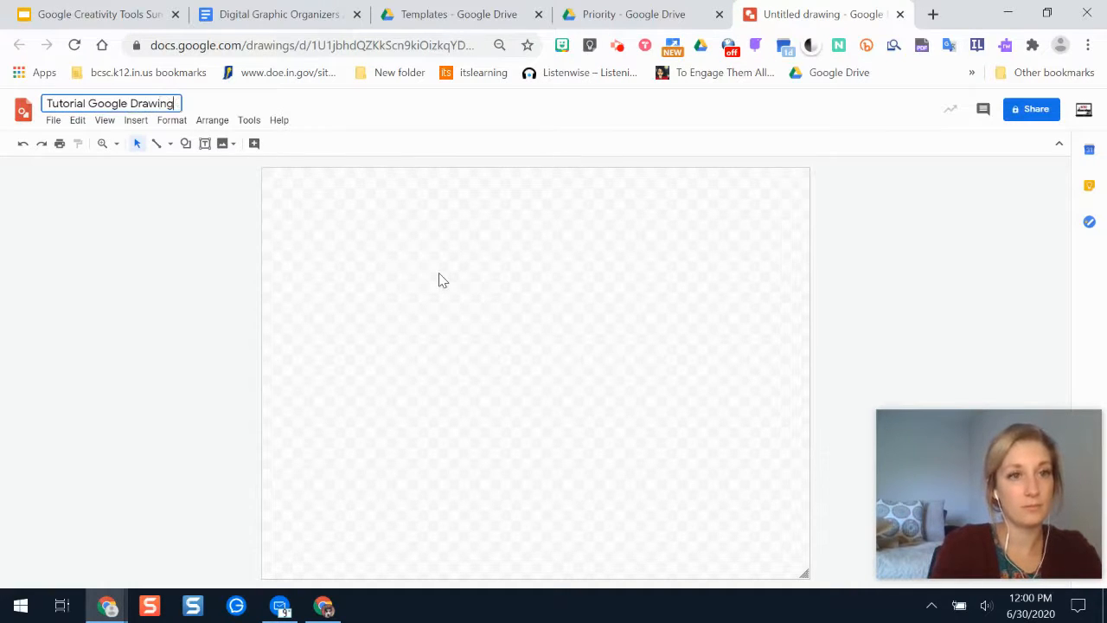
key(Return)
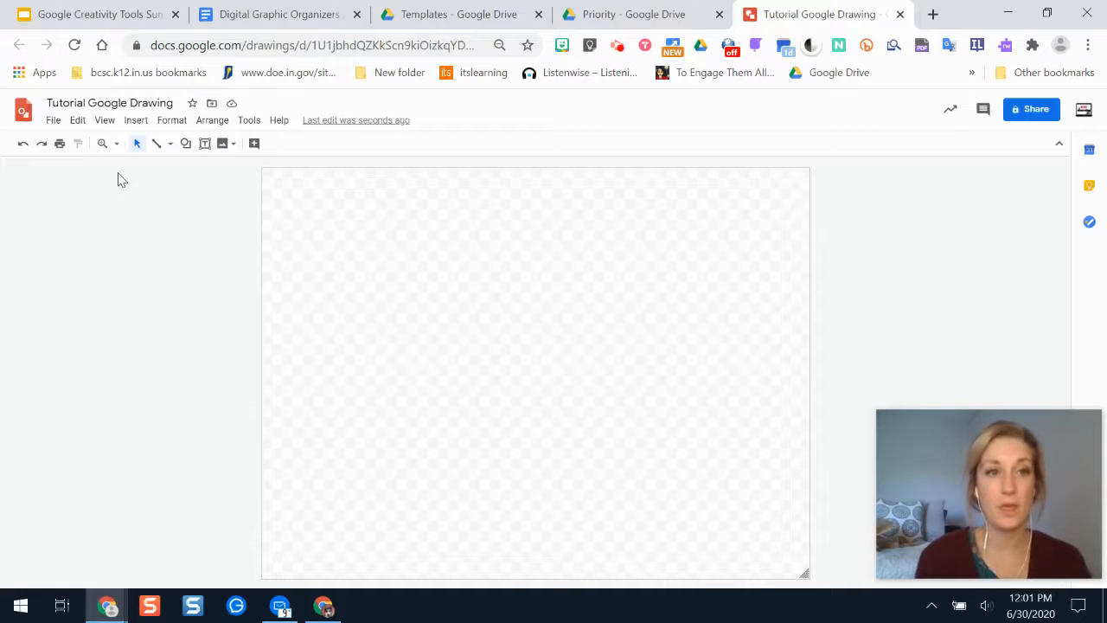
Set the drawing's page setup to a custom size of 8.5 x 11 inches
click(53, 122)
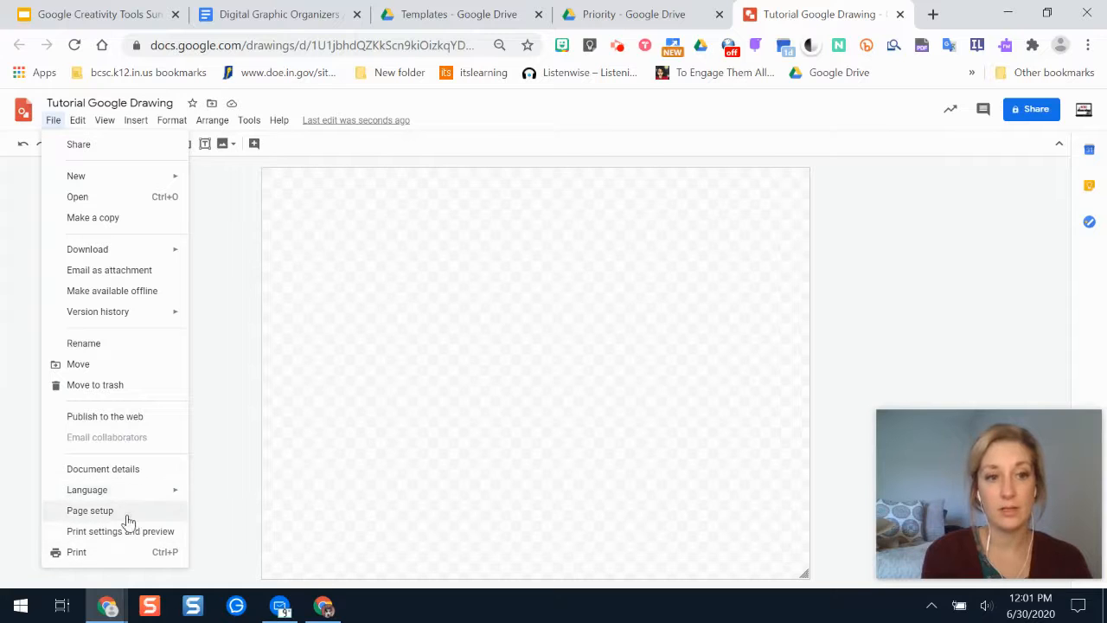
click(95, 512)
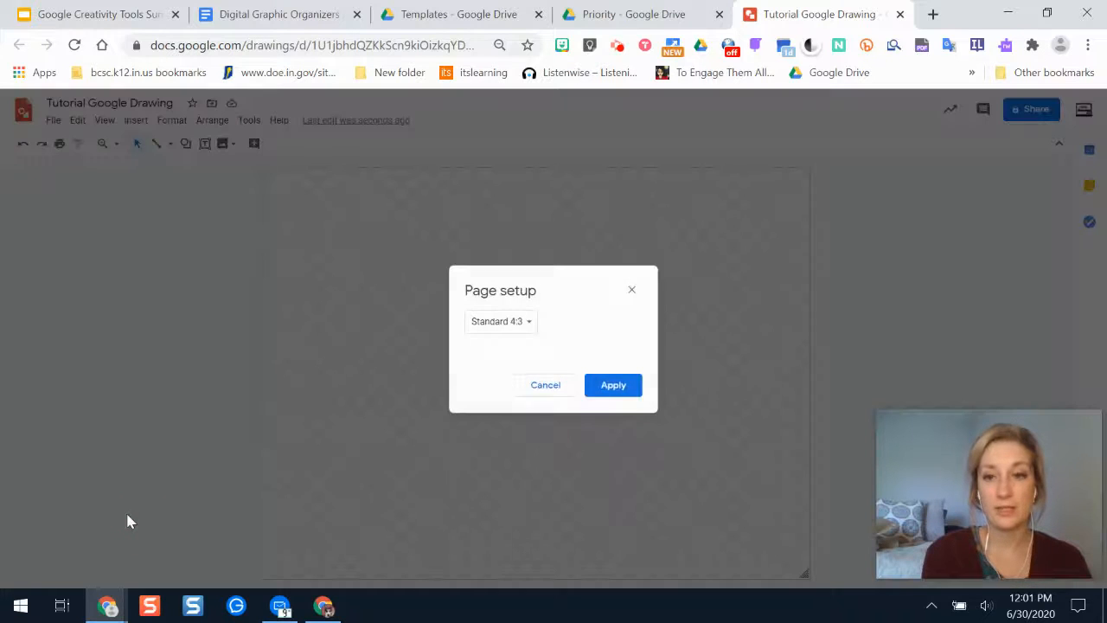
click(521, 331)
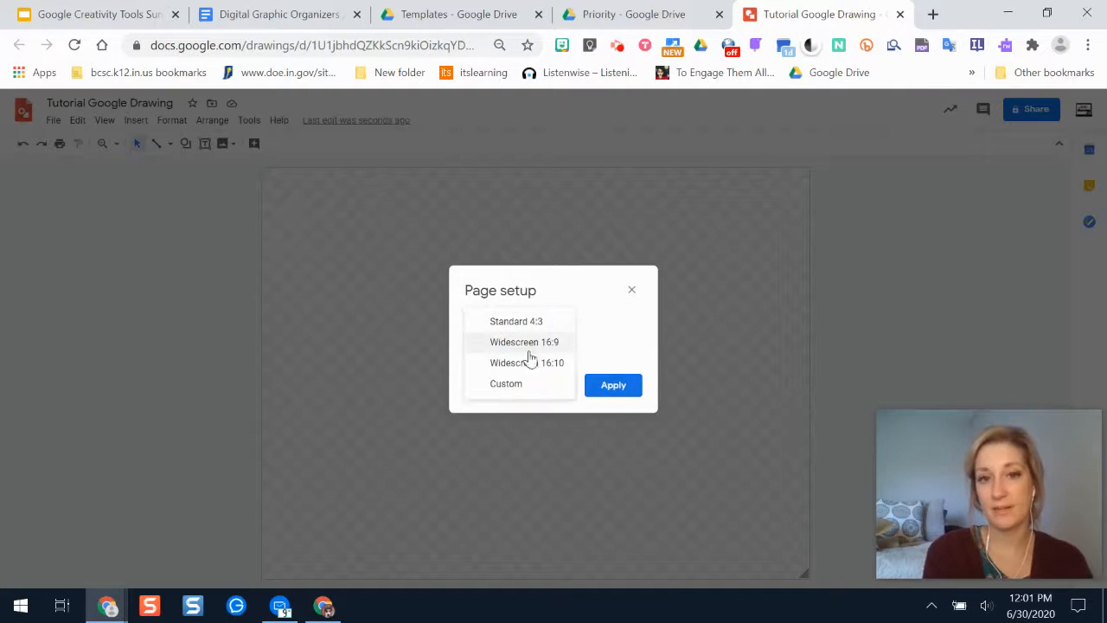
click(509, 386)
double_click(484, 355)
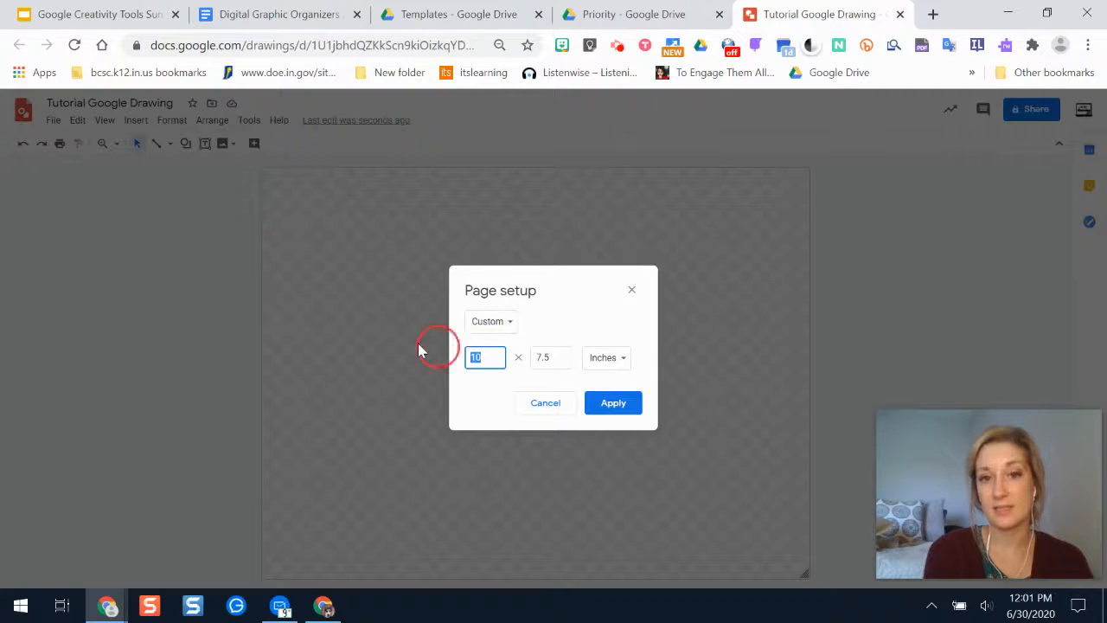
text(8.5)
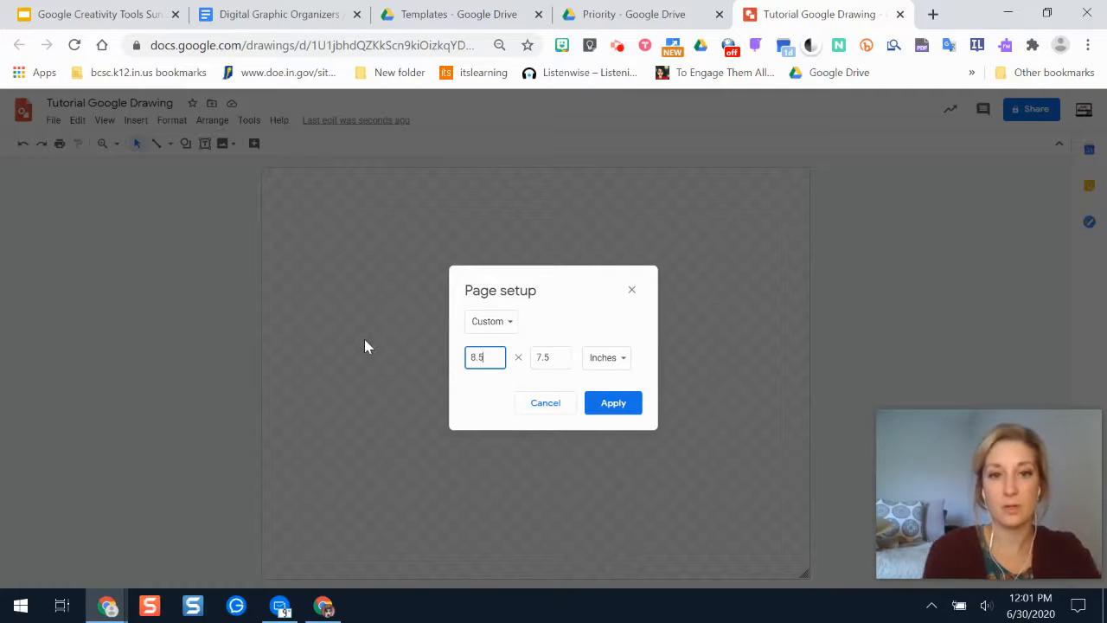
double_click(554, 356)
text(11)
click(597, 405)
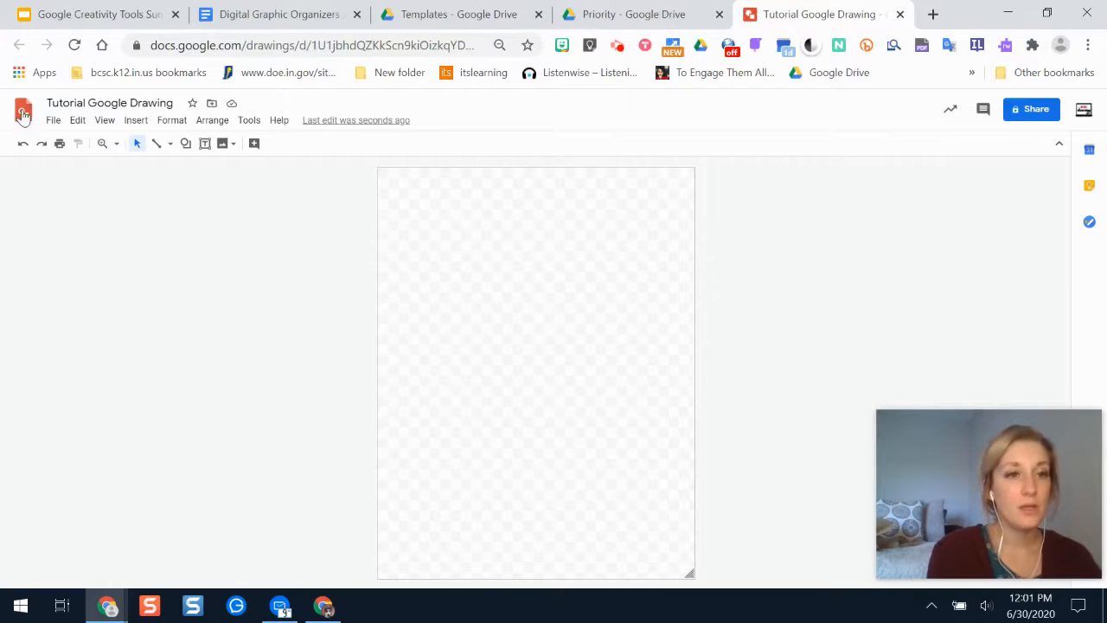
Search the web for "summer" images and insert the photo of sunglasses on sand into the drawing
click(78, 120)
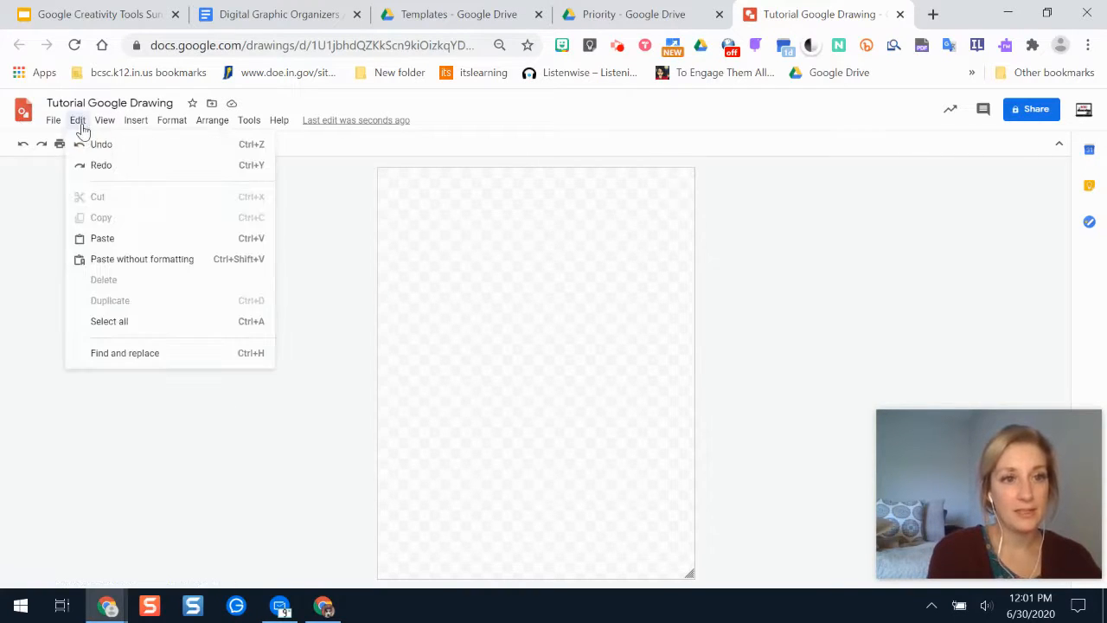
mouse_move(138, 124)
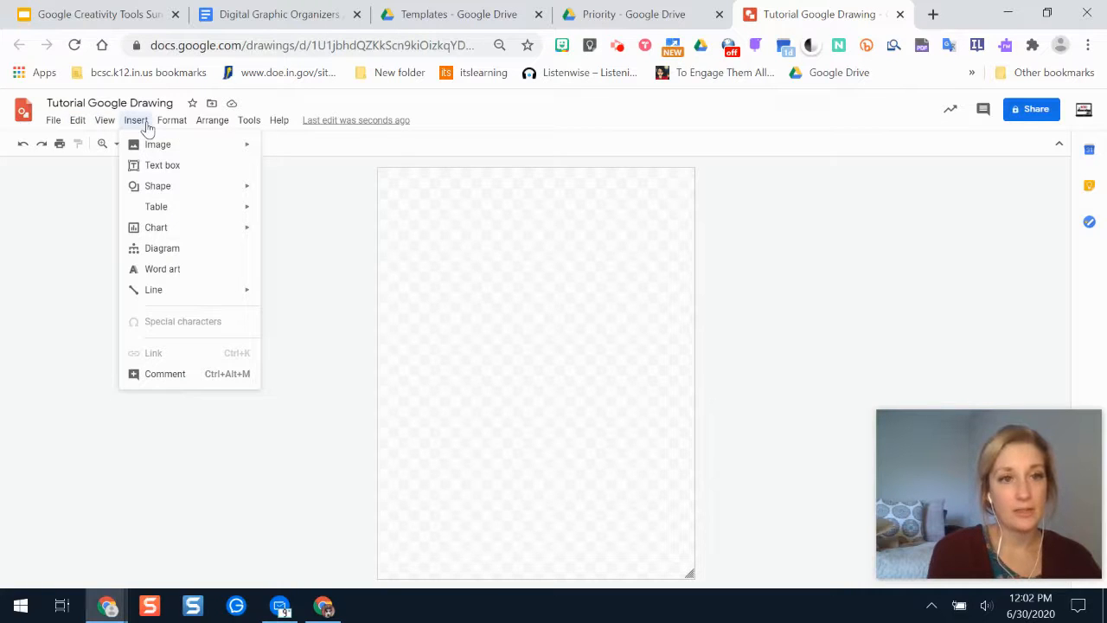
mouse_move(162, 145)
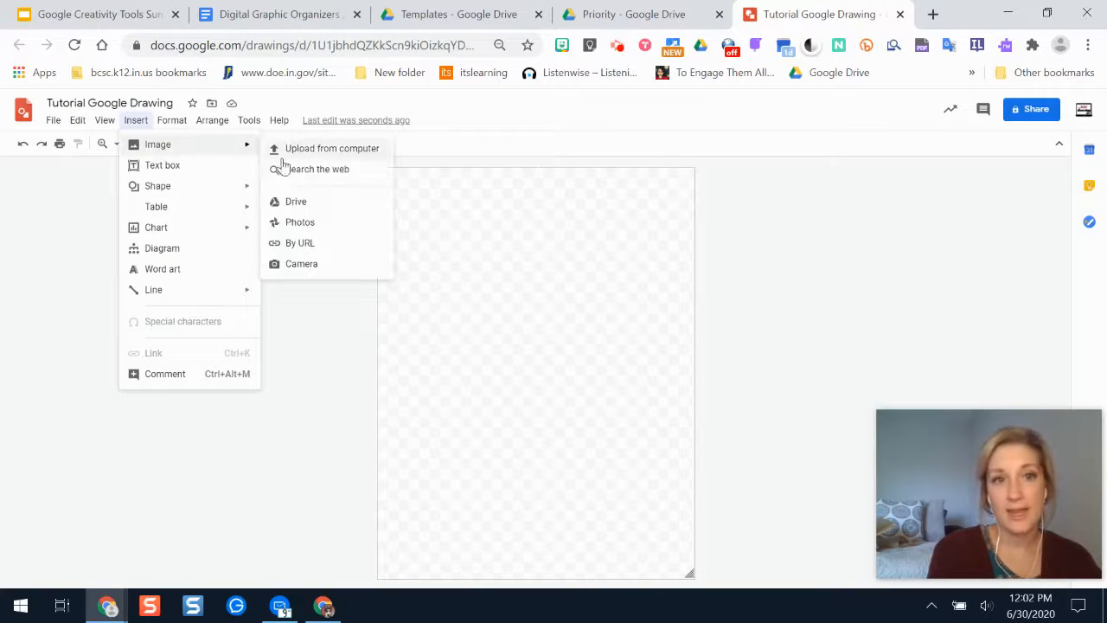
click(358, 173)
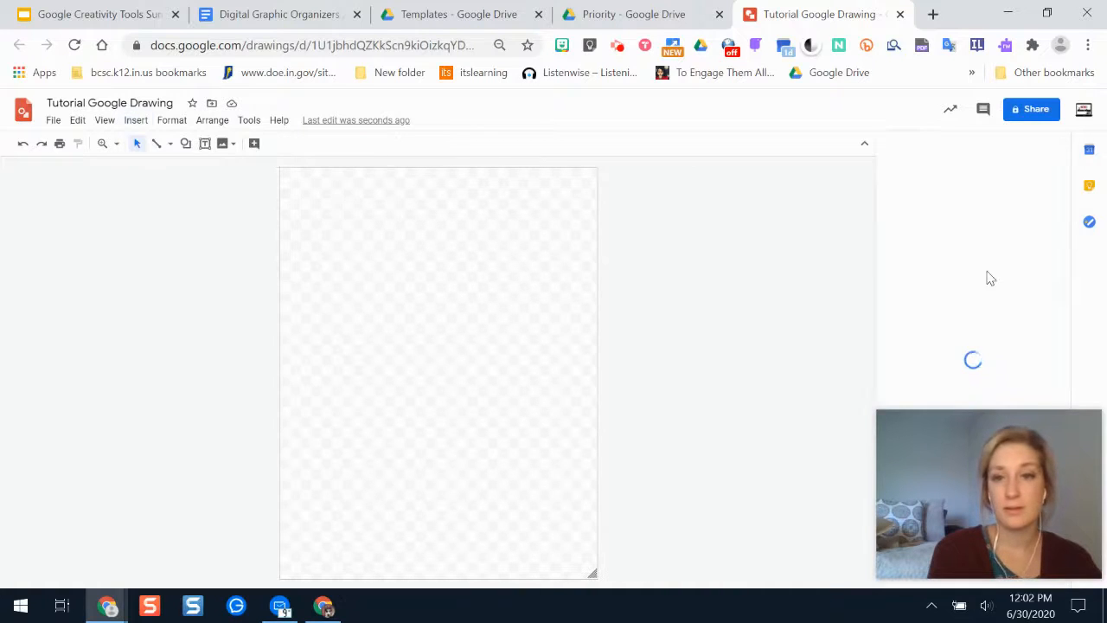
text(summer)
key(Return)
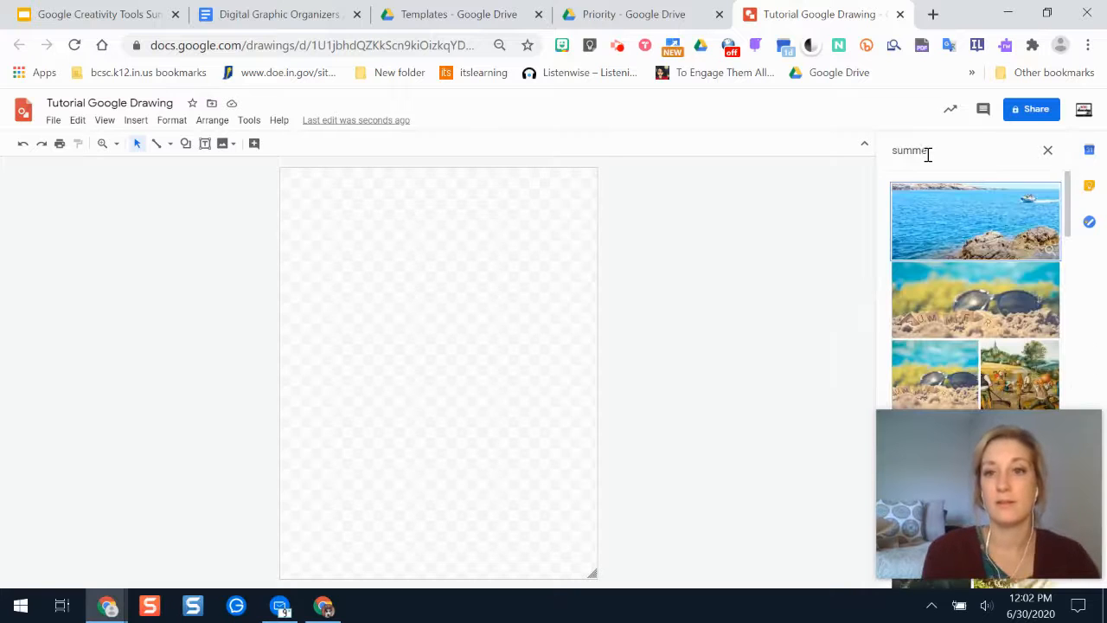
click(1008, 296)
drag(1056, 440, 962, 58)
click(1036, 572)
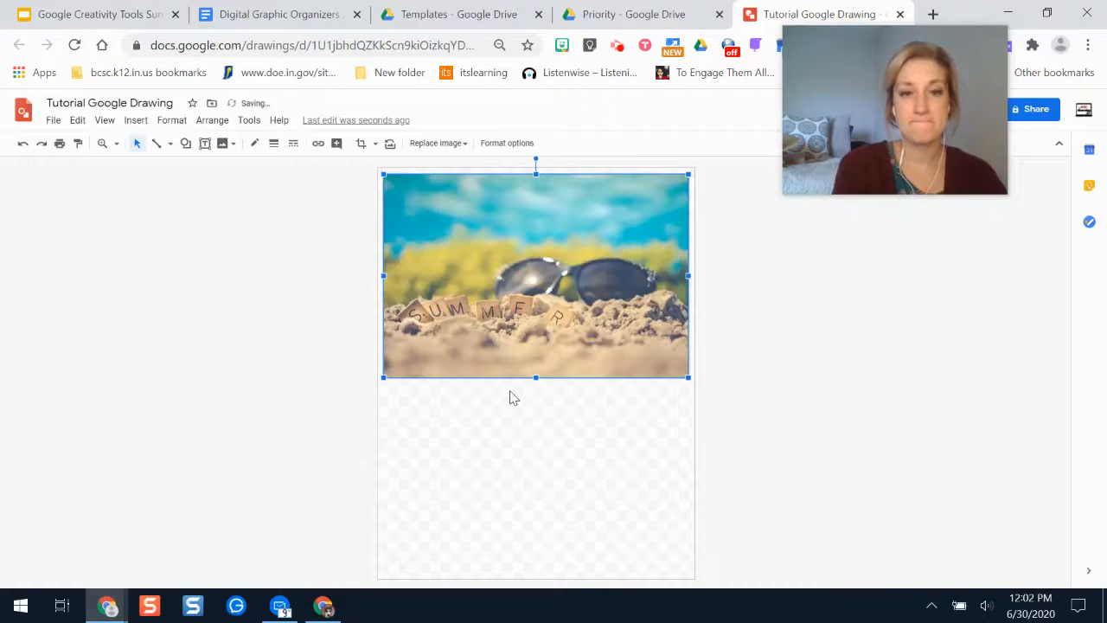
Shrink the sunglasses photo to roughly two thirds of its width and move it to the middle of the page
drag(383, 174, 487, 243)
drag(617, 334, 572, 382)
click(181, 240)
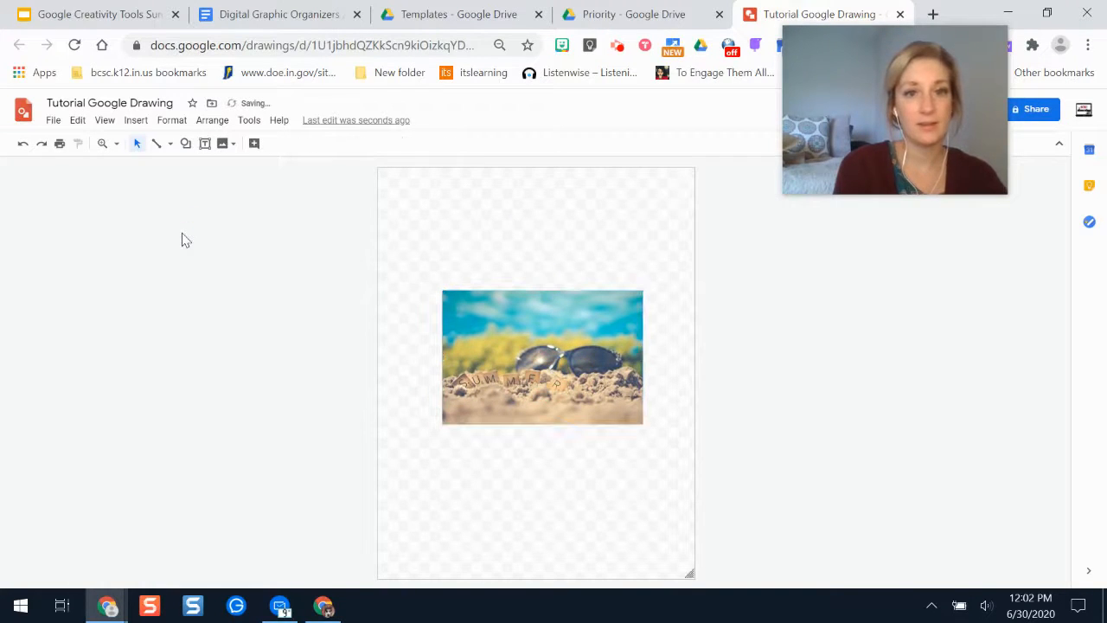
Add a centred text box below the photo reading "Are you excited for summer weather and the opportunity for some free time to grow, learn, and reflect?"
click(133, 123)
mouse_move(243, 147)
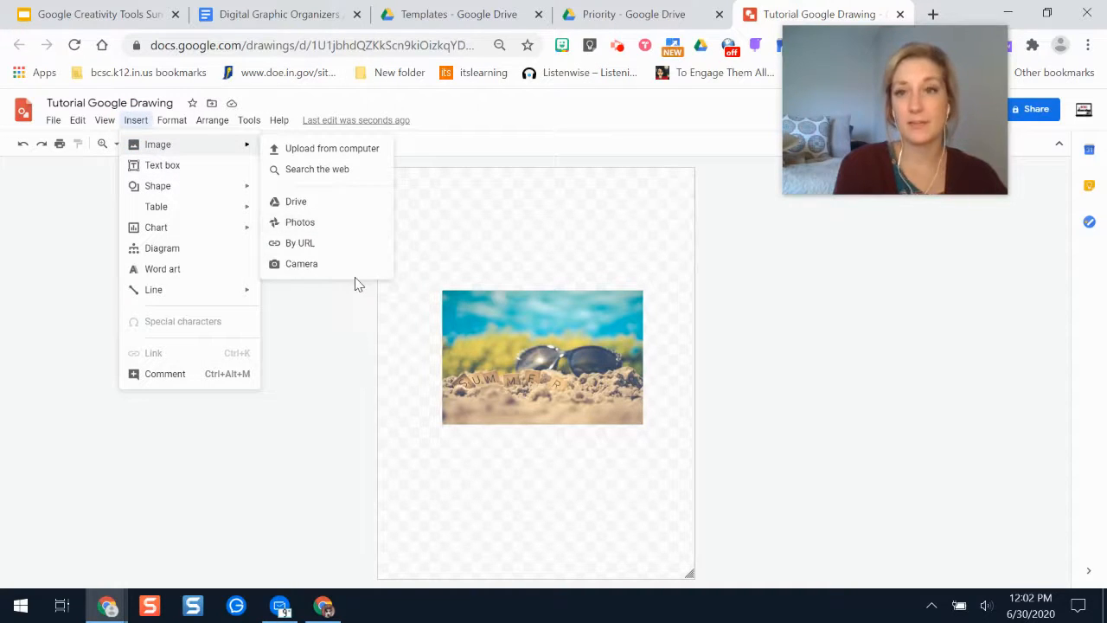
click(201, 168)
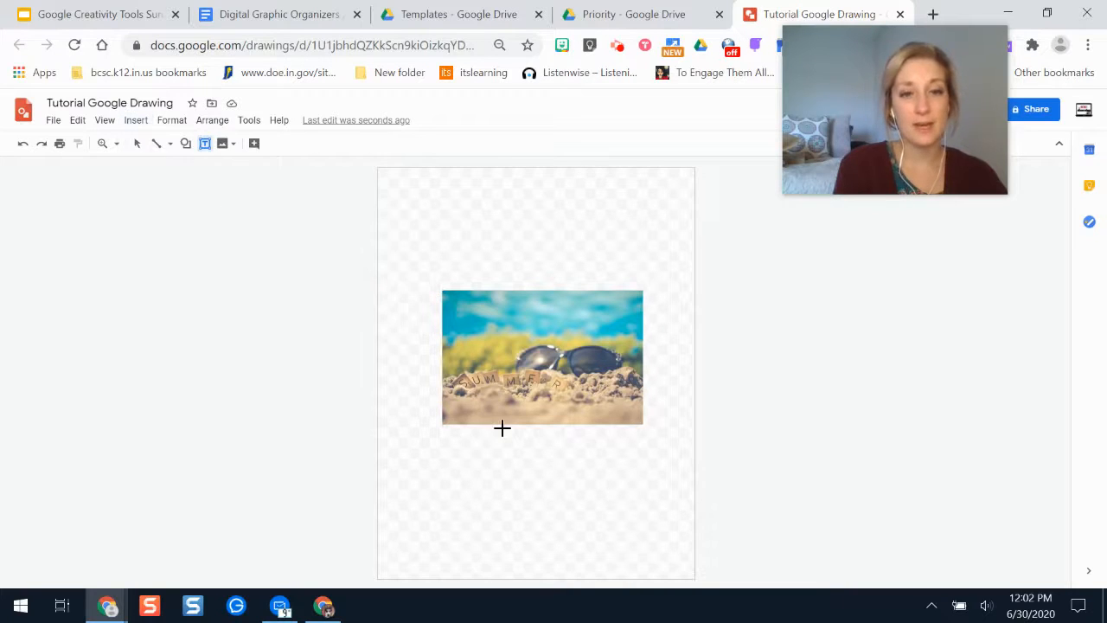
drag(449, 427, 641, 457)
text(Are you ex)
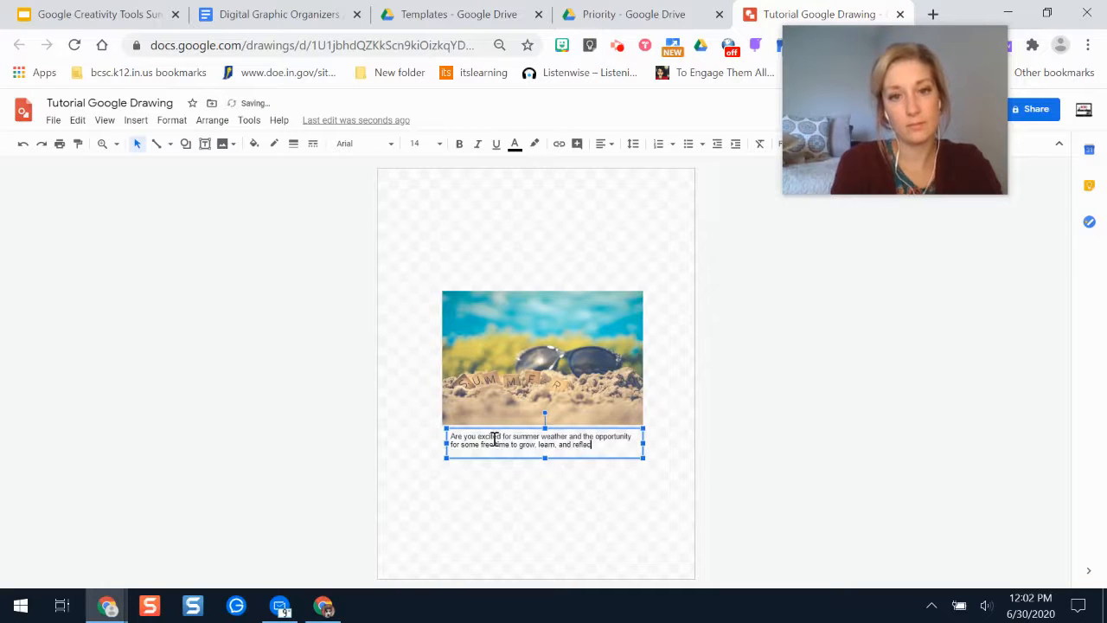
click(610, 145)
click(621, 166)
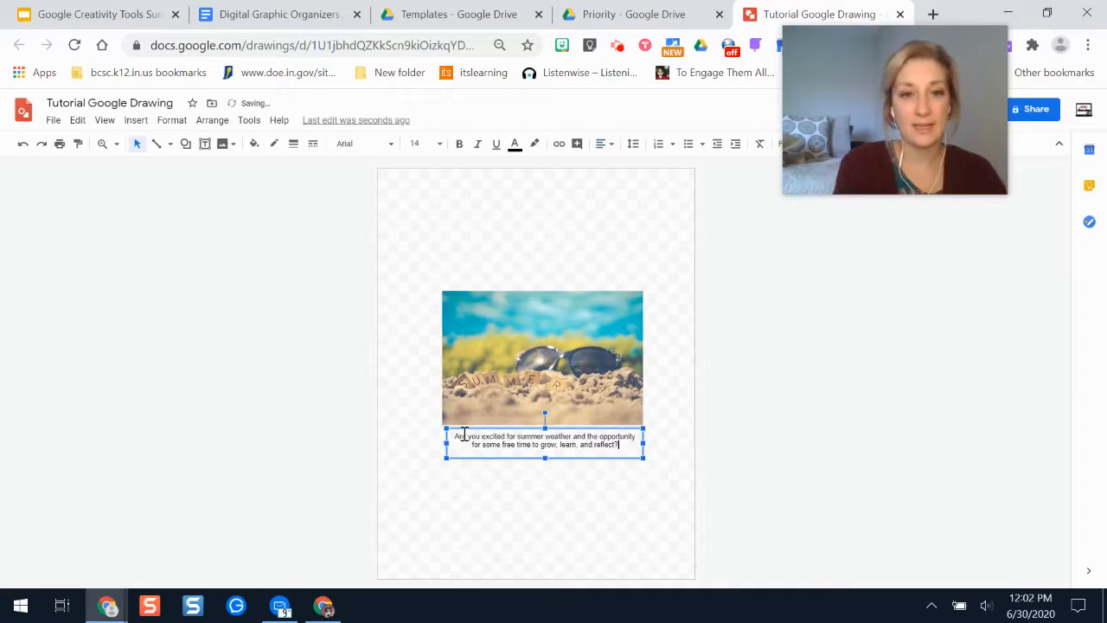
Undo the accidental move of the caption's second line and set the whole caption to font size 24
mouse_move(456, 436)
mouse_down()
mouse_move(620, 449)
mouse_move(456, 436)
mouse_up()
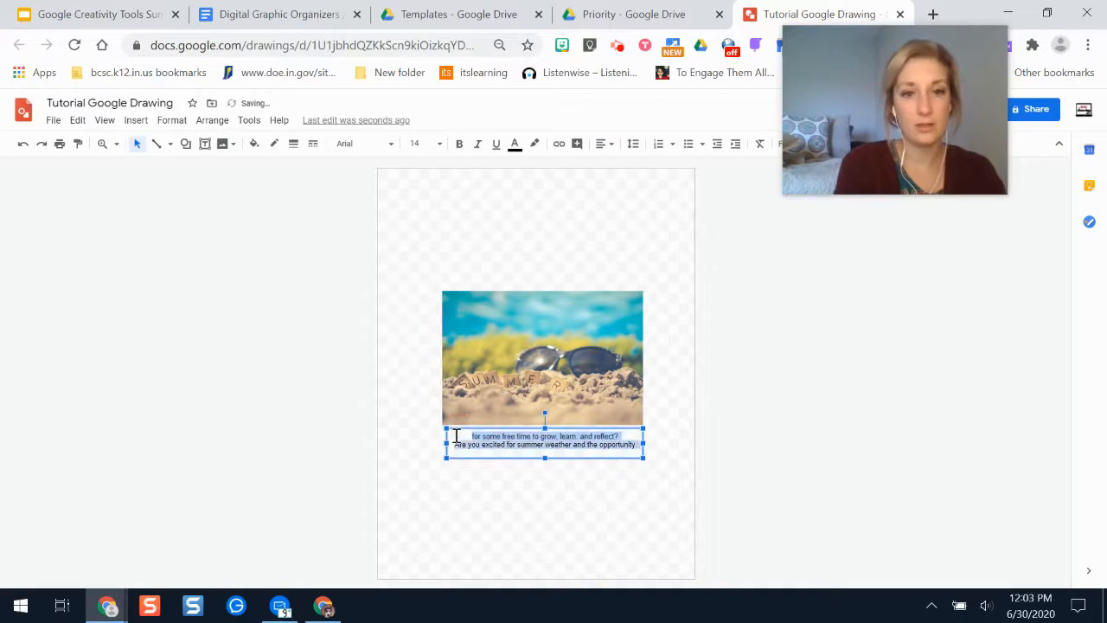
click(22, 144)
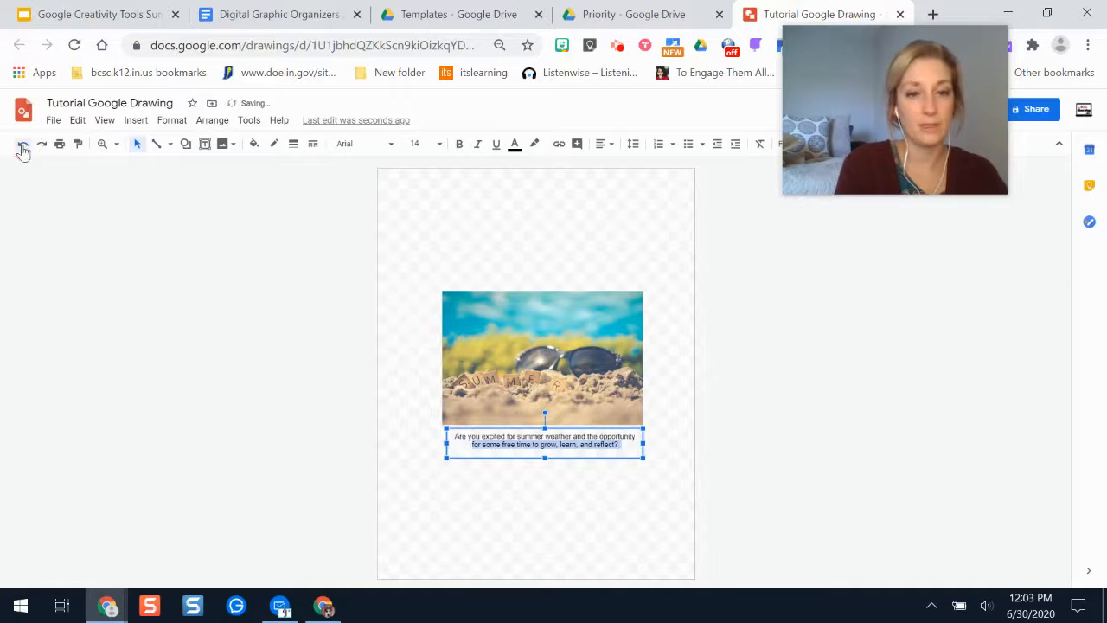
click(438, 144)
click(420, 353)
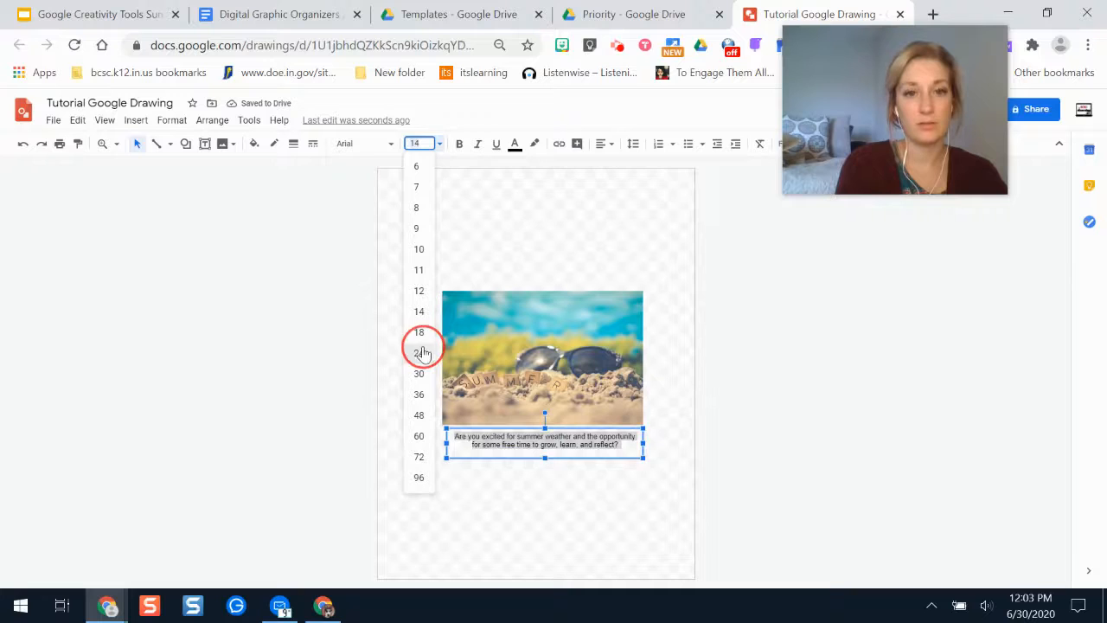
click(547, 462)
click(825, 507)
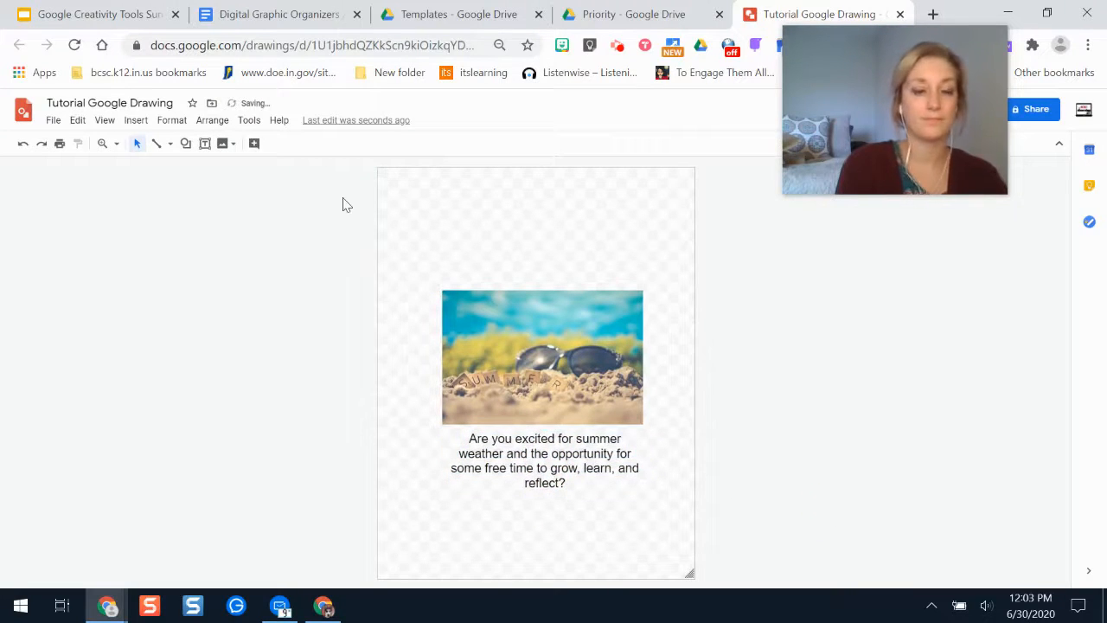
Draw an oval over the caption below the photo and make its fill transparent
click(136, 120)
mouse_move(185, 189)
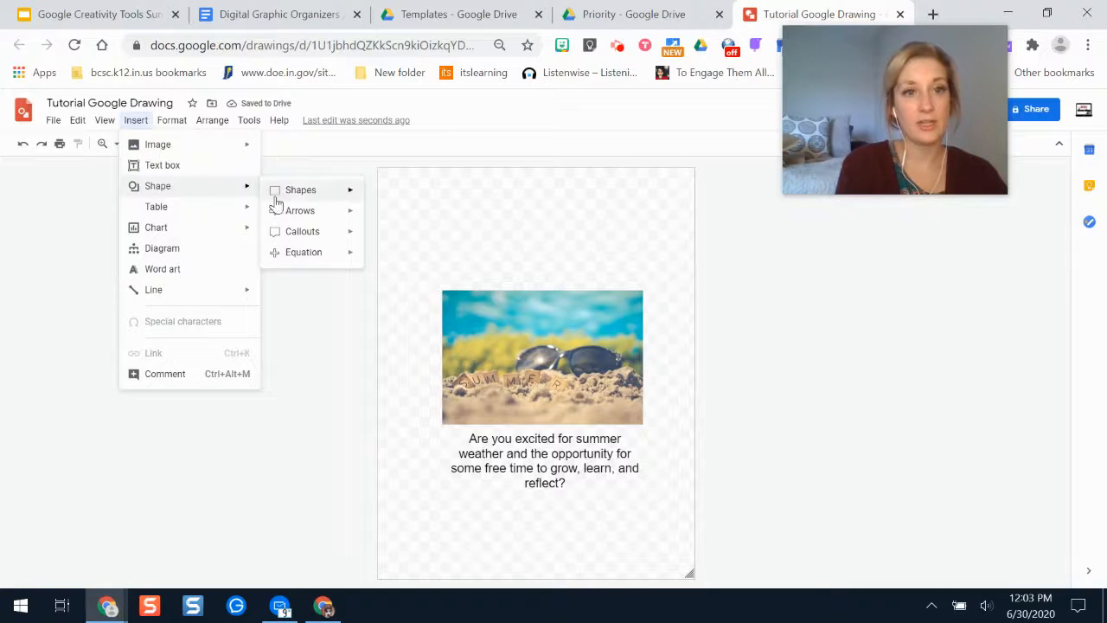
mouse_move(316, 209)
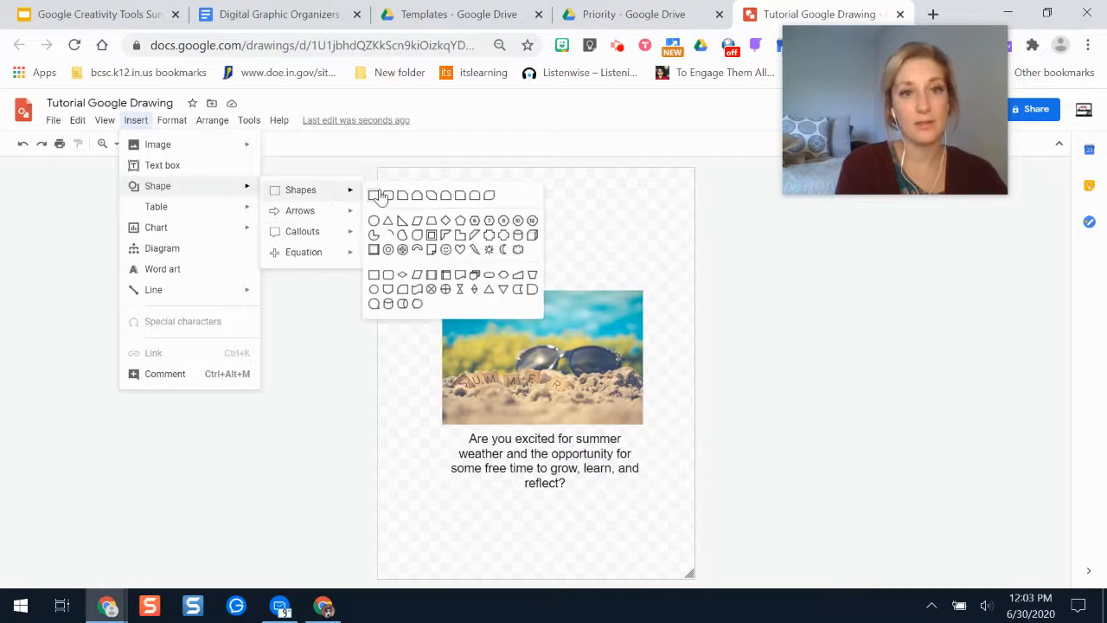
click(377, 220)
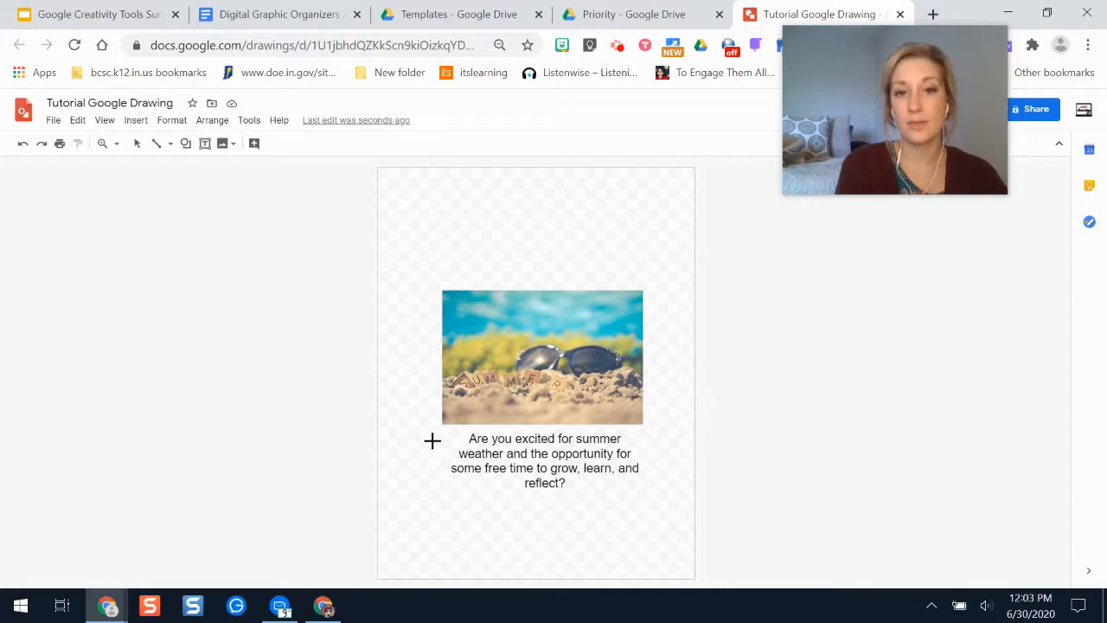
drag(449, 430, 655, 513)
drag(566, 507, 562, 507)
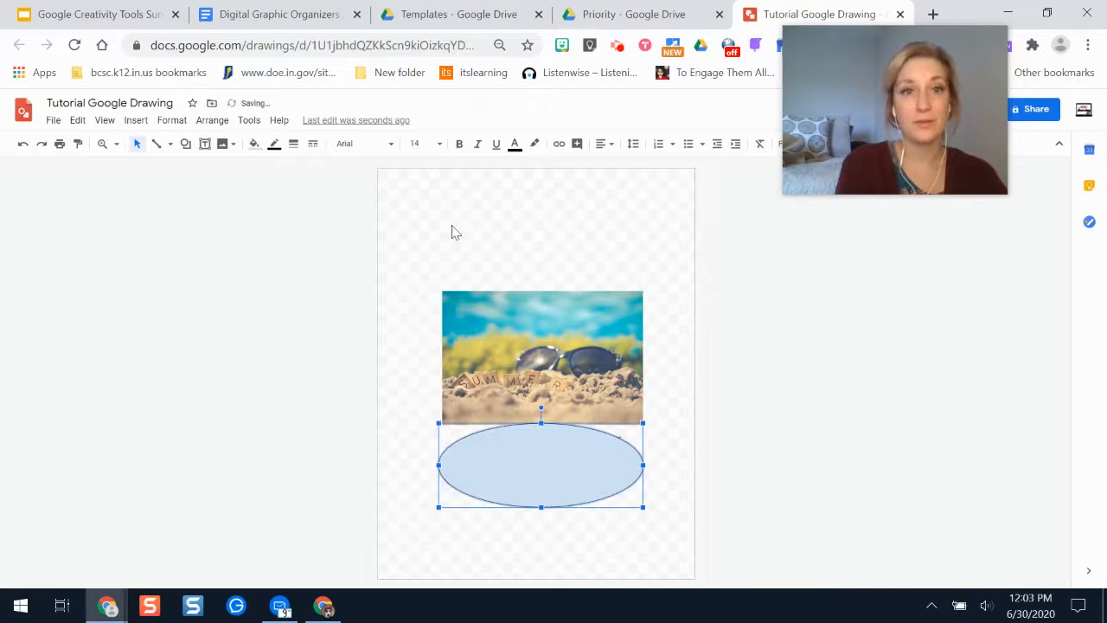
click(257, 144)
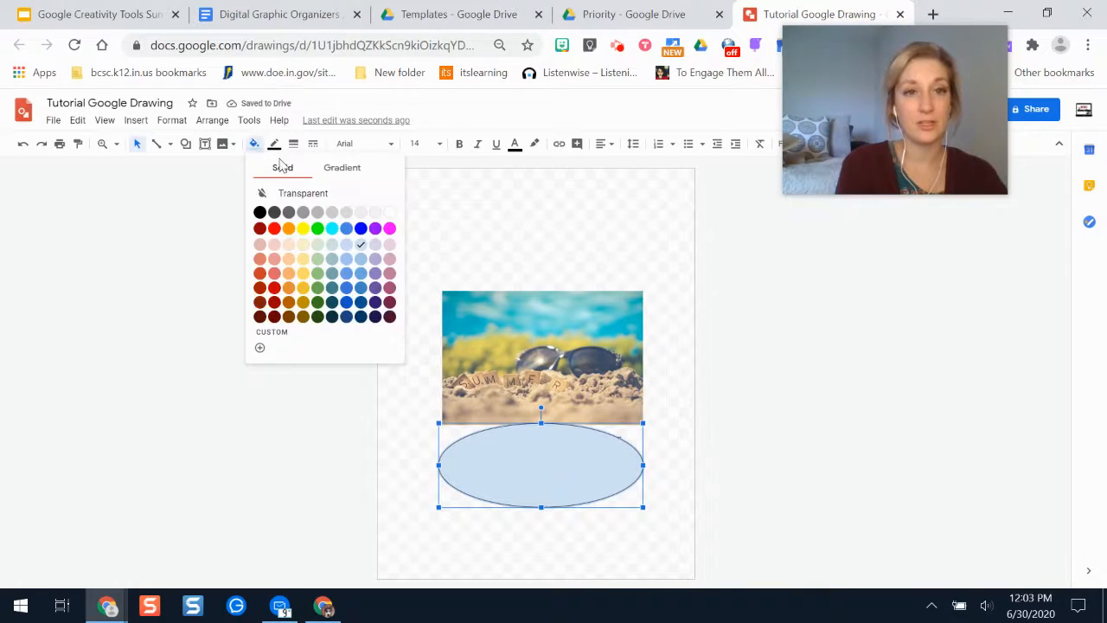
click(318, 193)
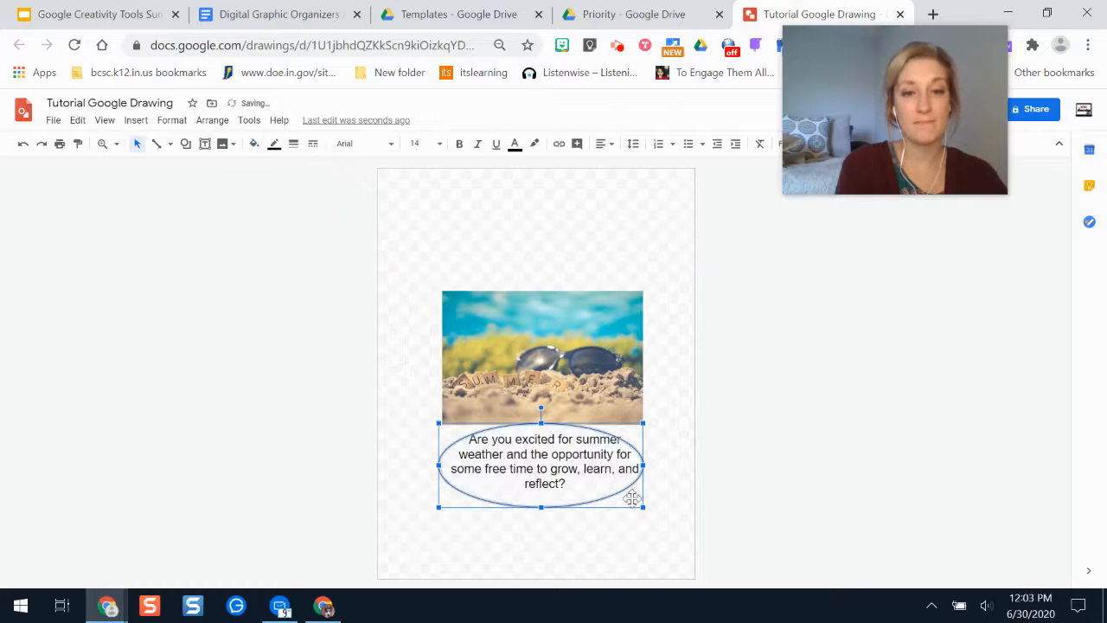
Move the photo slightly up the page and shift the oval up and to the right to frame the caption
drag(559, 376, 567, 384)
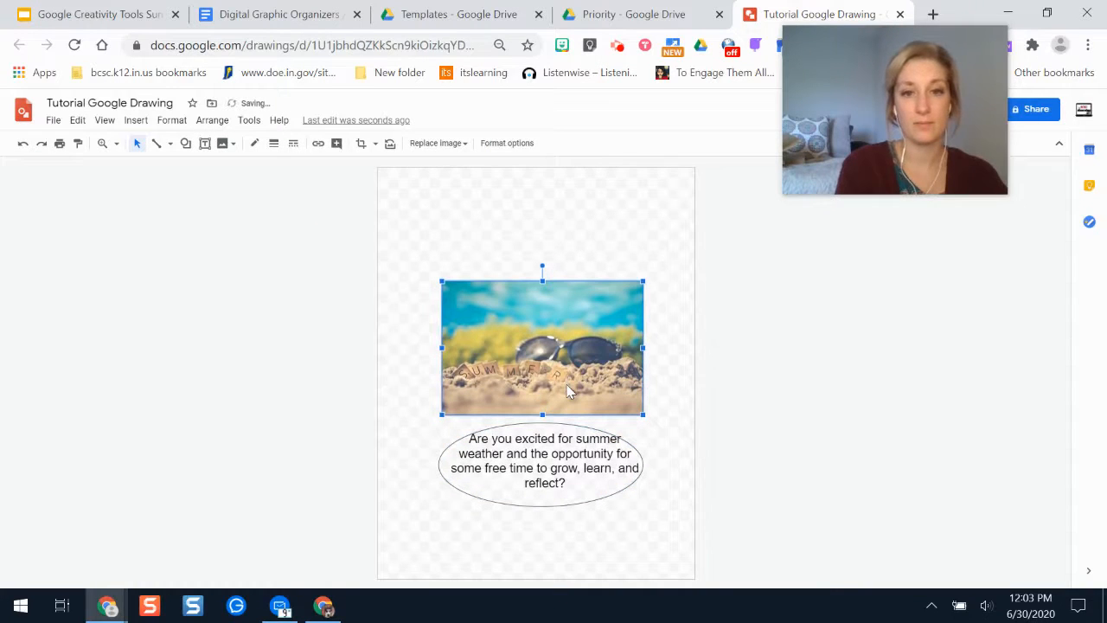
click(594, 502)
key(Right)
click(218, 380)
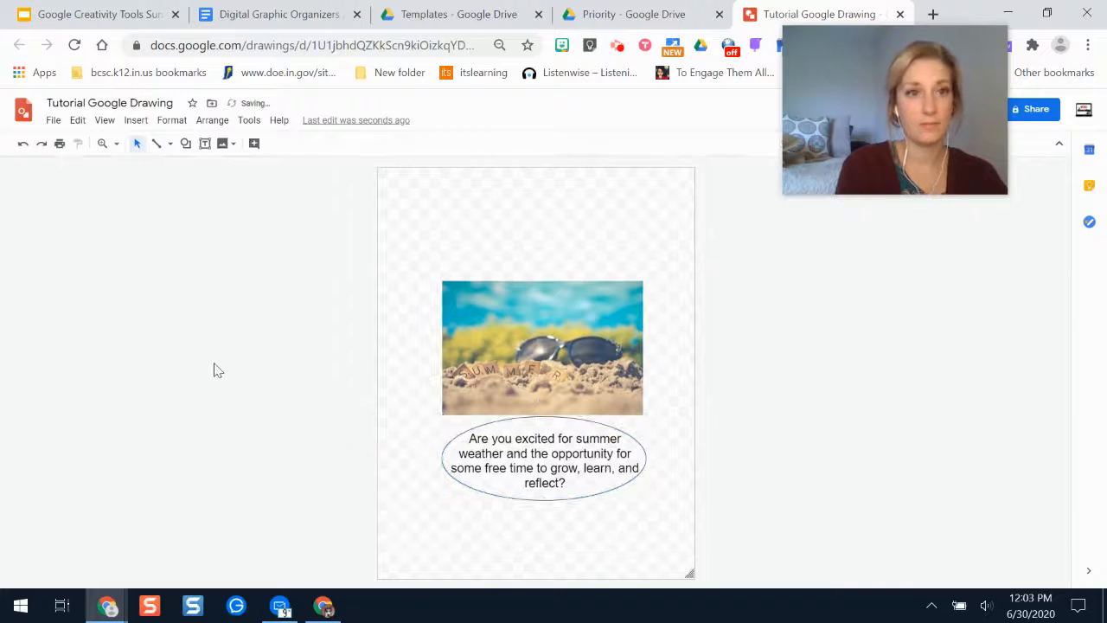
Draw a right-pointing block arrow under the oval and move it right and slightly down the page
click(136, 120)
mouse_move(216, 189)
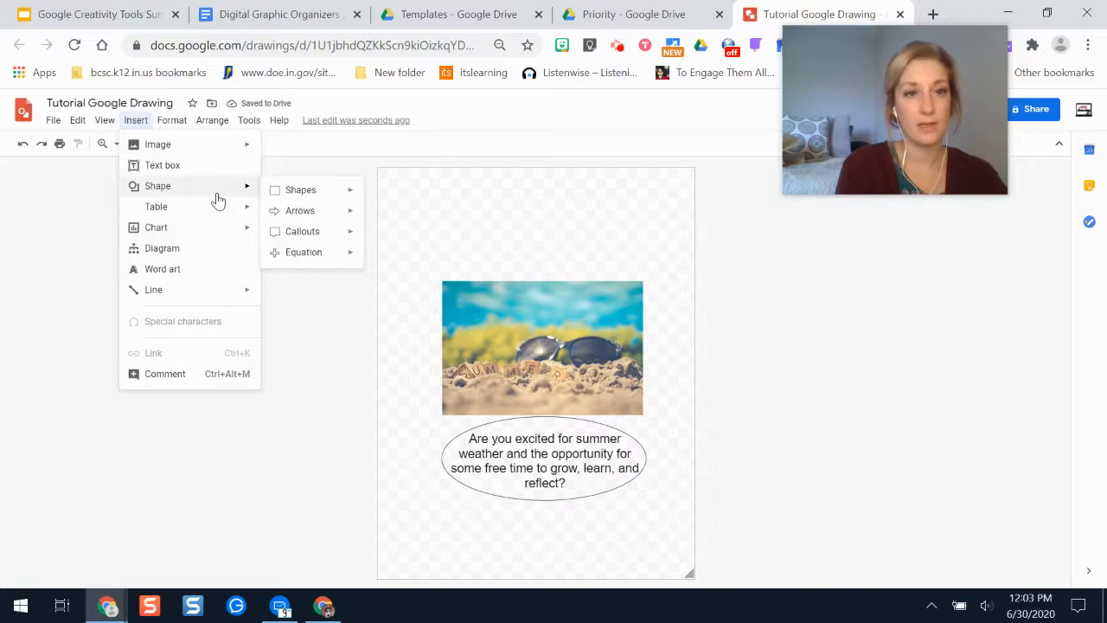
click(374, 215)
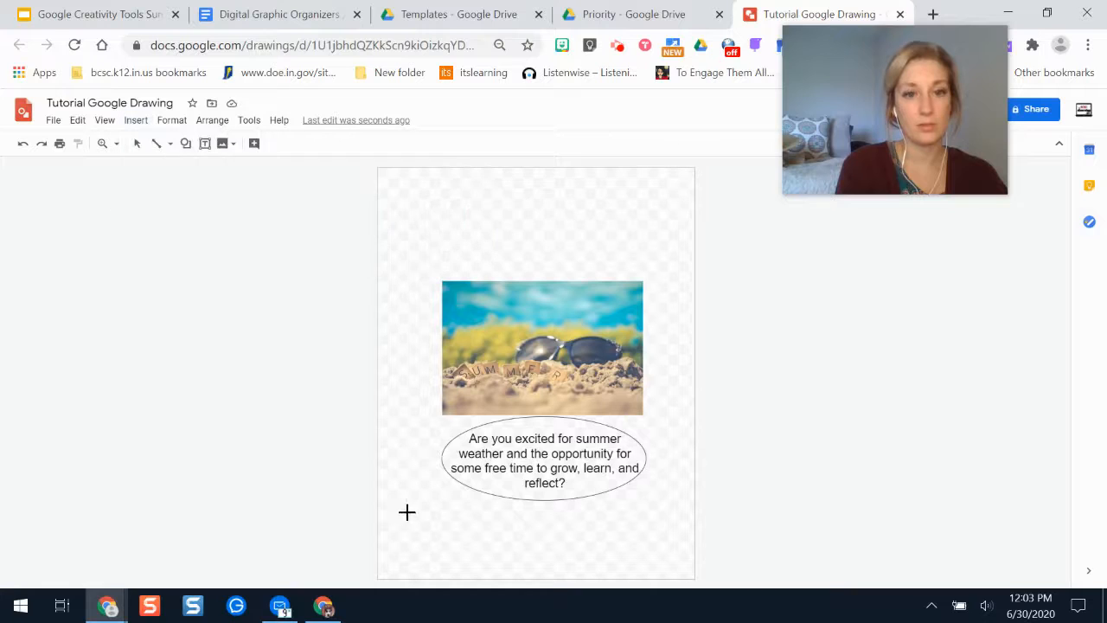
drag(457, 491, 571, 561)
drag(502, 516, 593, 531)
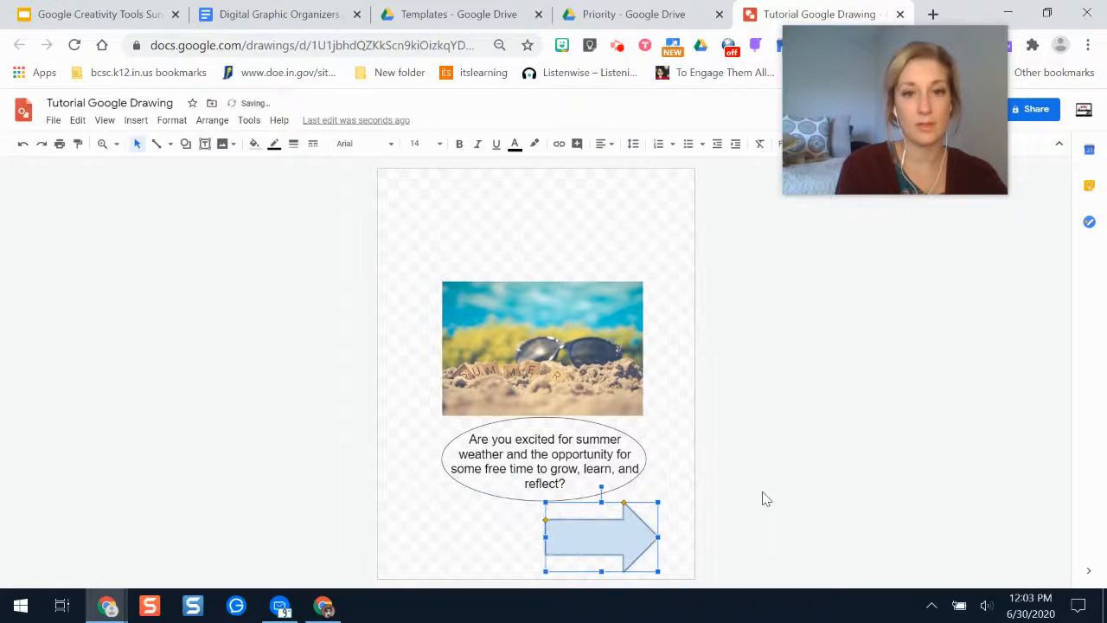
click(739, 501)
click(135, 120)
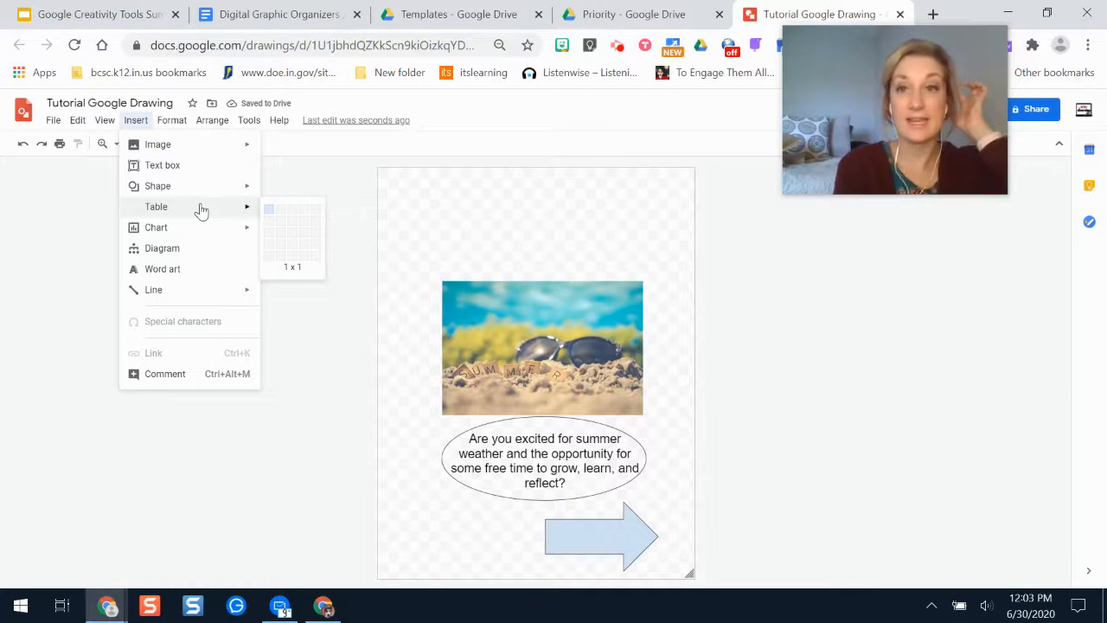
mouse_move(202, 230)
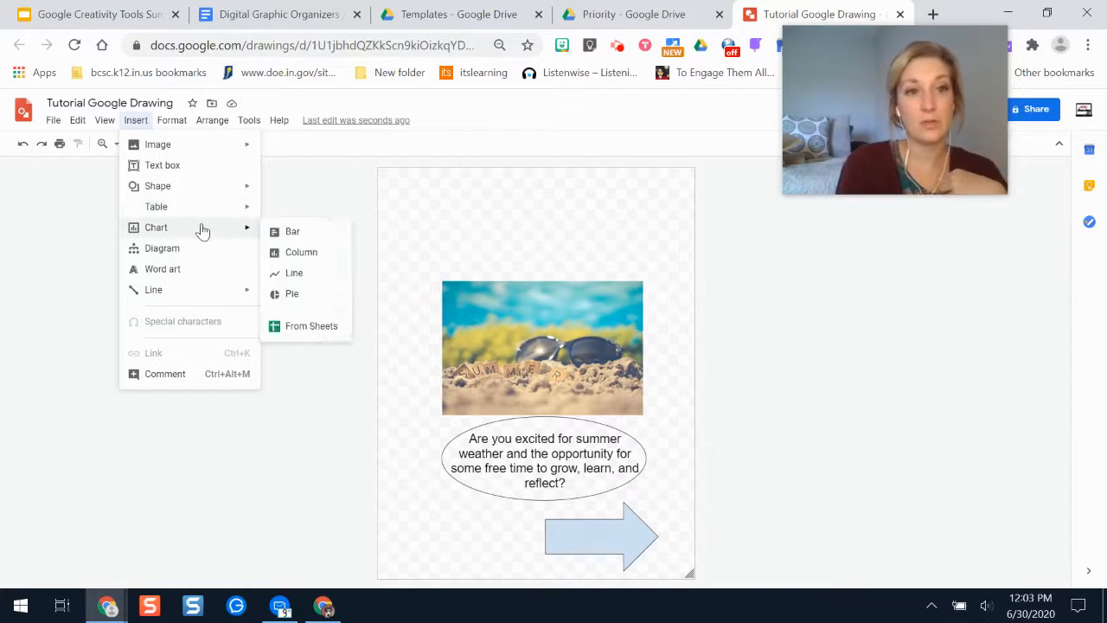
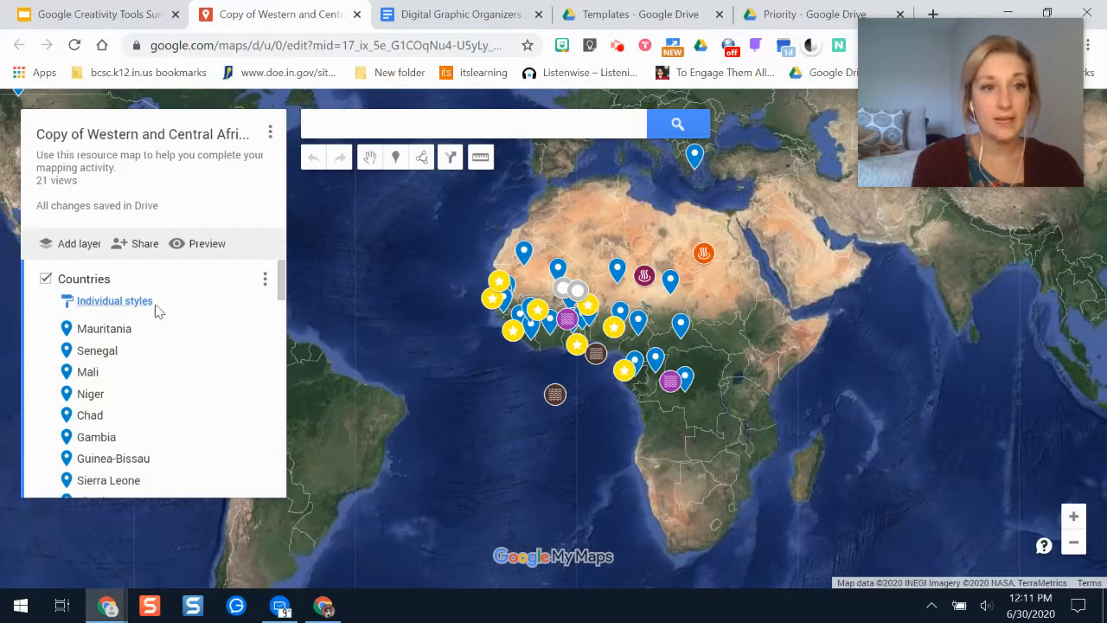
Review the layer list of the Western and Central Africa map and browse the Accra marker's photos and video
drag(283, 284, 285, 303)
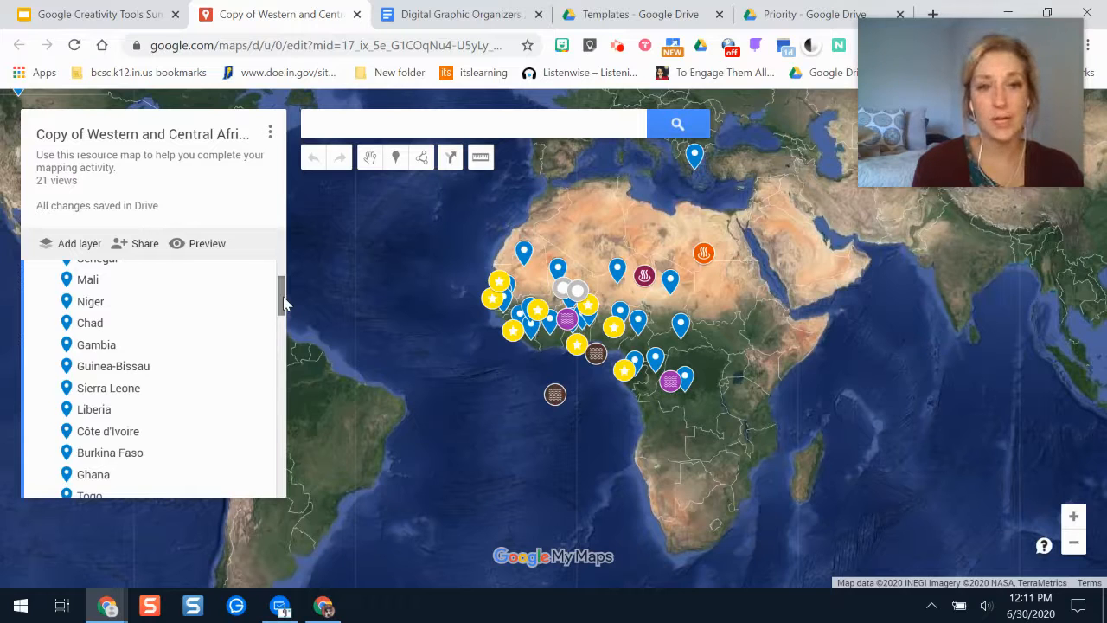
drag(285, 303, 305, 482)
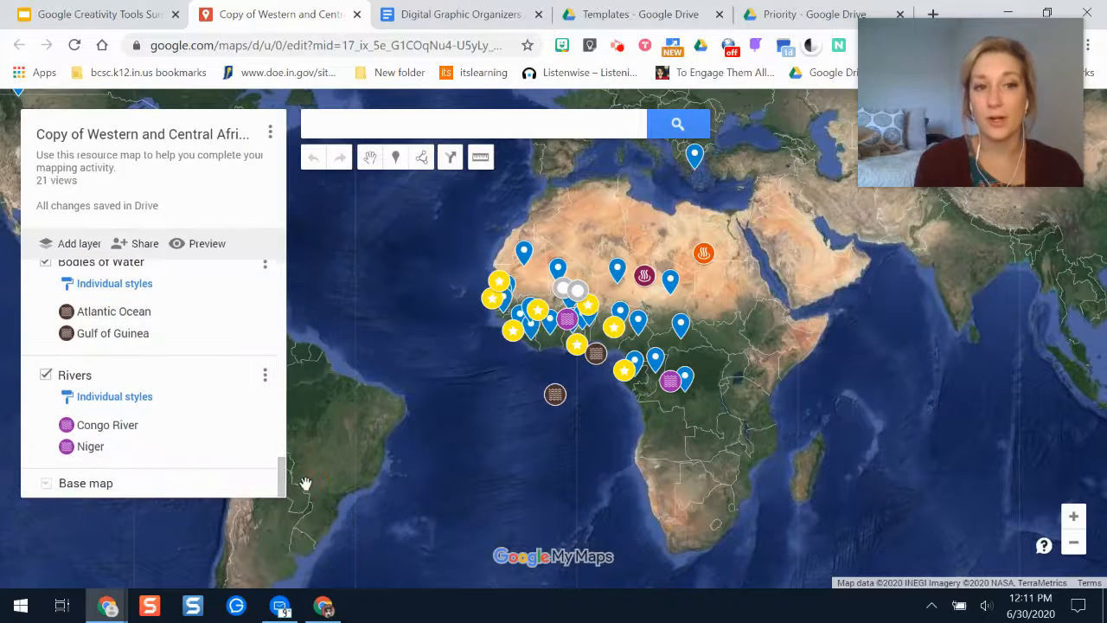
click(577, 346)
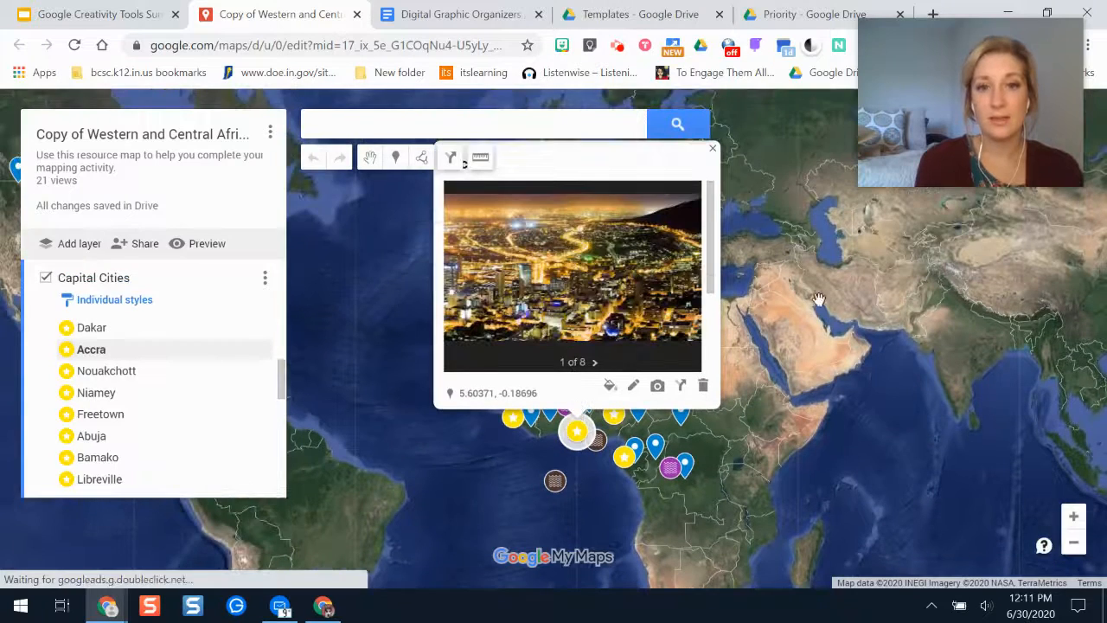
drag(787, 326, 818, 382)
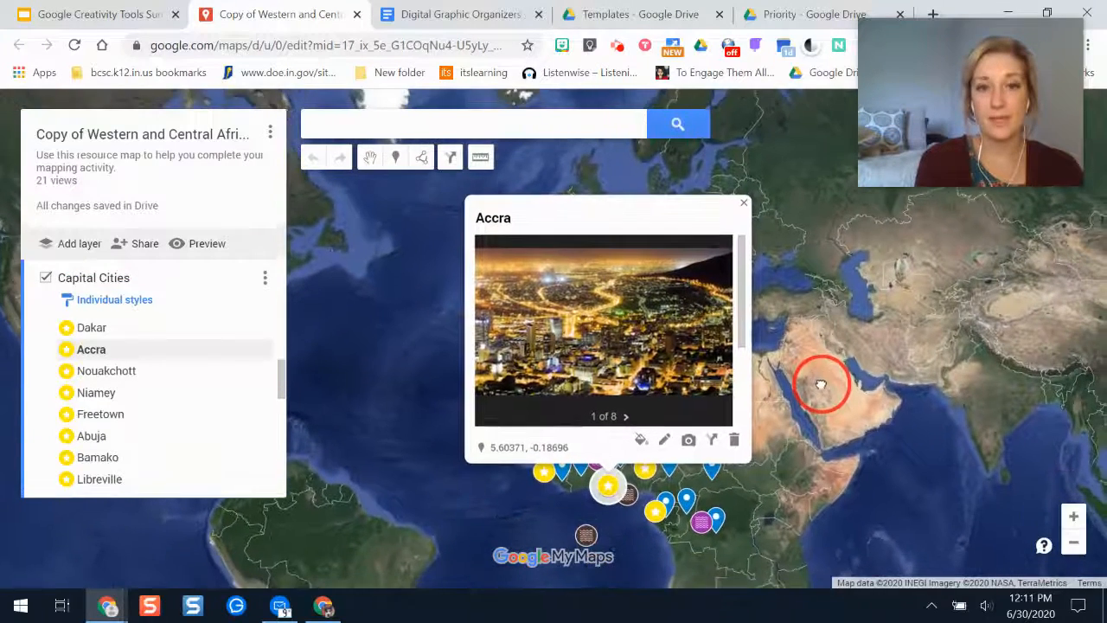
click(625, 417)
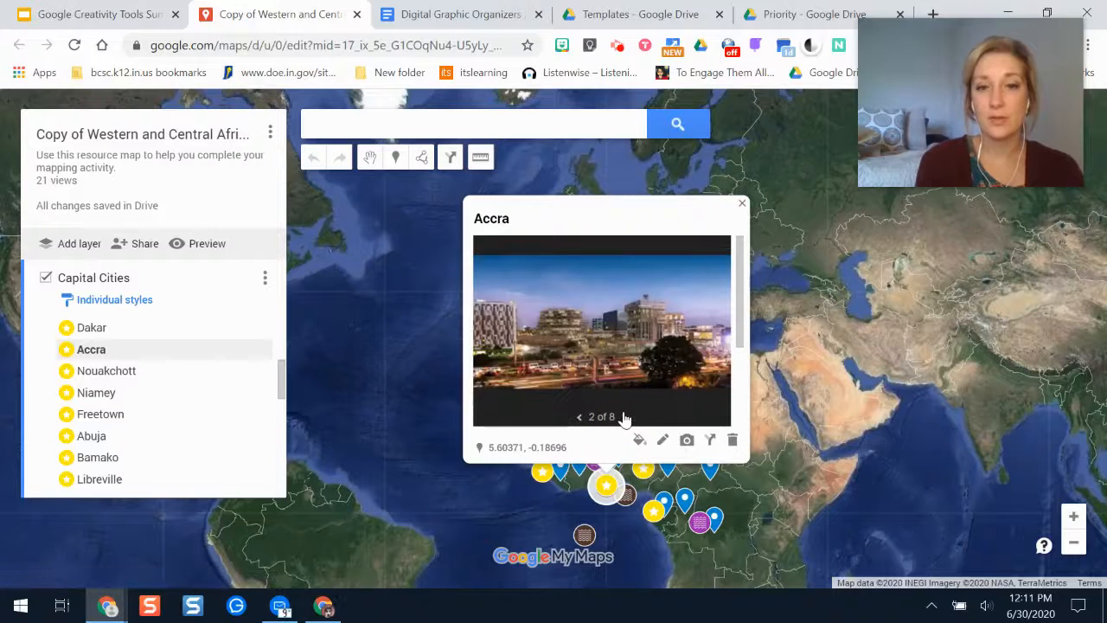
click(625, 417)
click(625, 417)
click(625, 417)
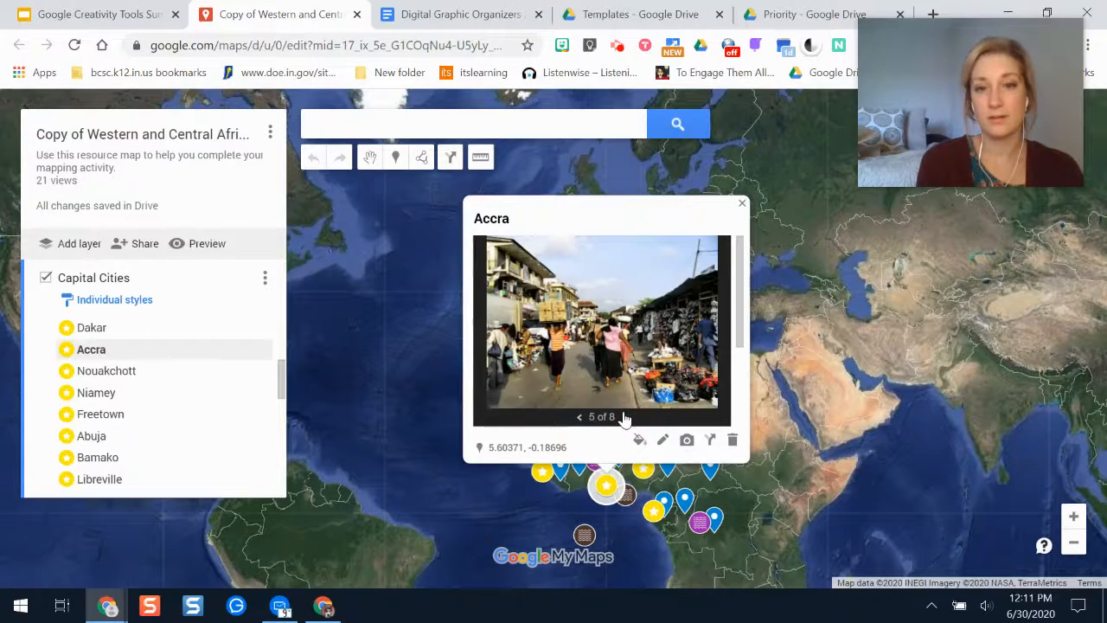
click(624, 417)
click(625, 417)
click(625, 417)
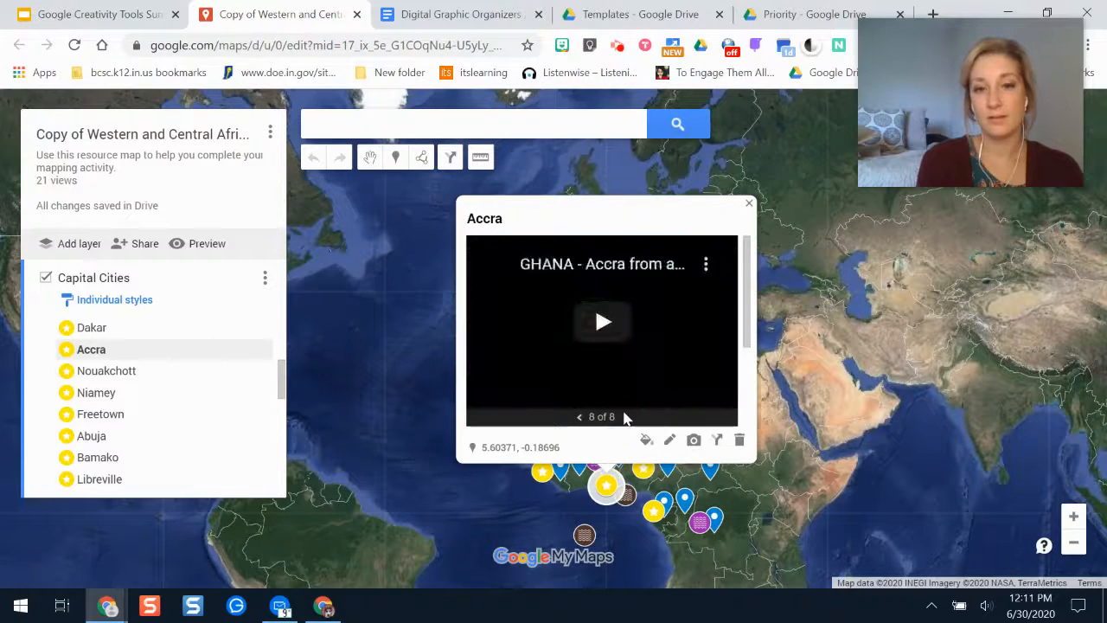
click(813, 342)
View the Cameroon marker's details and browse the Côte d'Ivoire marker's pictures through to its video
click(671, 463)
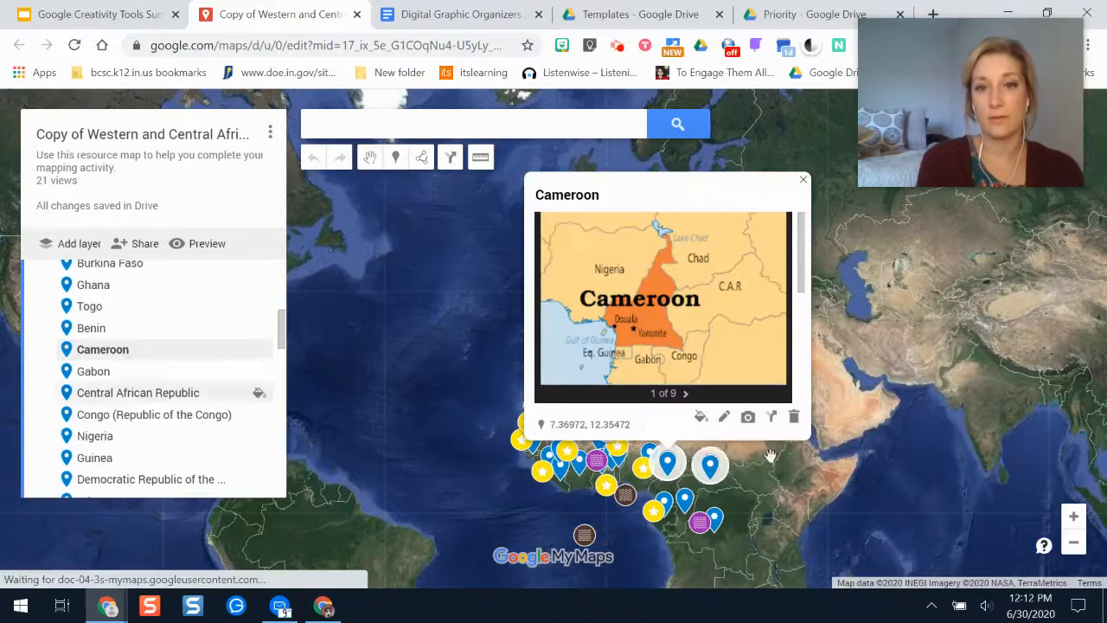
drag(847, 454, 816, 415)
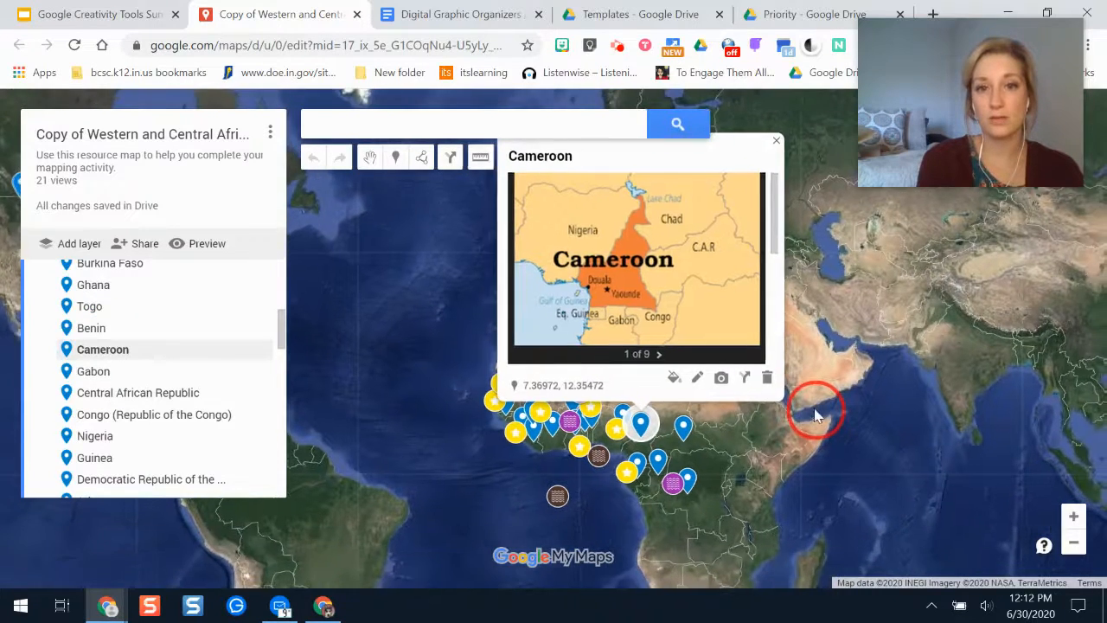
click(534, 443)
drag(741, 325, 816, 366)
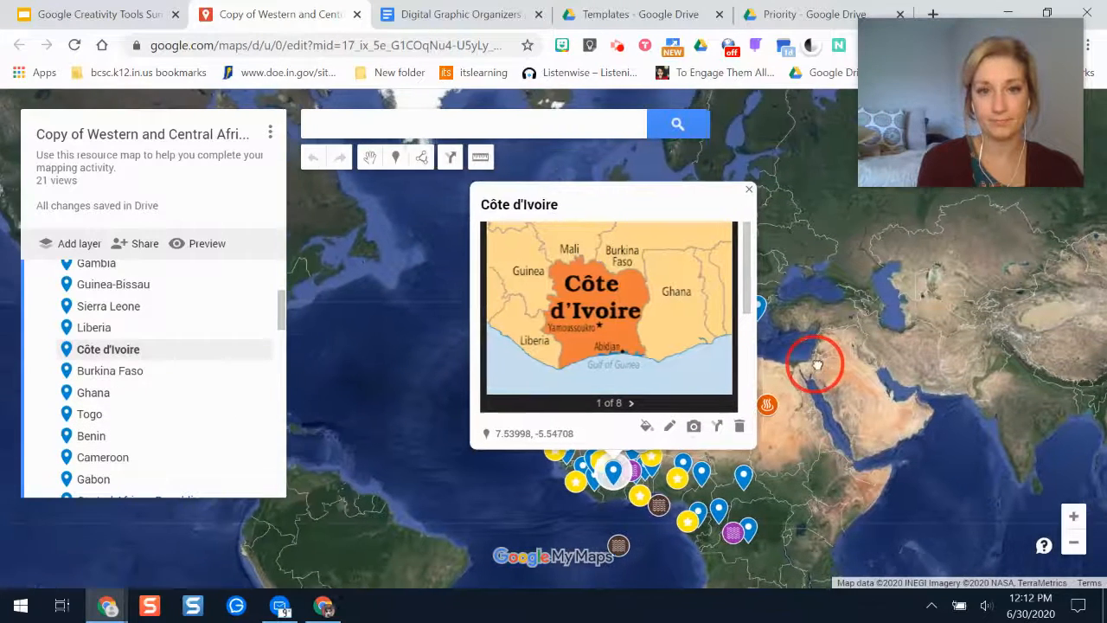
click(634, 404)
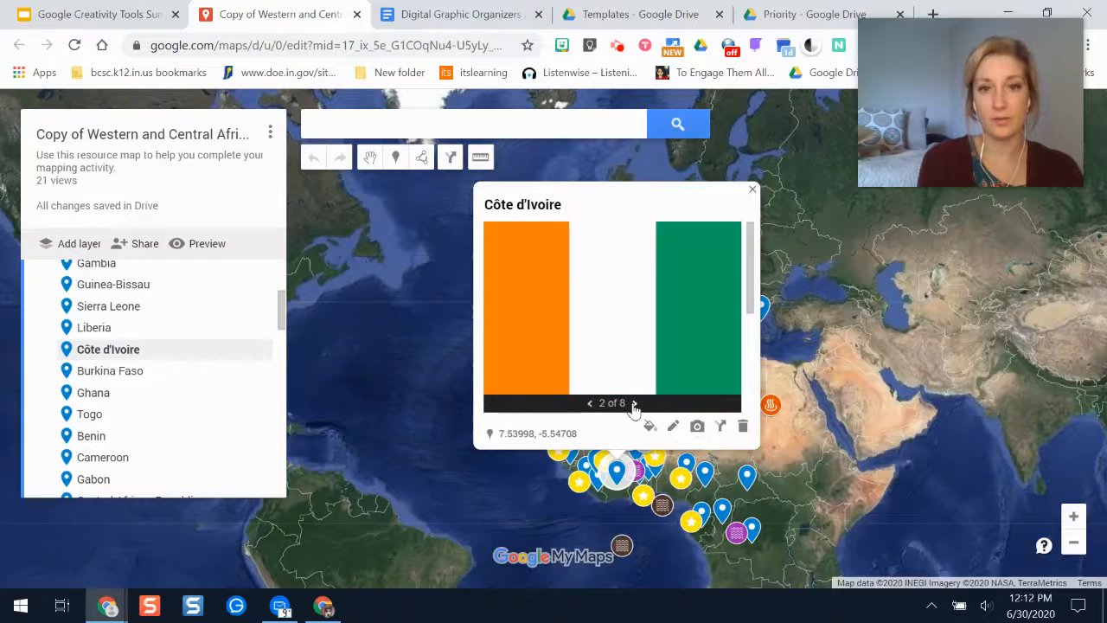
click(634, 404)
click(634, 404)
click(634, 404)
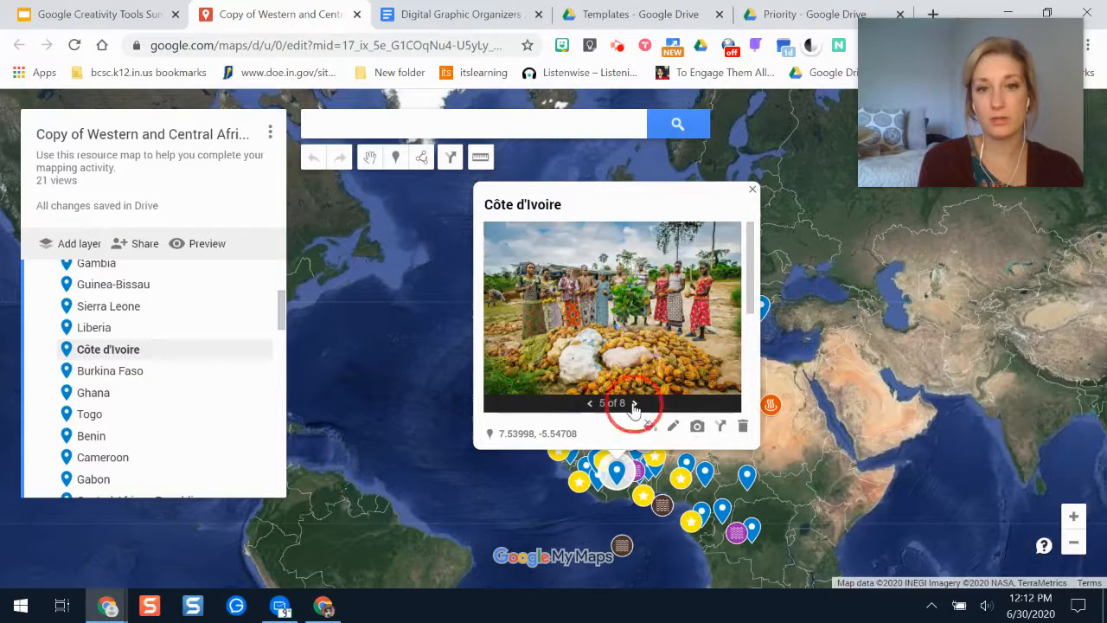
click(635, 404)
click(635, 404)
click(634, 404)
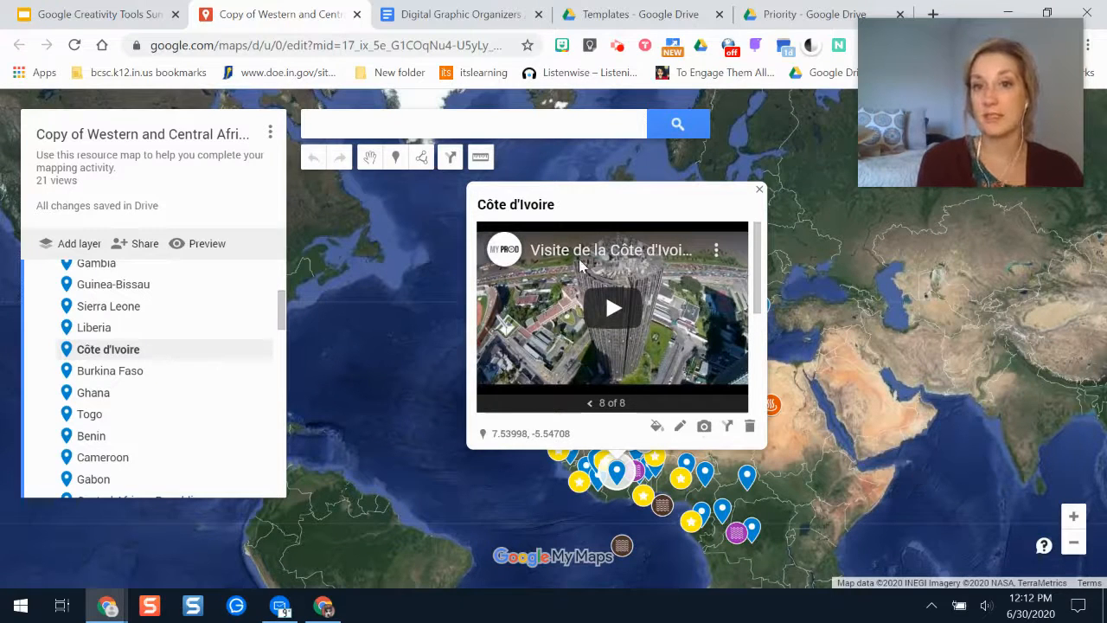
click(892, 453)
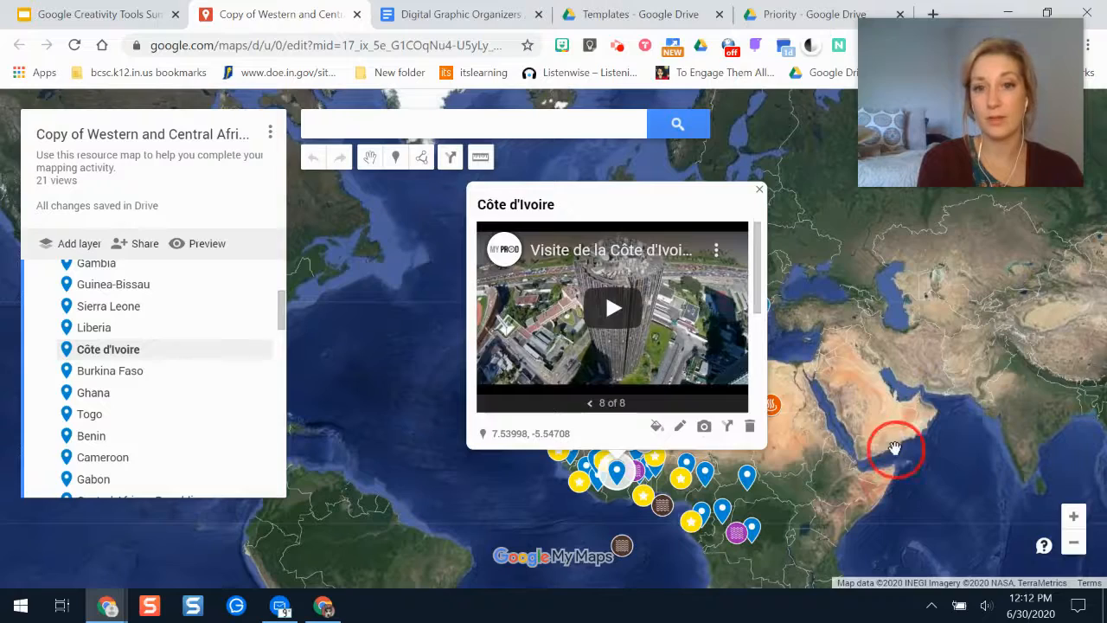
drag(907, 514, 815, 300)
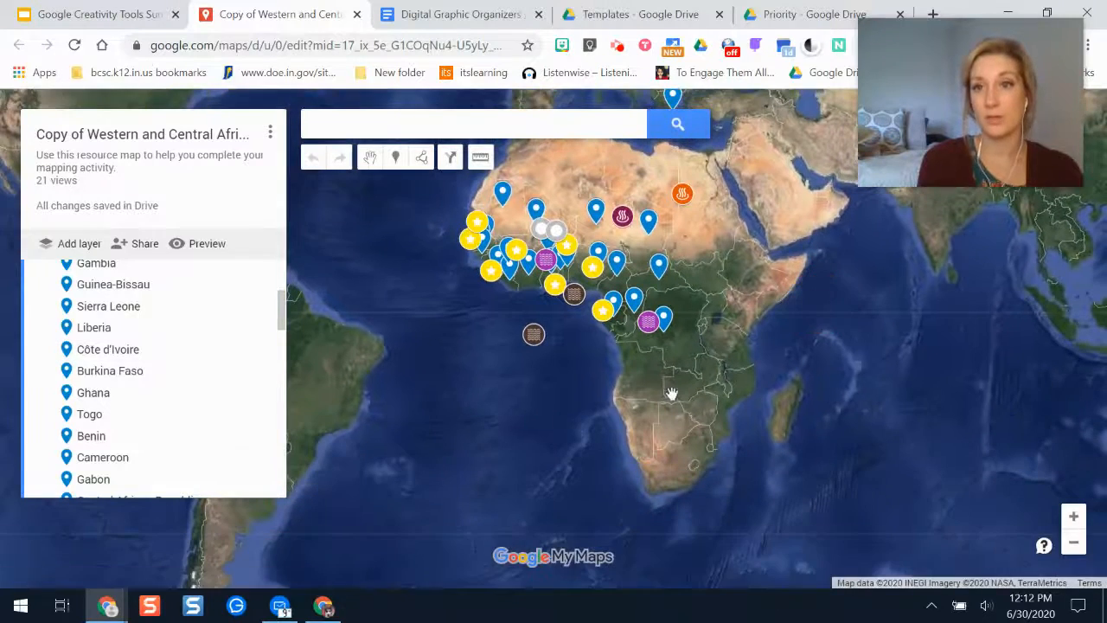
drag(610, 353, 740, 401)
Search the map for "egypt" and bring the place's information card fully into view
click(462, 132)
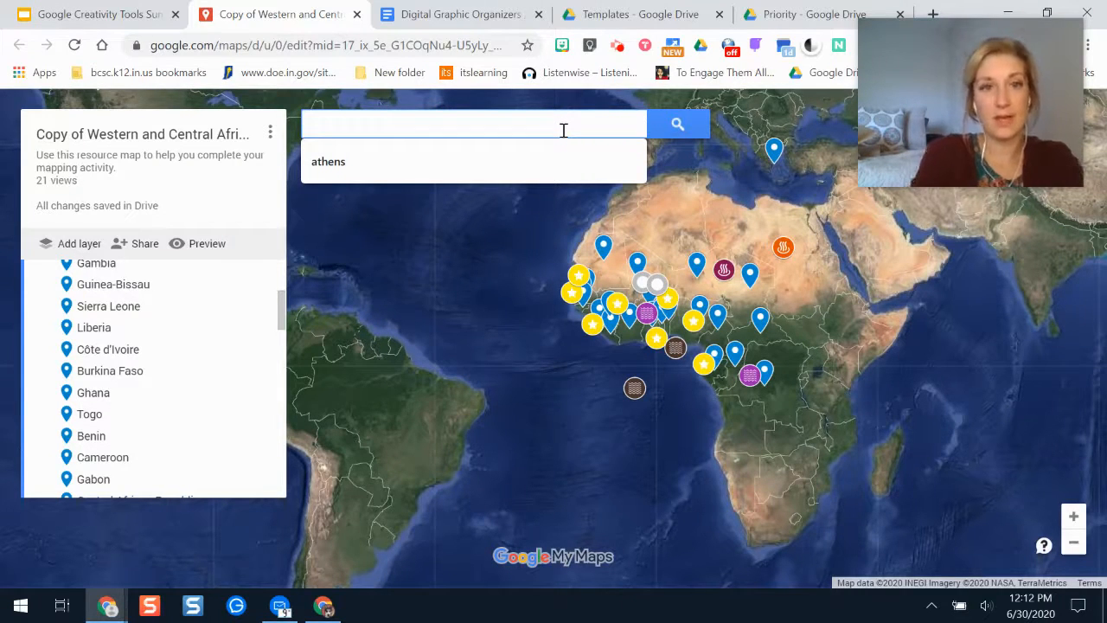
text(the n)
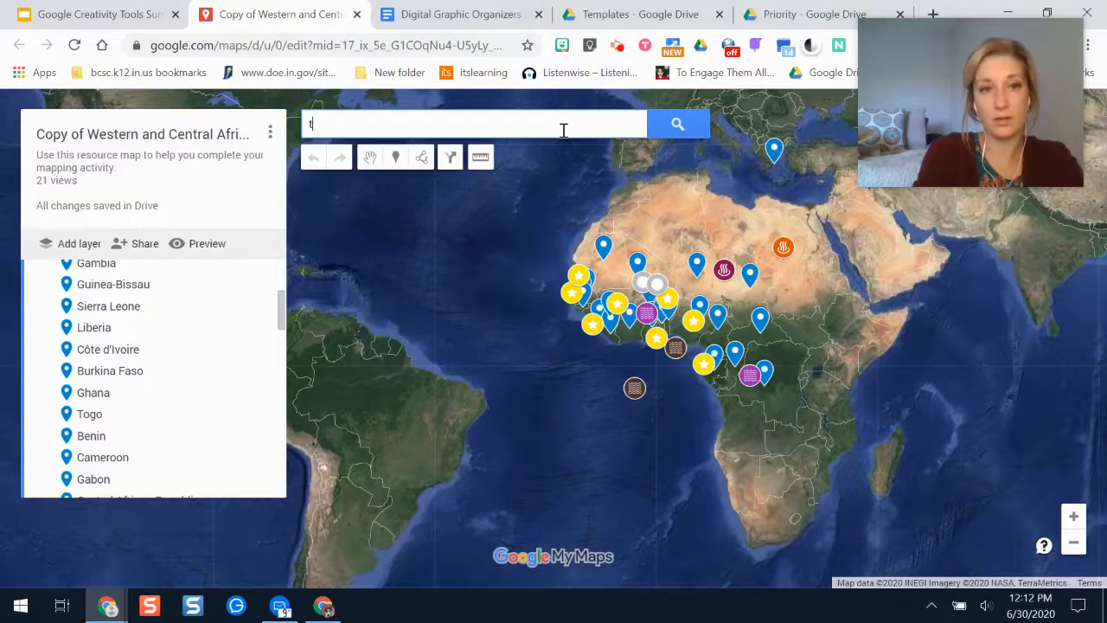
key(BackSpace)
key(BackSpace)
key(BackSpace)
key(BackSpace)
text(egypt)
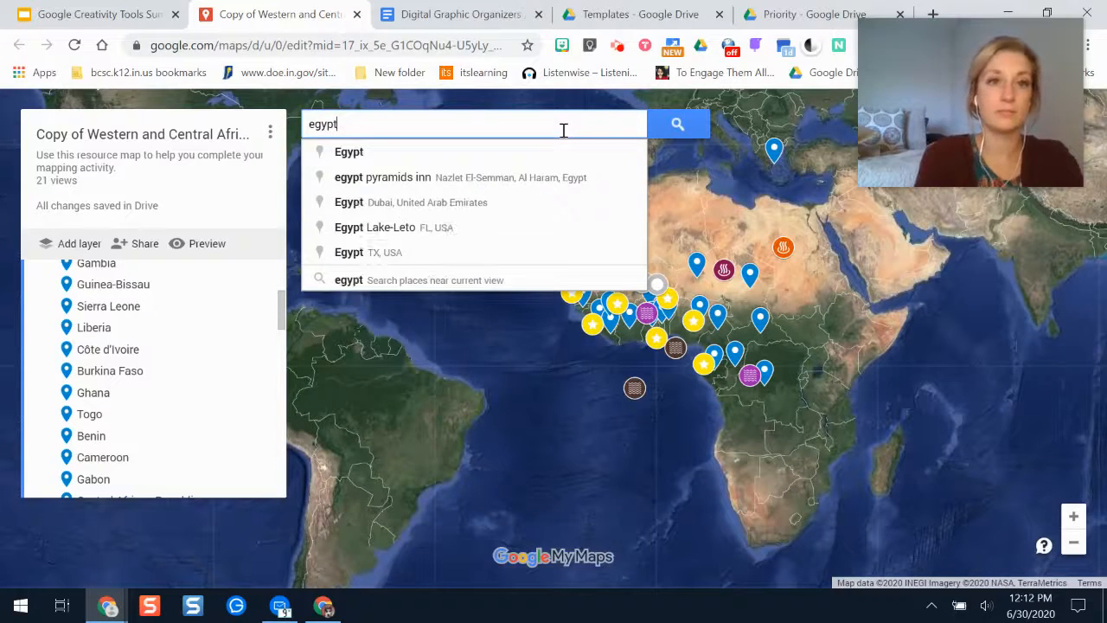
key(Return)
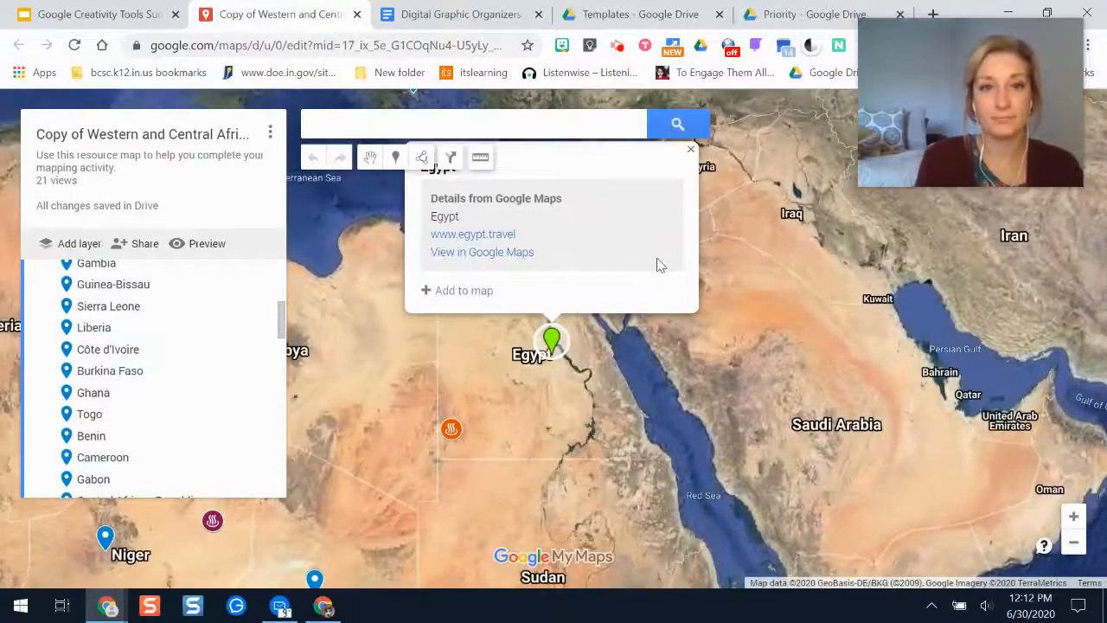
drag(685, 323, 726, 378)
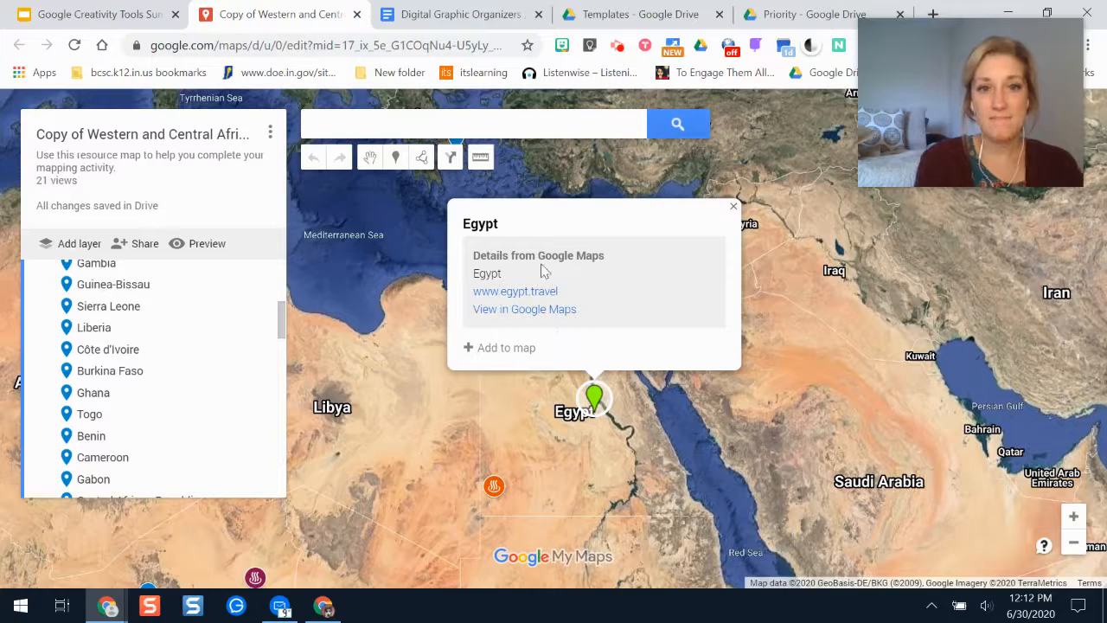
Add the Egypt search result to the map and move it from the Countries layer to the Capital Cities layer
click(506, 348)
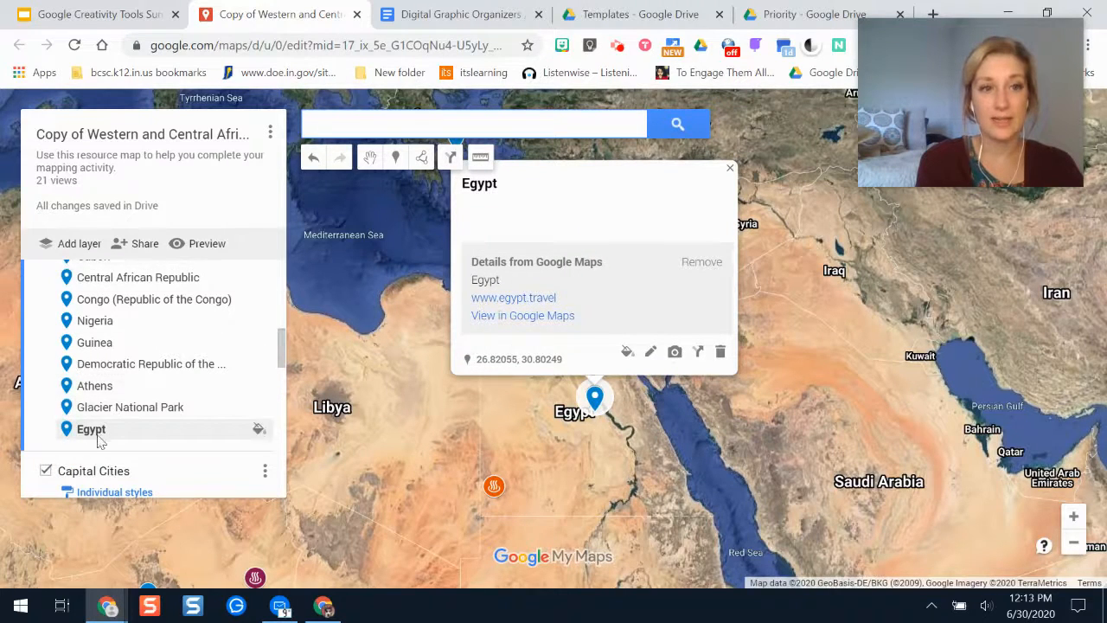
drag(282, 348, 282, 352)
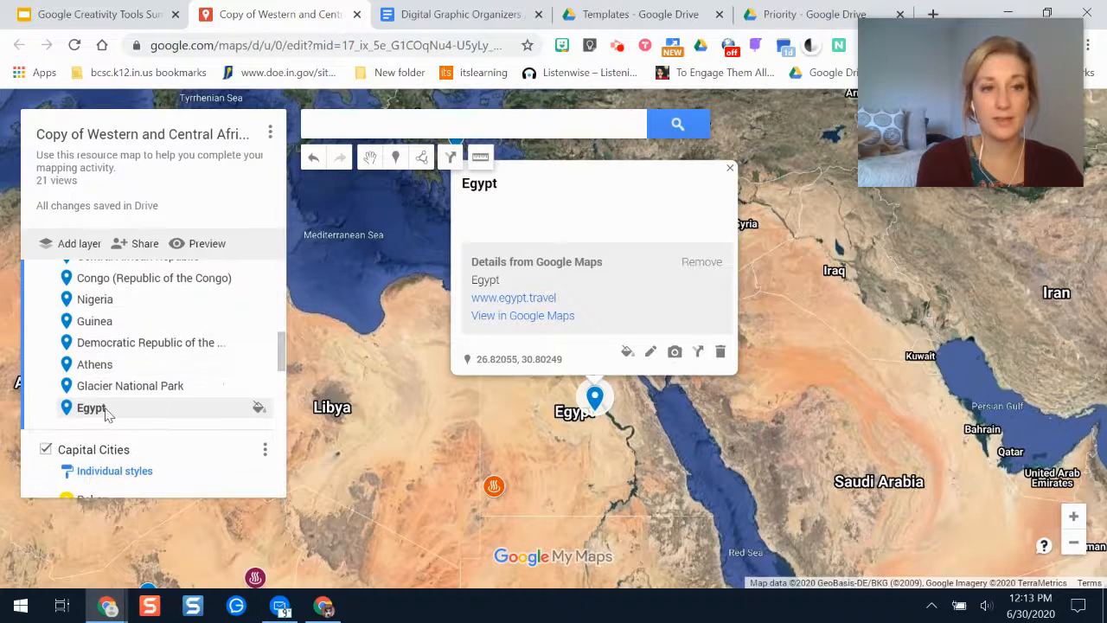
drag(101, 415, 104, 310)
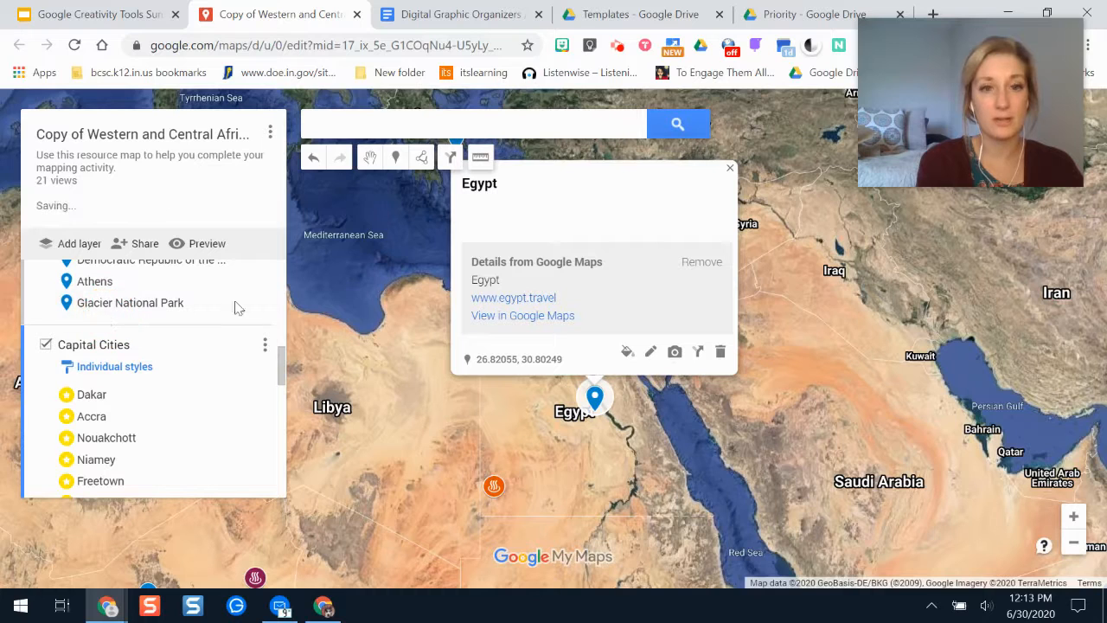
Check the color and icon options available for the Egypt marker
click(628, 353)
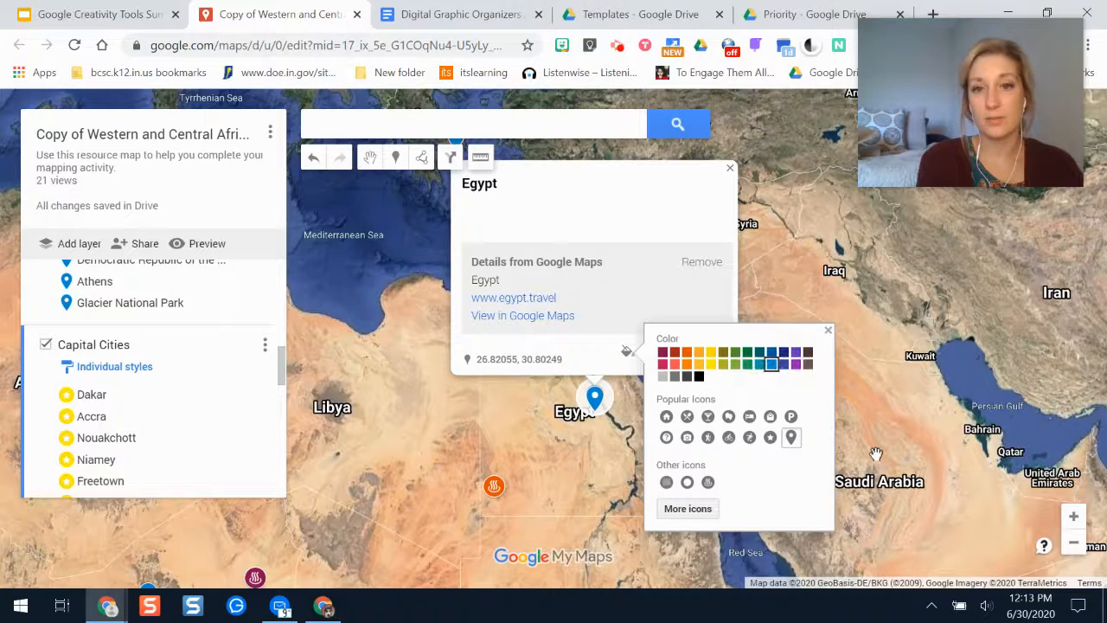
click(834, 422)
Edit the Egypt marker and enter the description "Egypt is one of the most famous countries in northern Africa."
click(595, 399)
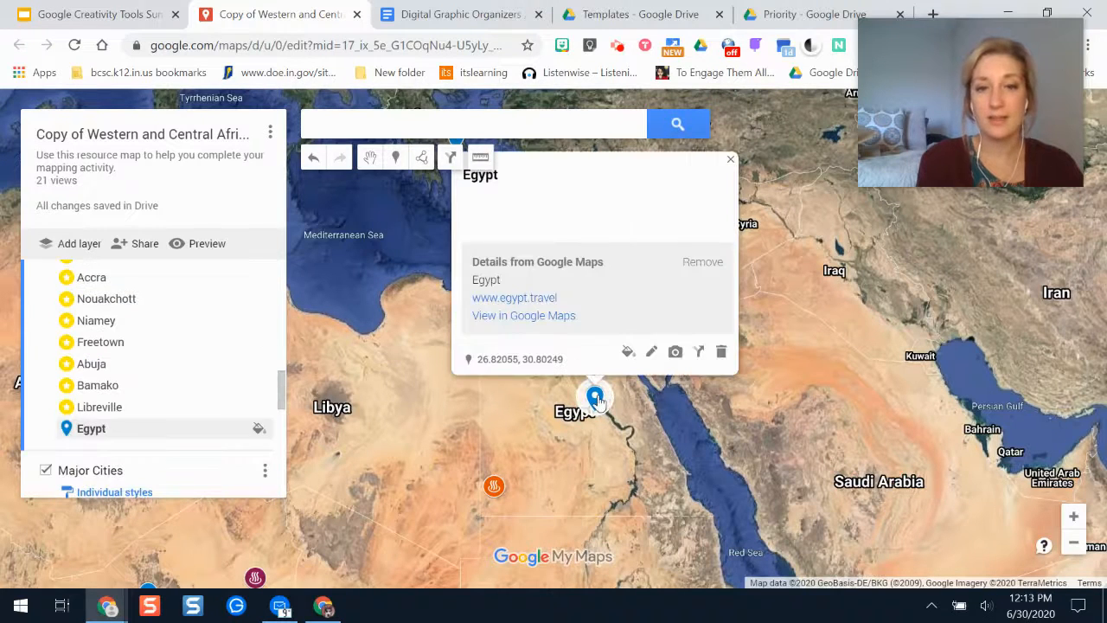
click(652, 352)
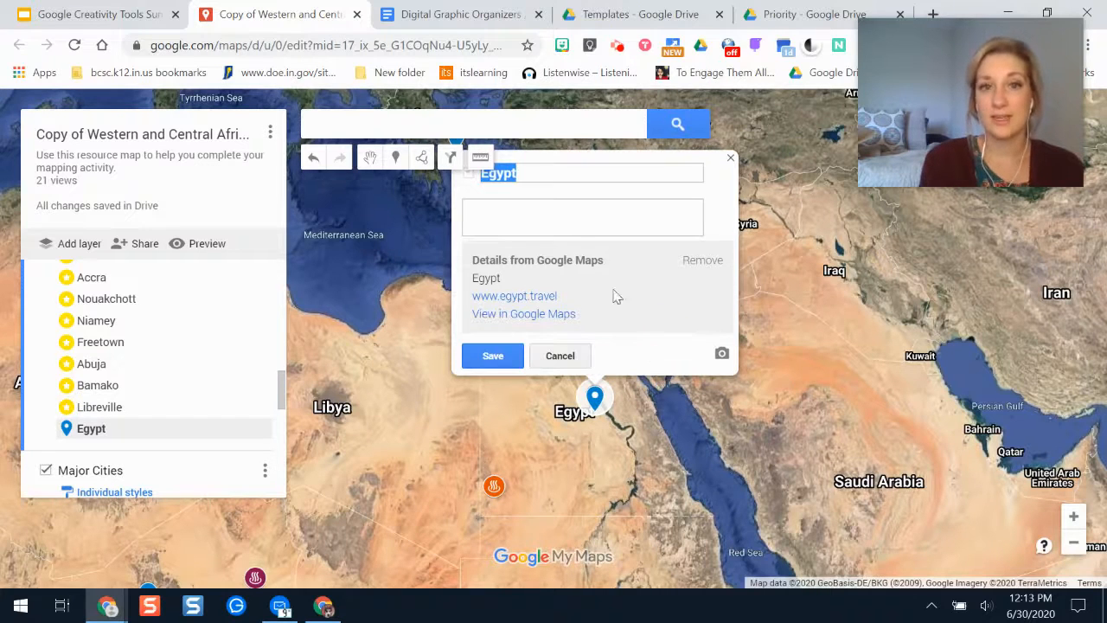
click(518, 204)
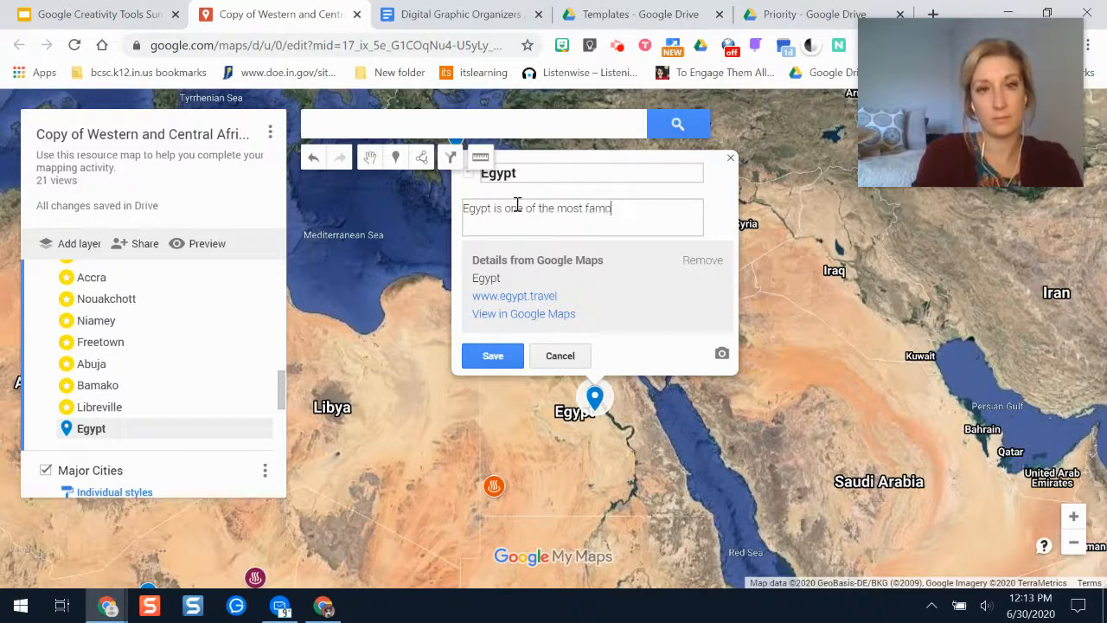
text(northe)
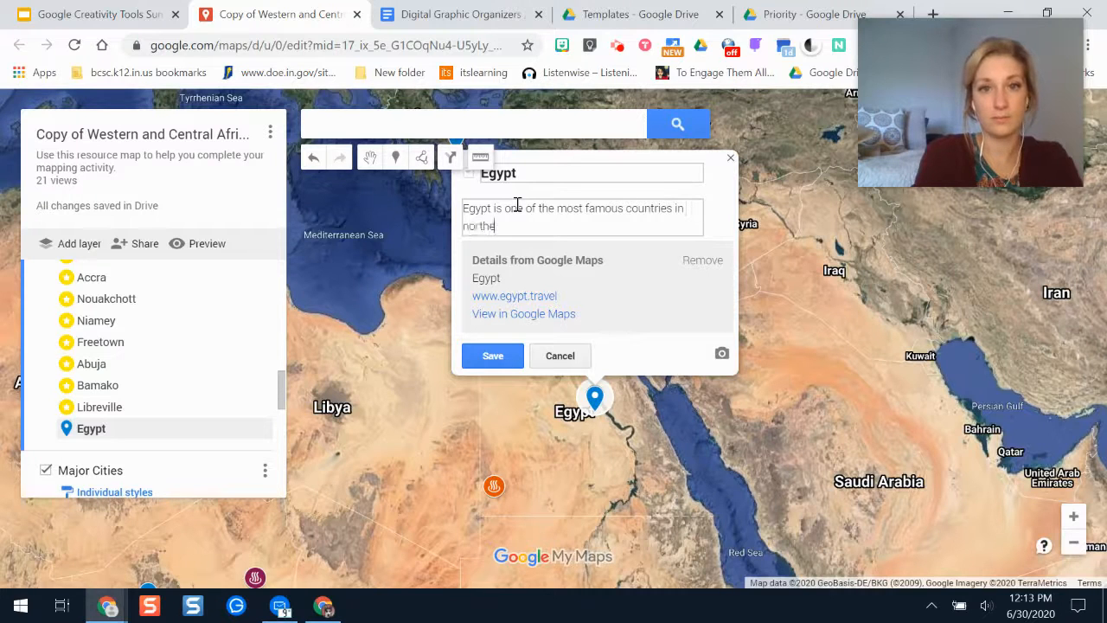
text(rn Africa.)
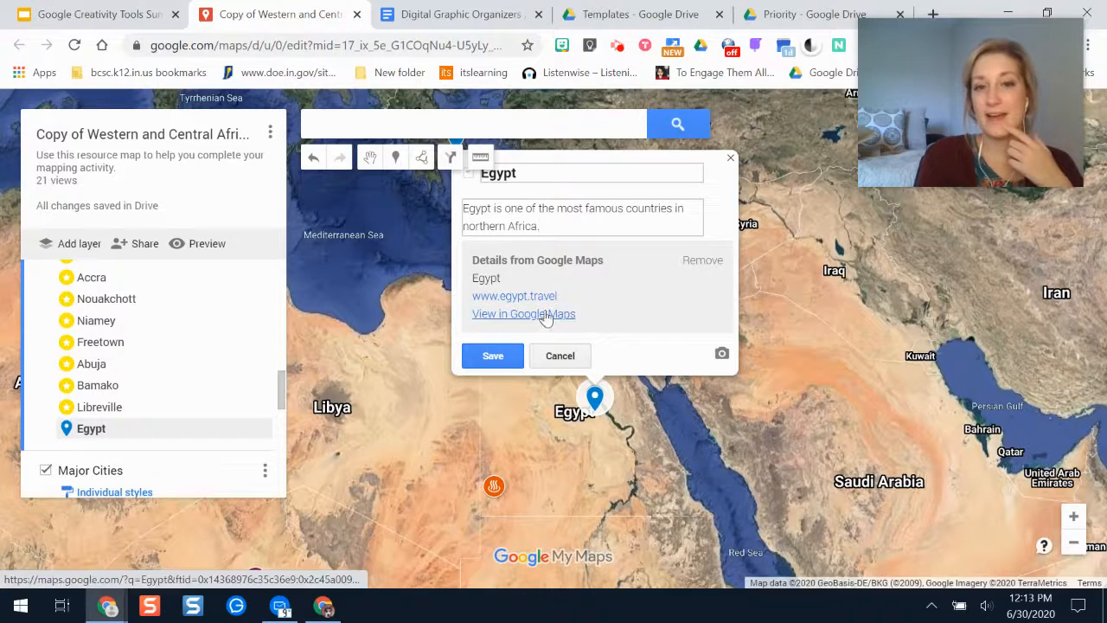
Remove the Google Maps details from the Egypt marker and save the description "Egypt is one of the most famous countries in northern Africa."
click(705, 261)
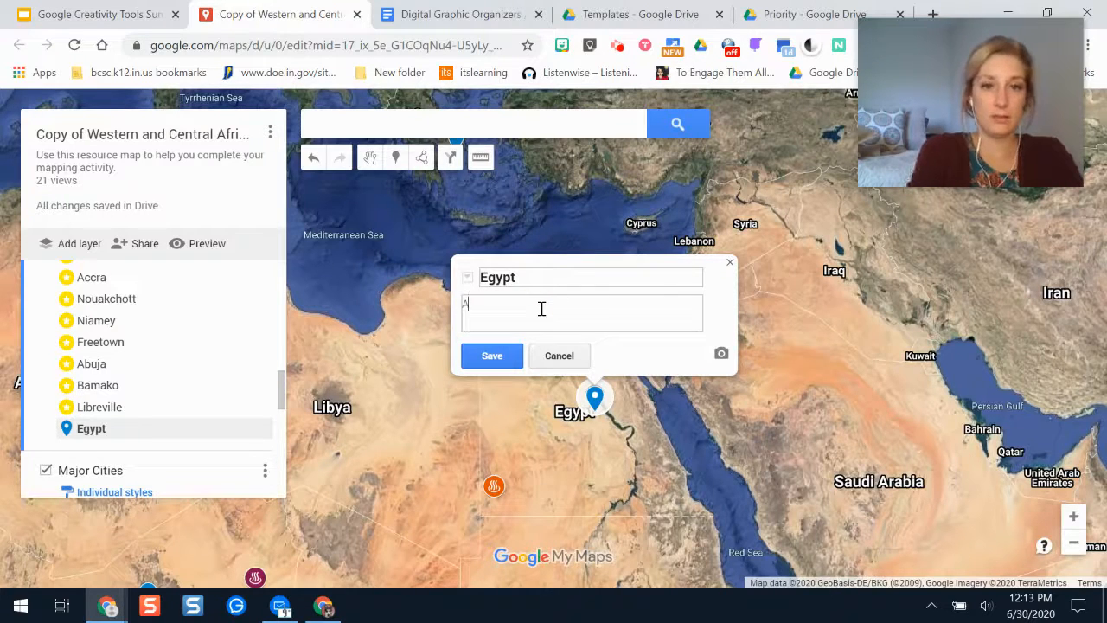
text(f the mos)
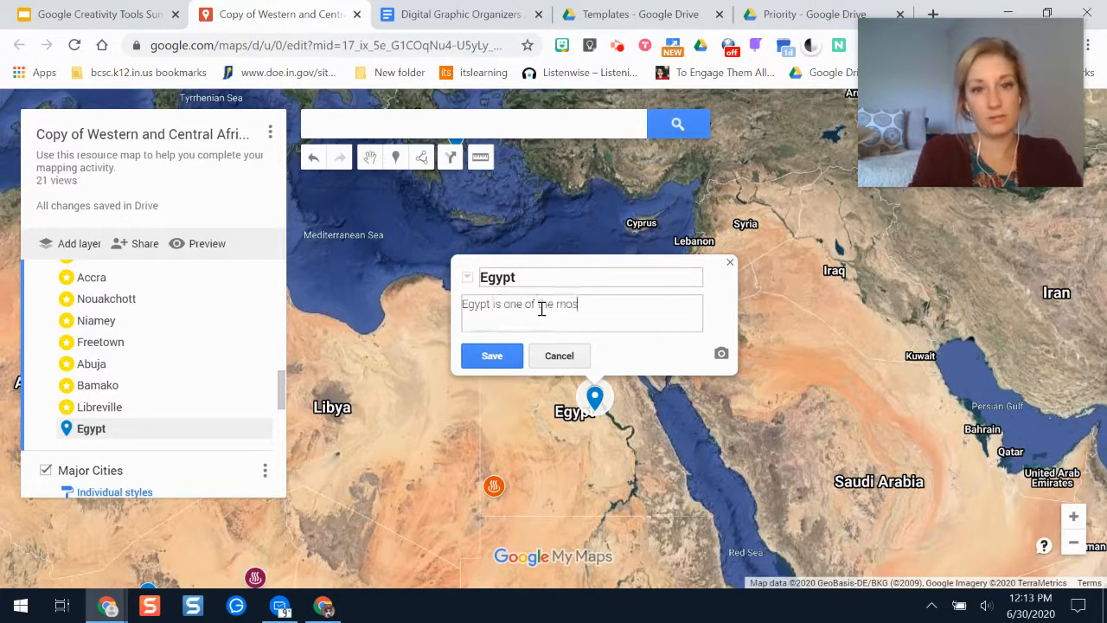
text(t famous countries in)
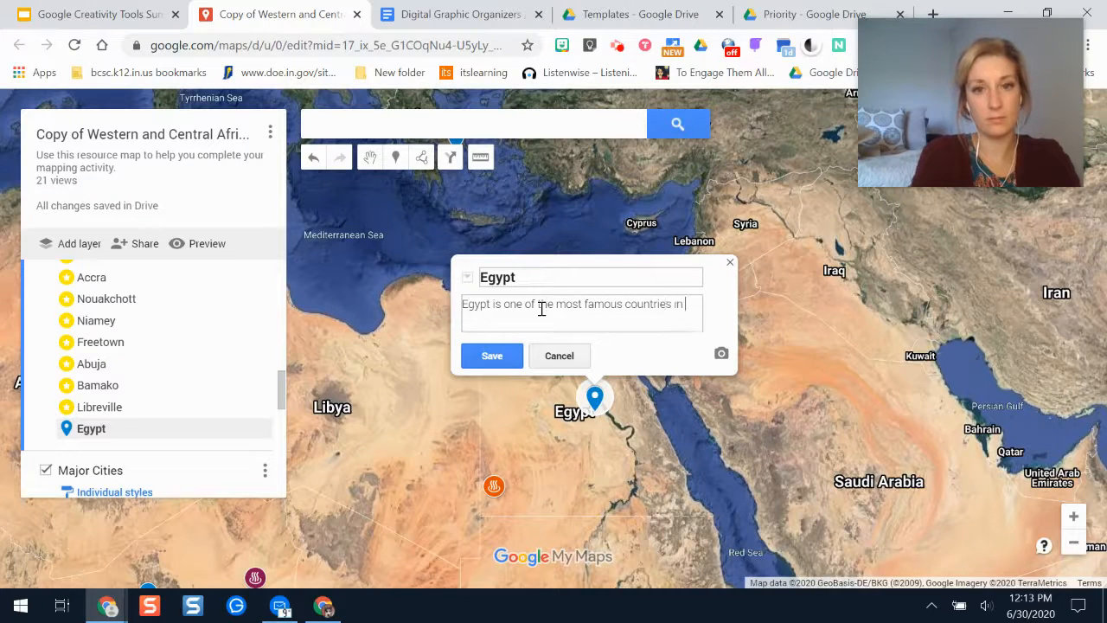
text( northern Africa)
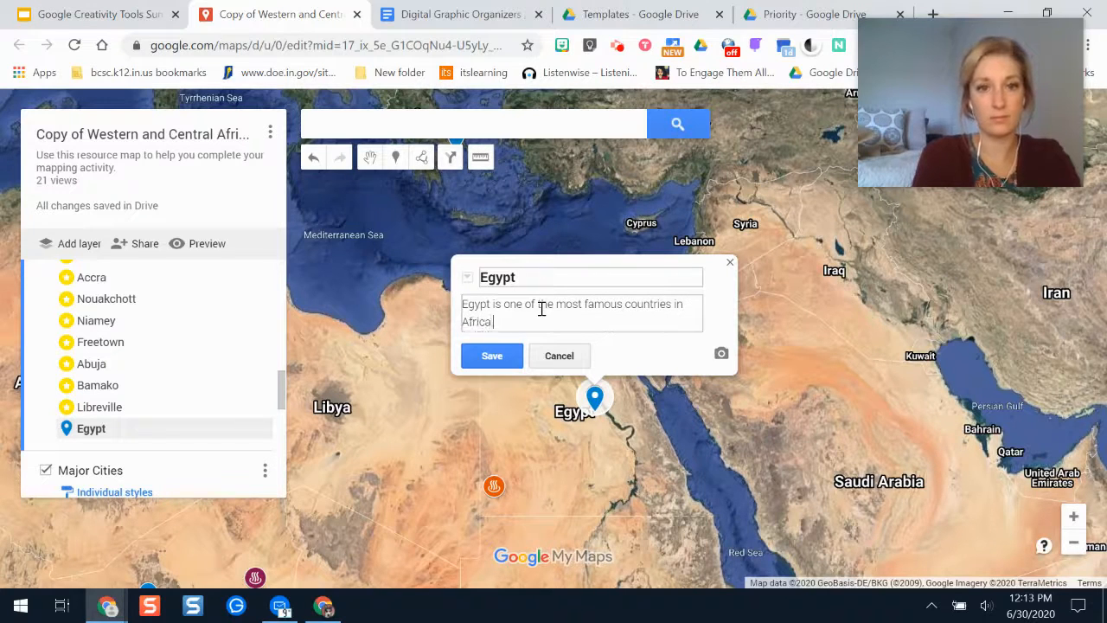
text(.)
key(Home)
text(northern)
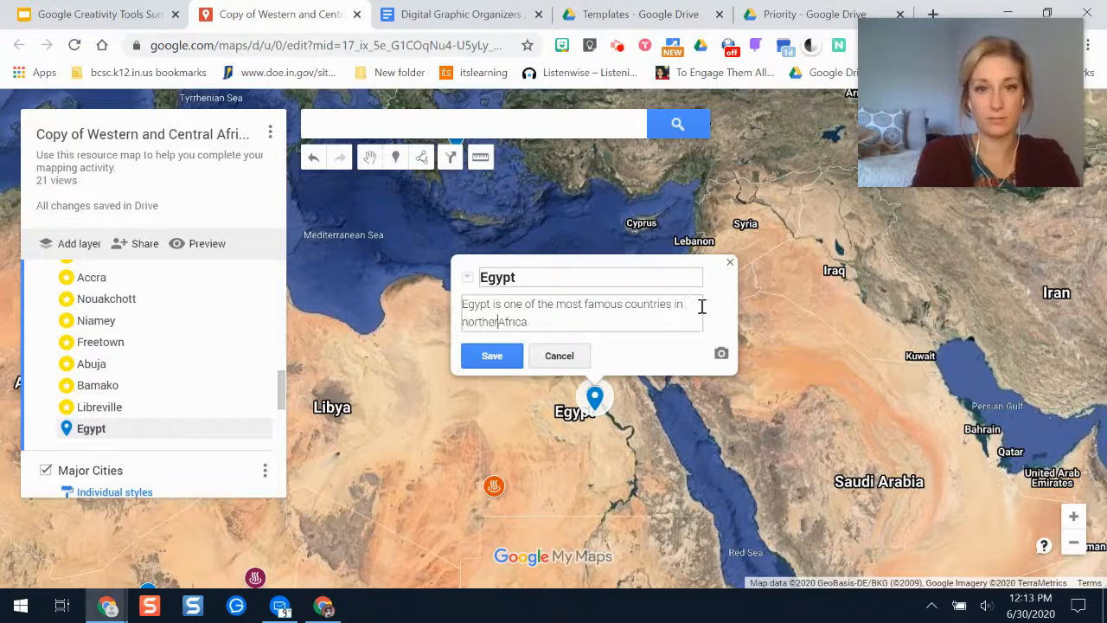
click(511, 355)
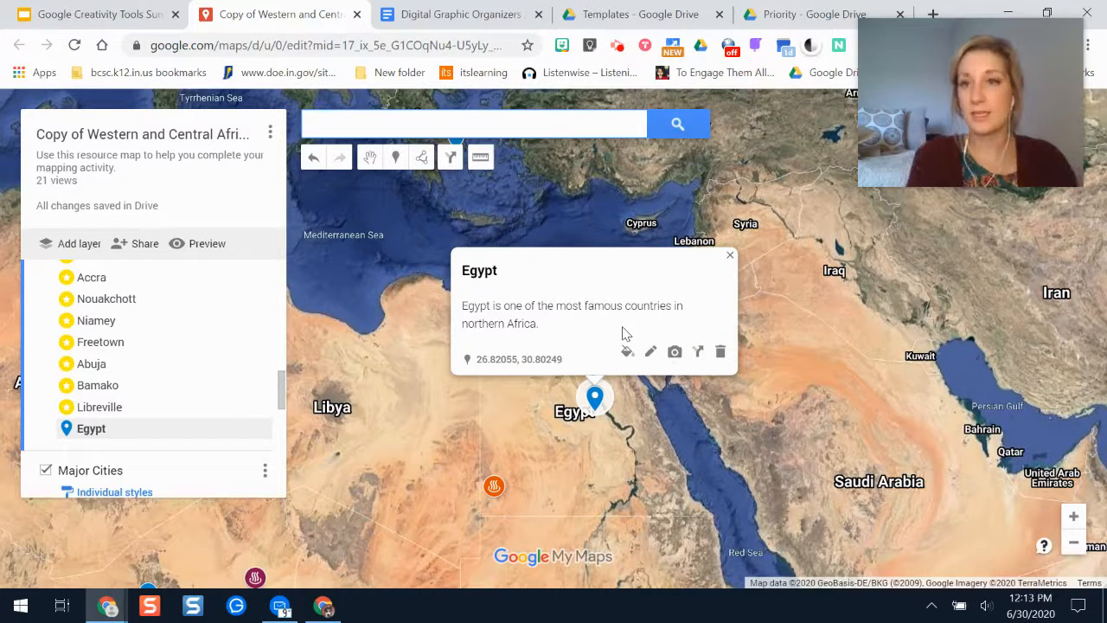
Add the sunset photo of the Sphinx and pyramids to the Egypt marker from a Google Image Search for "egypt"
click(675, 353)
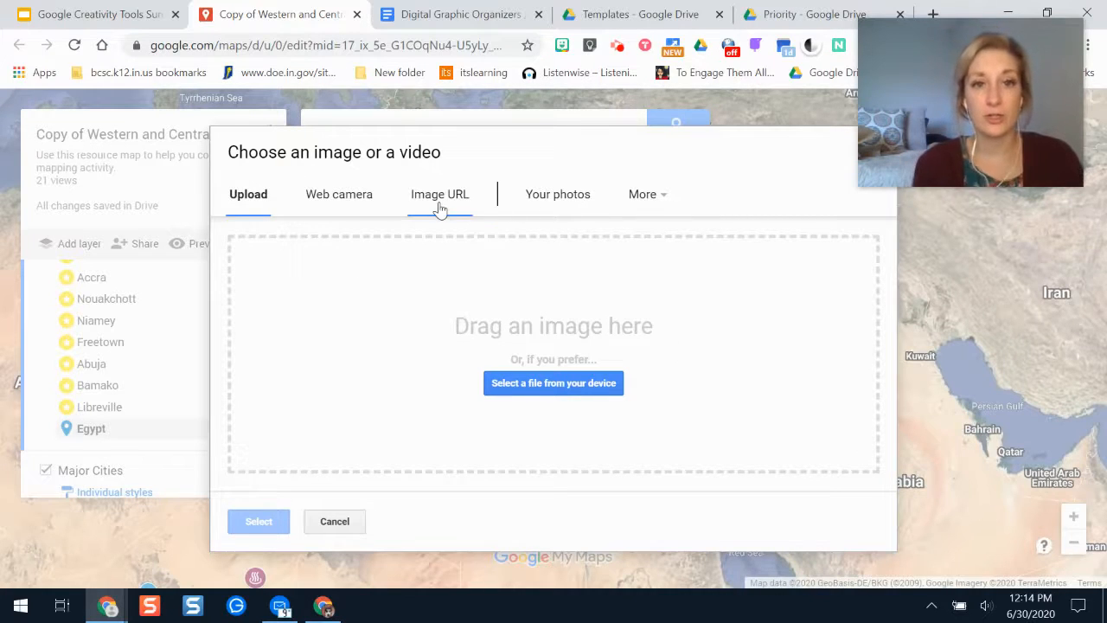
click(660, 208)
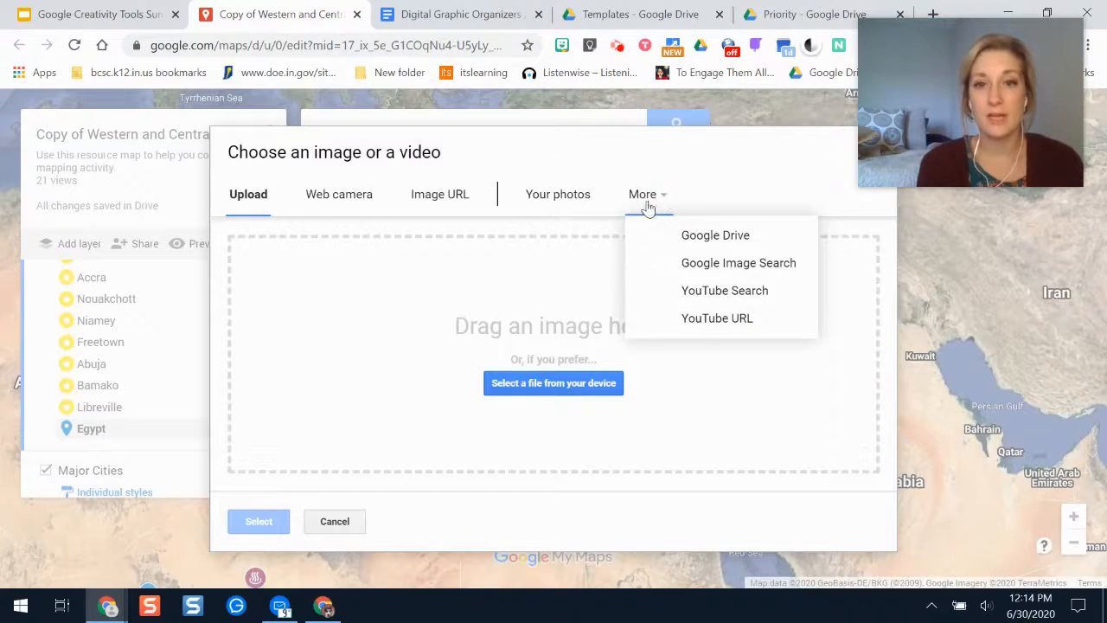
click(736, 263)
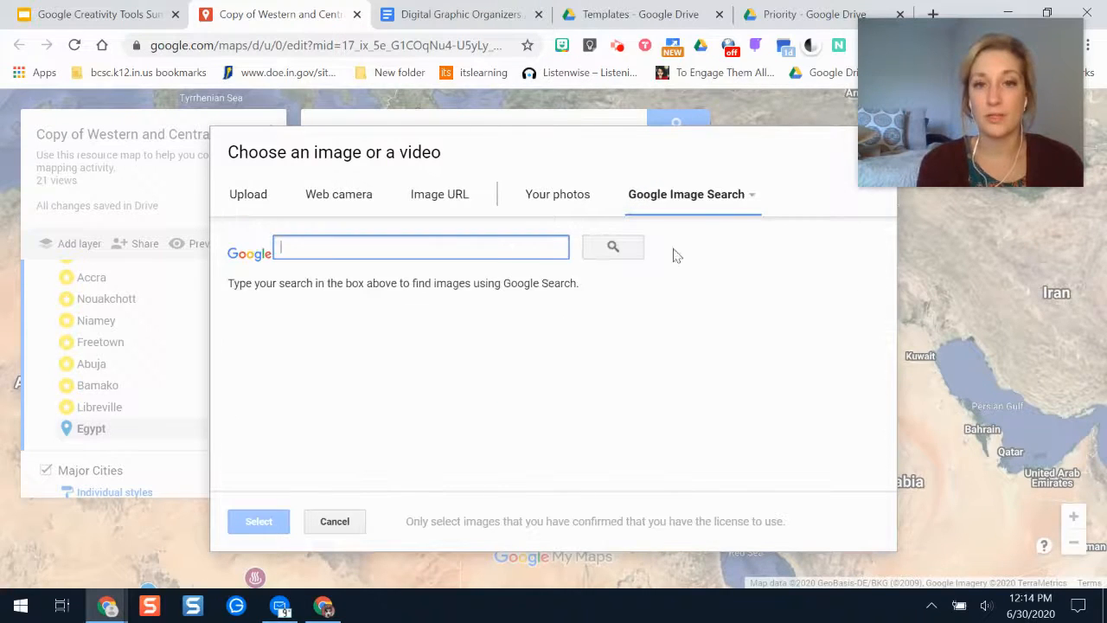
text(egypt)
key(Return)
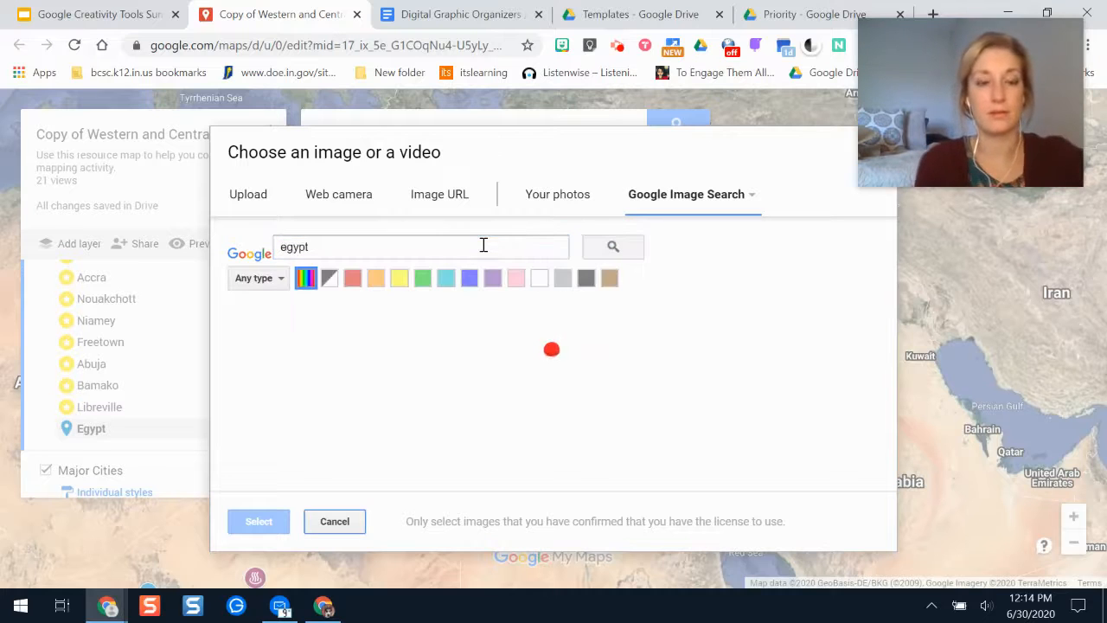
click(233, 397)
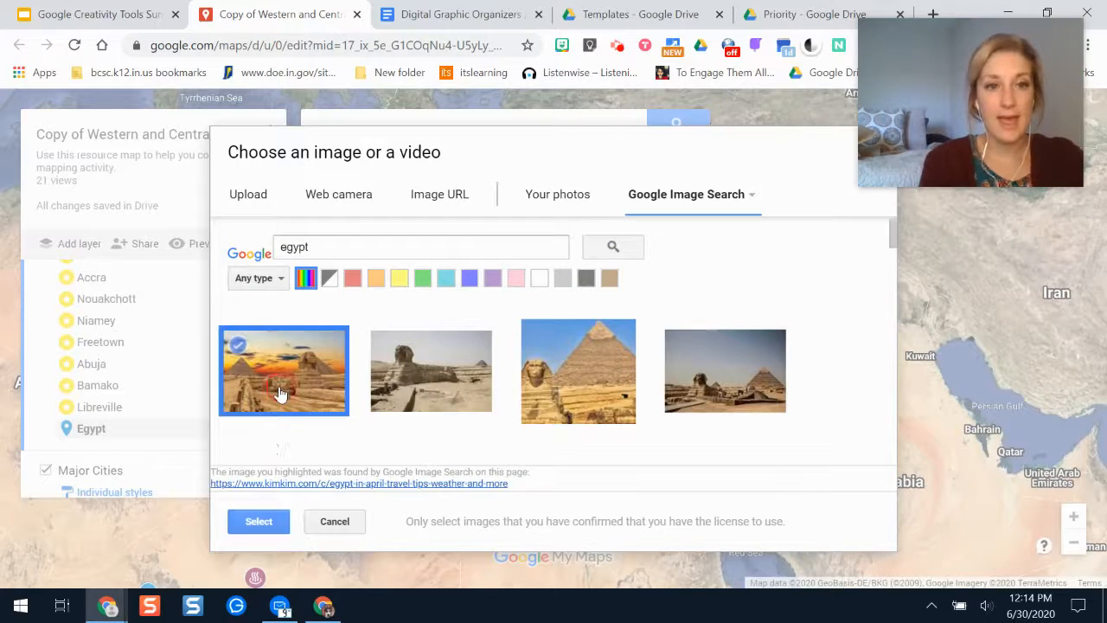
click(258, 521)
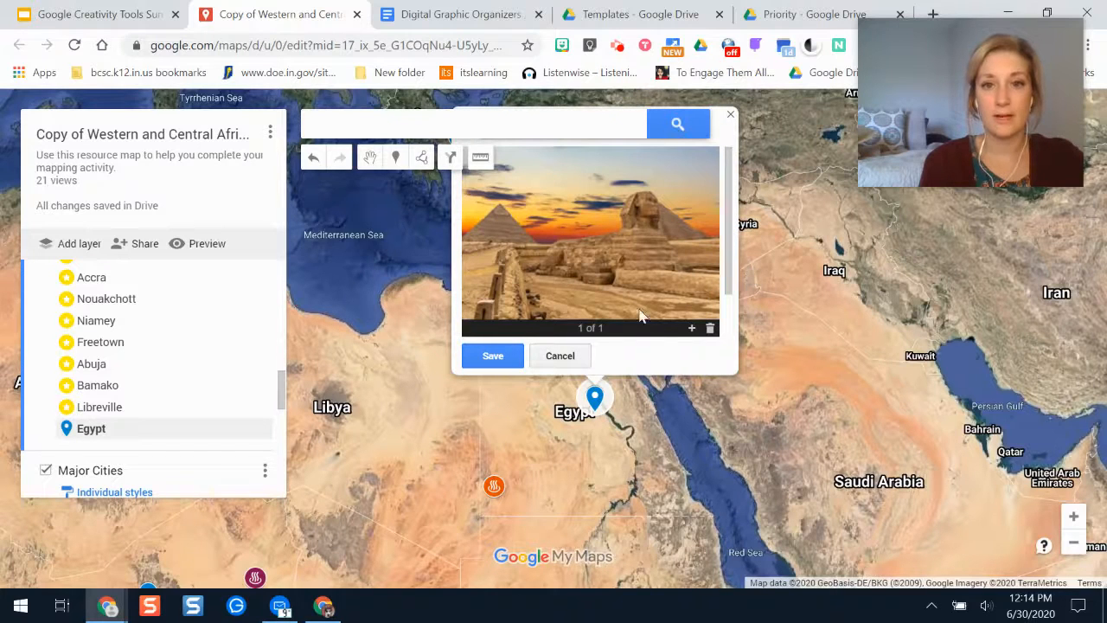
Start adding a second media item to the Egypt marker and search YouTube for "egypt drone footage"
click(692, 330)
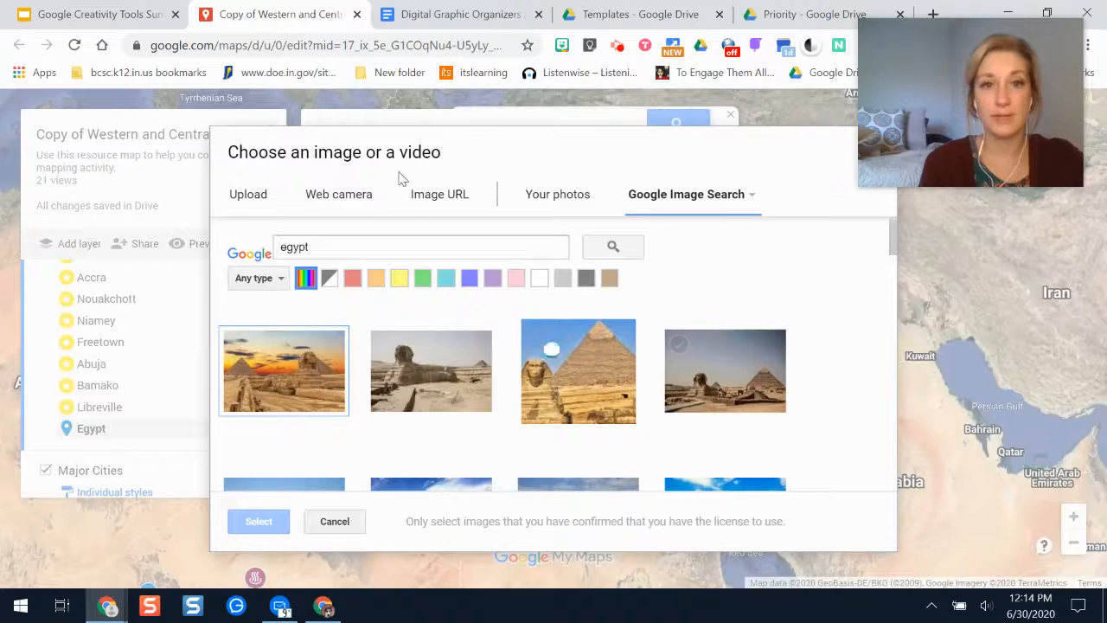
click(744, 200)
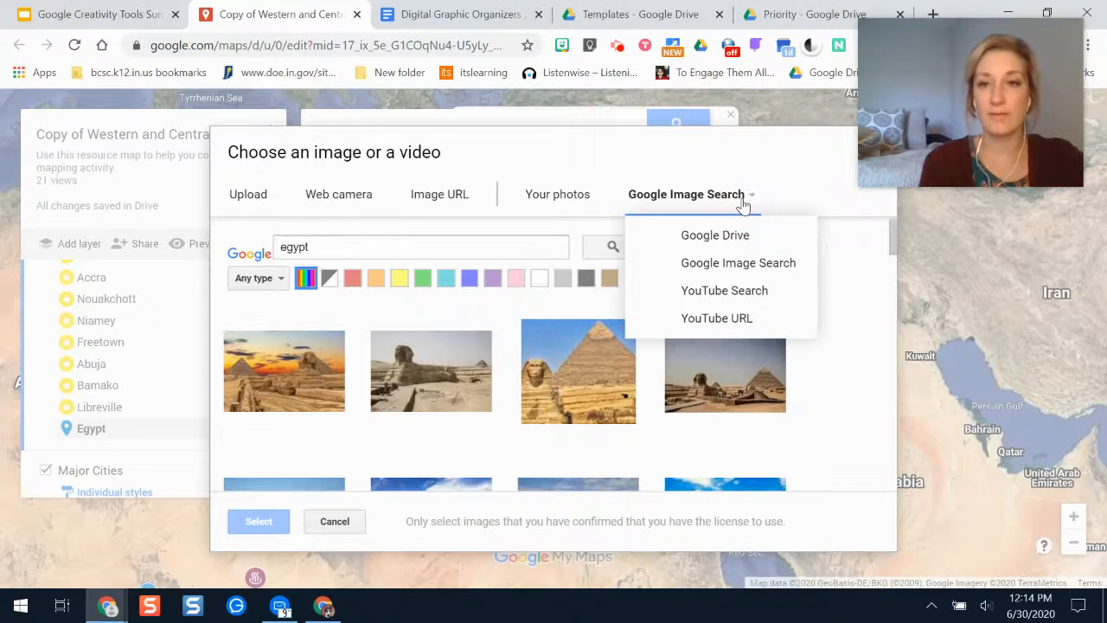
click(762, 293)
text(e)
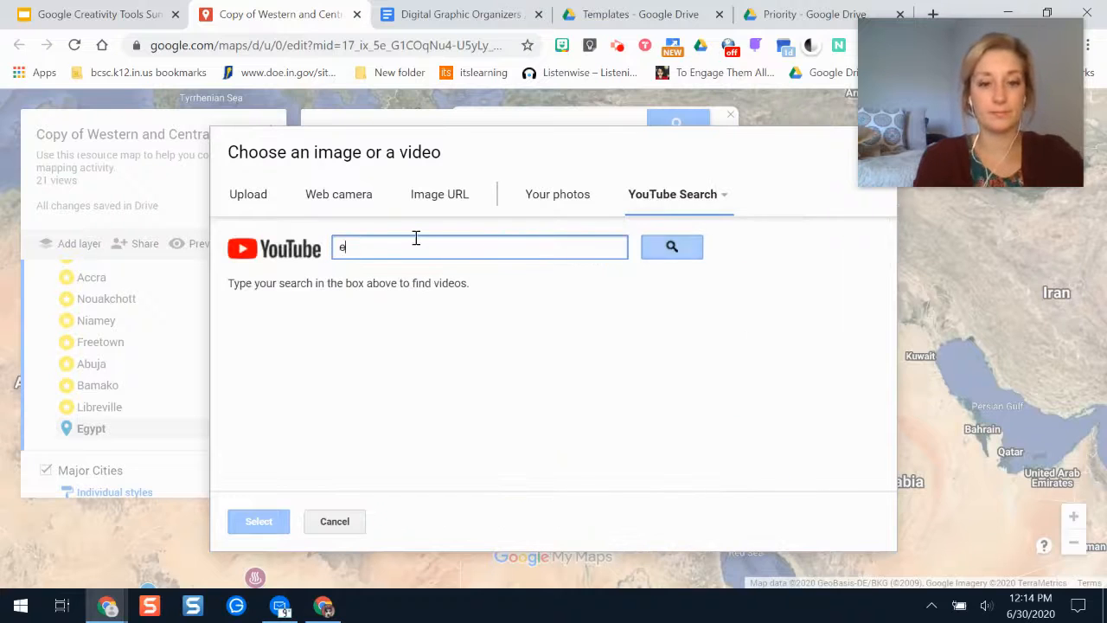
text(gypt)
key(BackSpace)
key(BackSpace)
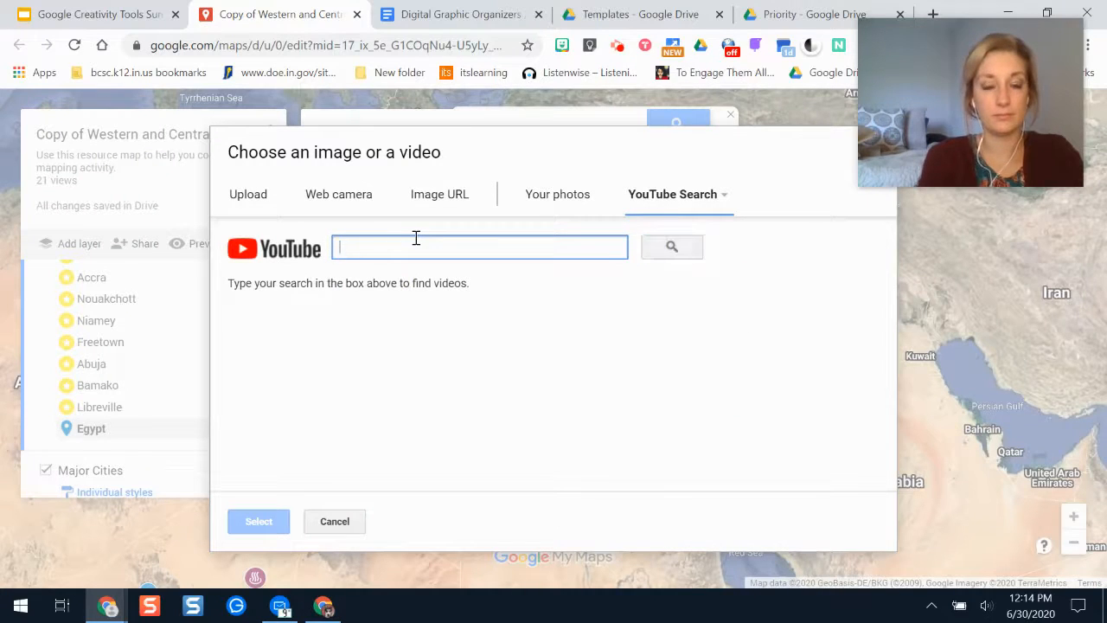
text(egypt drone)
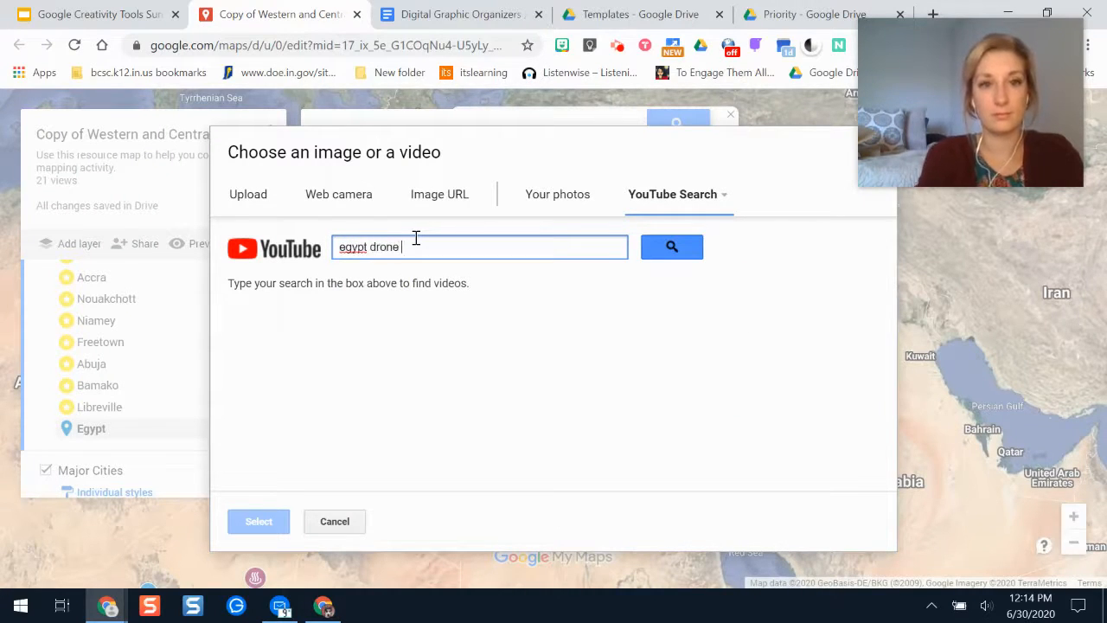
text( footage)
key(Return)
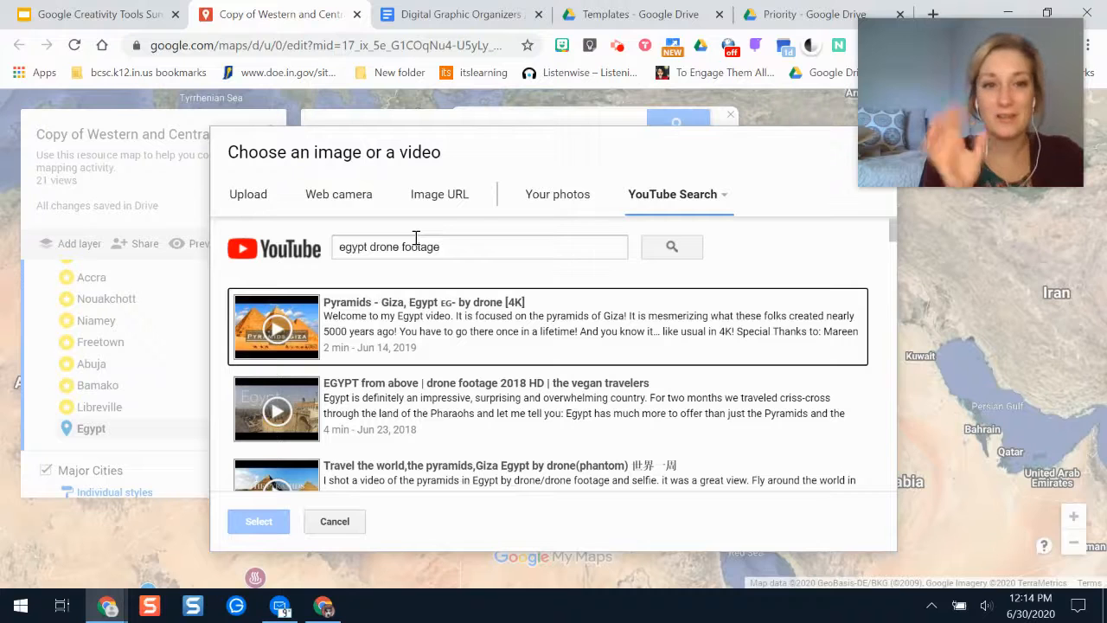
Attach the video "Pyramids - Giza, Egypt - by drone [4K]" to the Egypt marker and save the marker
click(362, 342)
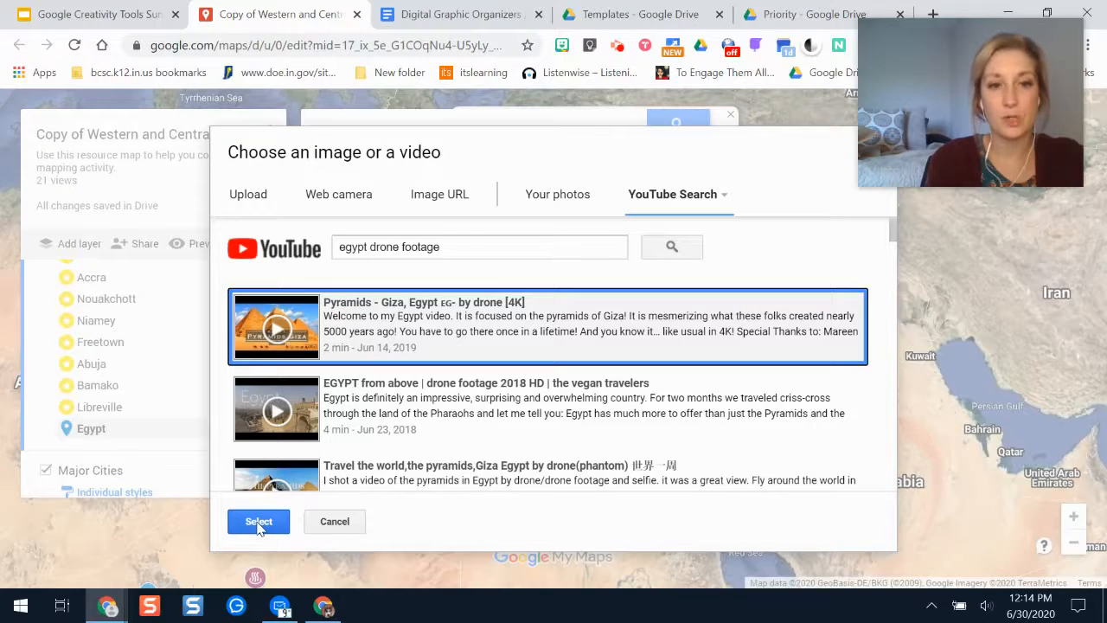
click(258, 522)
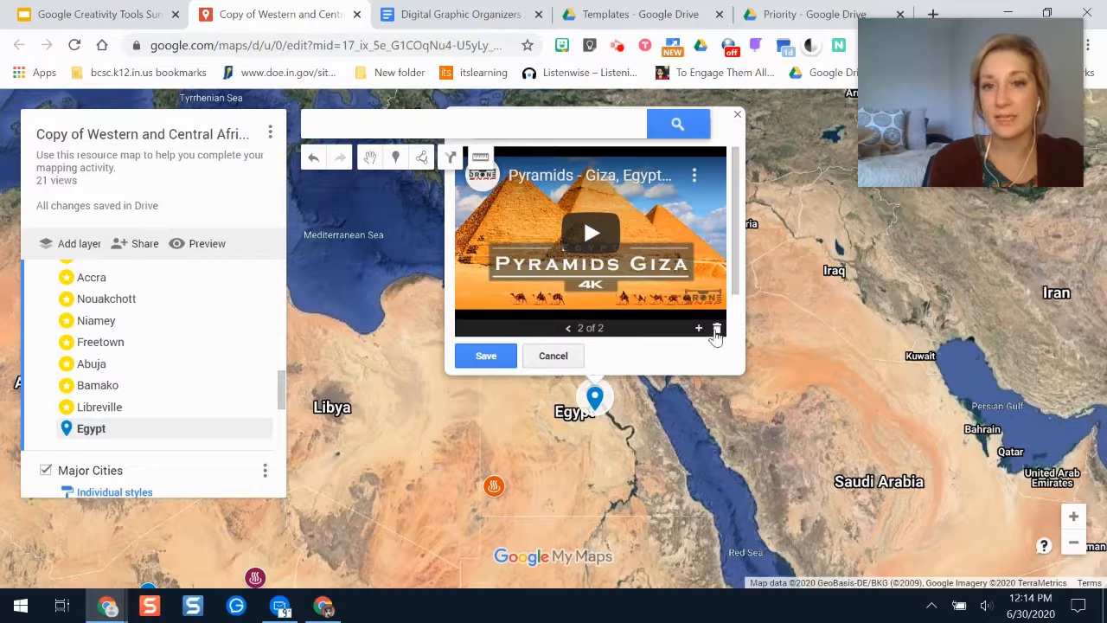
click(487, 355)
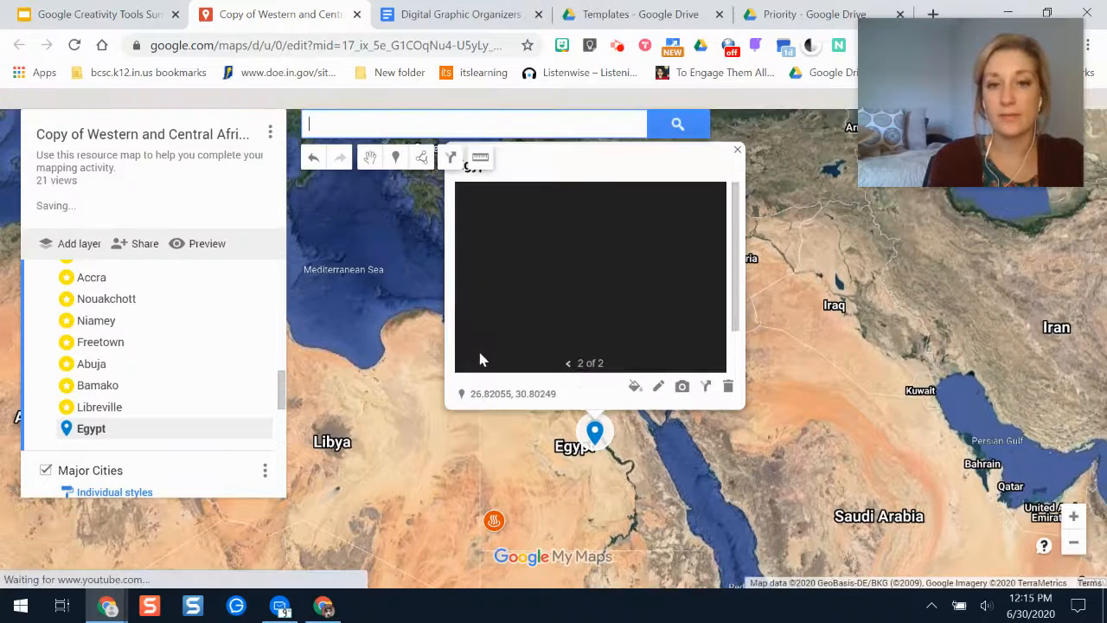
Reopen the Egypt marker's card, review its photo, video and description, and close the card
click(713, 525)
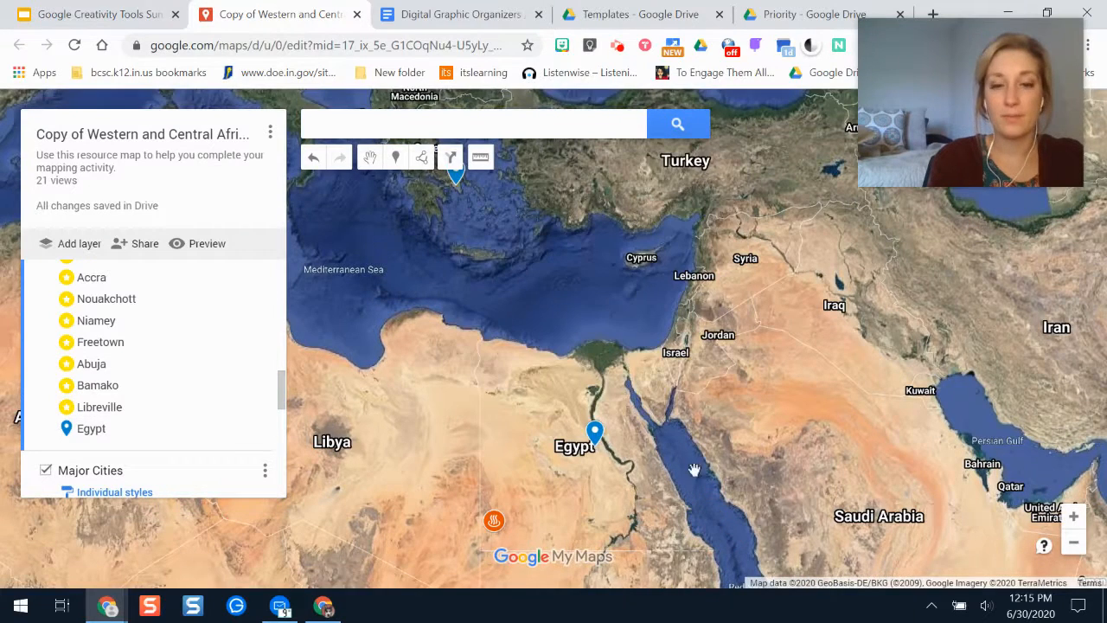
click(594, 432)
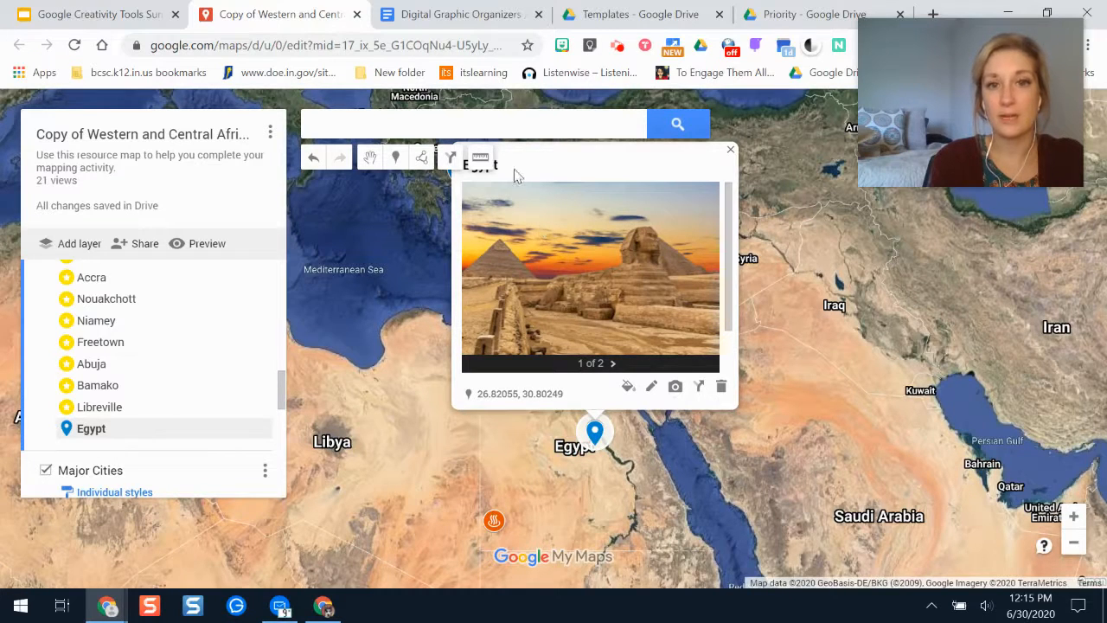
click(613, 365)
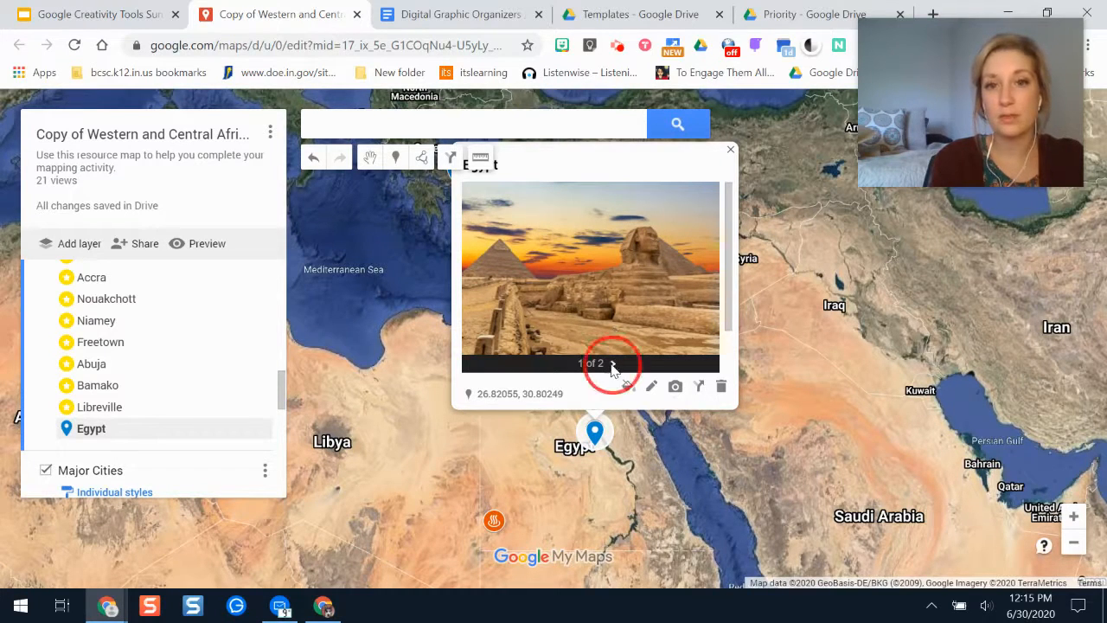
drag(735, 260, 735, 352)
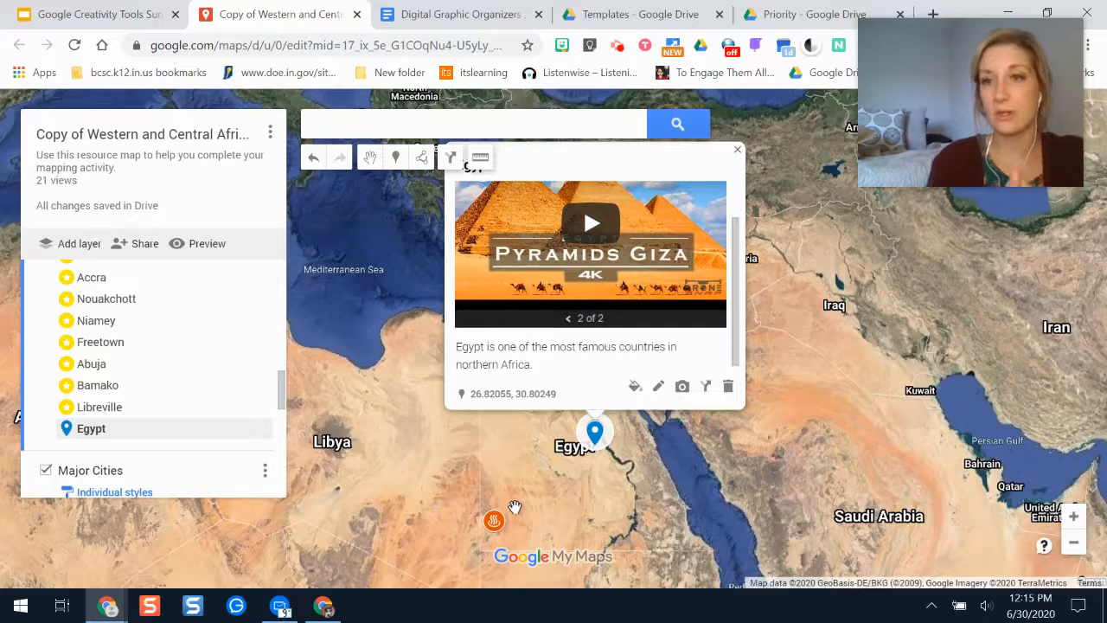
click(393, 375)
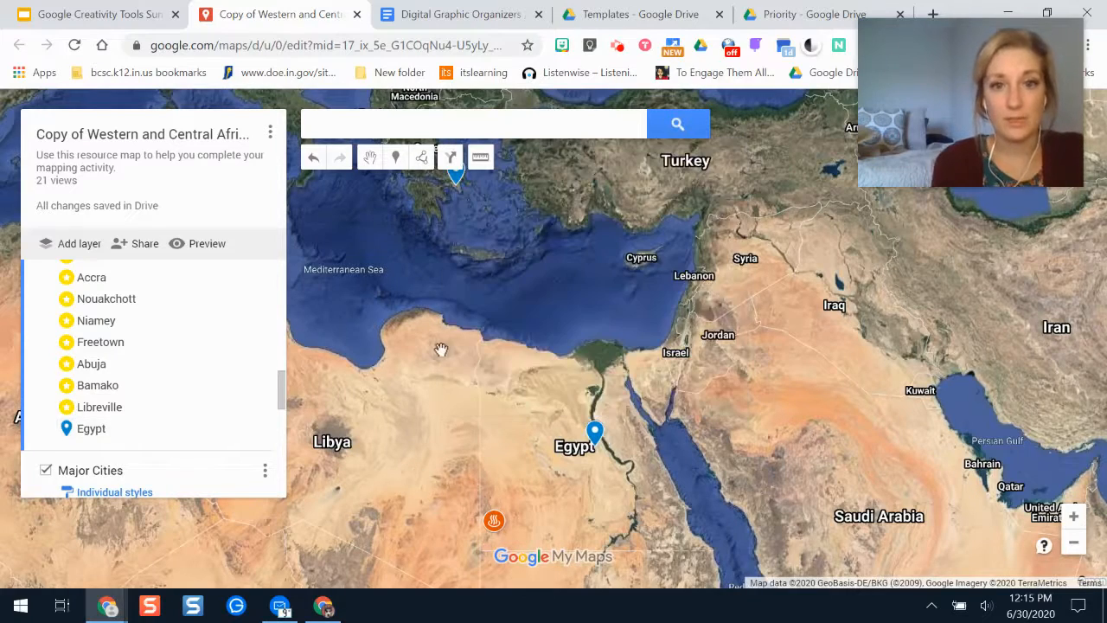
Draw a closed triangular shape from the Egypt marker to the orange marker southwest of it and a point in northern Sudan
drag(444, 363, 502, 245)
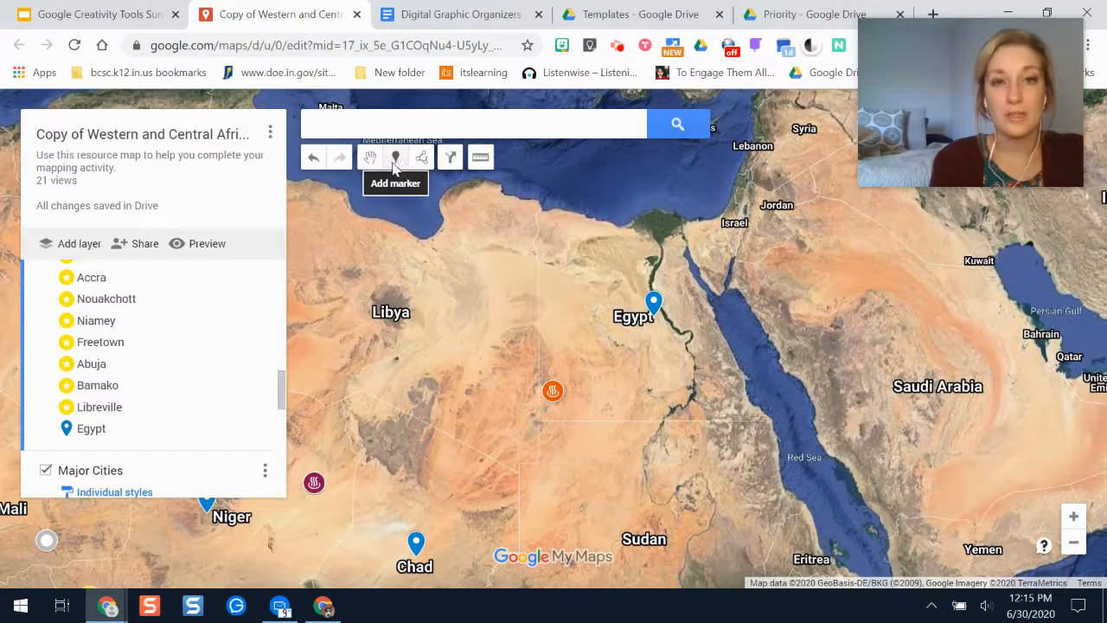
click(422, 158)
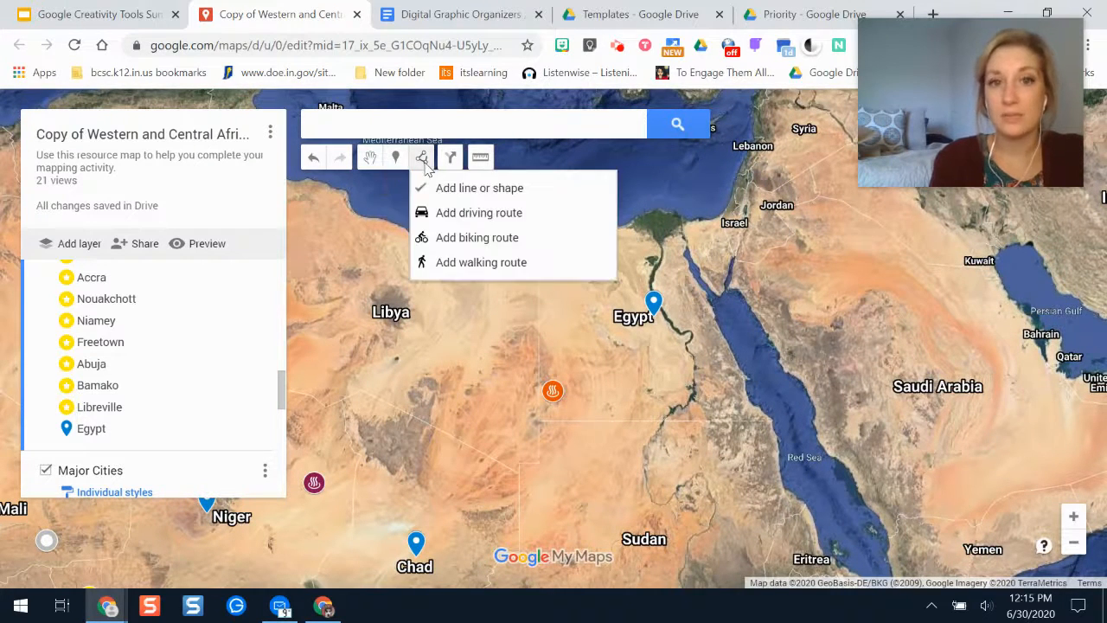
click(478, 189)
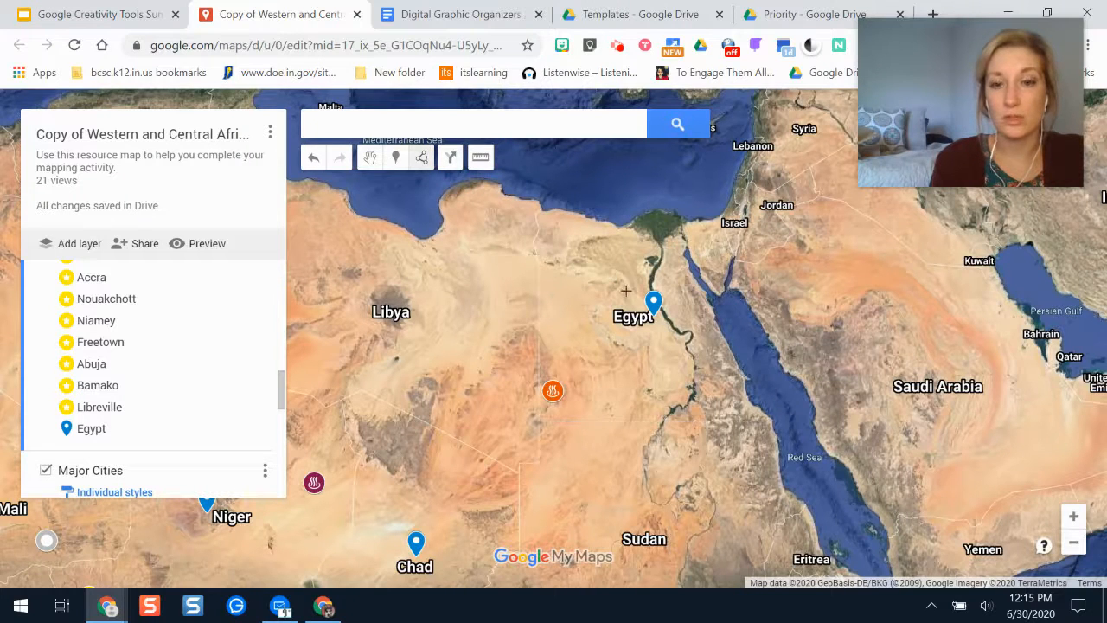
click(653, 305)
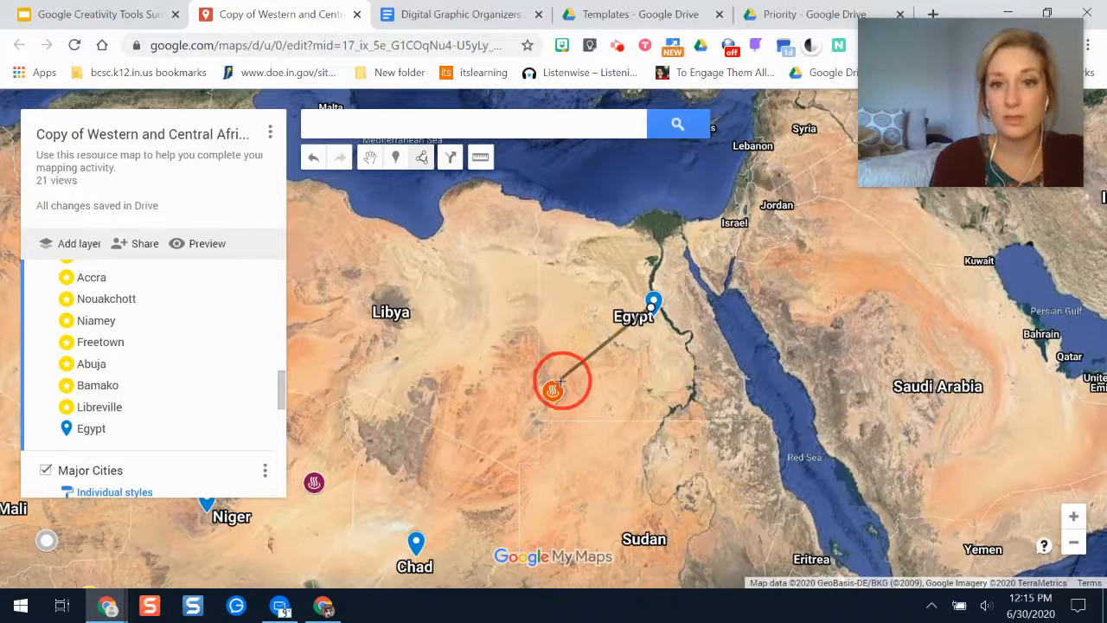
click(555, 391)
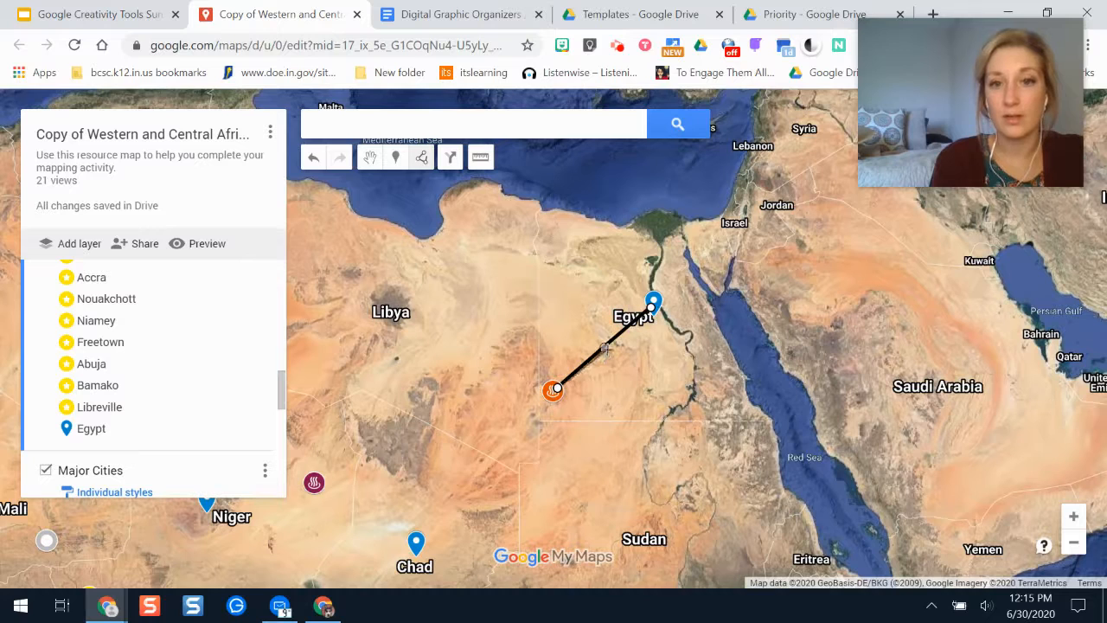
click(697, 430)
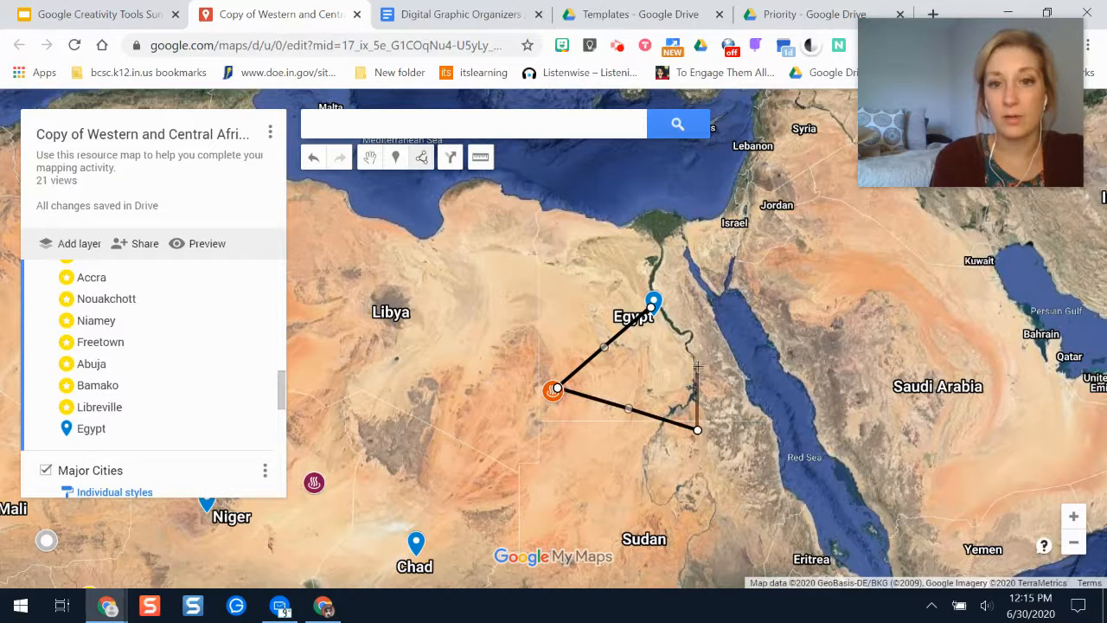
click(653, 304)
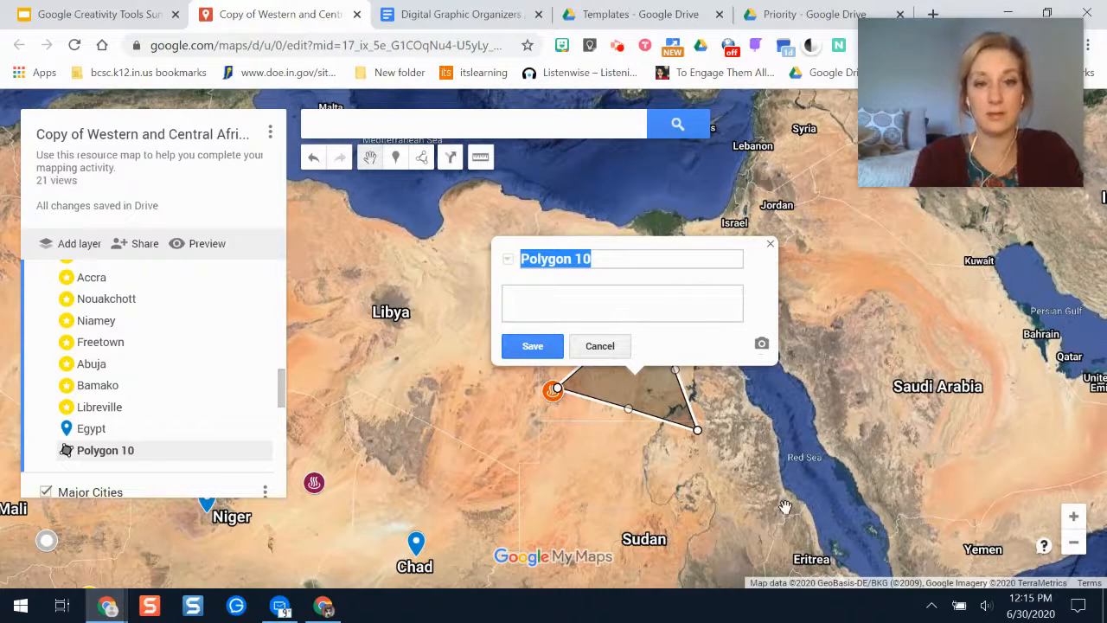
Title the new shape "Desert Region", describe it as "A region of the desert in Northern Africa.", and save it
text(Desert Regi)
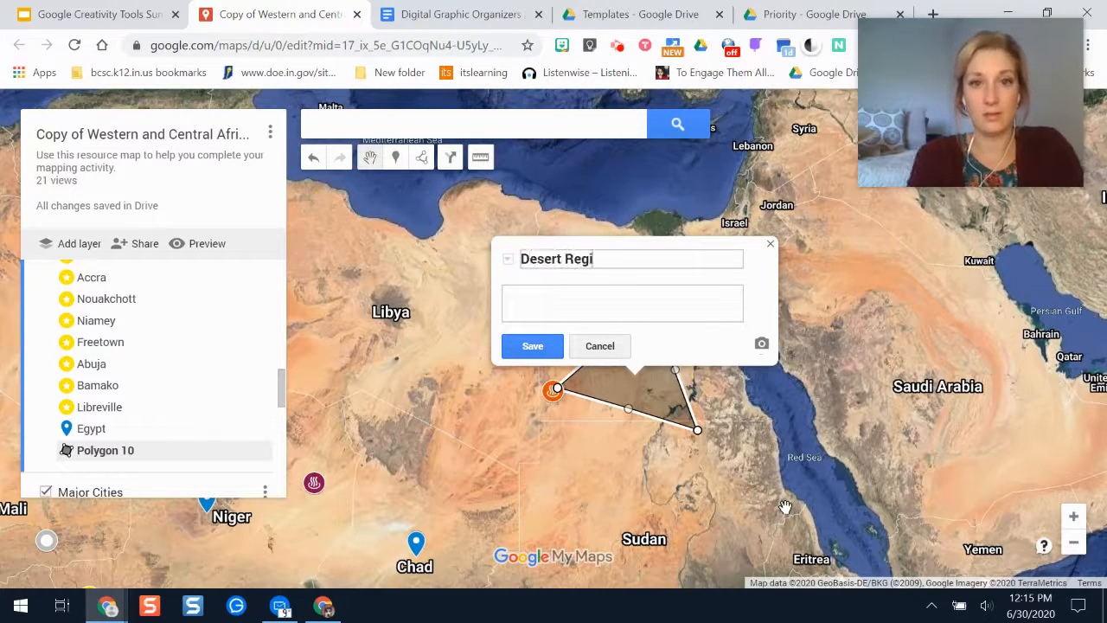
text(on)
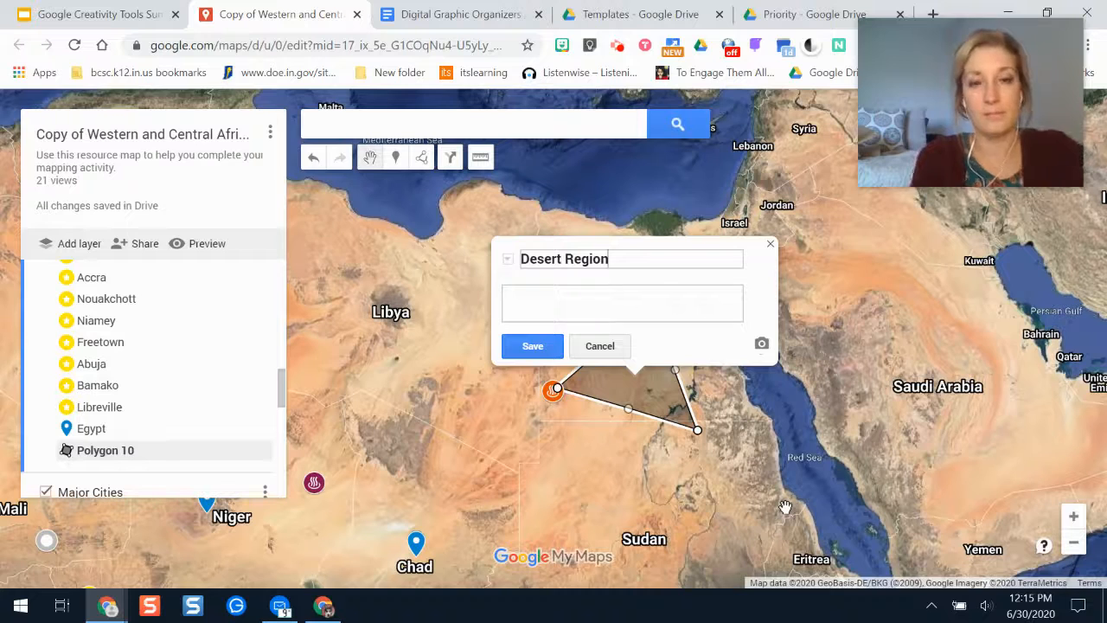
click(546, 309)
text(A region of tr)
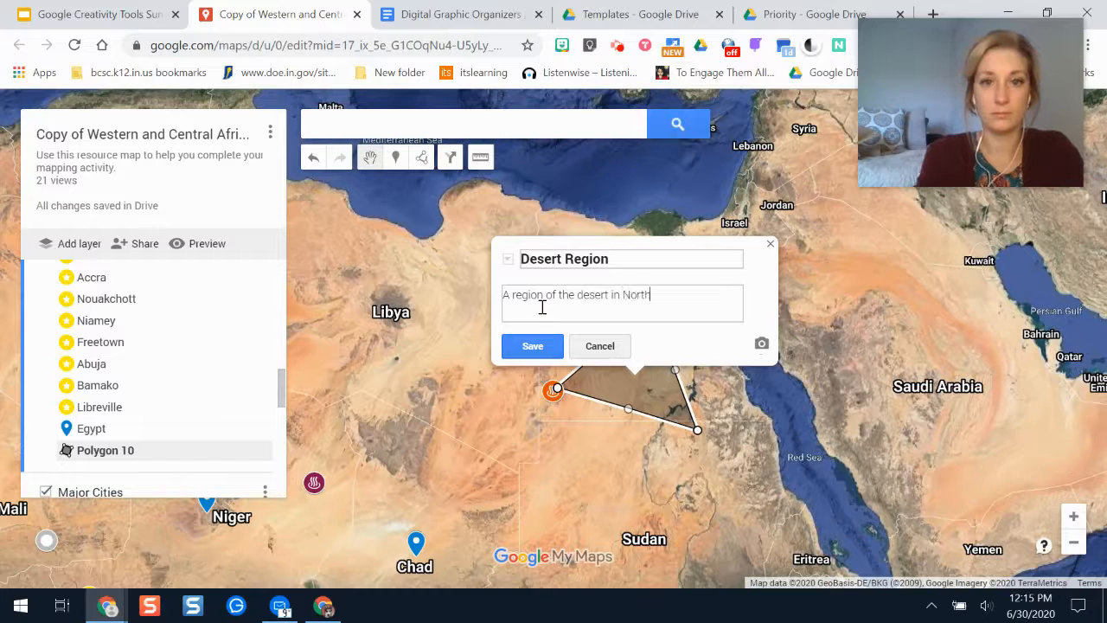
text(.)
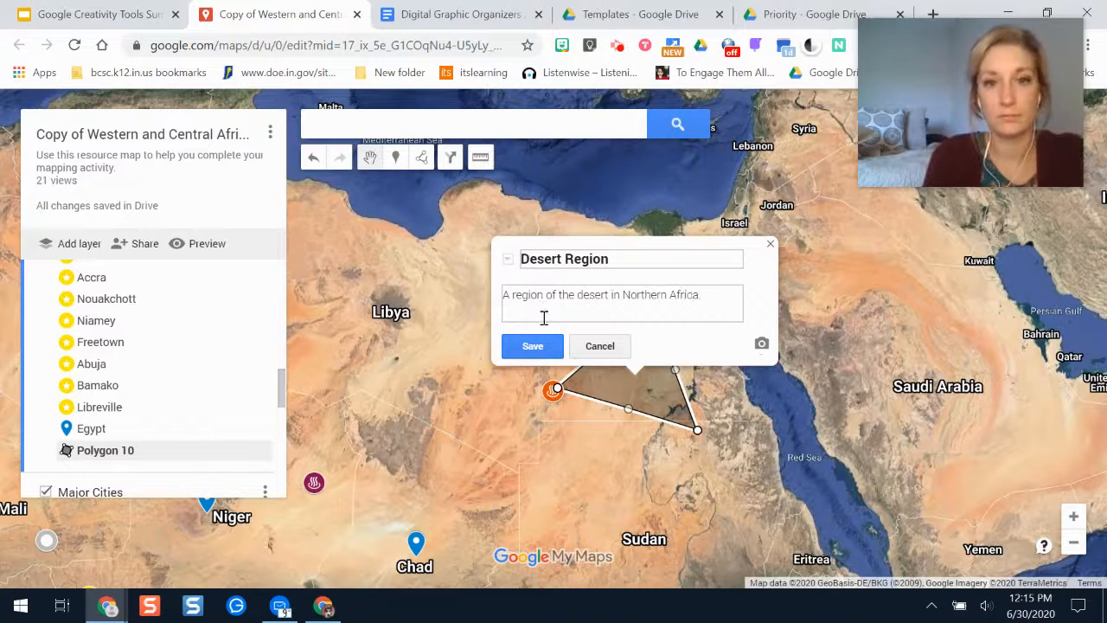
click(543, 339)
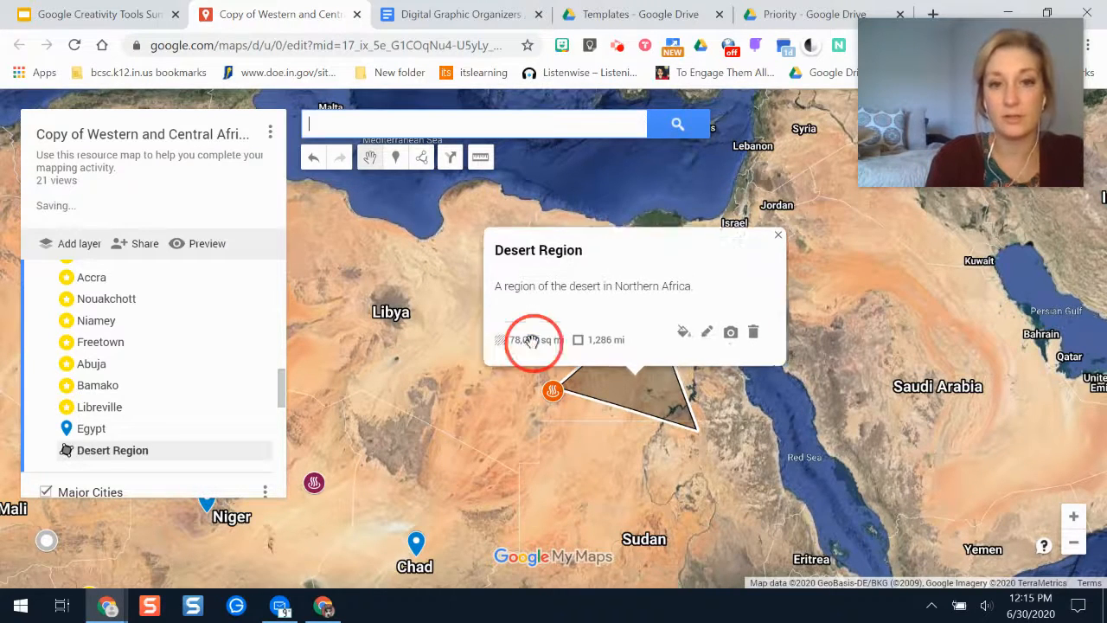
Color the Desert Region shape RGB (136, 14, 79), adjust its polygon transparency to a solid fill, and close its card
click(692, 342)
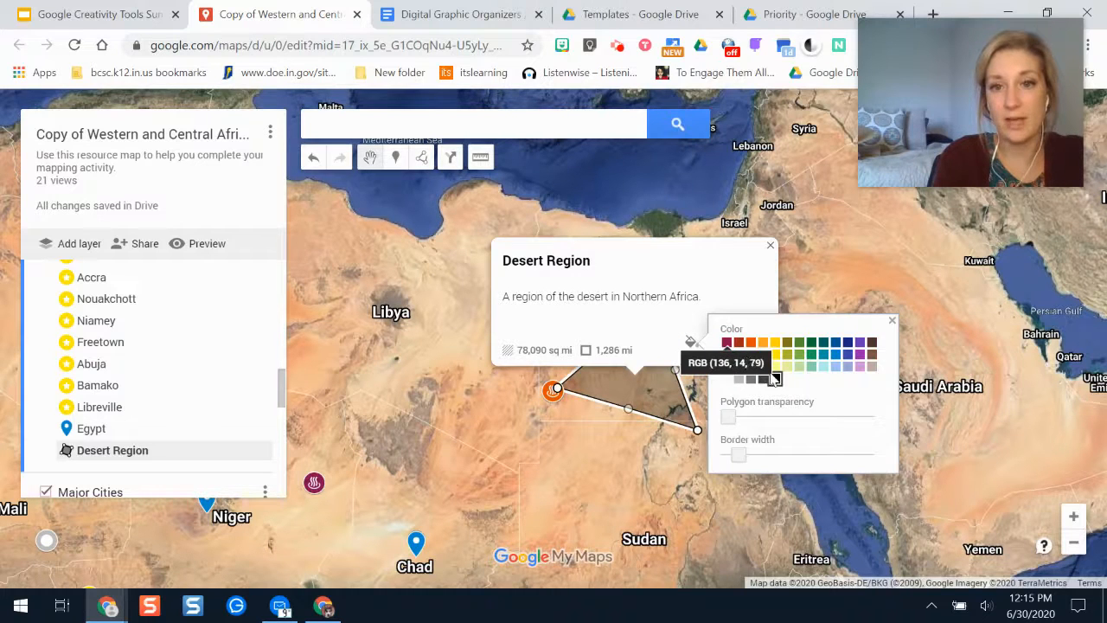
click(729, 342)
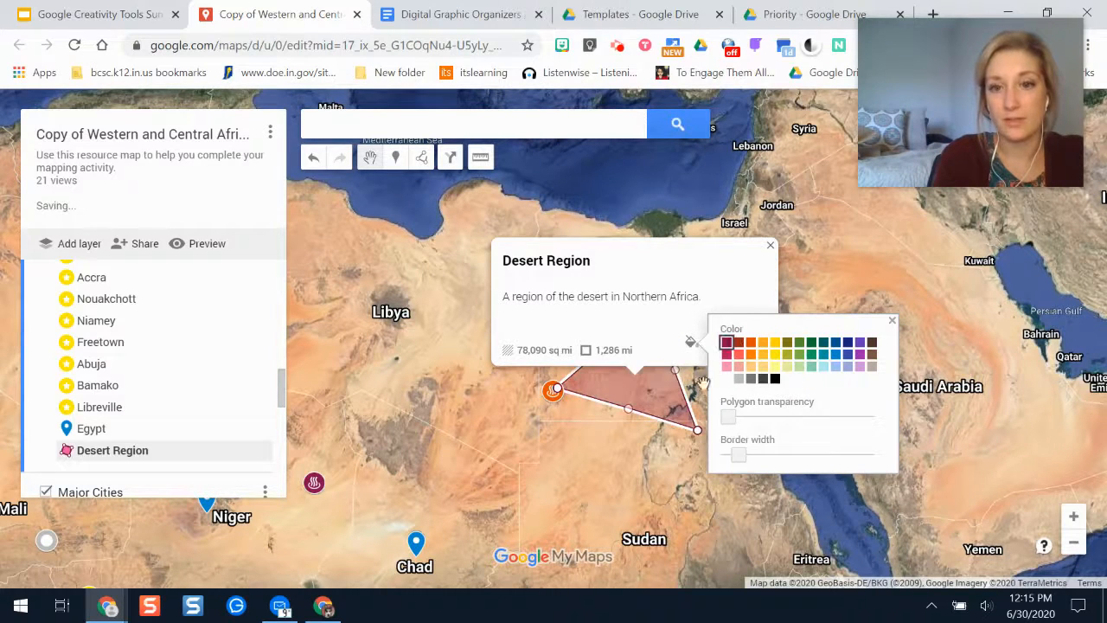
click(756, 418)
drag(764, 424, 741, 424)
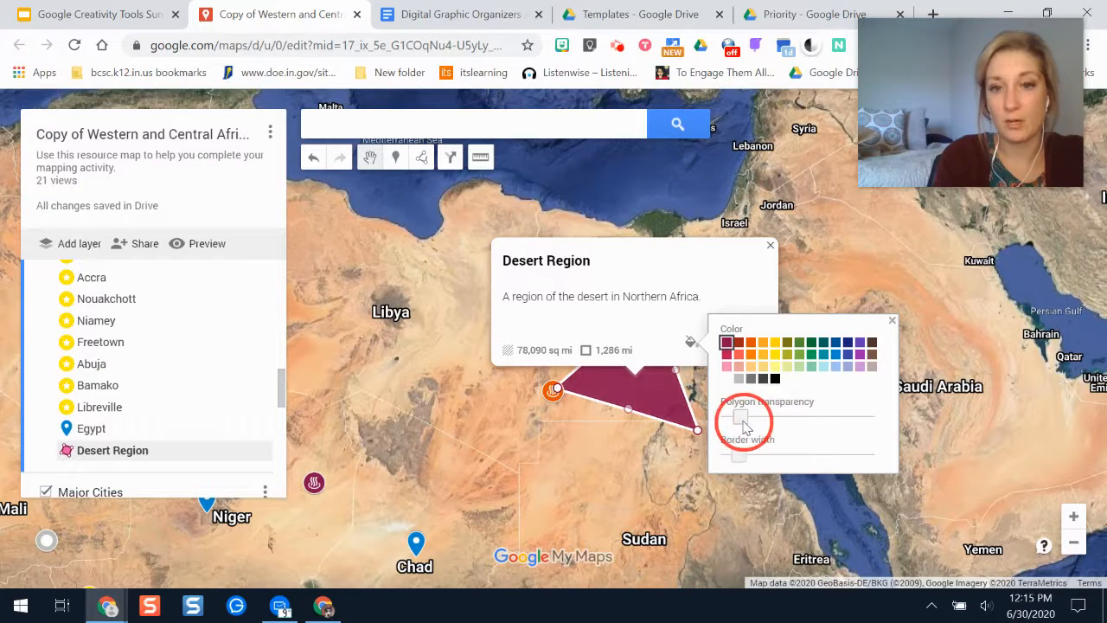
click(893, 321)
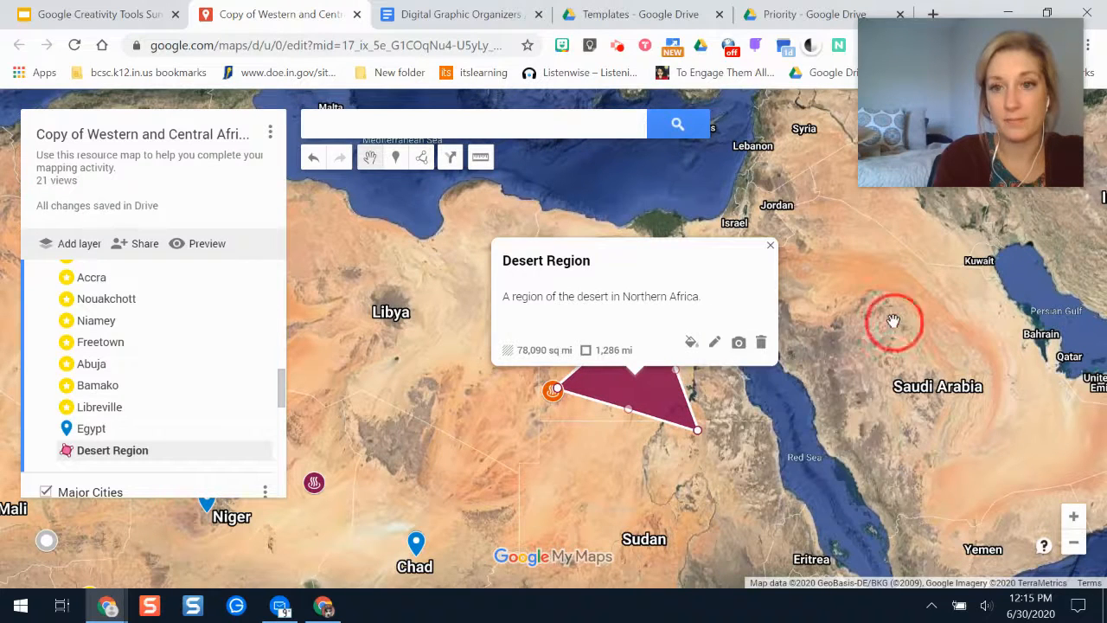
click(770, 244)
Move the Desert Region triangle slightly north around the Egypt marker, and delete it from the map
drag(650, 370, 636, 335)
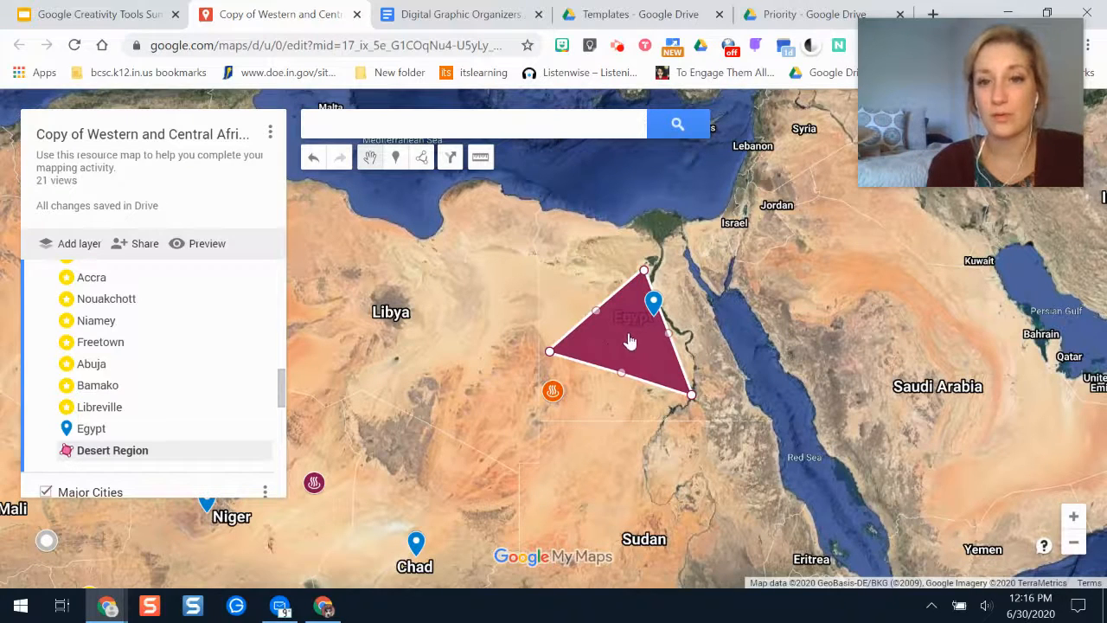
drag(628, 341, 620, 333)
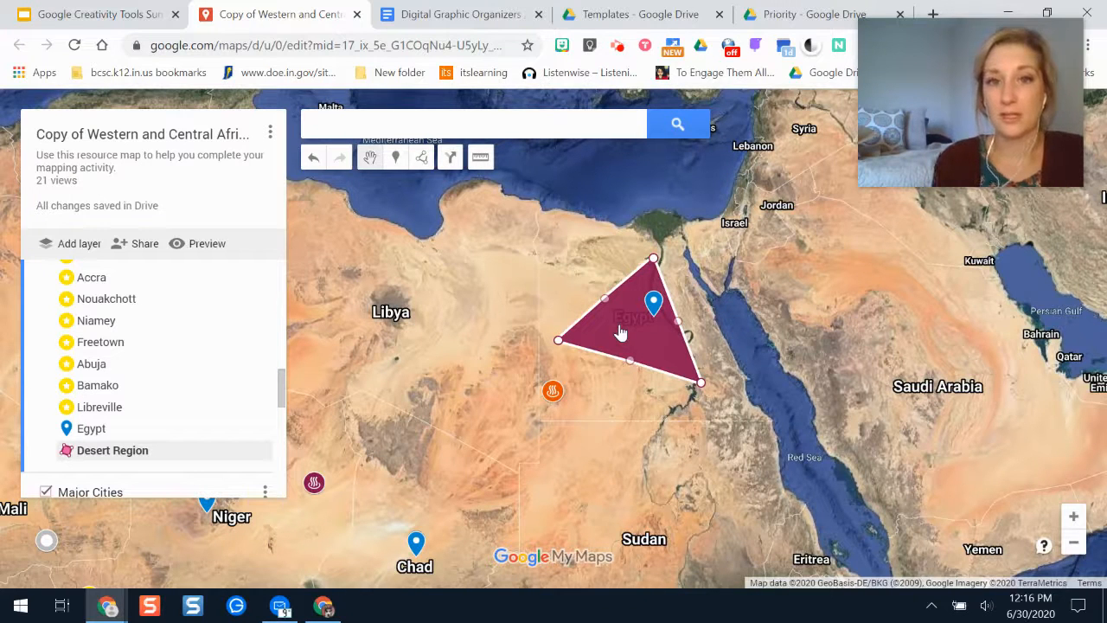
key(Delete)
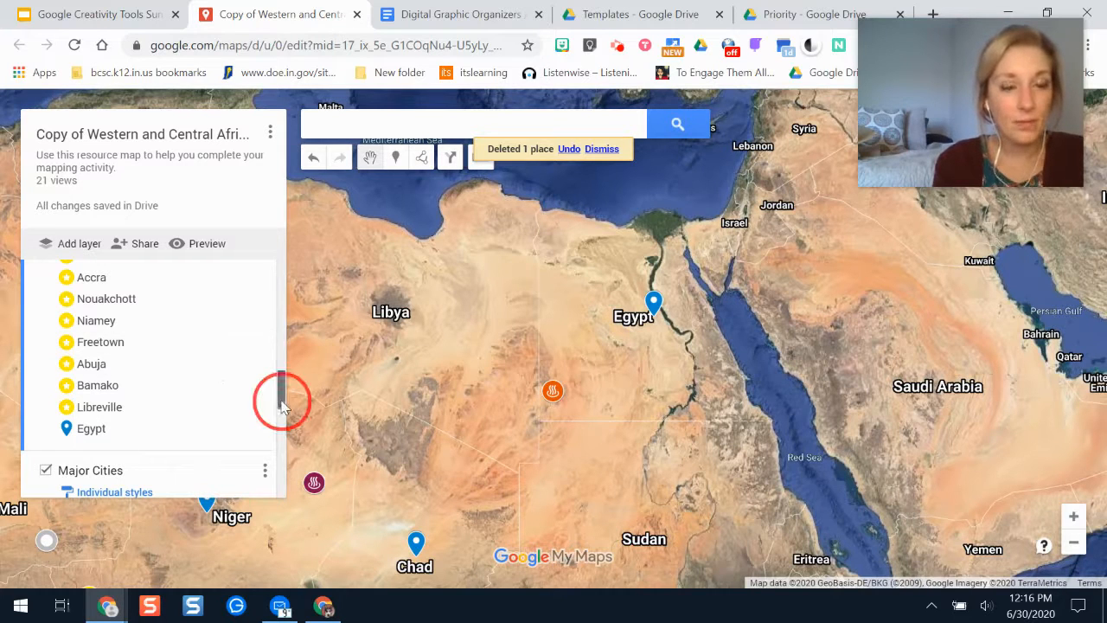
Review the map's people and link sharing settings, and zoom out to view the markers across Africa
drag(284, 395, 289, 259)
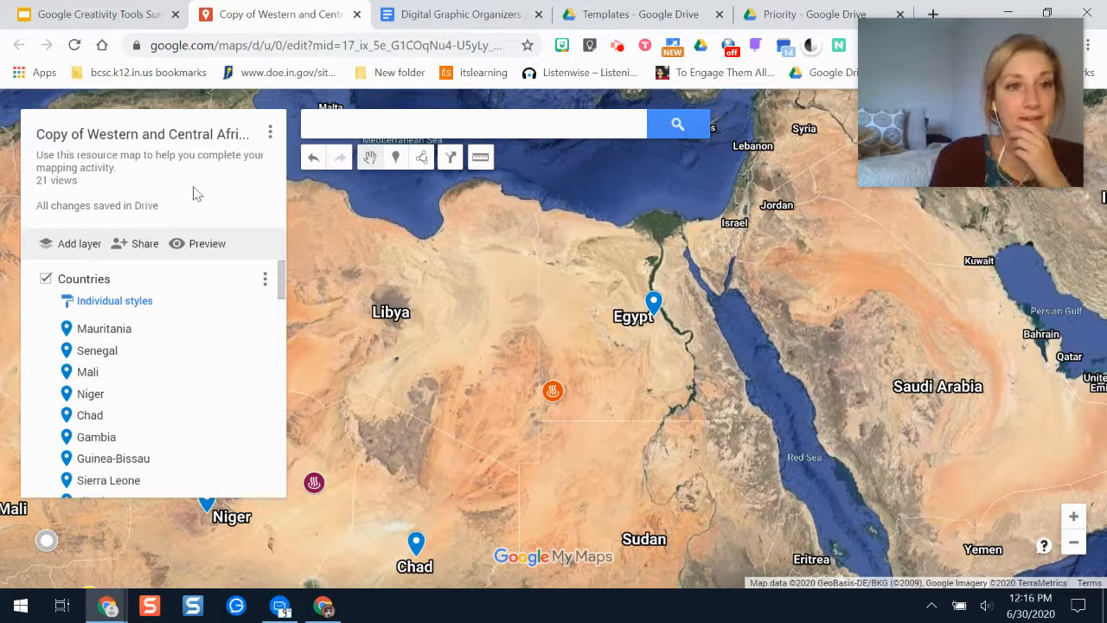
click(144, 245)
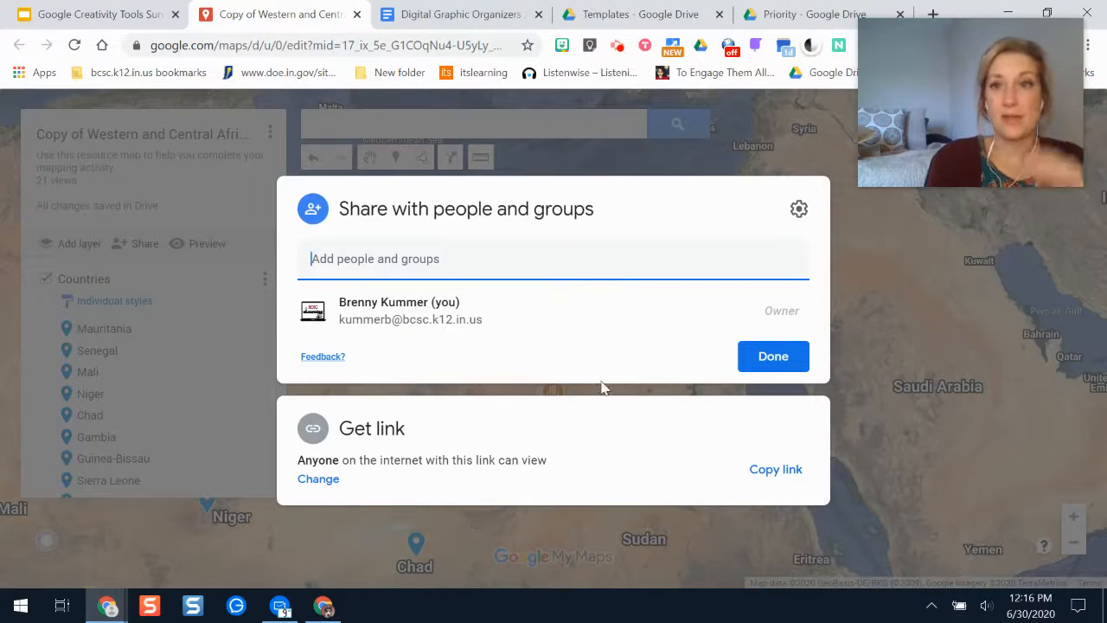
click(806, 357)
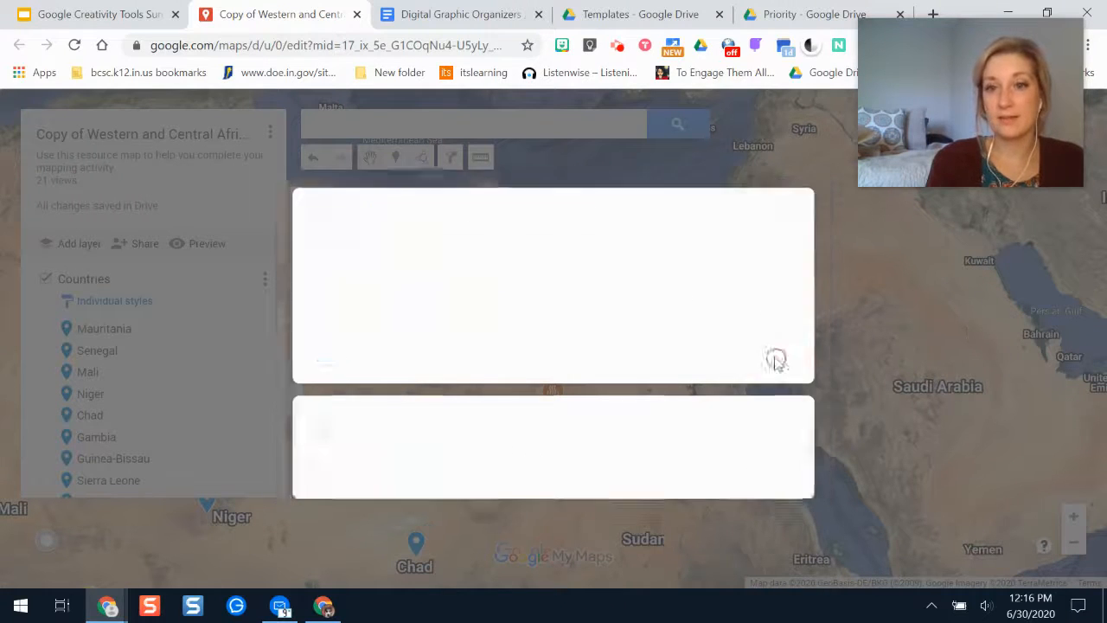
click(1076, 545)
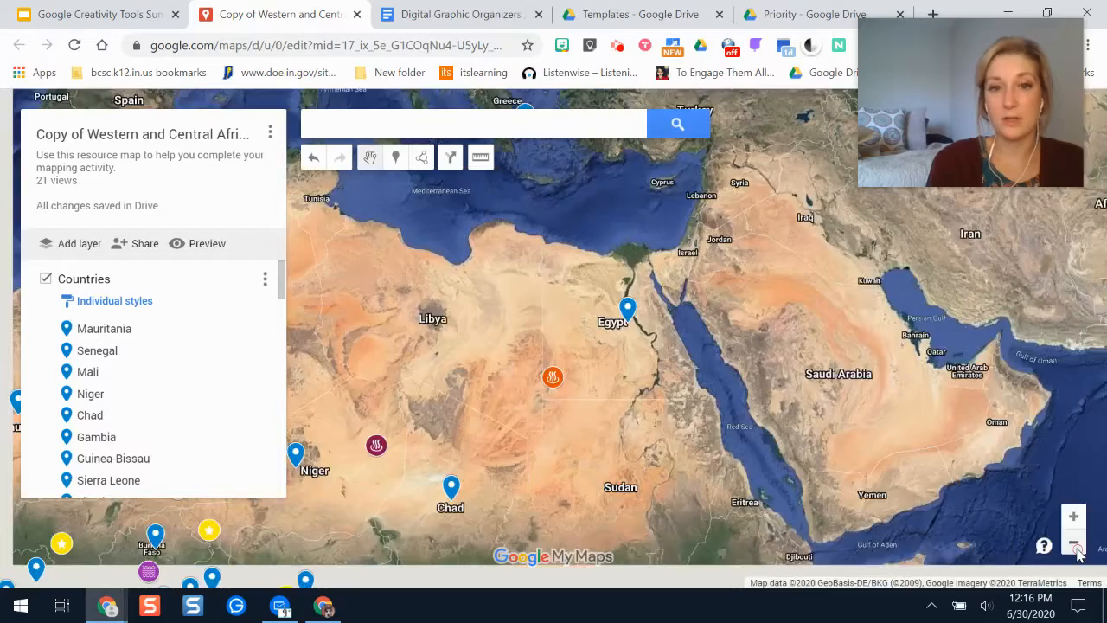
click(1077, 548)
drag(576, 334, 578, 357)
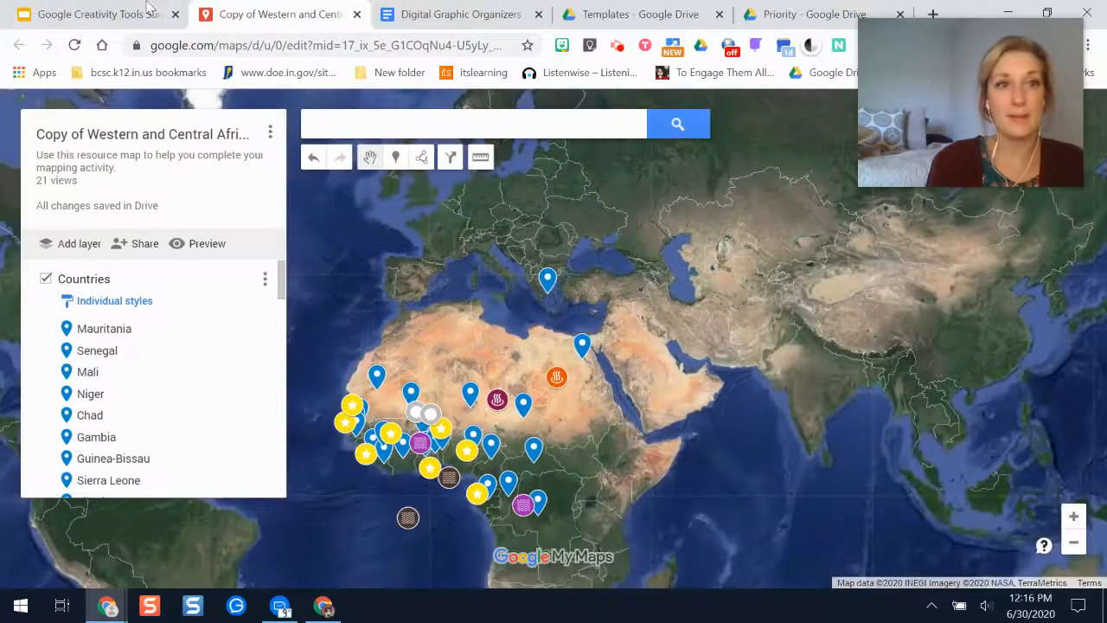
Return to the Google Slides presentation, open the "Earthquakes in USA since 2000" example map, and close the Africa map
click(91, 12)
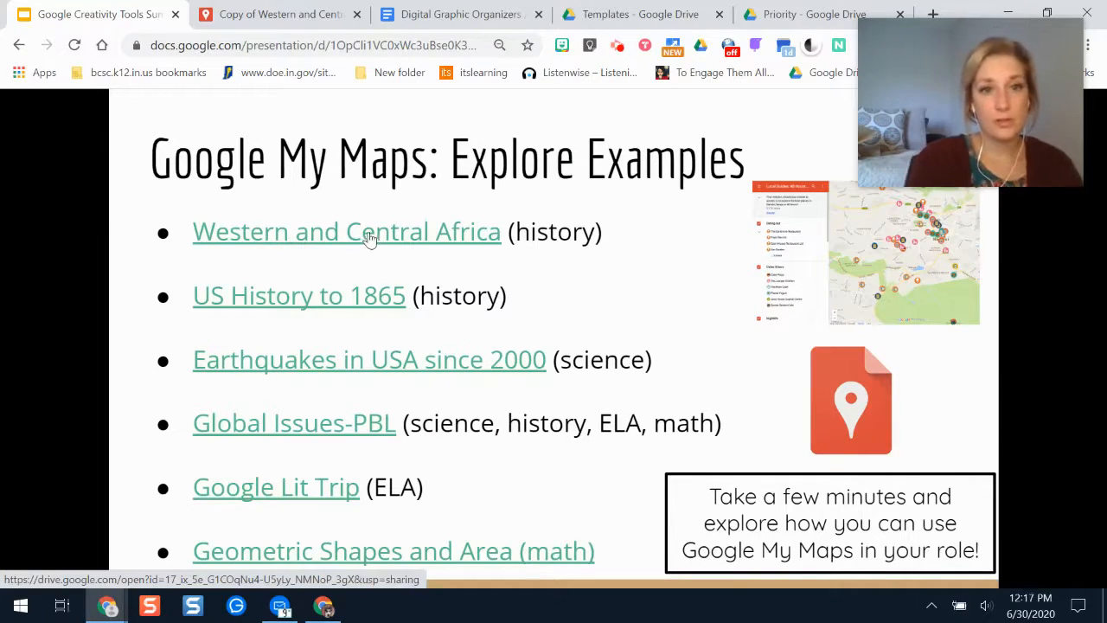
click(428, 362)
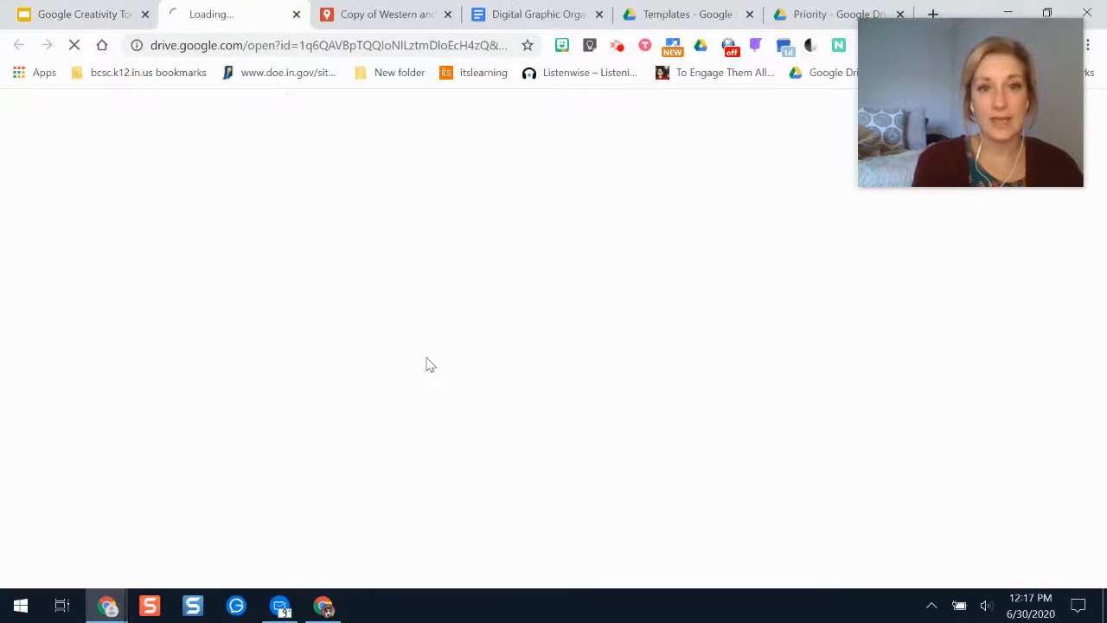
click(447, 15)
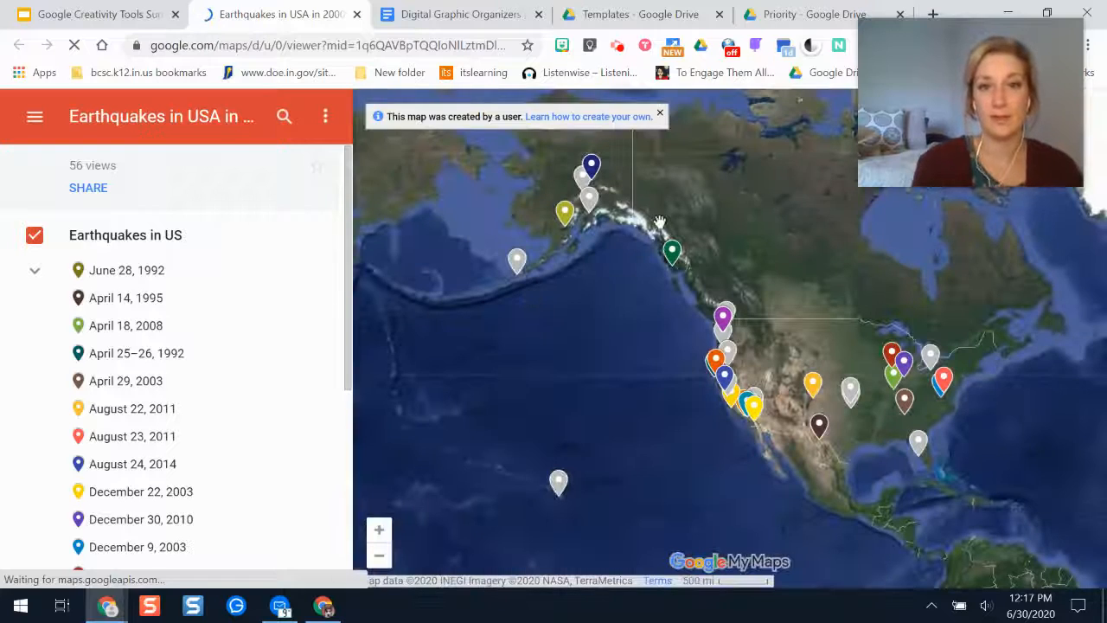
Examine the earthquake details of several Alaska markers and the Nisqually, Washington marker
click(673, 255)
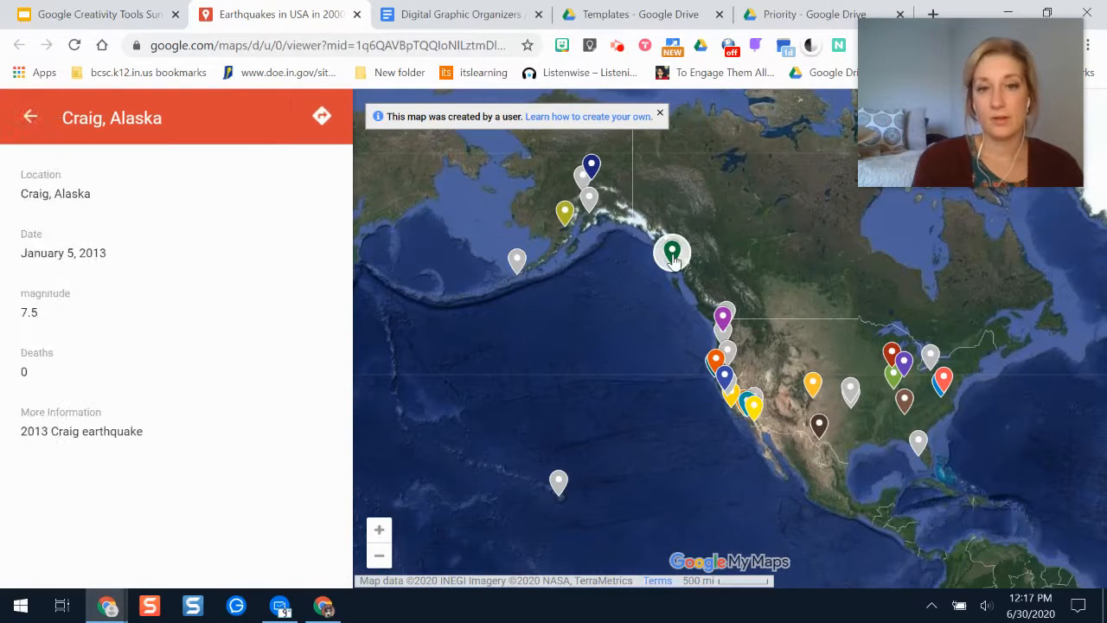
click(518, 263)
click(567, 218)
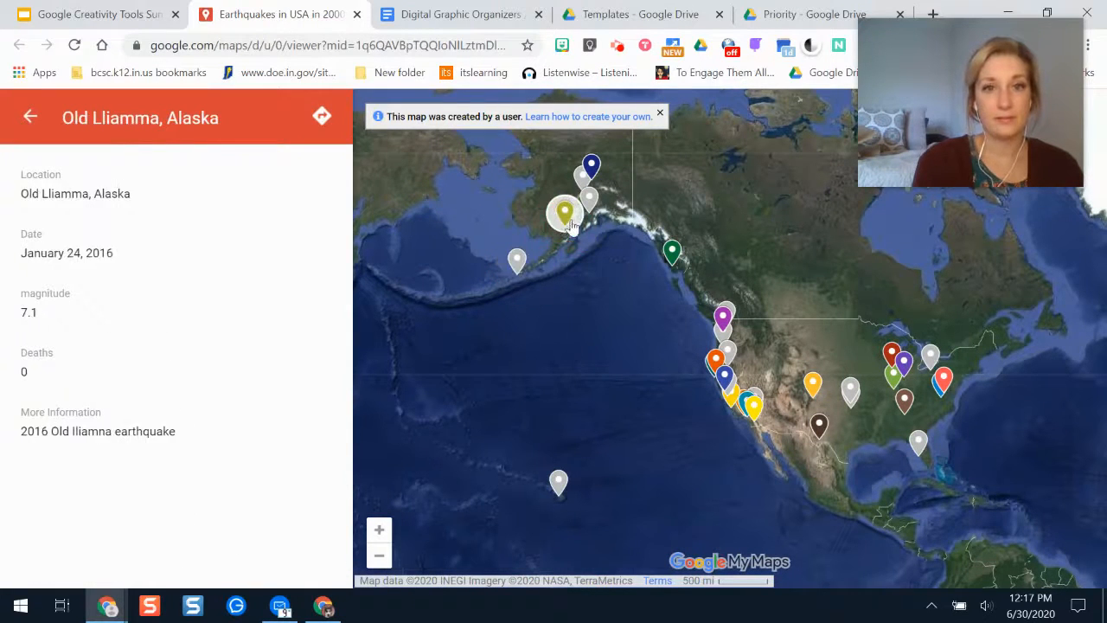
click(723, 314)
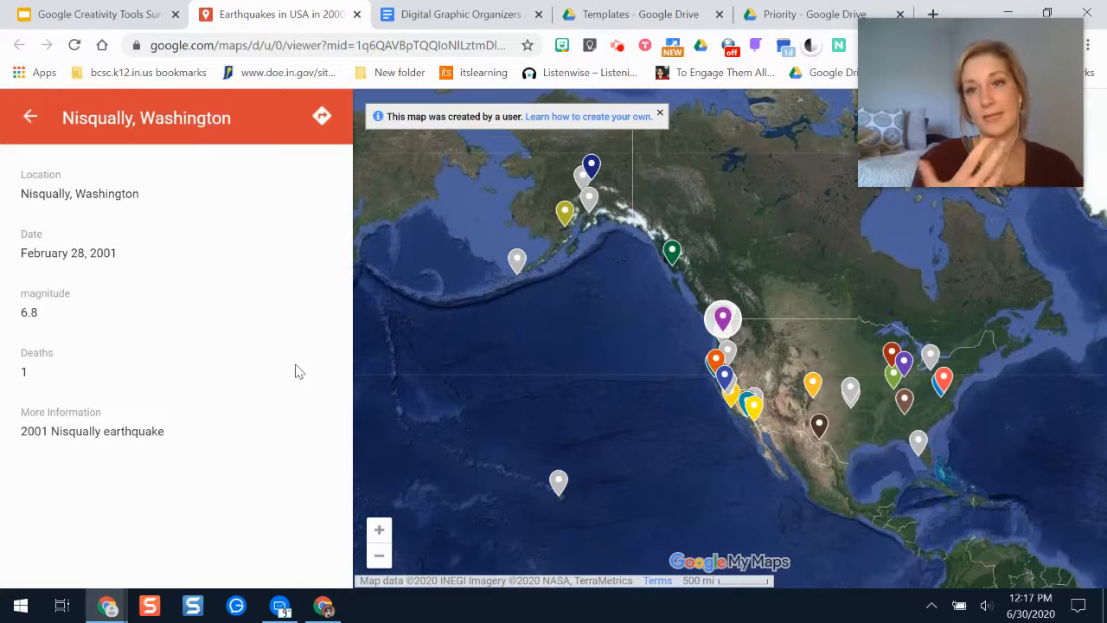
Return to the presentation, open the "Global Issues-PBL" example map, and close the earthquakes map
click(102, 14)
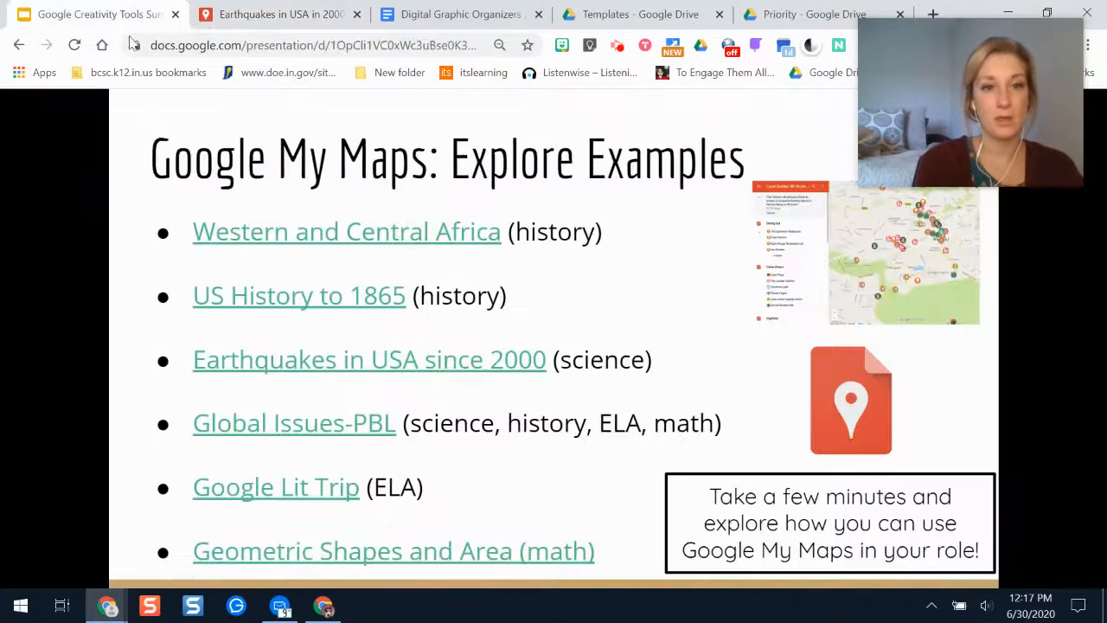
click(363, 422)
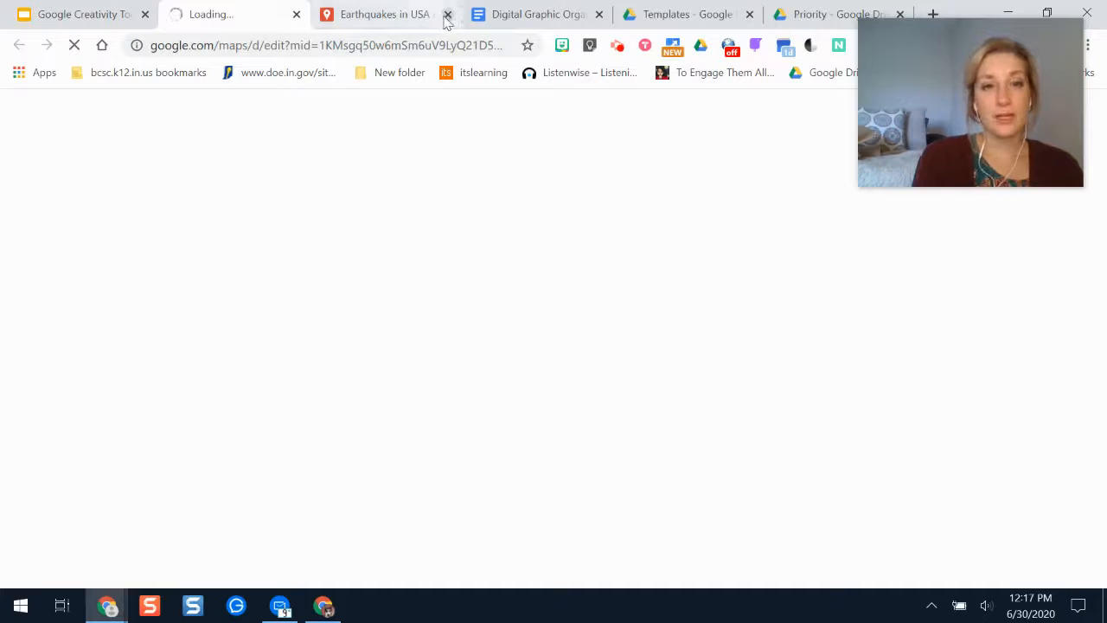
click(448, 15)
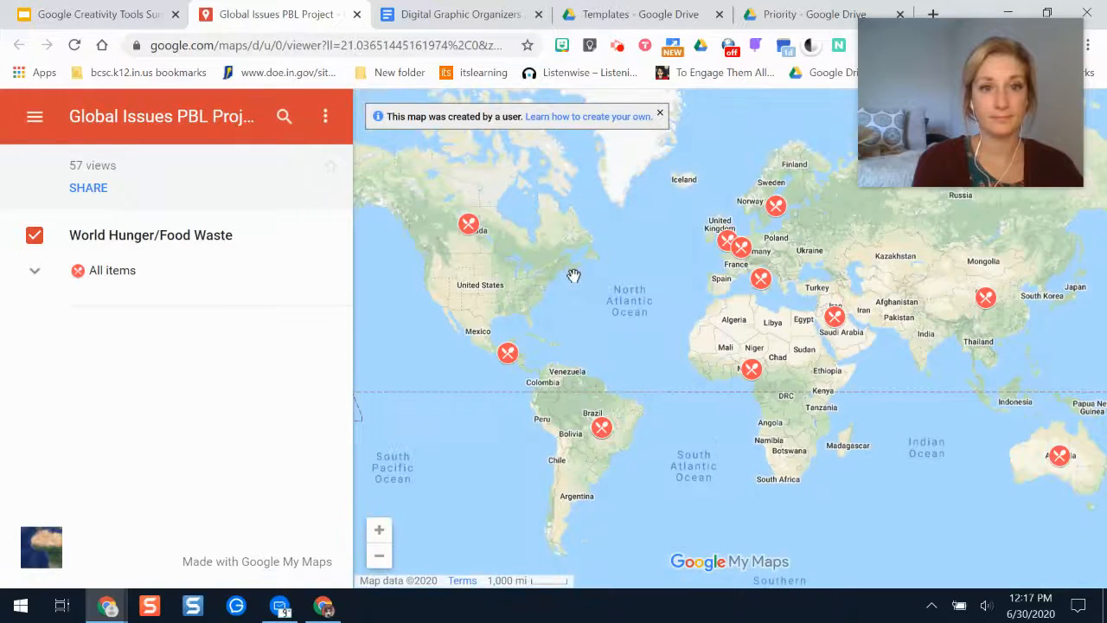
View the Brazil marker's details on the Global Issues map and open the presentation linked under its resources
click(603, 429)
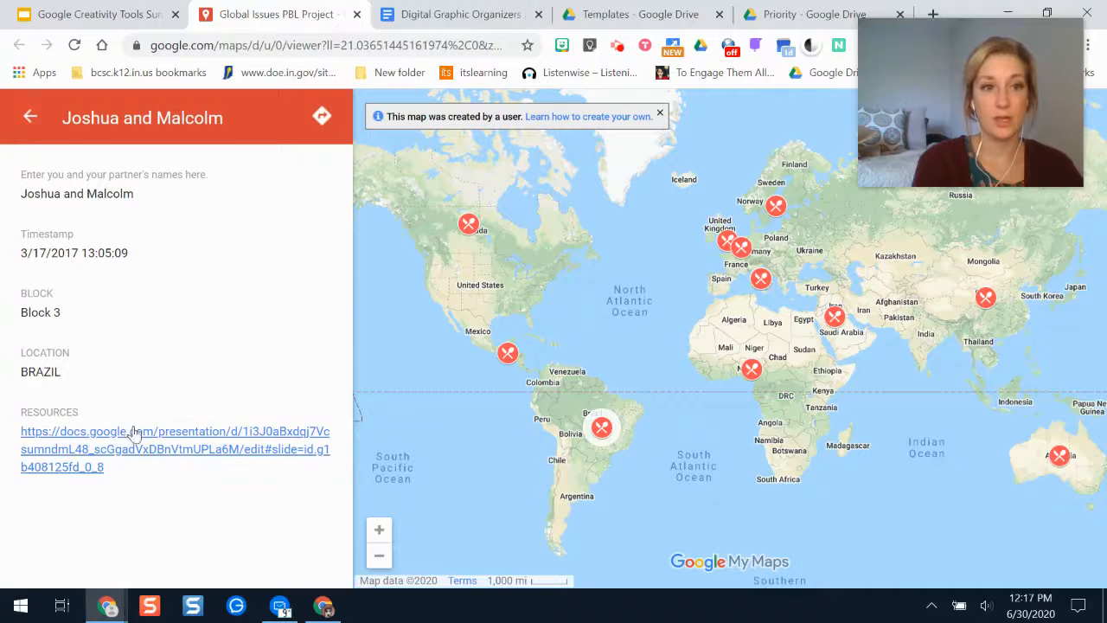
click(124, 437)
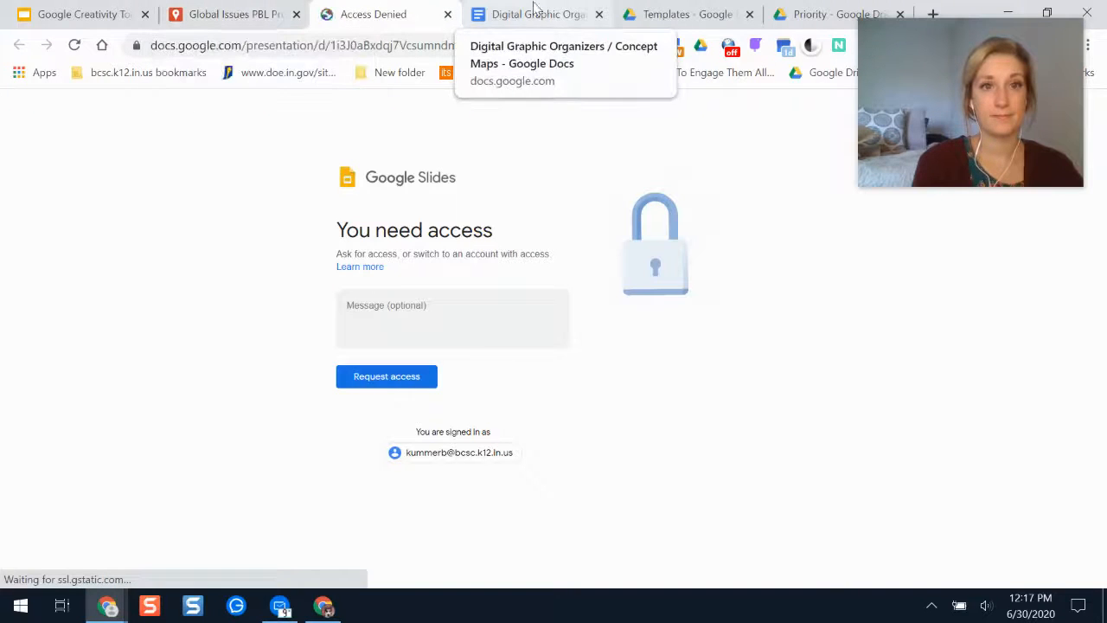
Close the inaccessible presentation, open the "Geometric Shapes and Area (math)" example from the slides, and close the Global Issues map
click(447, 13)
click(87, 8)
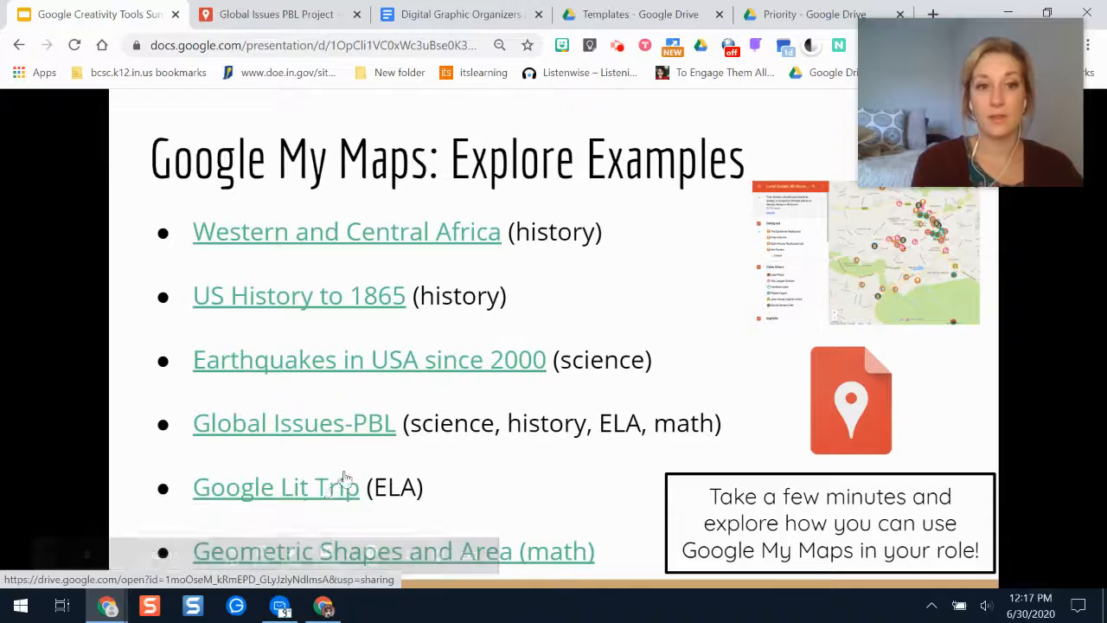
click(566, 550)
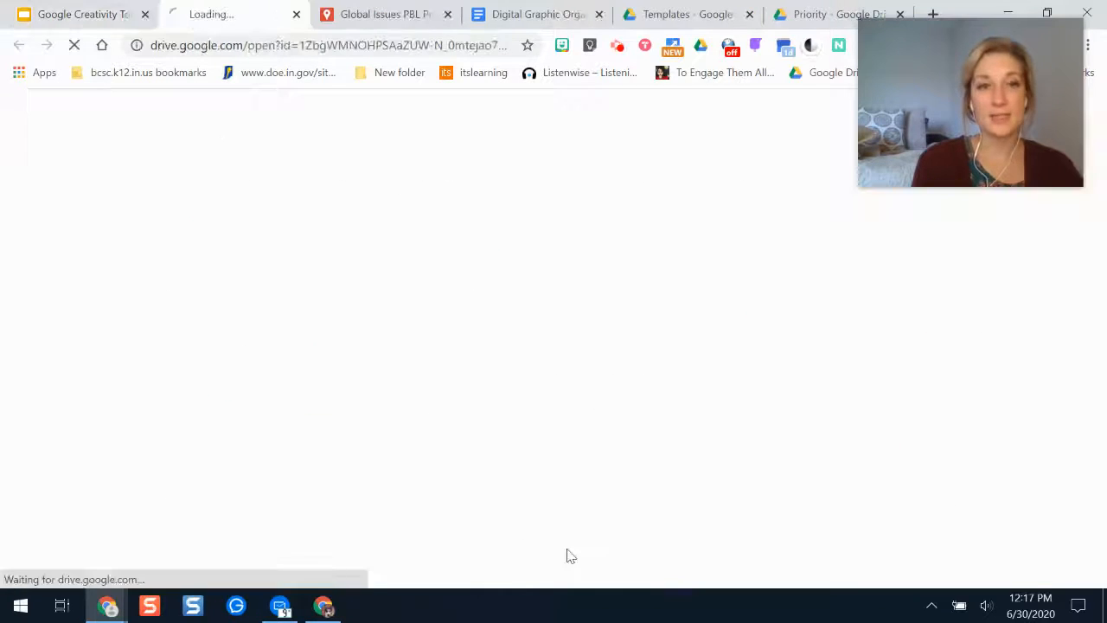
click(447, 14)
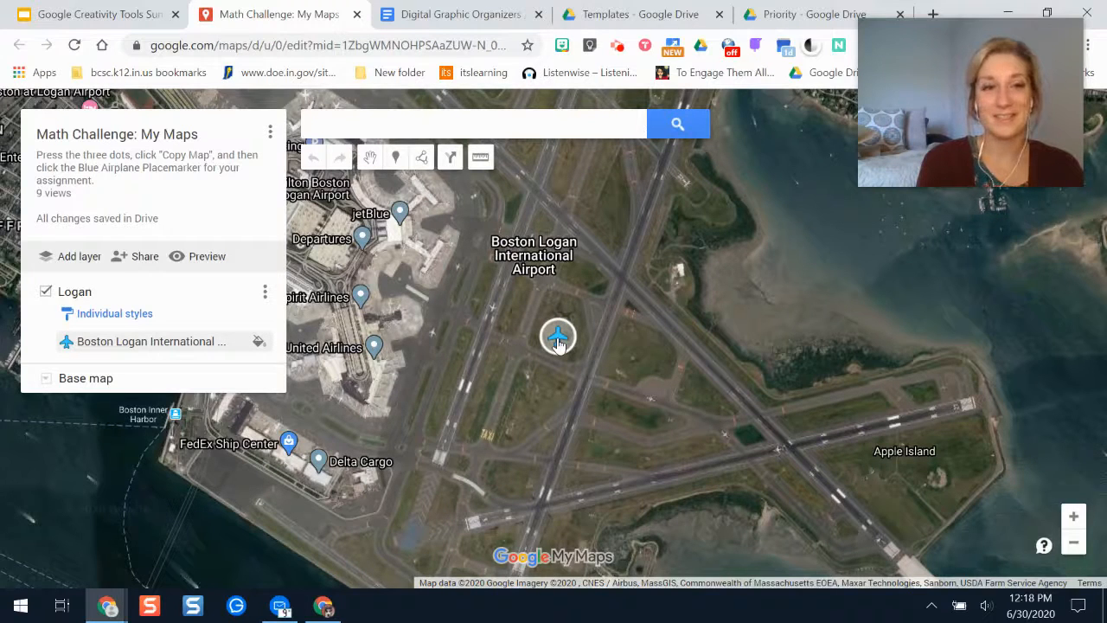
Read the full assignment in the Boston Logan International Airport marker's details and close its card
click(558, 340)
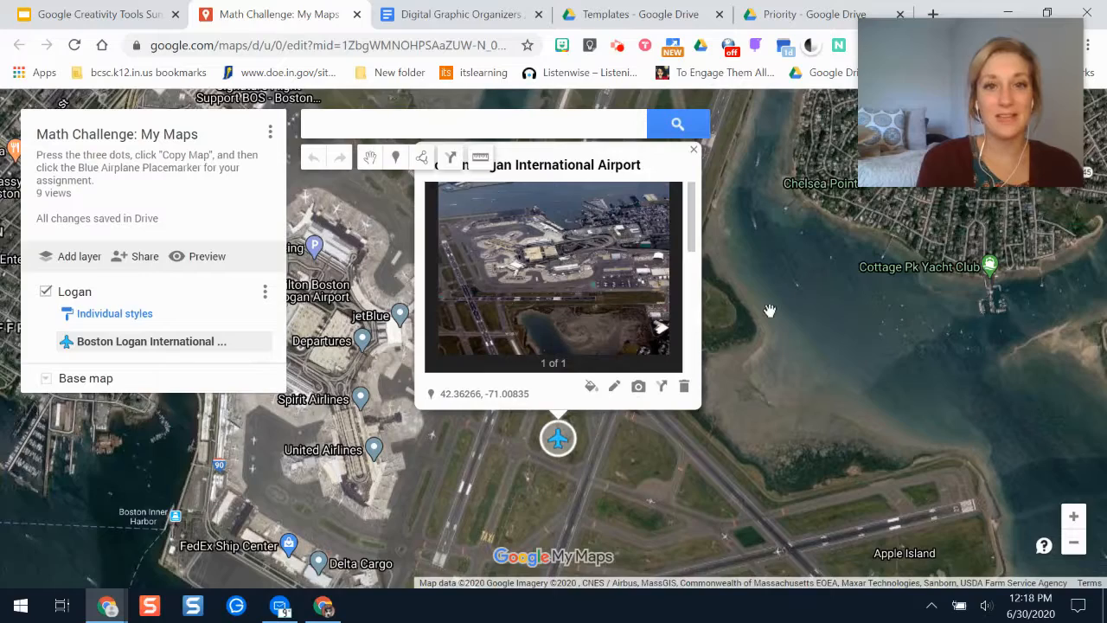
drag(776, 321, 806, 383)
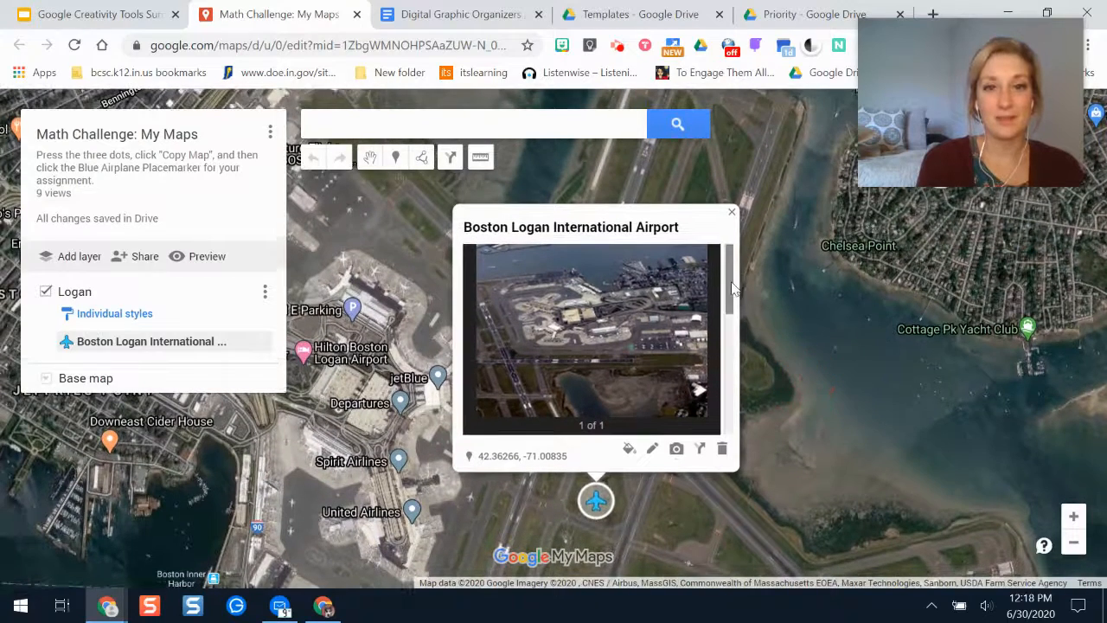
drag(732, 280, 731, 374)
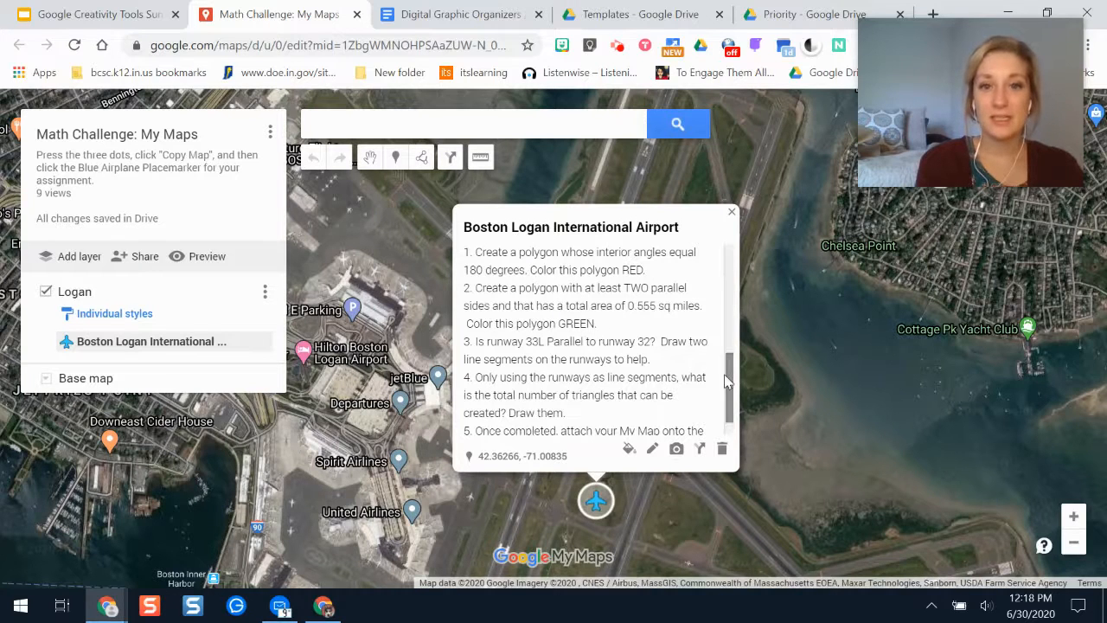
scroll(734, 385, down, 1)
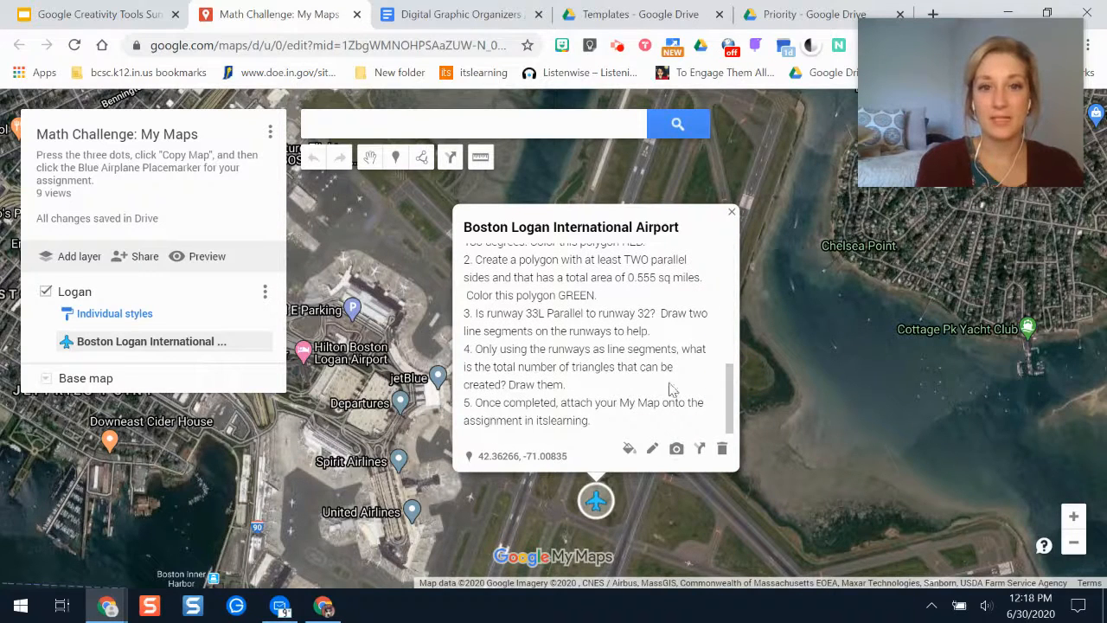
scroll(734, 415, up, 5)
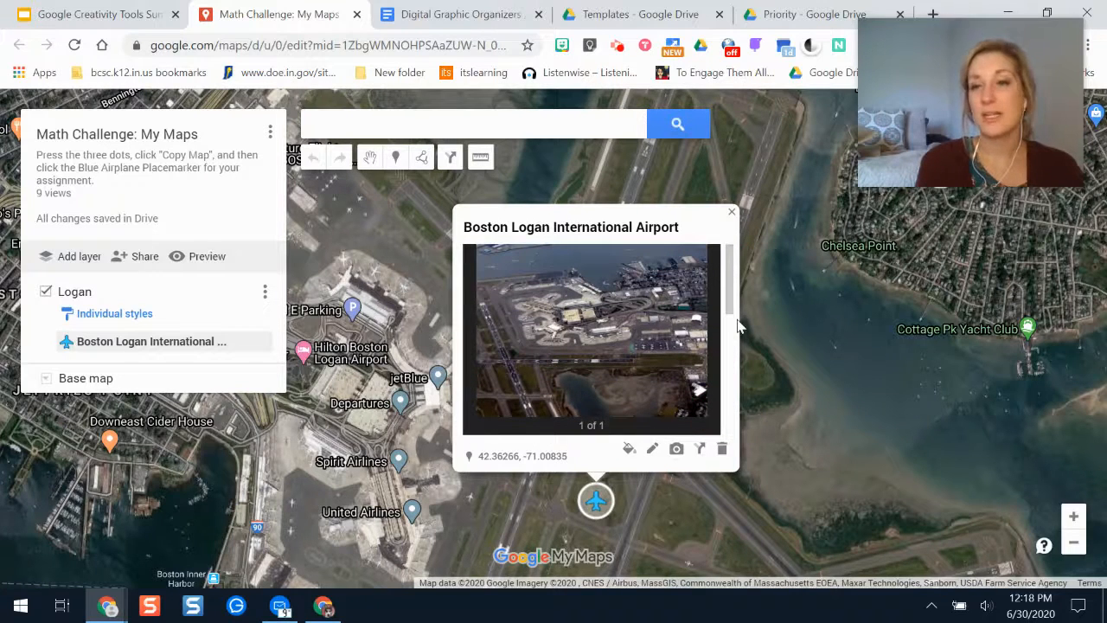
click(660, 526)
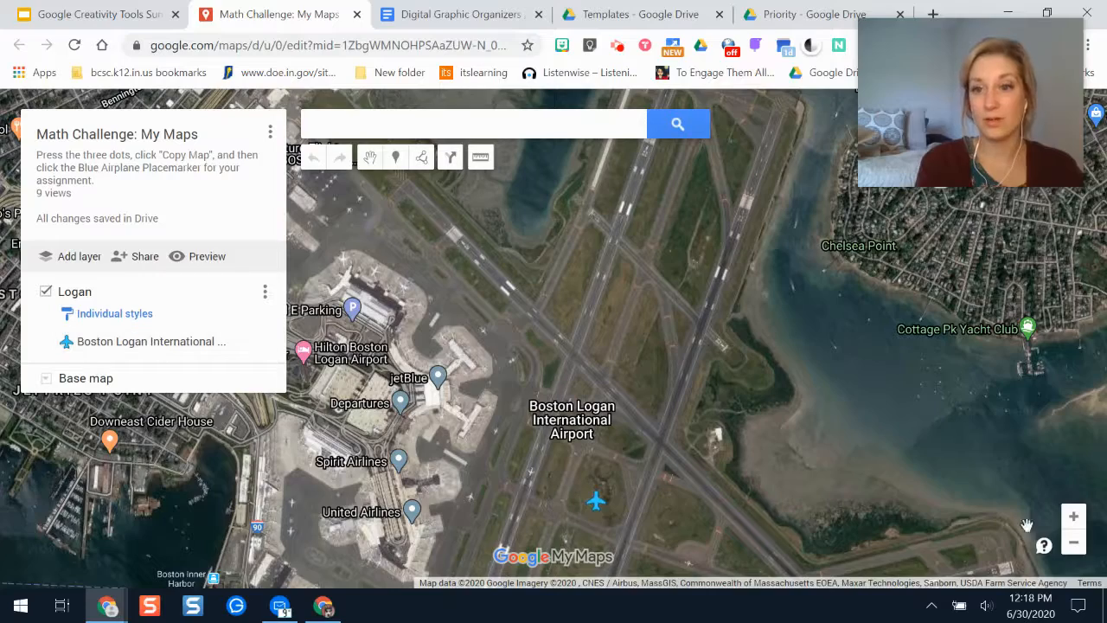
View the whole United States on the Math Challenge map, zoomed out from the Boston Logan airport marker
click(1073, 543)
click(1074, 543)
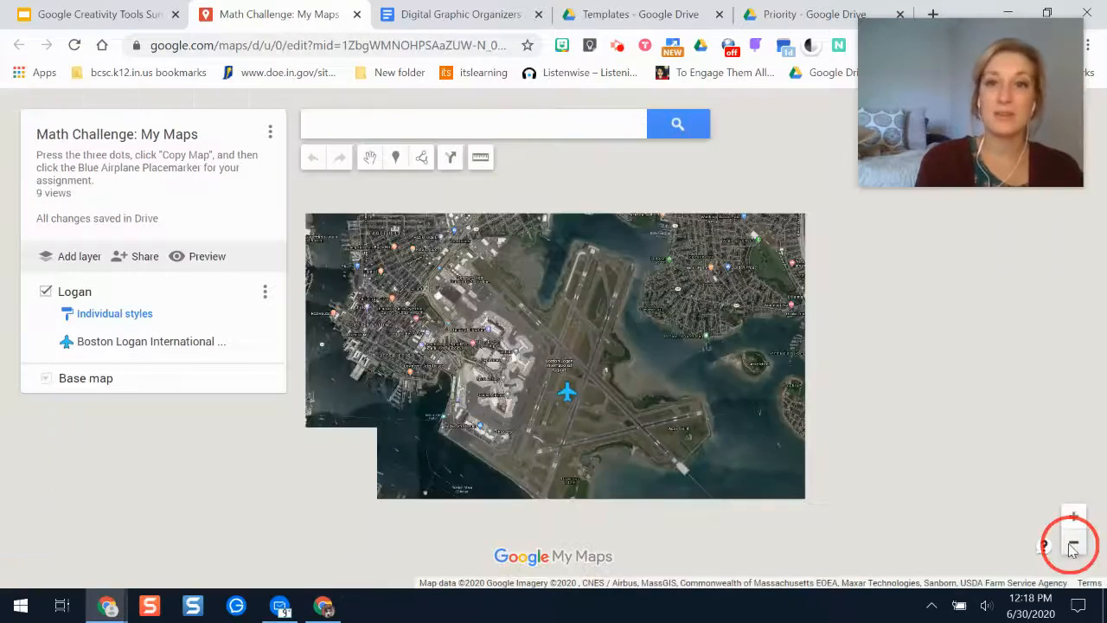
click(1074, 543)
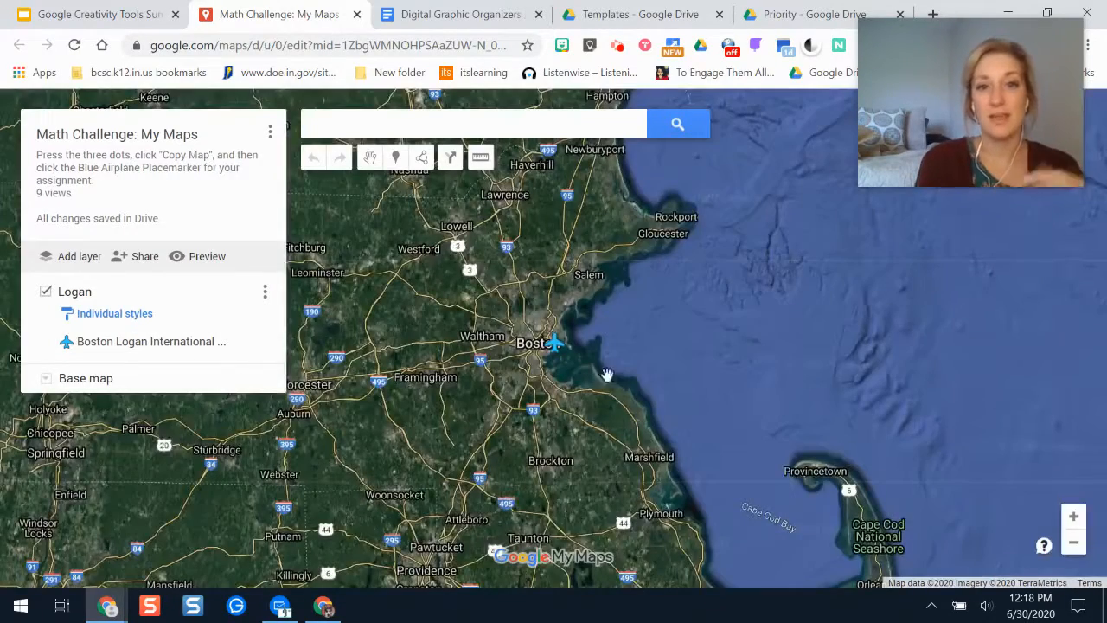
click(1074, 543)
click(1074, 542)
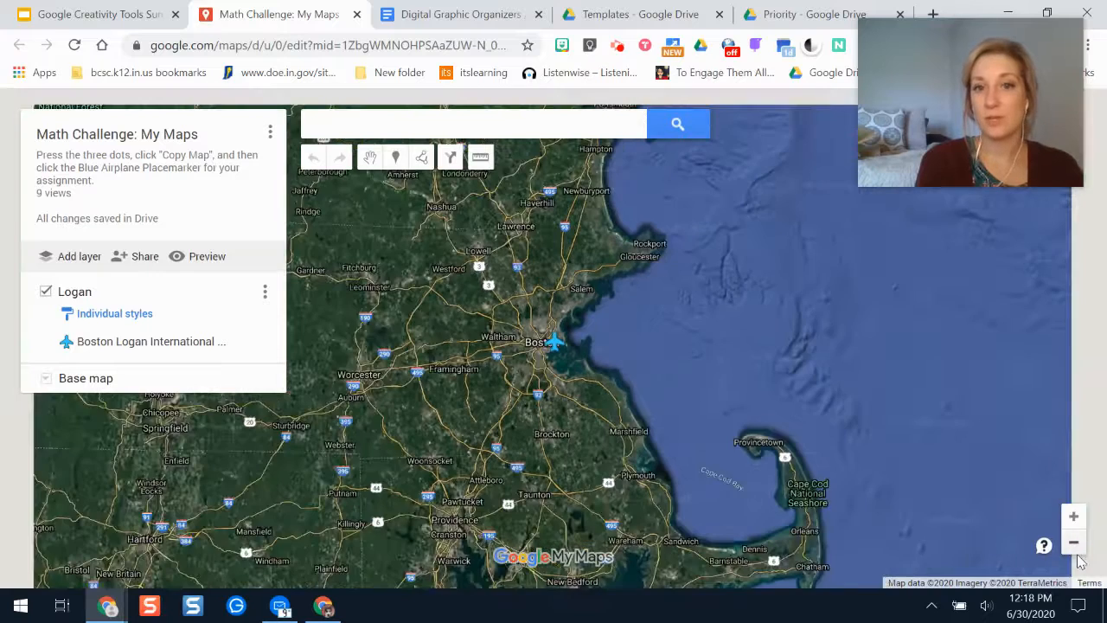
click(1074, 543)
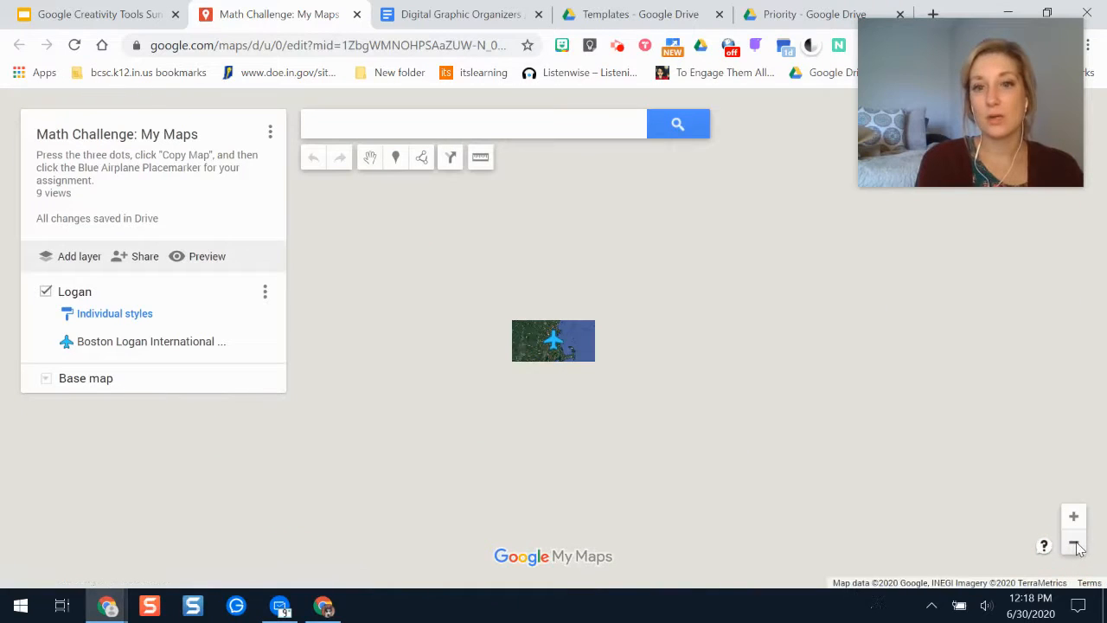
click(1074, 542)
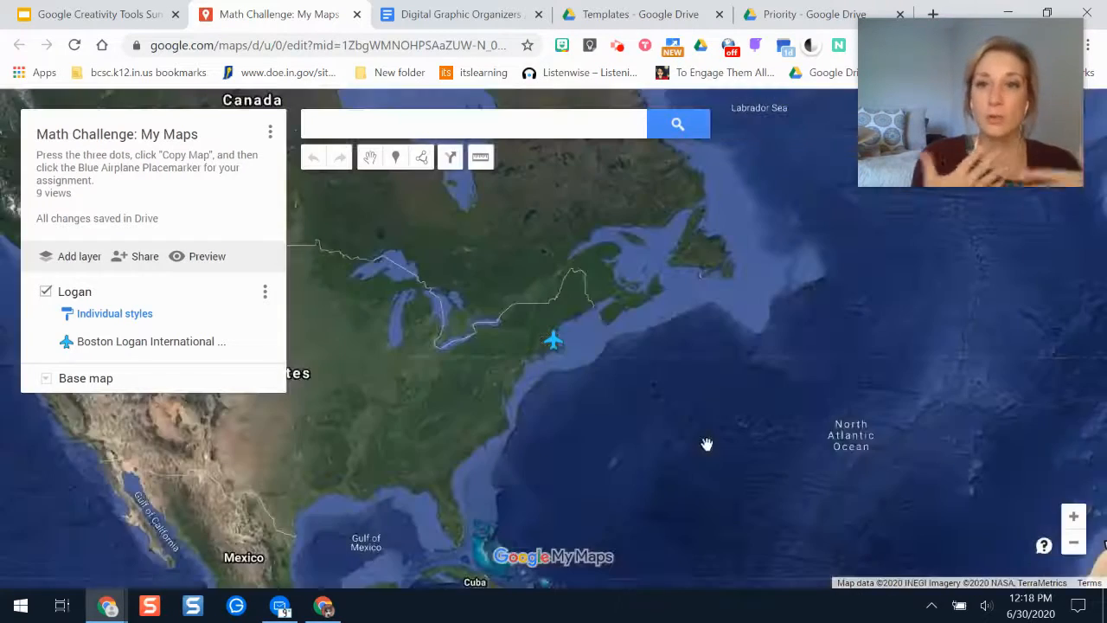
drag(539, 423, 737, 390)
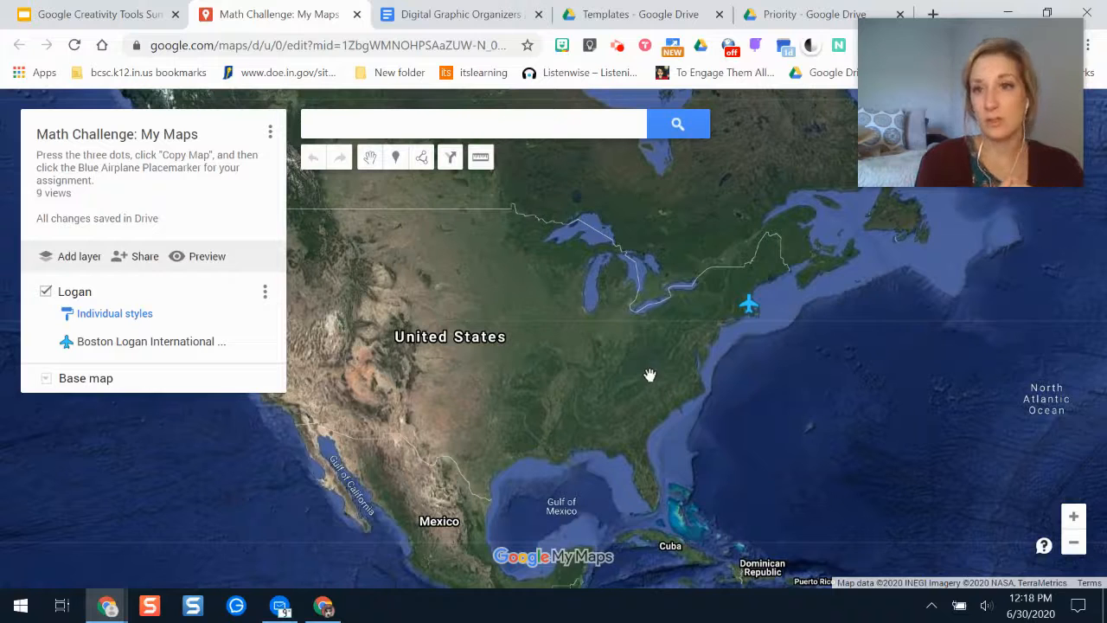
Close the Math Challenge map and advance the presentation to the "Google My Maps: Ideas" slide
click(356, 13)
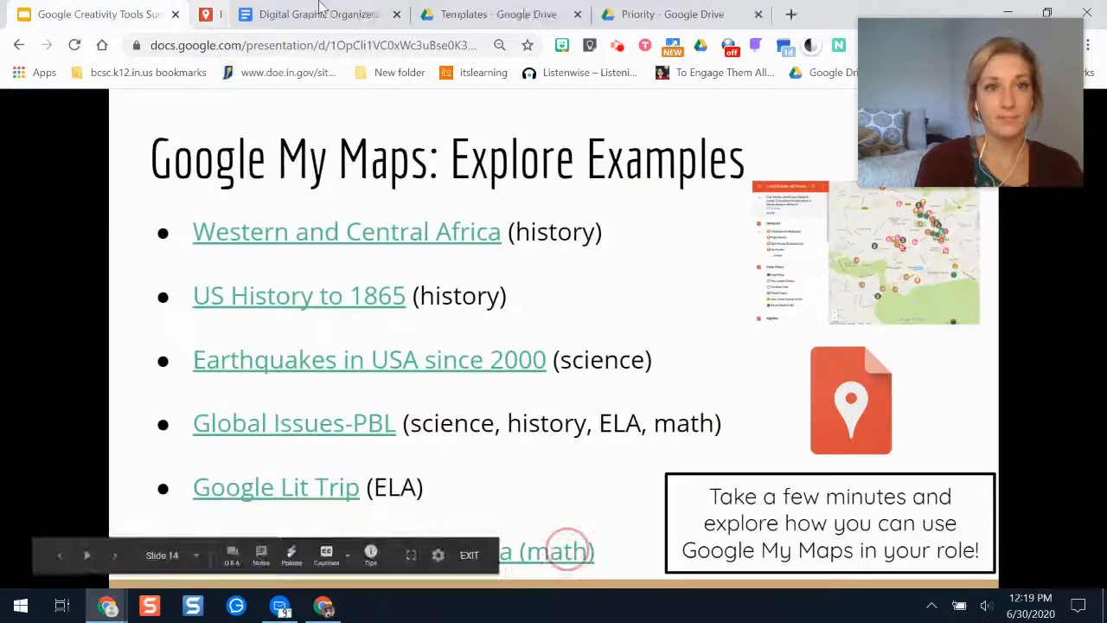
click(1031, 411)
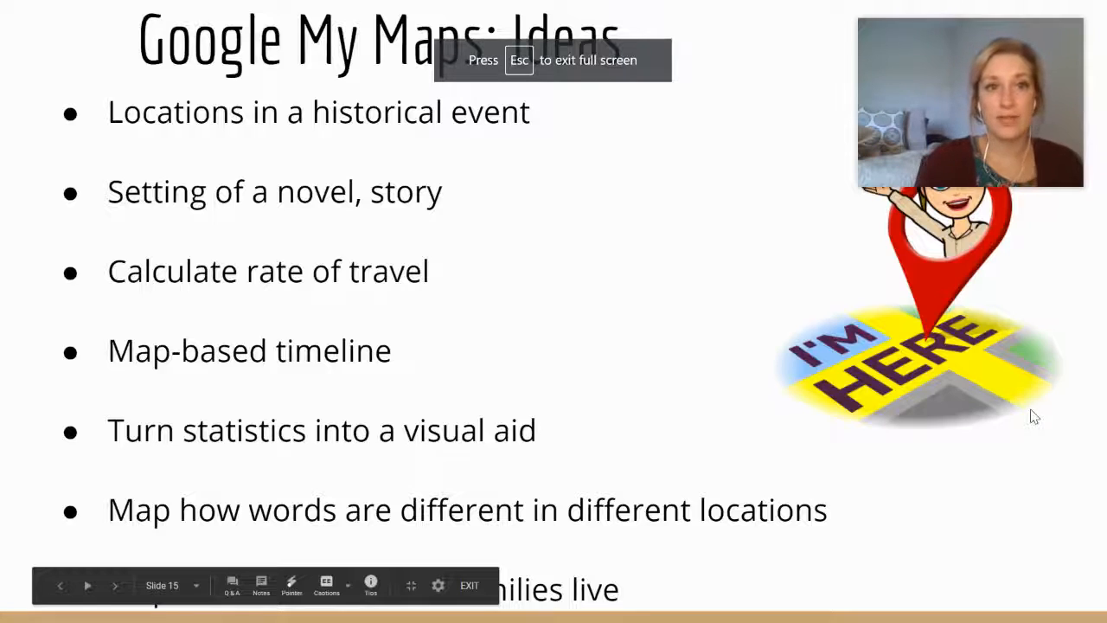
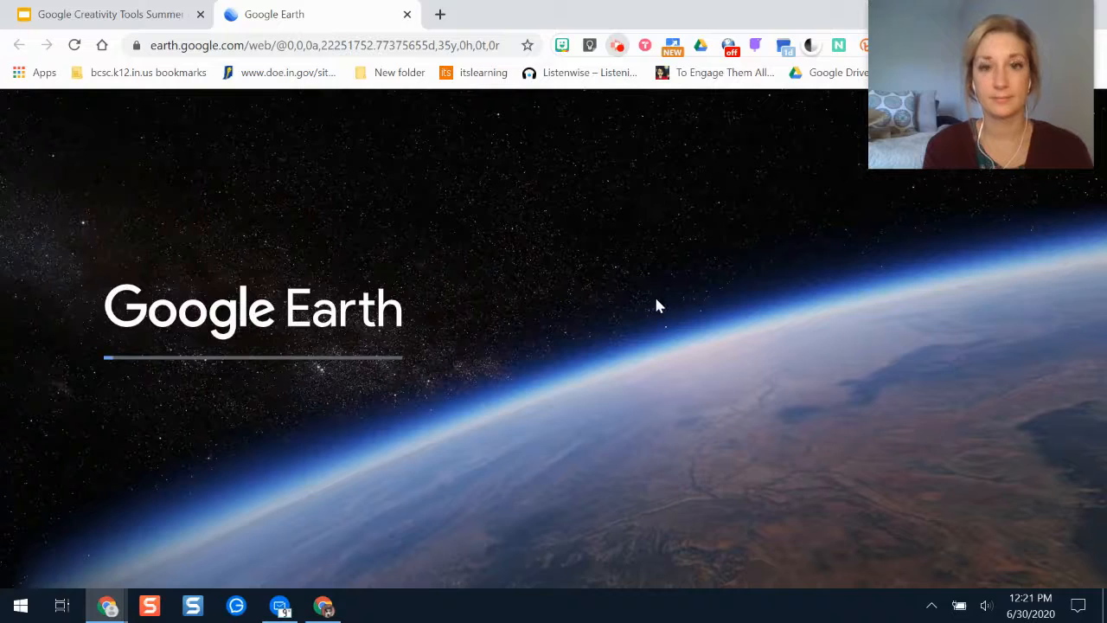
click(617, 45)
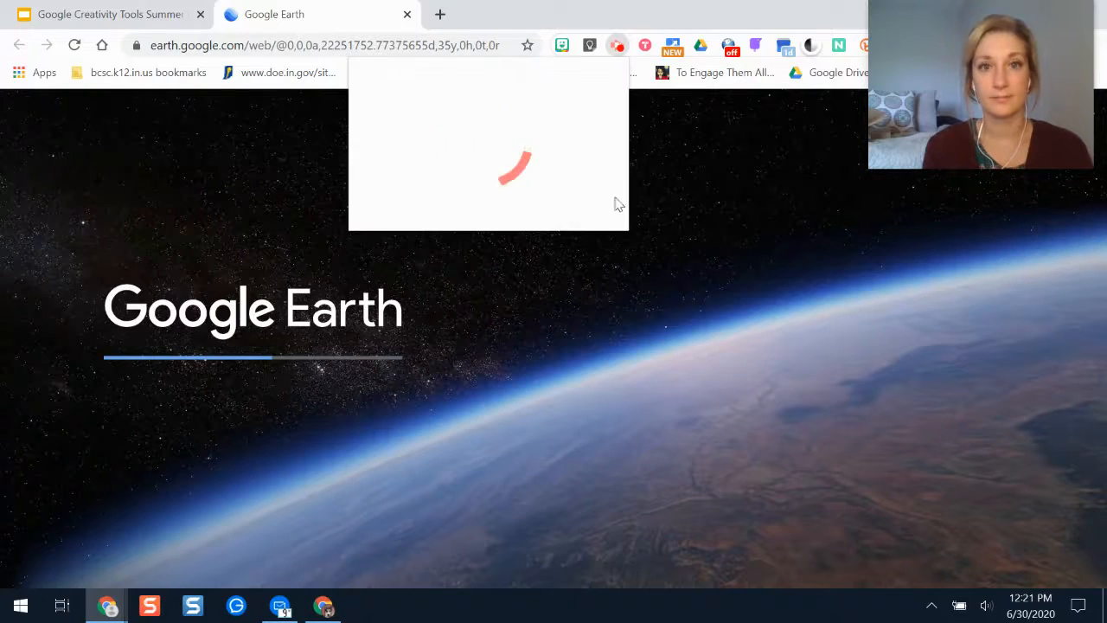
click(517, 247)
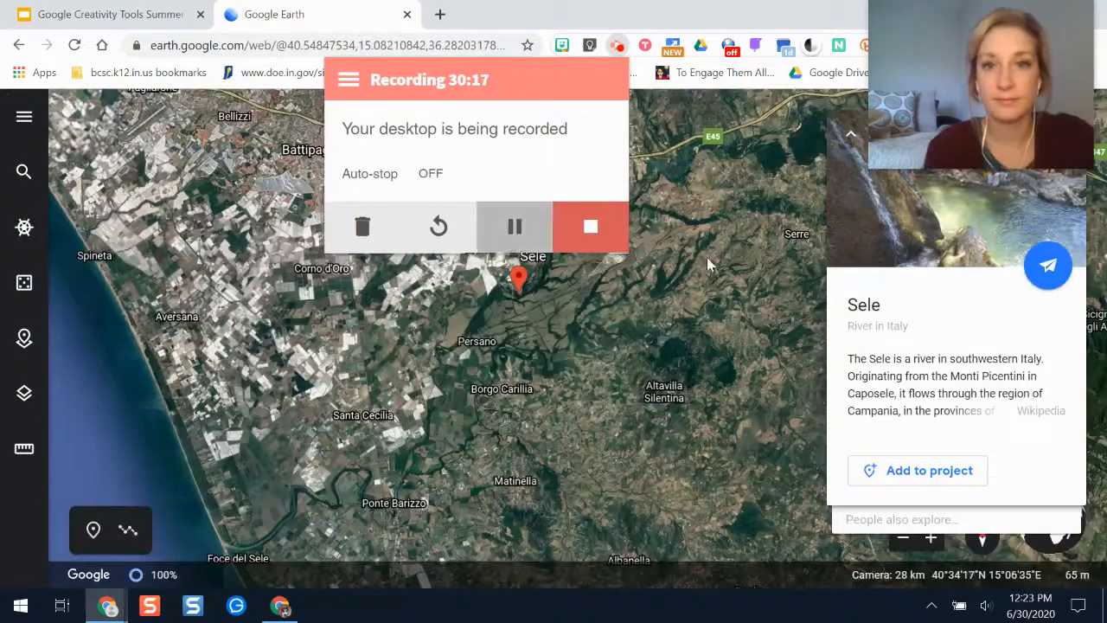
click(683, 267)
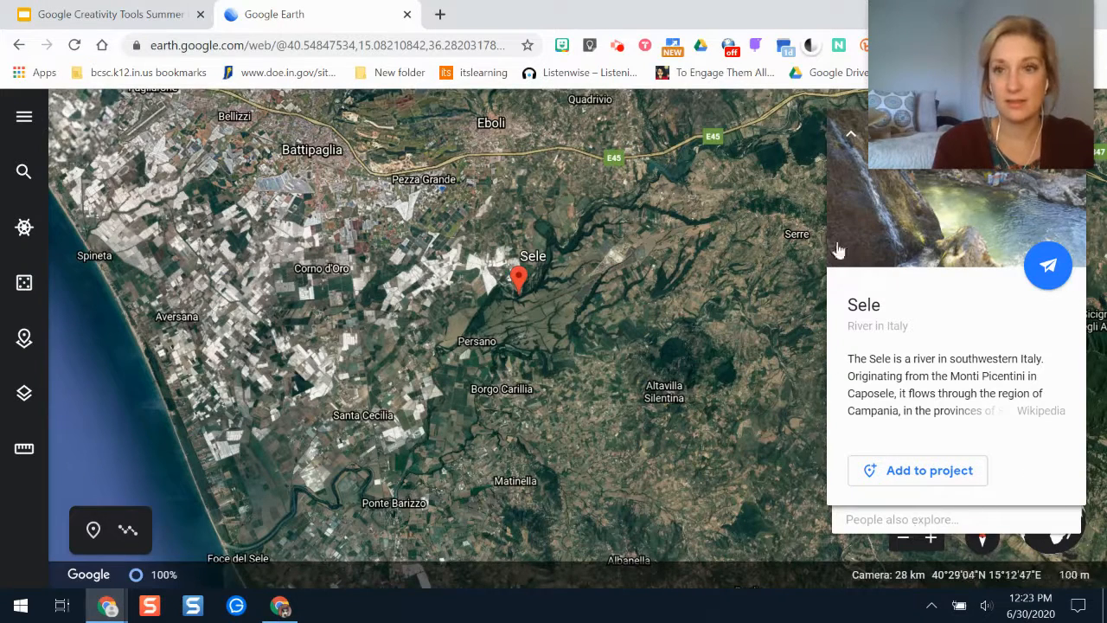
View the region around the Sele river in Google Earth with its information card collapsed, and expand the card again
click(851, 139)
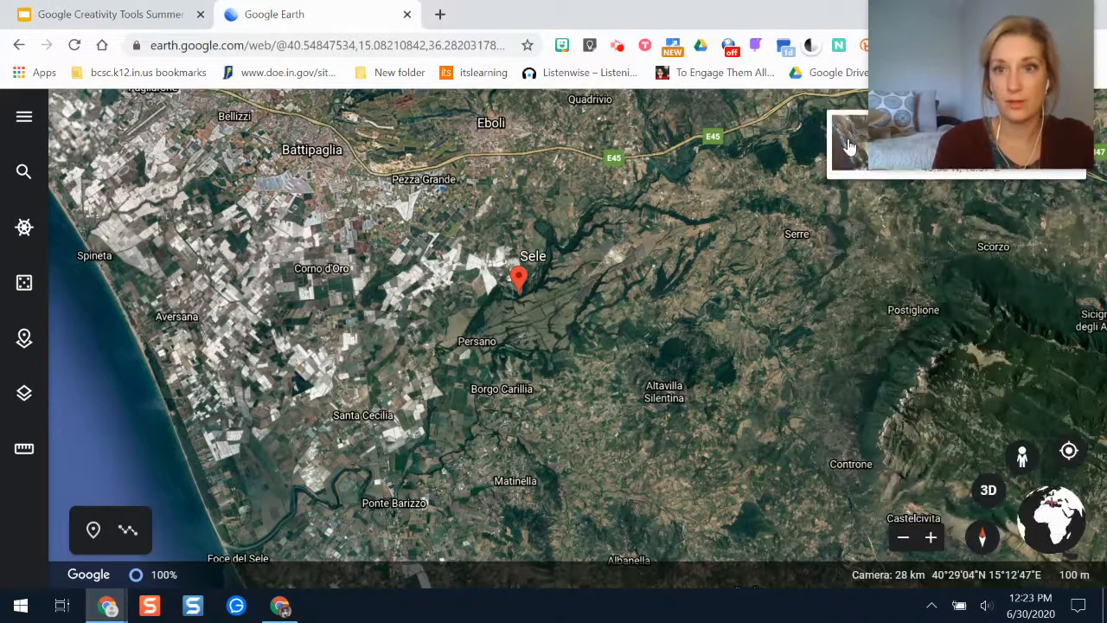
click(904, 537)
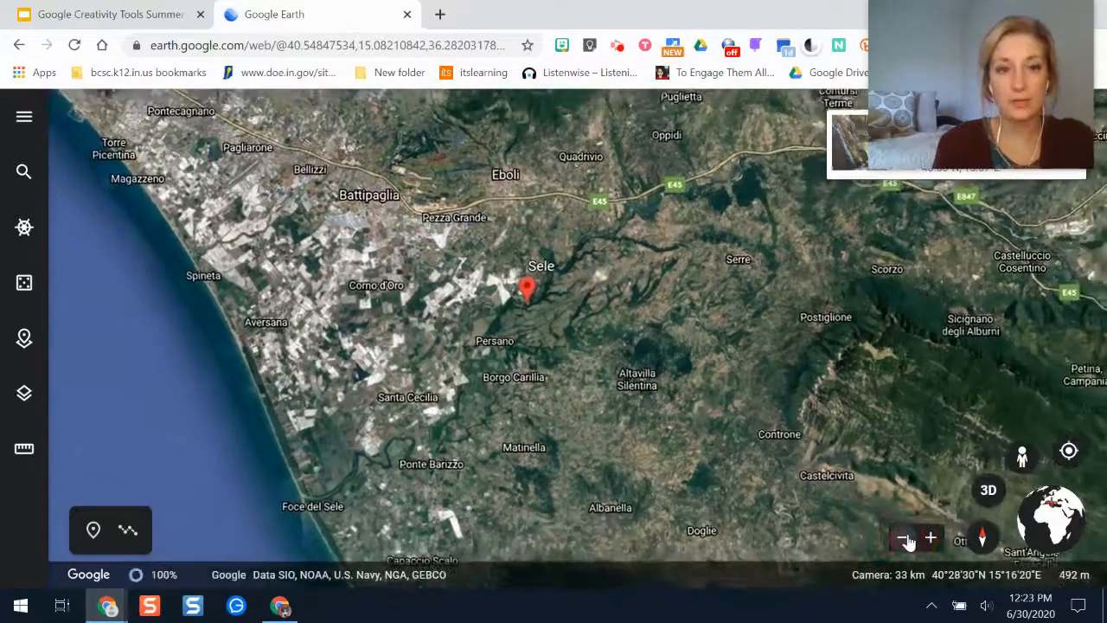
click(903, 537)
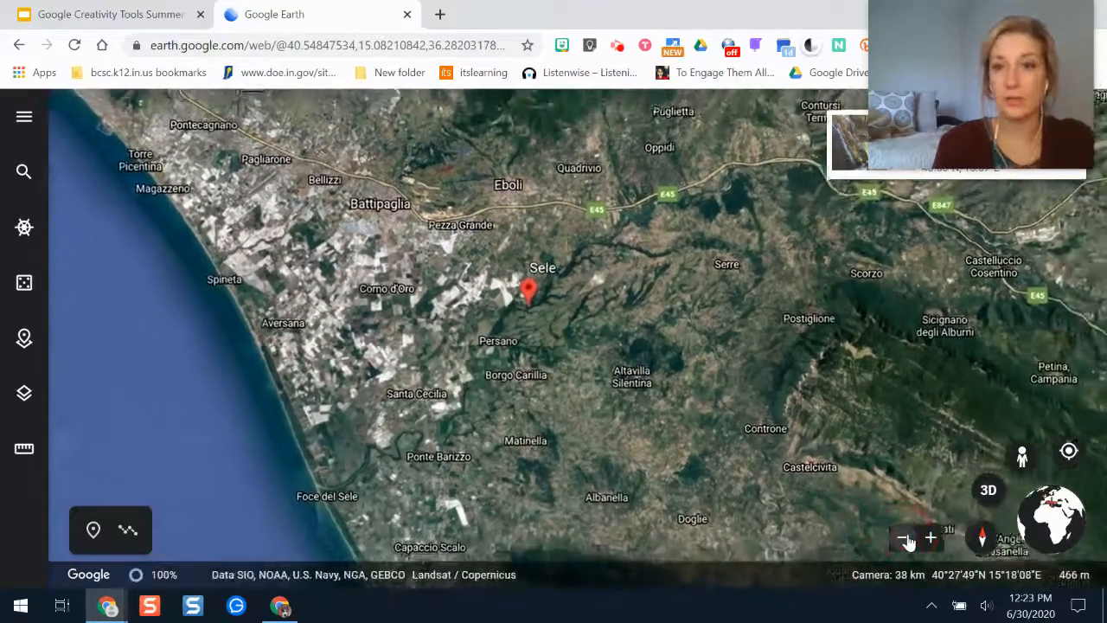
click(903, 537)
click(904, 537)
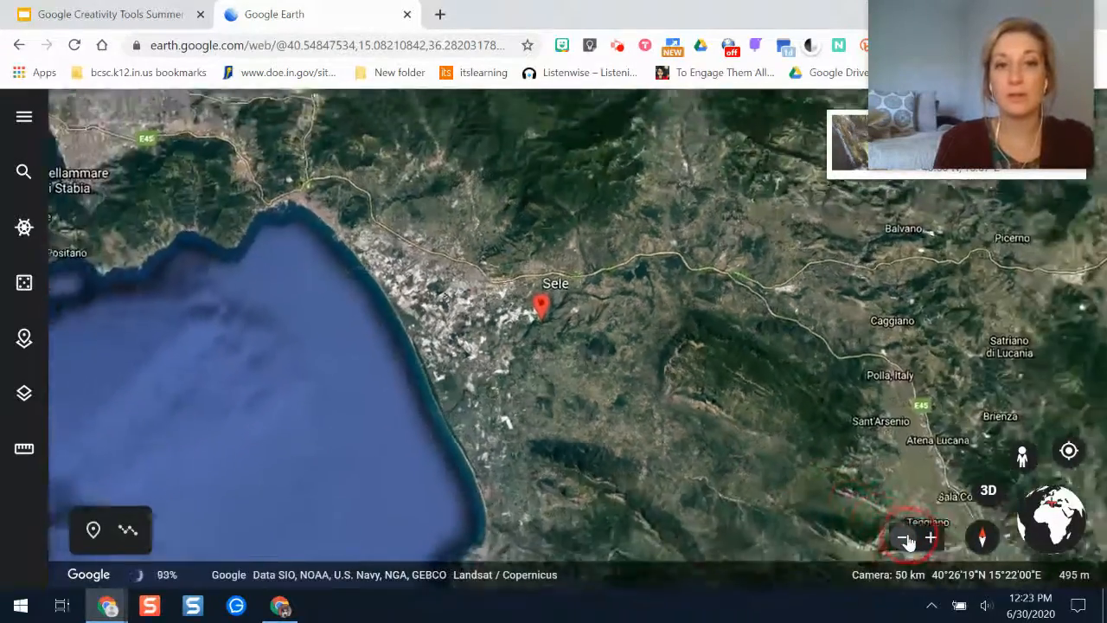
click(903, 538)
click(903, 537)
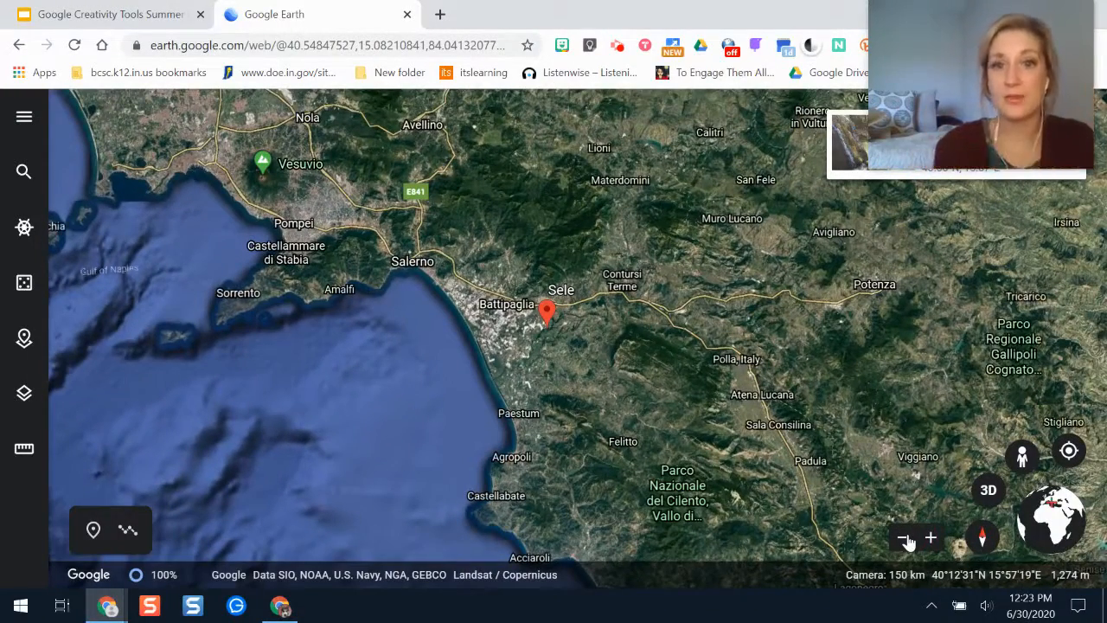
click(843, 159)
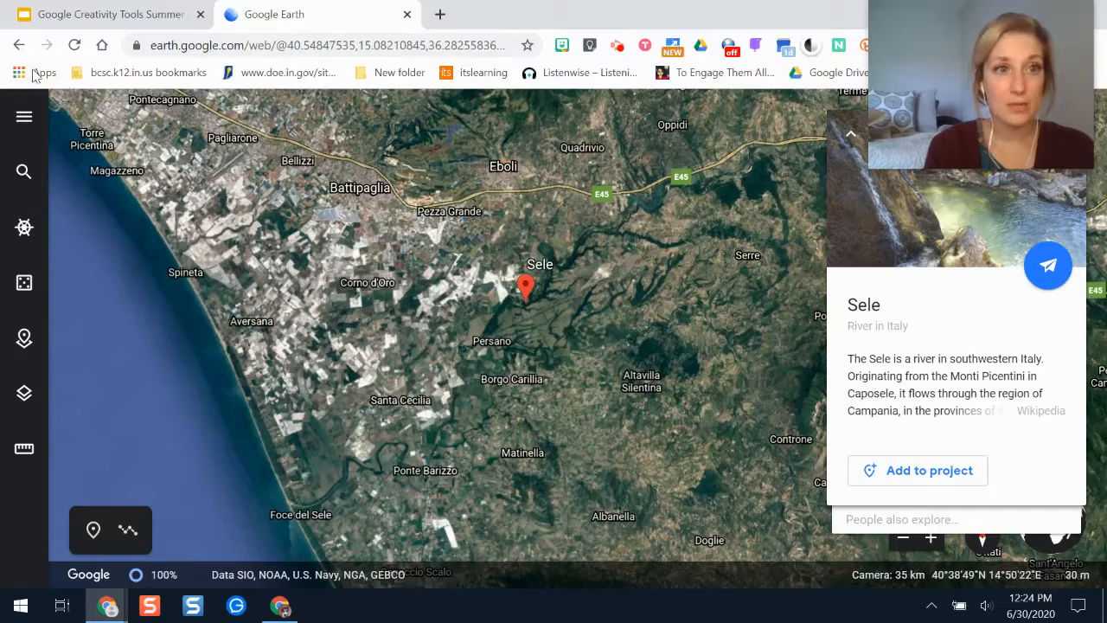
click(24, 121)
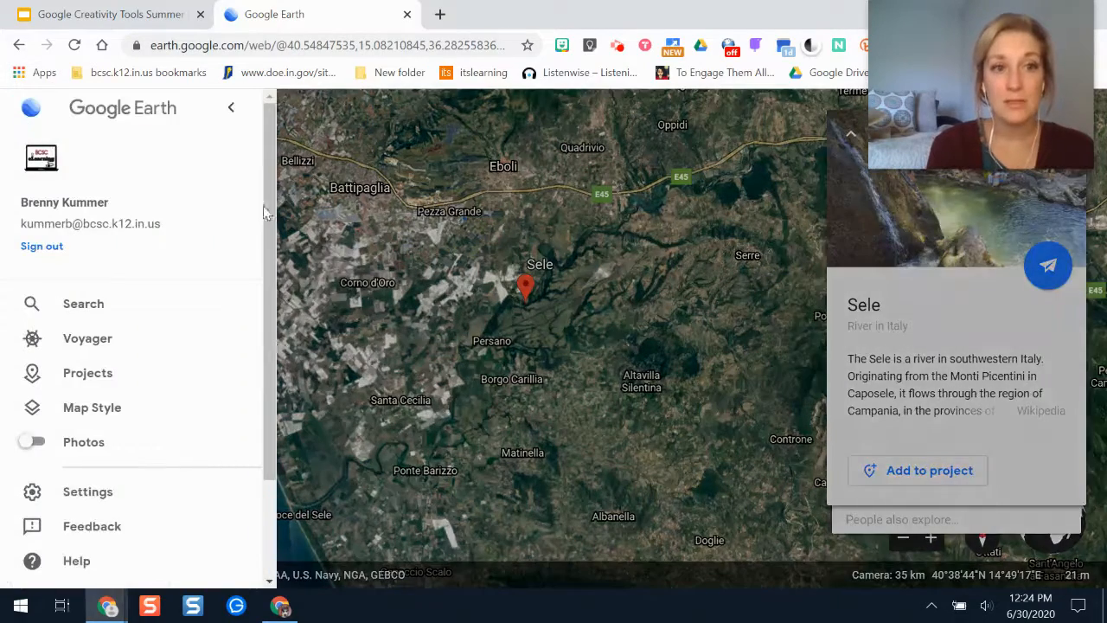
click(373, 238)
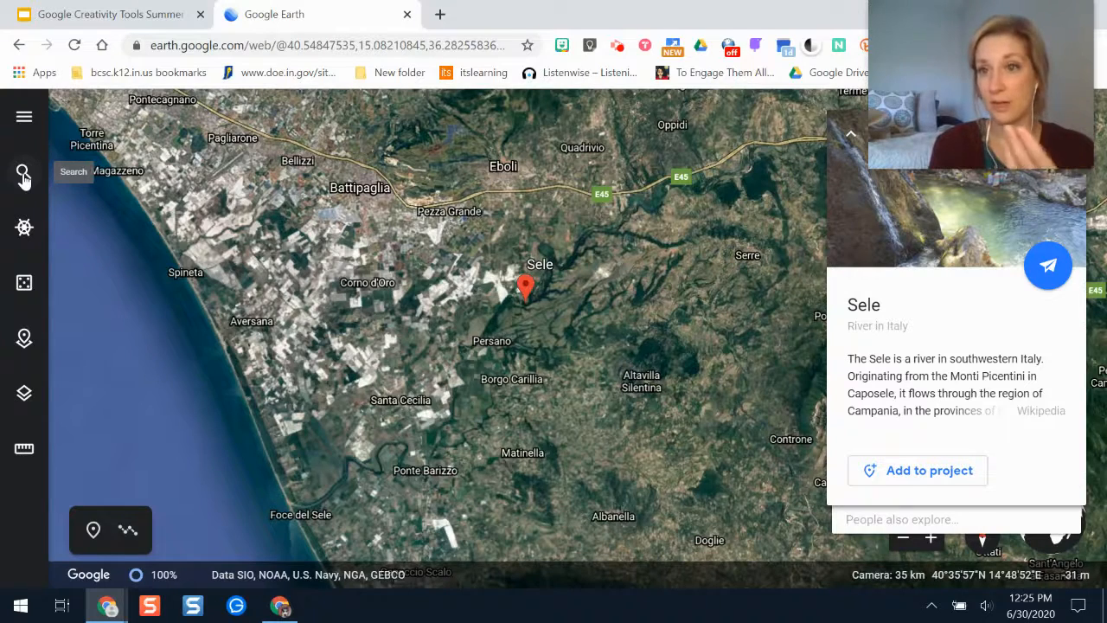
Browse the Voyager stories in Google Earth and start exploring "Colorful Communities"
click(24, 230)
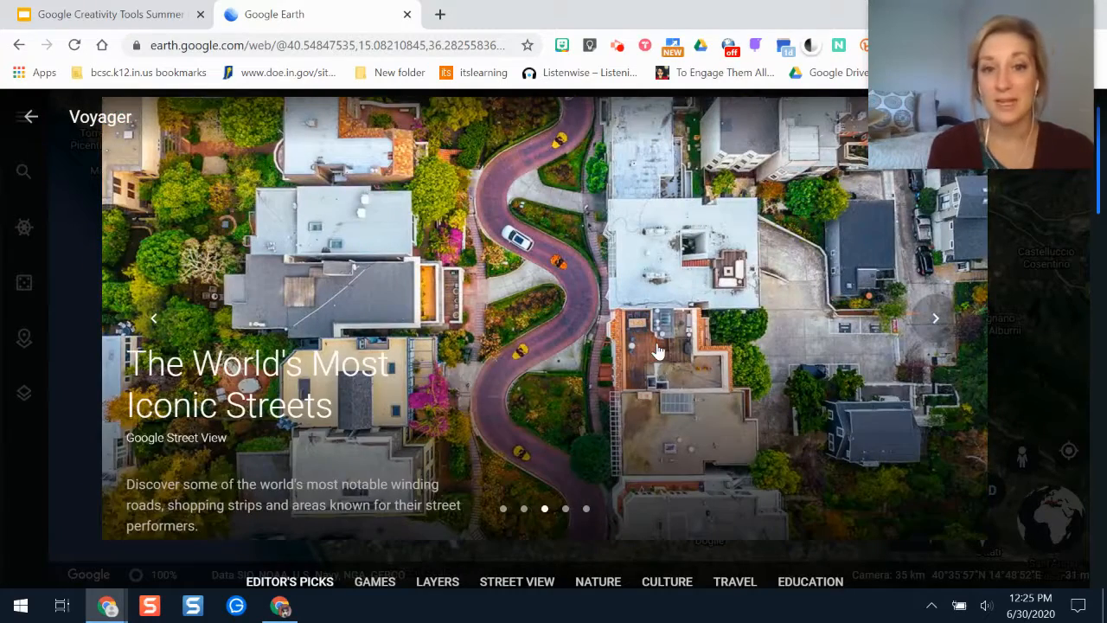
drag(1103, 189, 1104, 442)
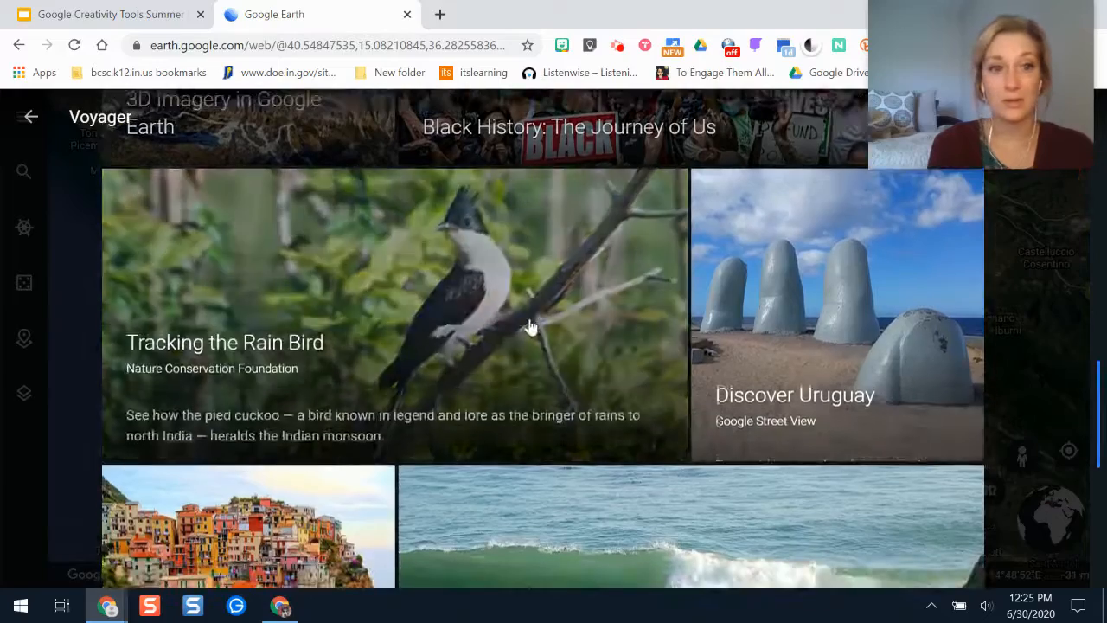
drag(1101, 392, 1100, 463)
click(178, 346)
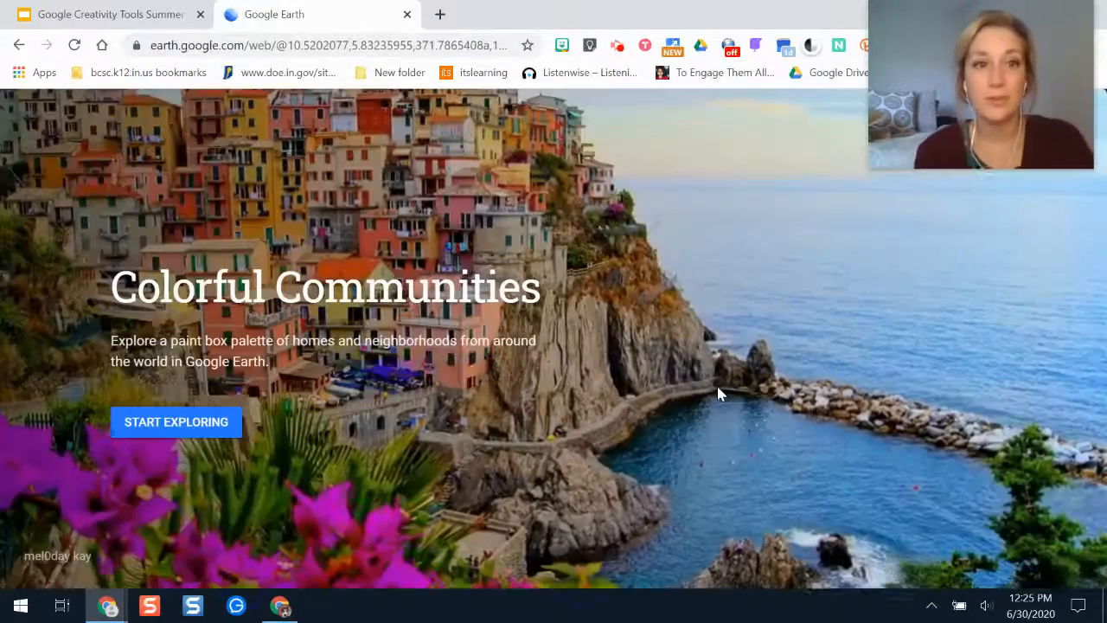
click(182, 426)
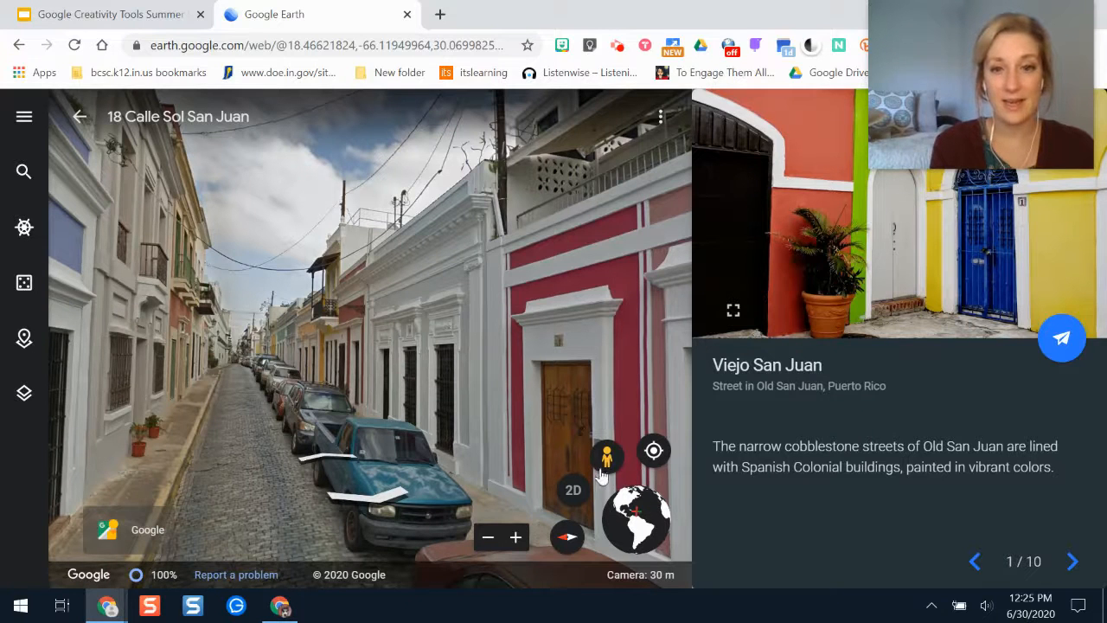
Look down Calle Sol in San Juan in Street View and advance one position along the street
drag(280, 425, 383, 348)
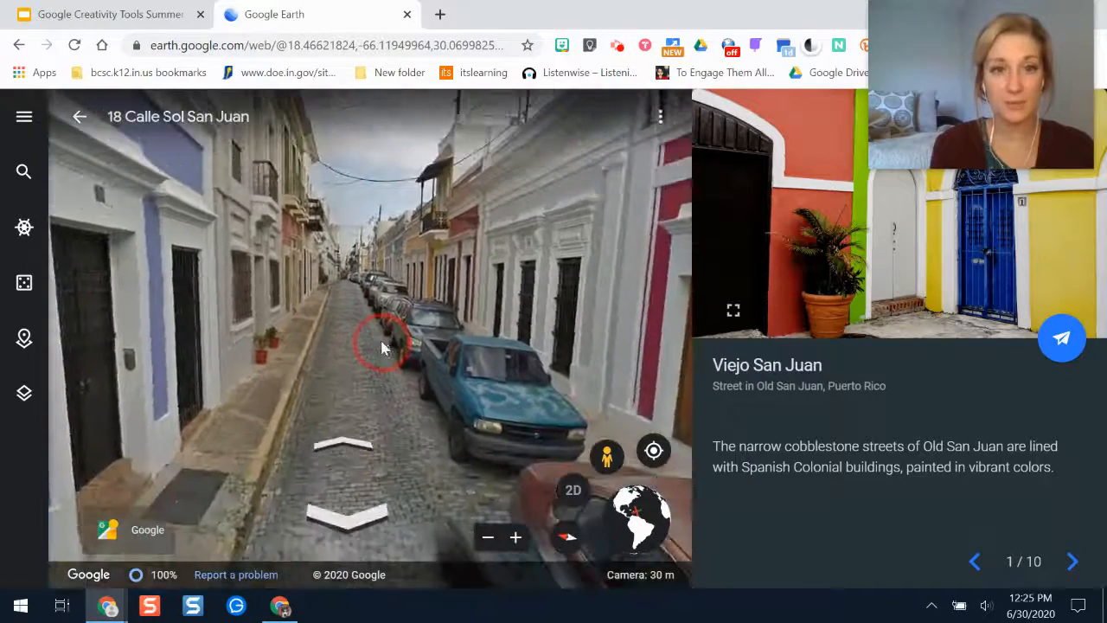
click(344, 452)
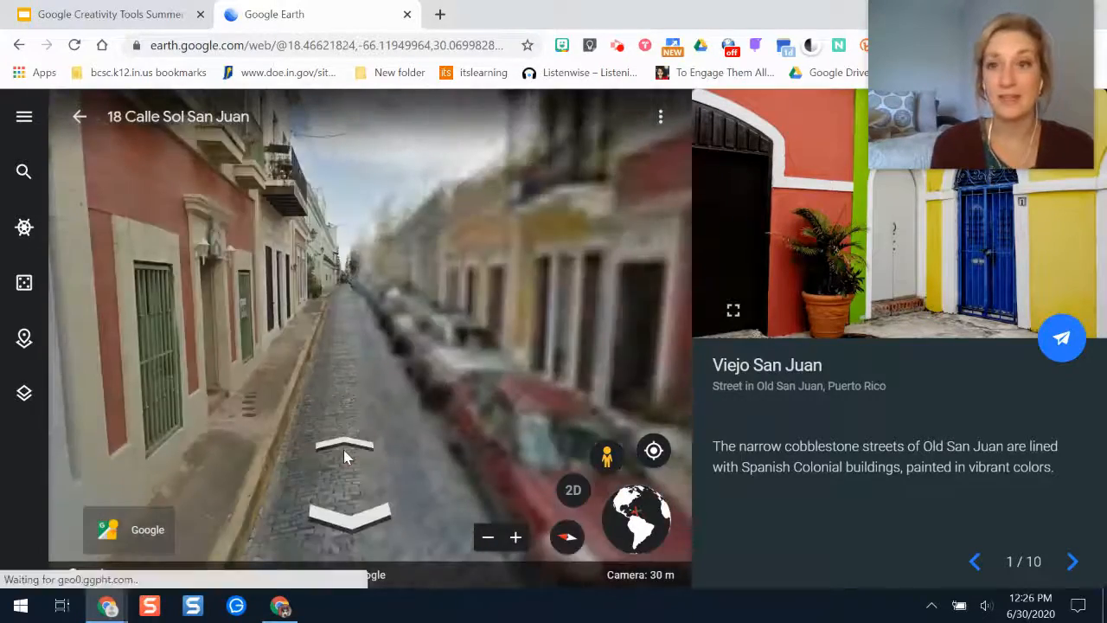
Move farther along Calle Sol in Street View, look around at the buildings, and return to the Colorful Communities story
click(345, 446)
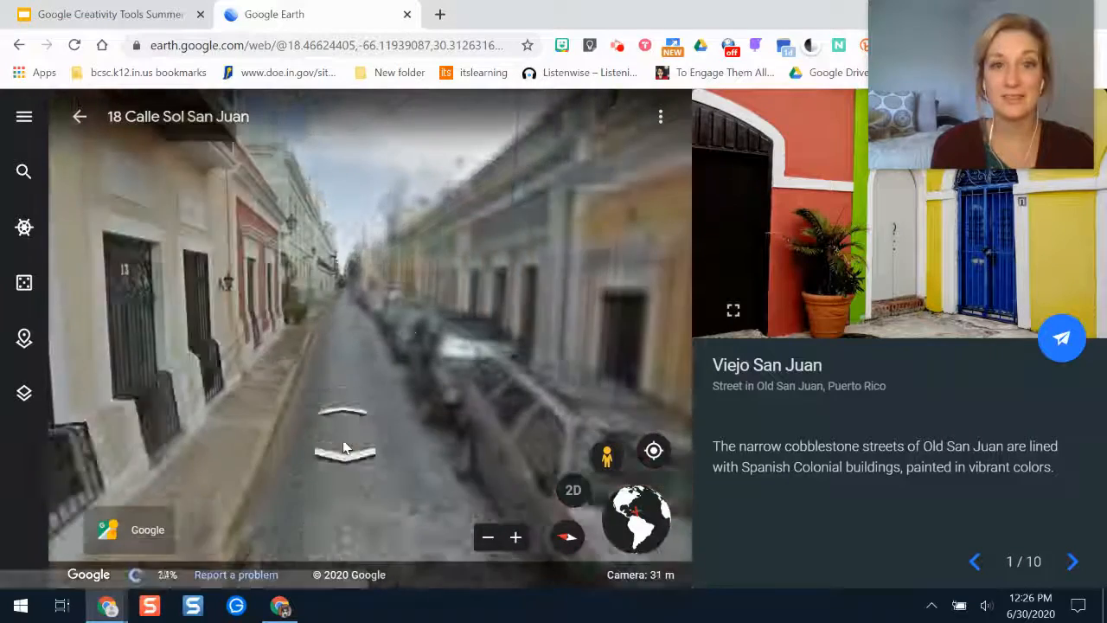
drag(449, 323, 279, 308)
drag(396, 327, 97, 381)
drag(521, 322, 302, 340)
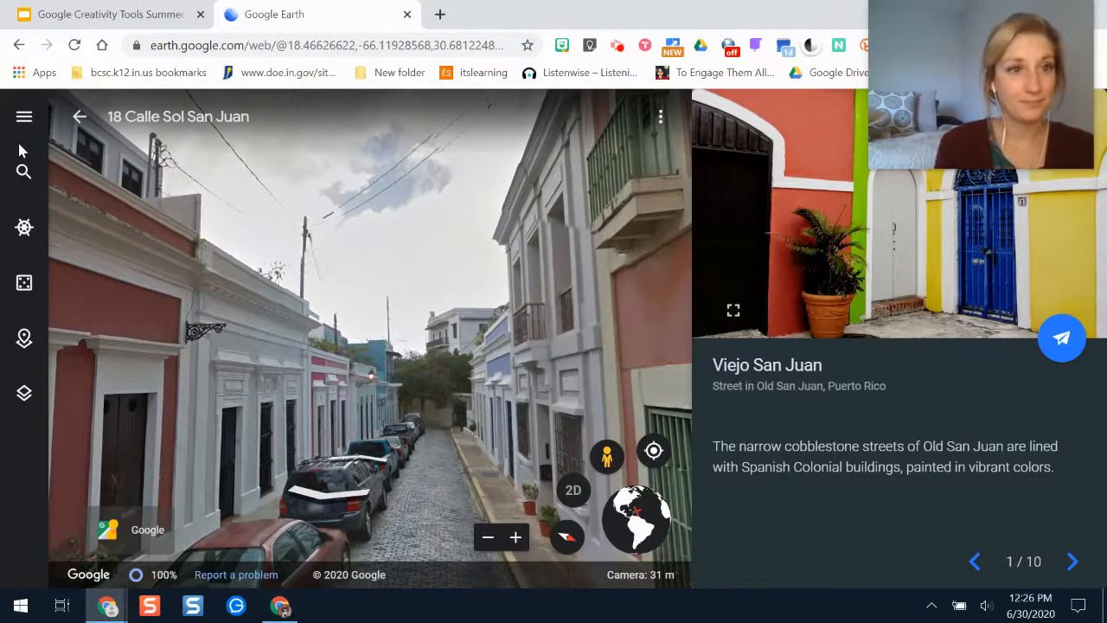
click(79, 116)
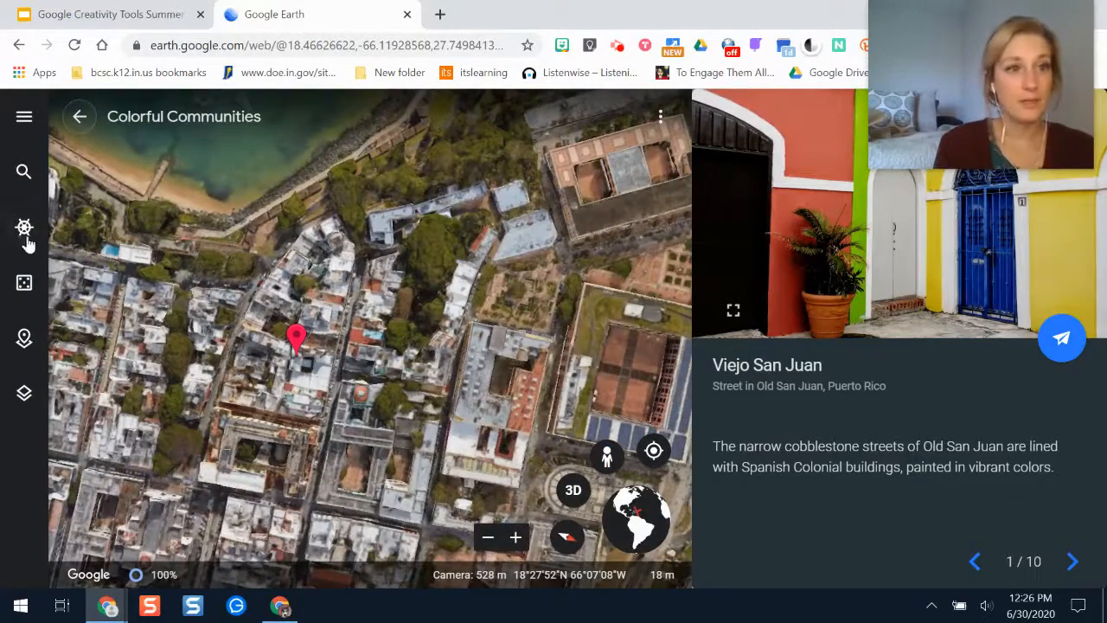
Jump to a random place, collapse its information card, and enter Street View beside the Thu Thiem Bridge marker
click(25, 284)
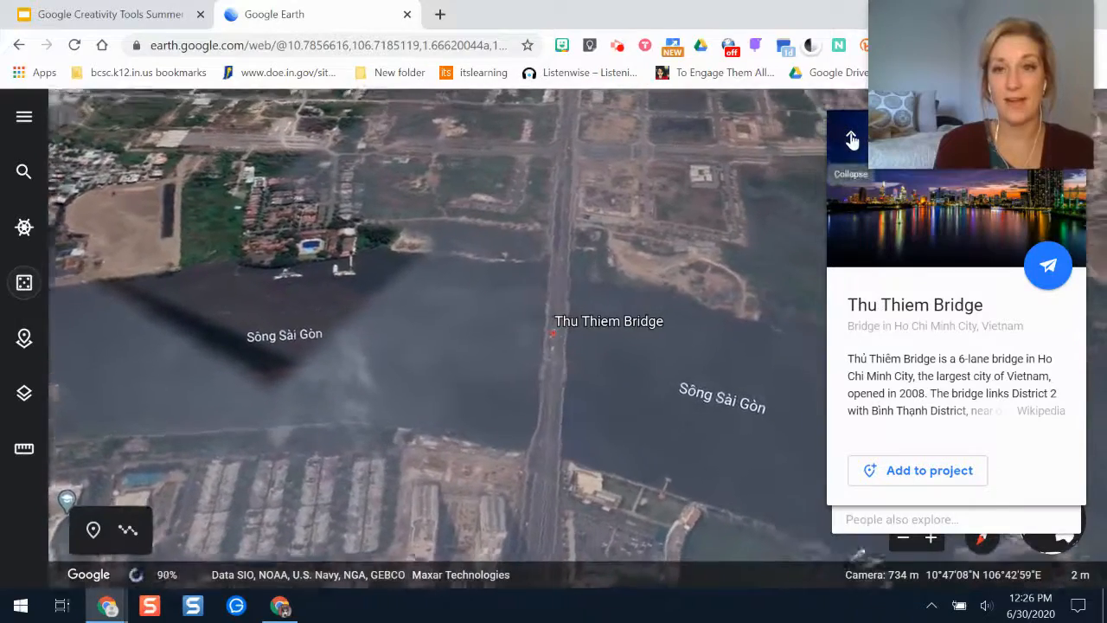
click(853, 140)
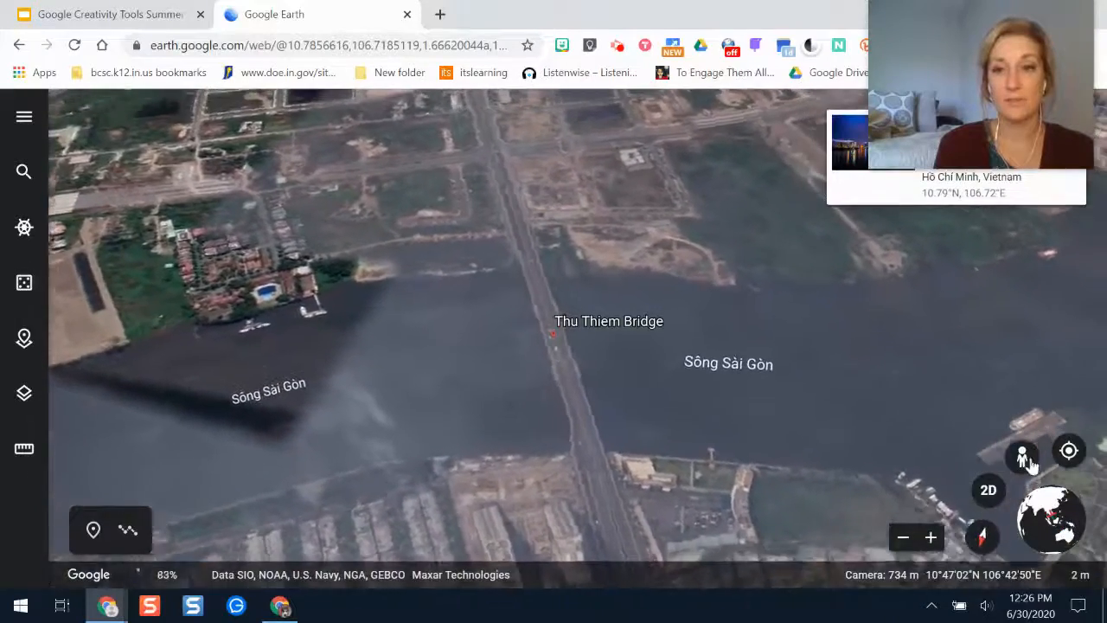
click(1022, 456)
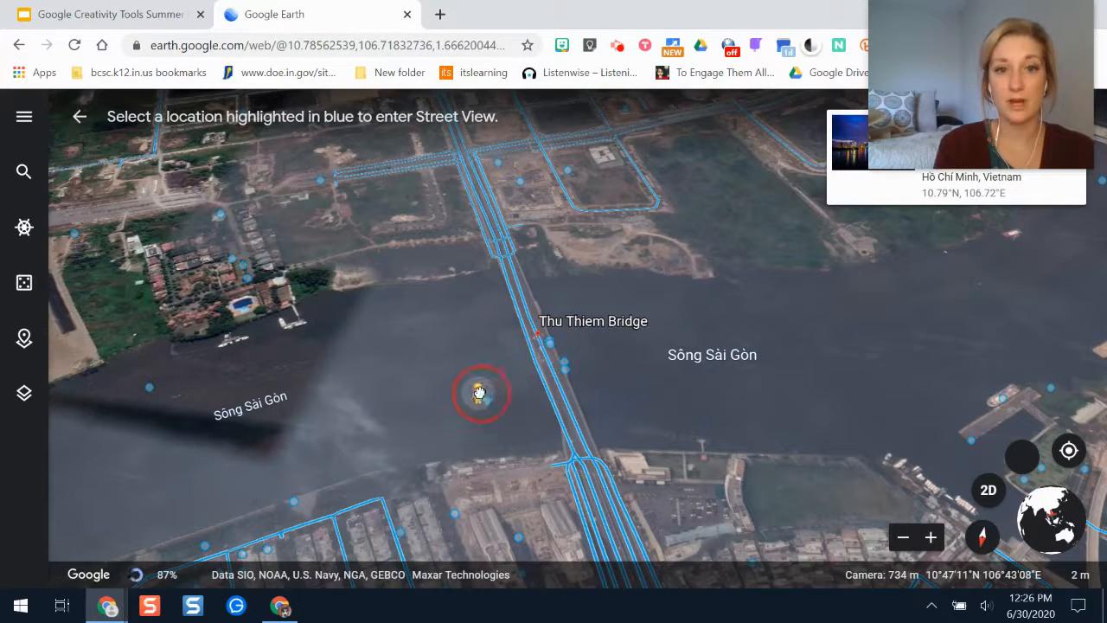
click(550, 335)
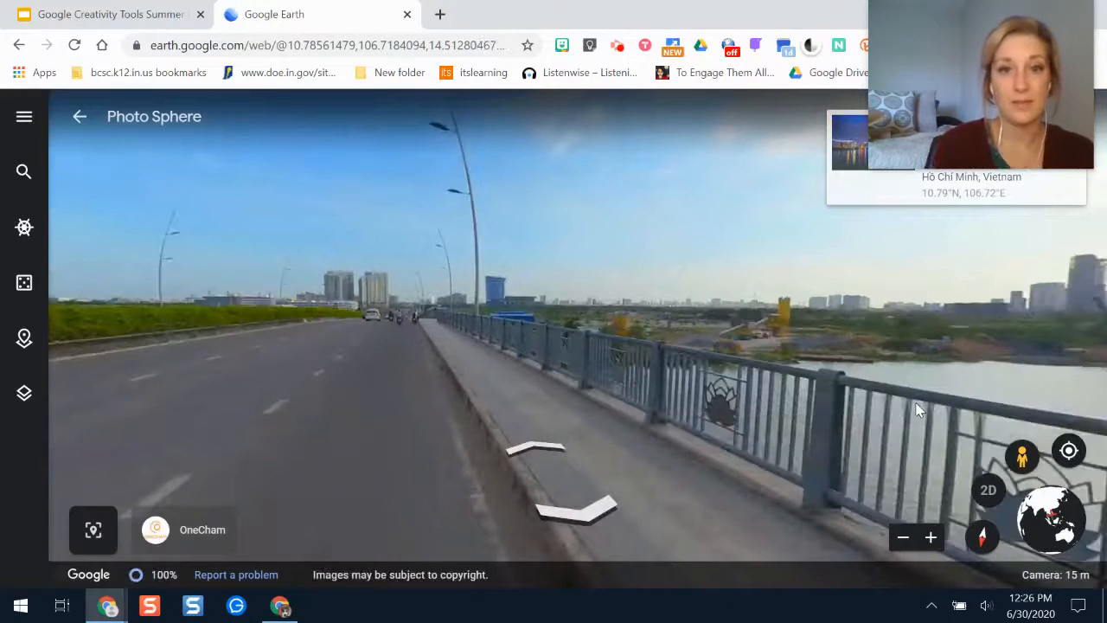
Look around the river and roadway from Thu Thiem Bridge, exit Street View, and expand the bridge's information card
mouse_move(547, 372)
mouse_down()
mouse_move(382, 342)
mouse_move(213, 358)
mouse_up()
drag(696, 334, 363, 320)
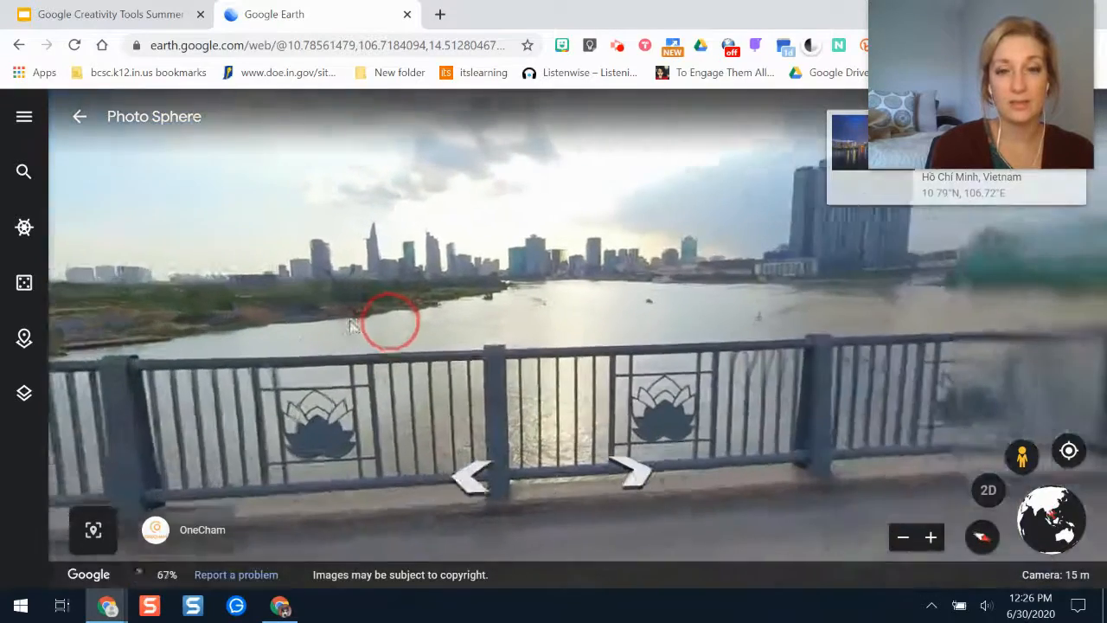
drag(710, 349, 445, 384)
drag(744, 383, 623, 396)
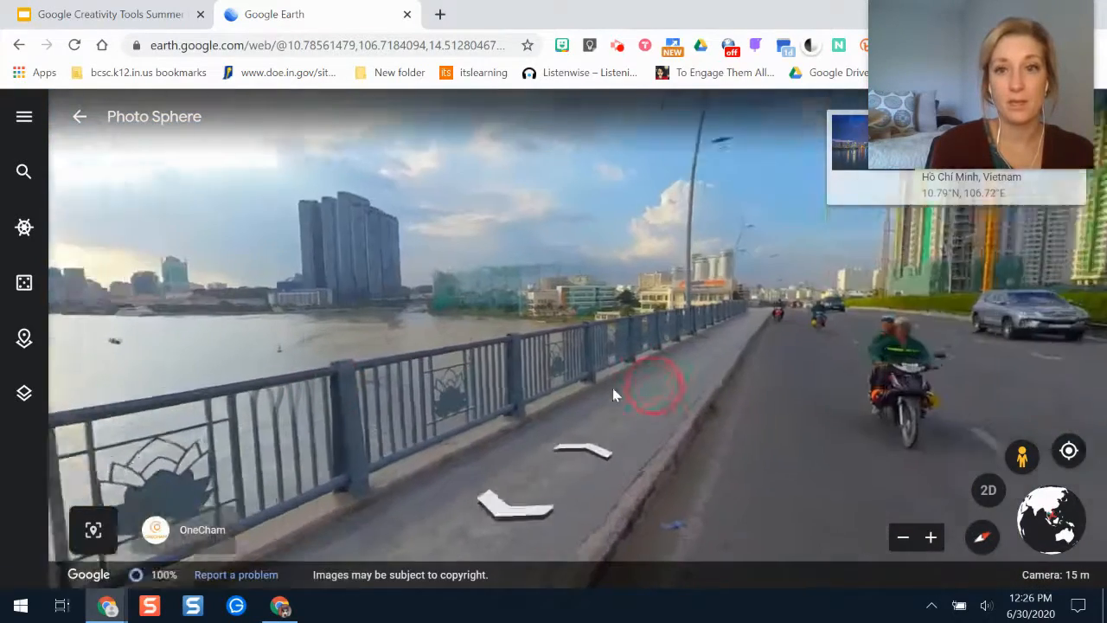
click(1023, 458)
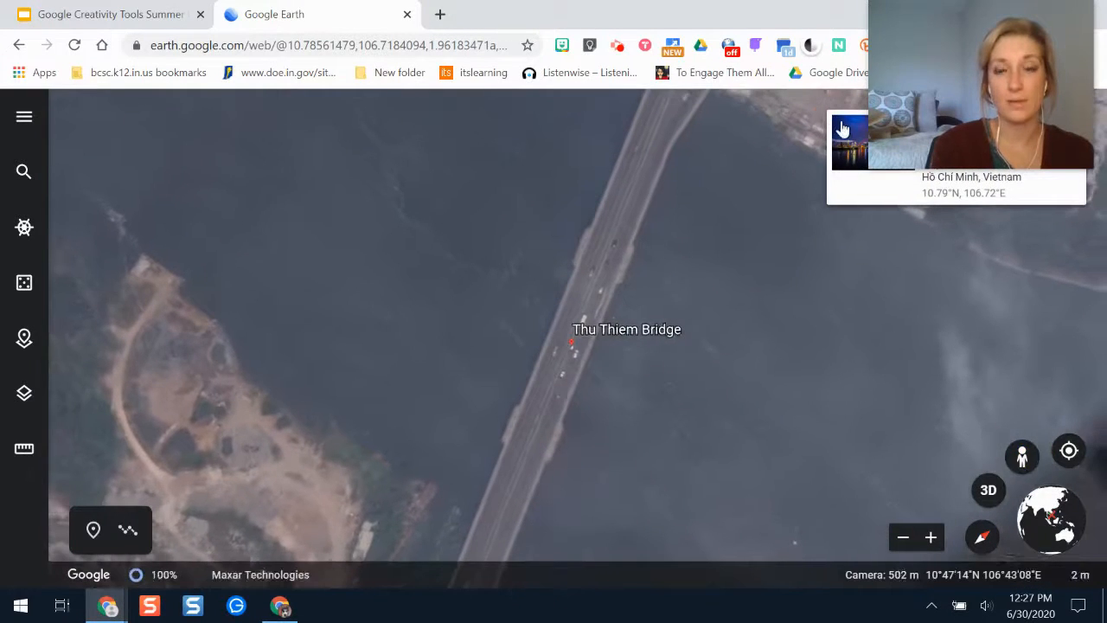
click(841, 128)
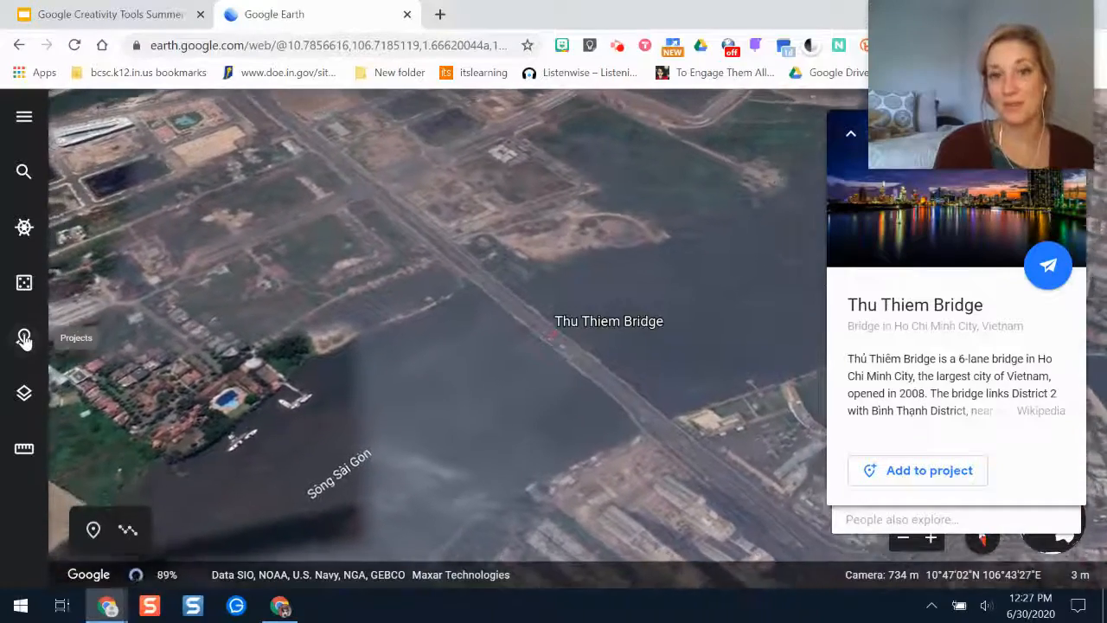
Create a new project in Google Drive and title it "My Summer Tour"
click(24, 339)
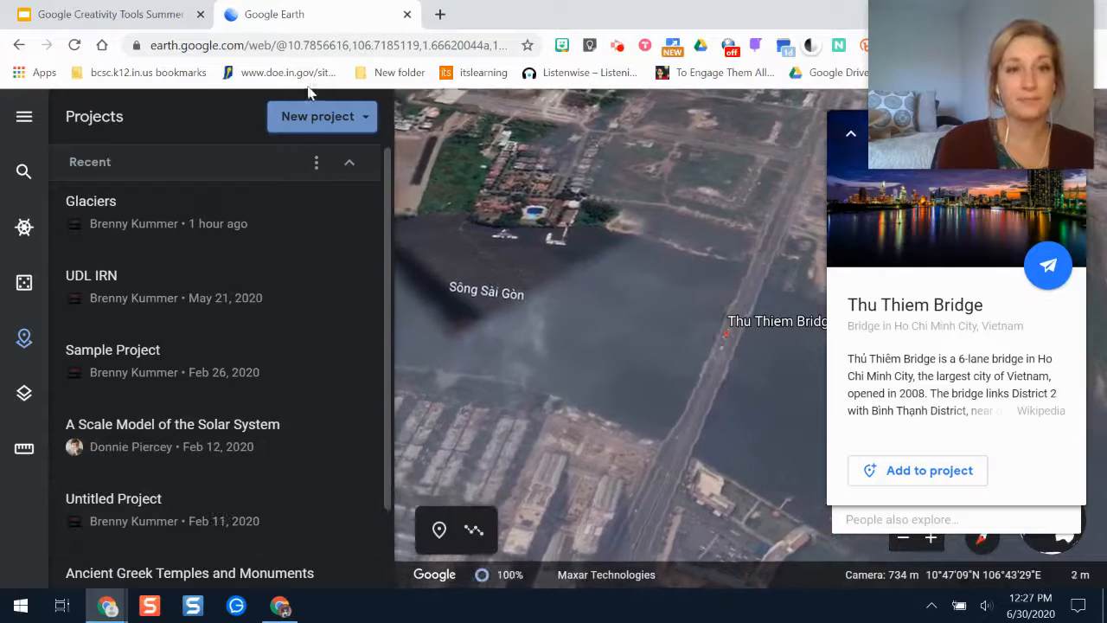
click(311, 115)
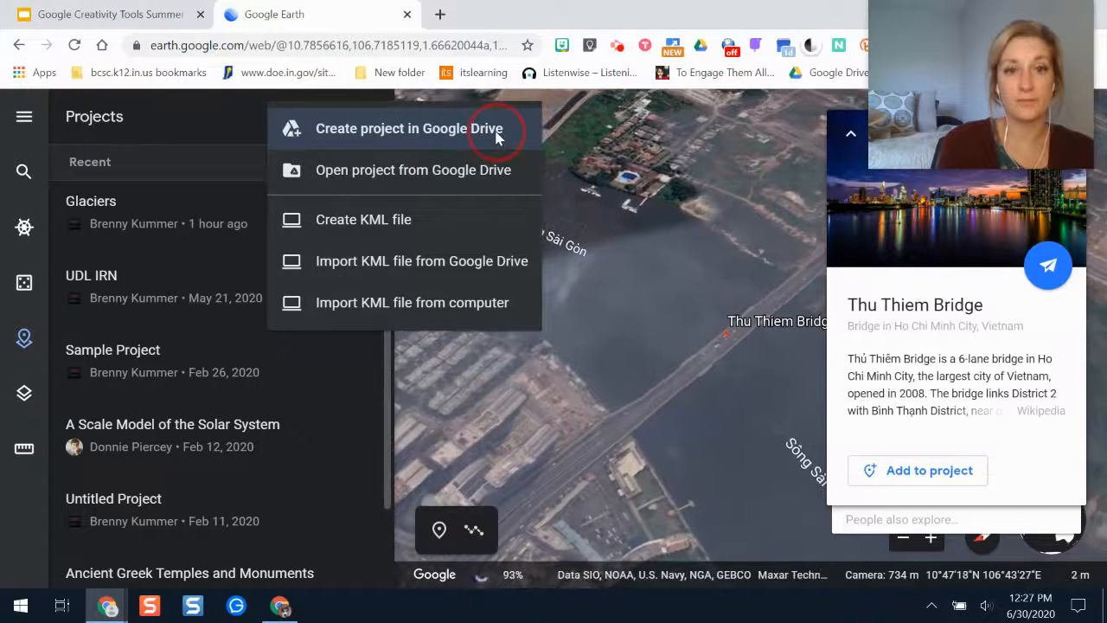
click(498, 137)
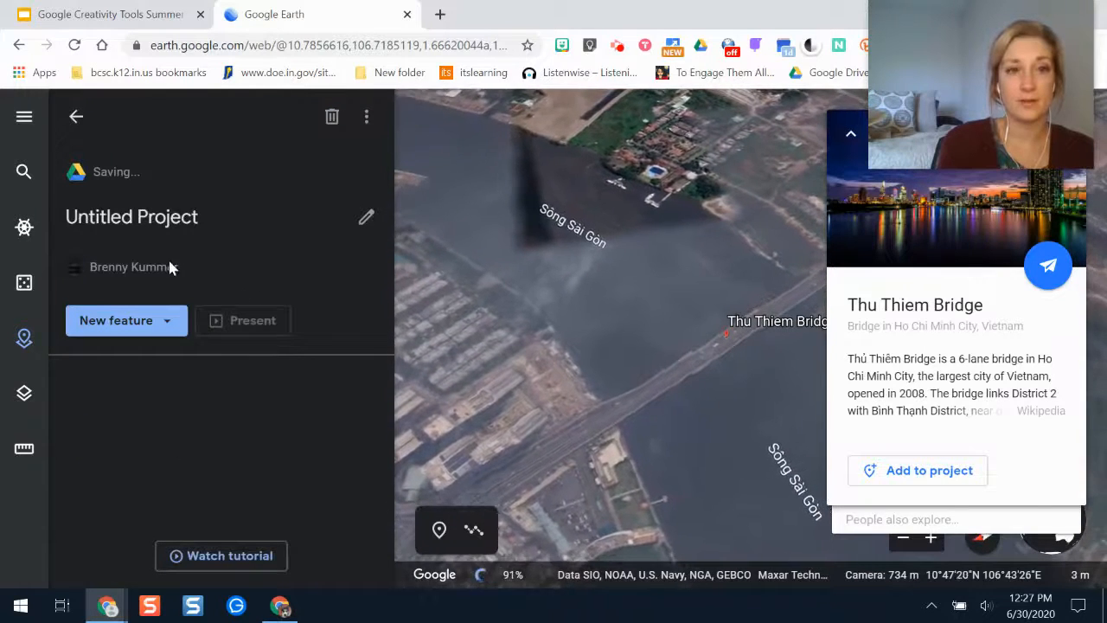
click(187, 217)
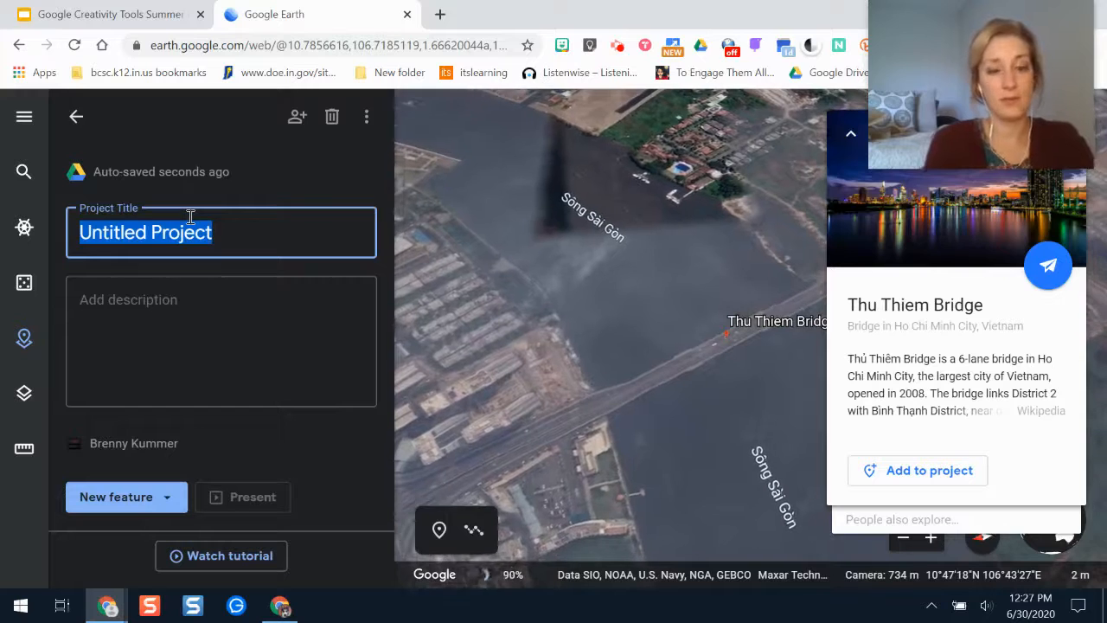
text(Tour )
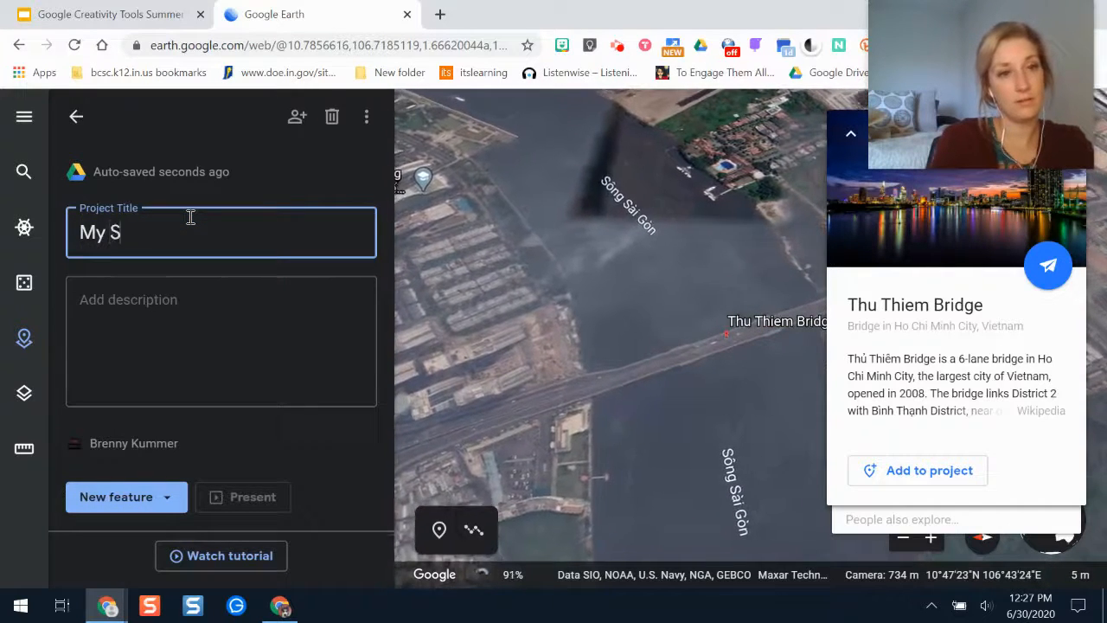
text(ummer Tour)
Give the project the description "A wishlist of summer vacation spots!" and view its sharing options without changing them
click(165, 339)
text(A dre)
text(a)
key(BackSpace)
key(BackSpace)
key(BackSpace)
key(BackSpace)
key(BackSpace)
text(wishlist of summer vacation spots!)
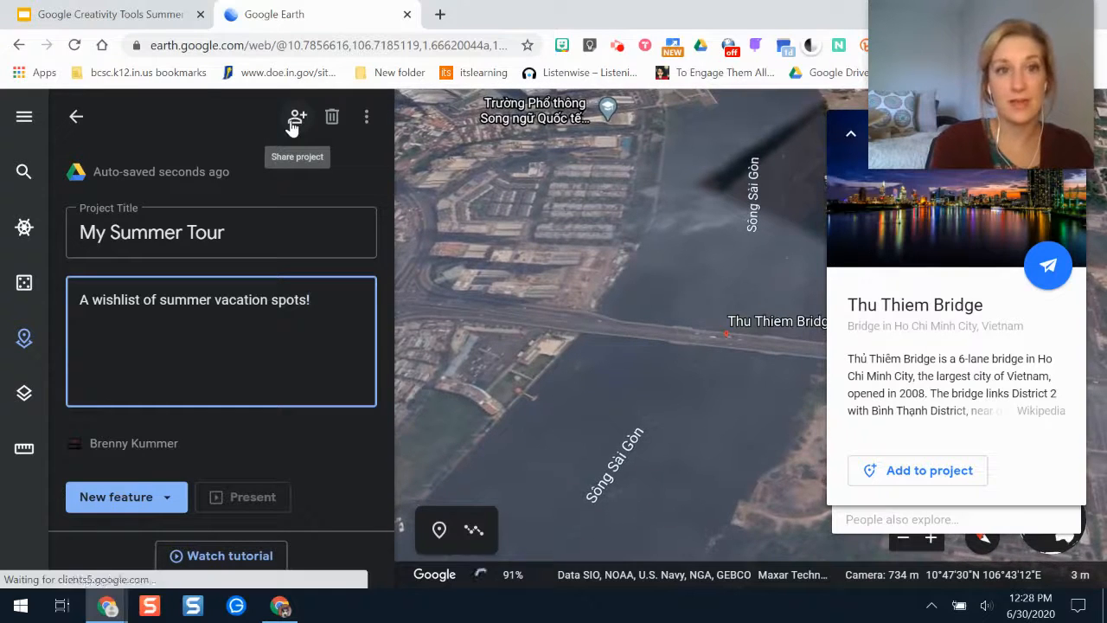
click(295, 121)
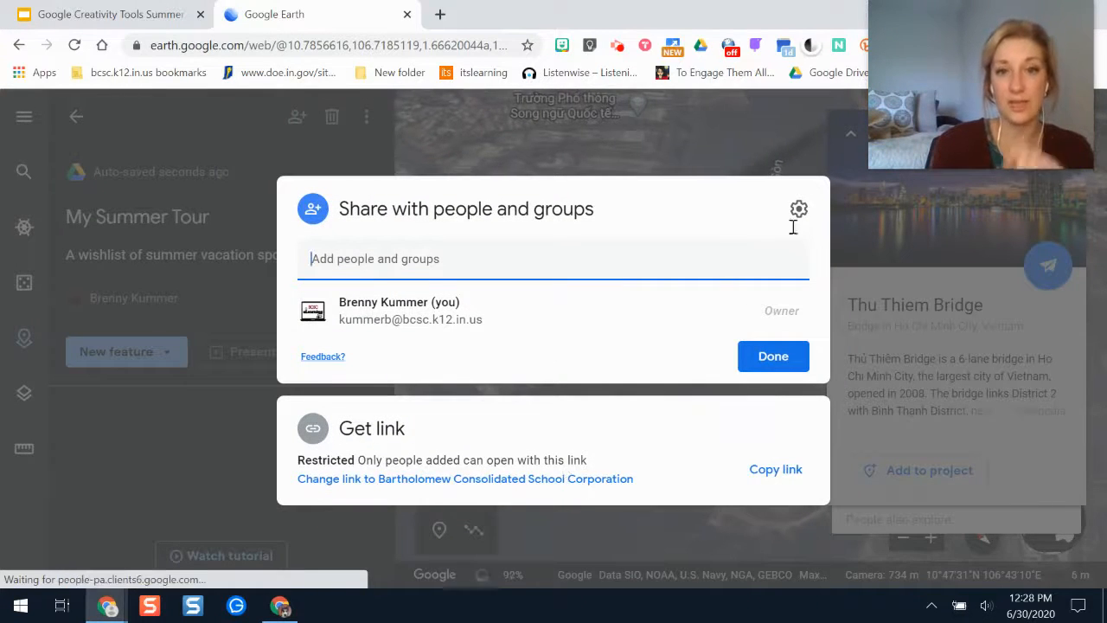
click(370, 156)
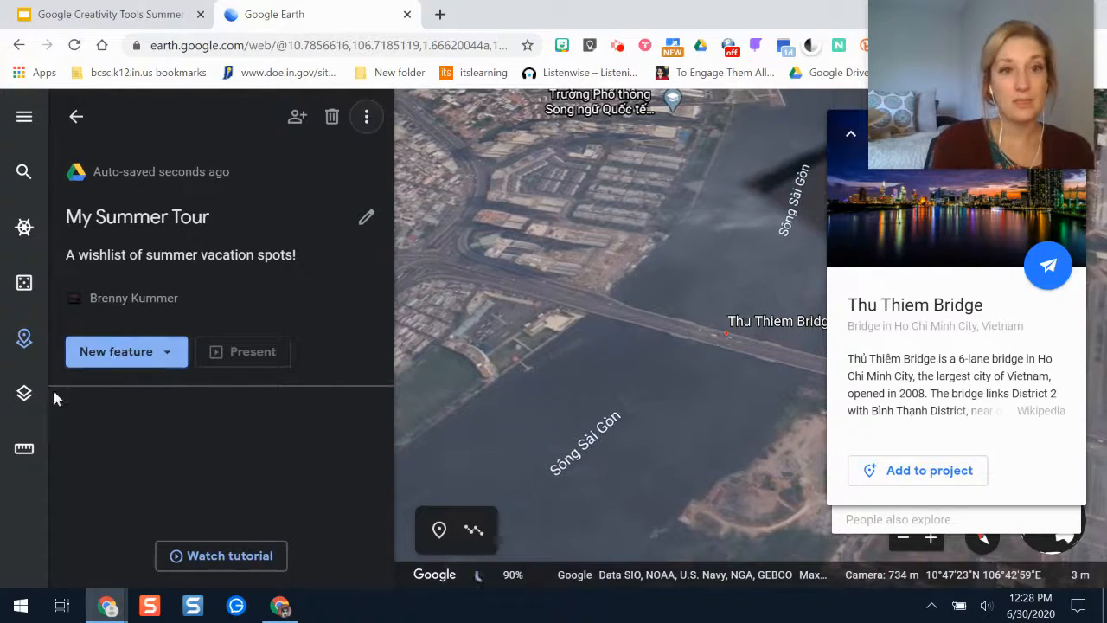
Search for a place to add to the project using "sorrento, it" and fly to the town of Sorrento in Italy
click(136, 354)
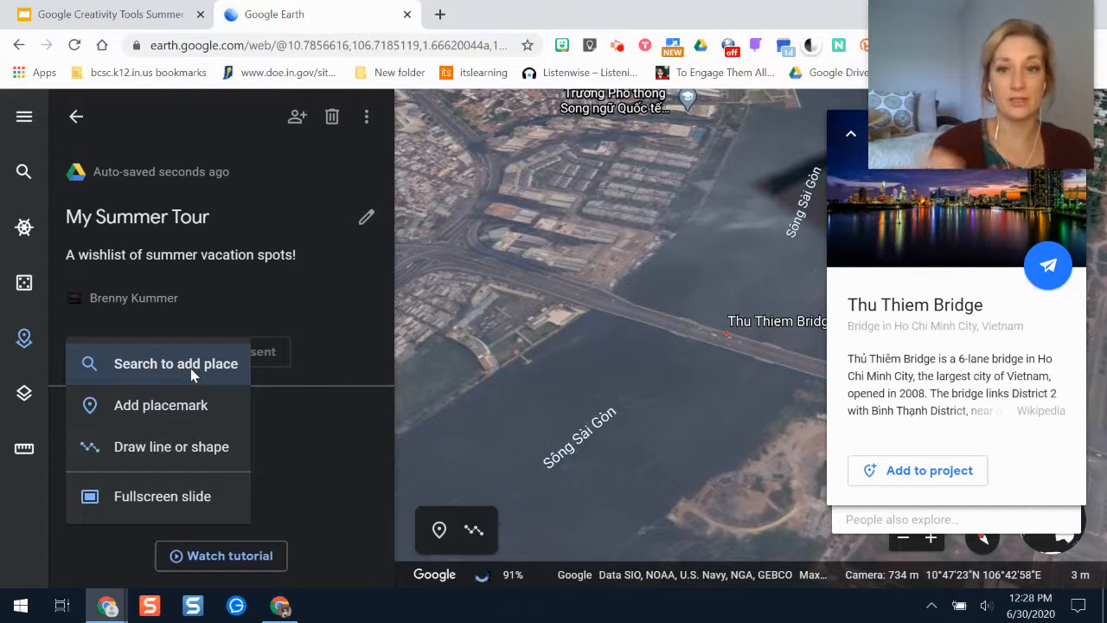
click(192, 372)
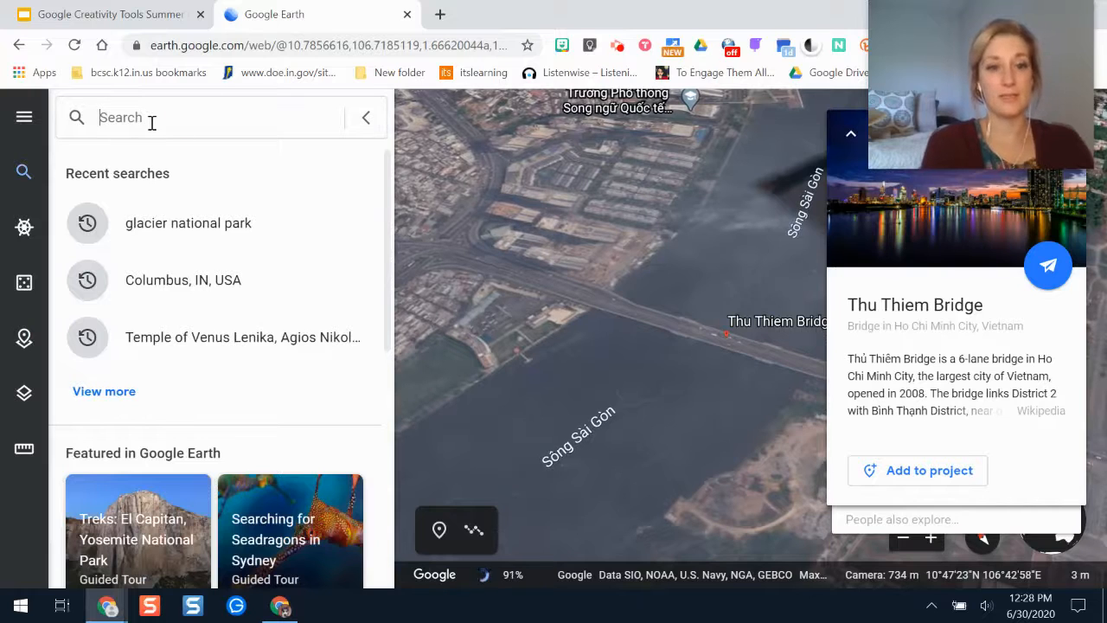
text(sorrento, it)
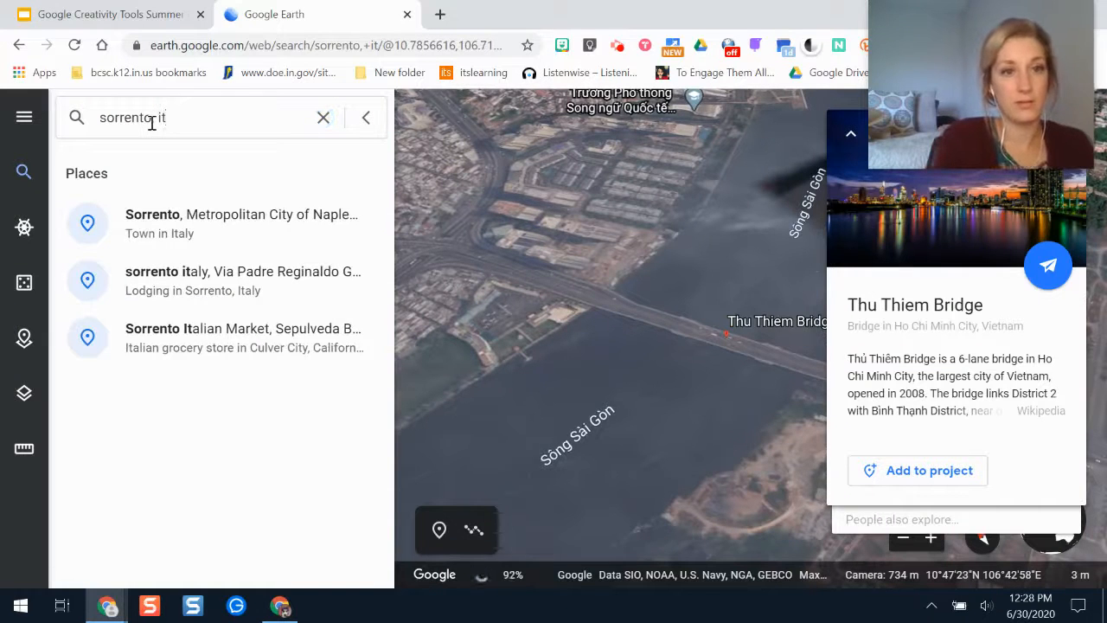
click(217, 224)
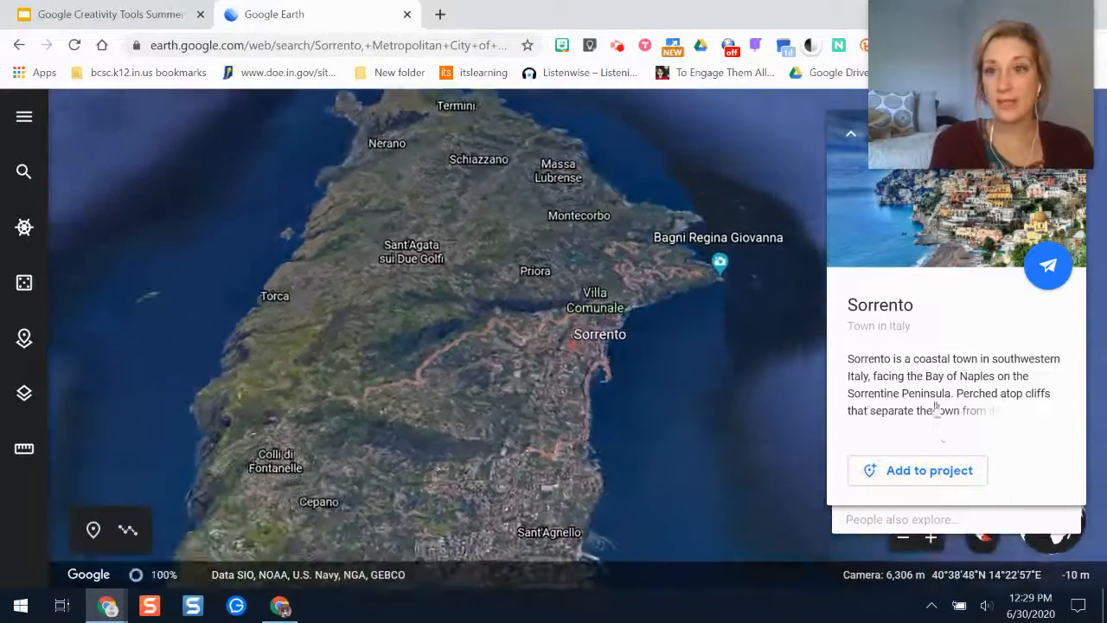
drag(945, 110, 678, 83)
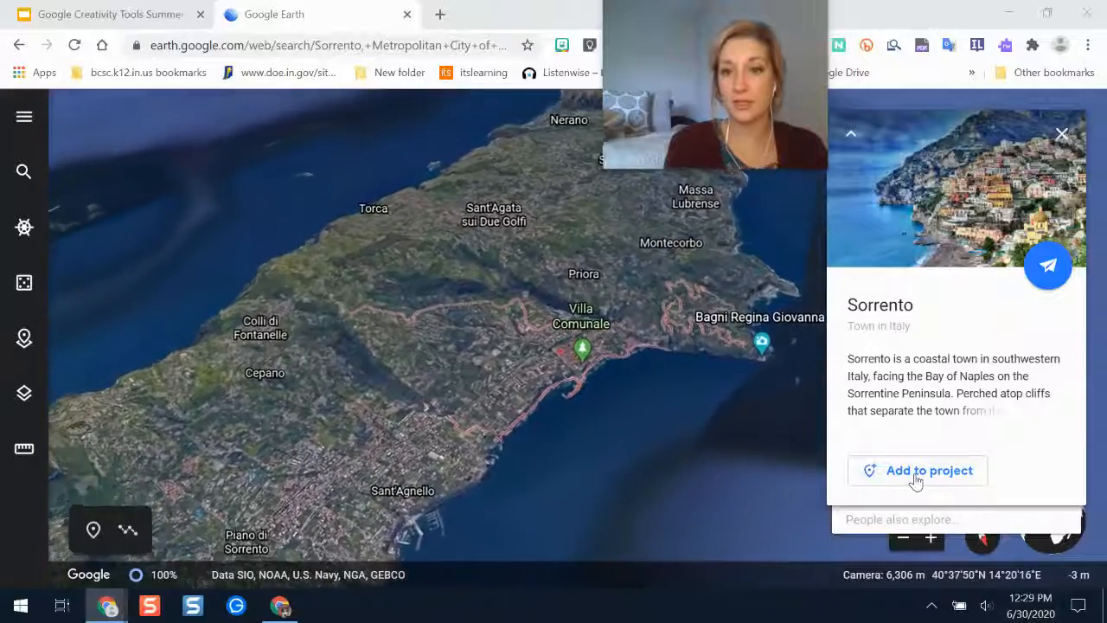
Save Sorrento to the My Summer Tour project with the place title "Sorrento (Vacation Spot #1)"
click(915, 478)
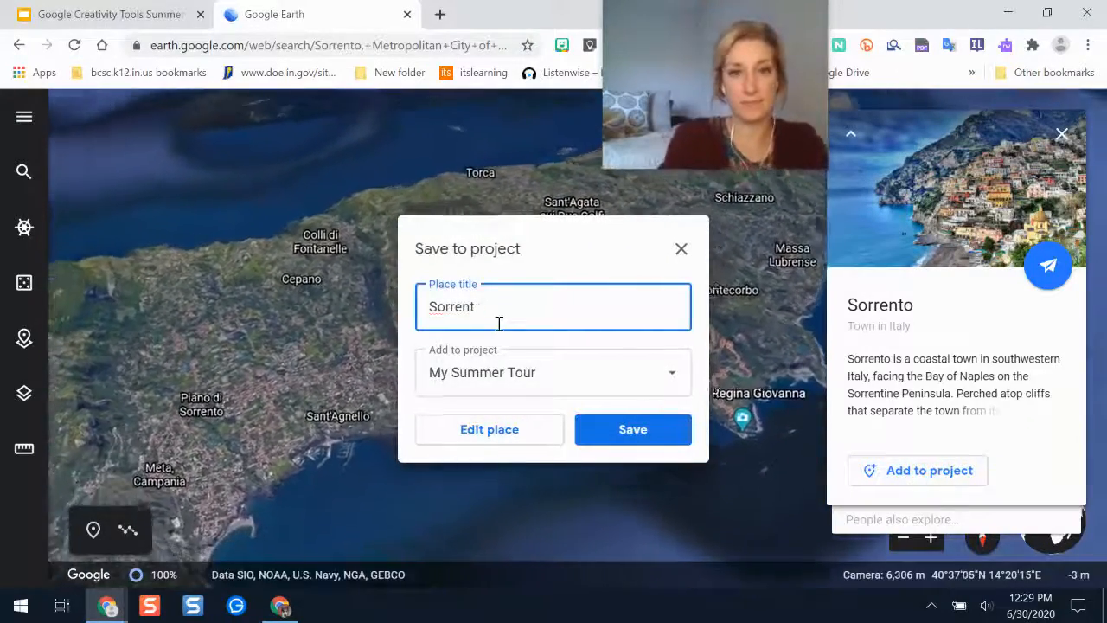
key(BackSpace)
text(o (Vc)
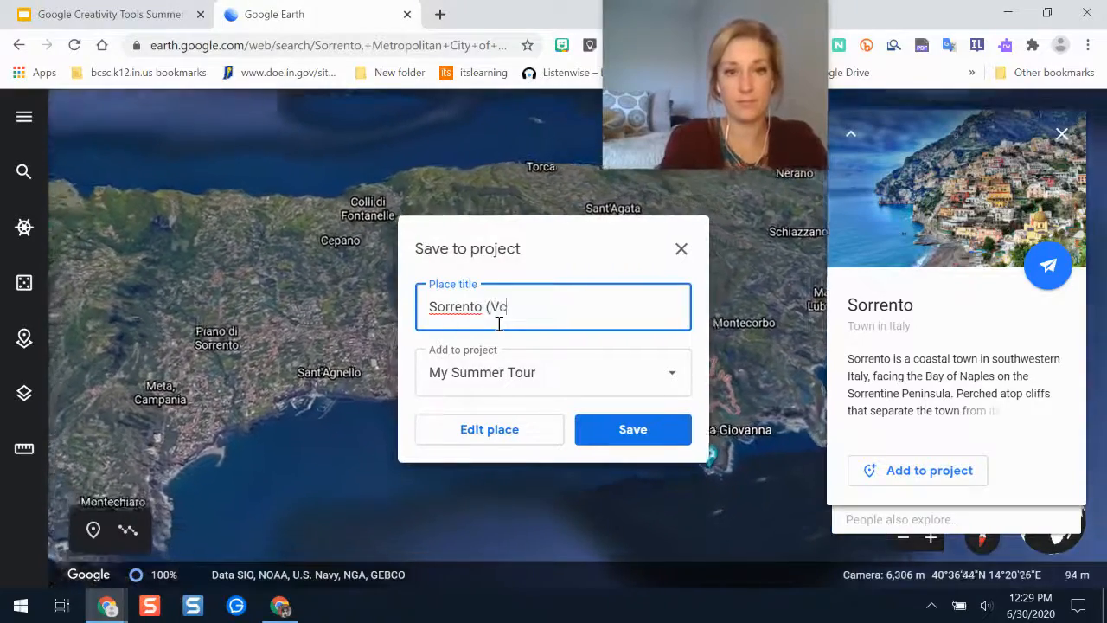
key(BackSpace)
text(acation Spot)
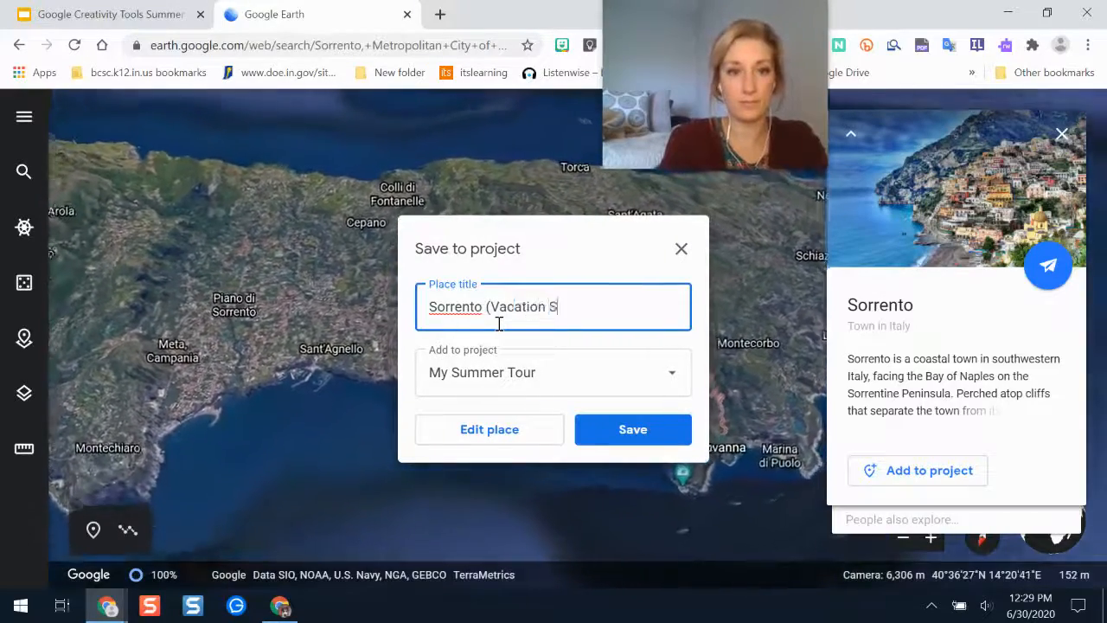
text(#1))
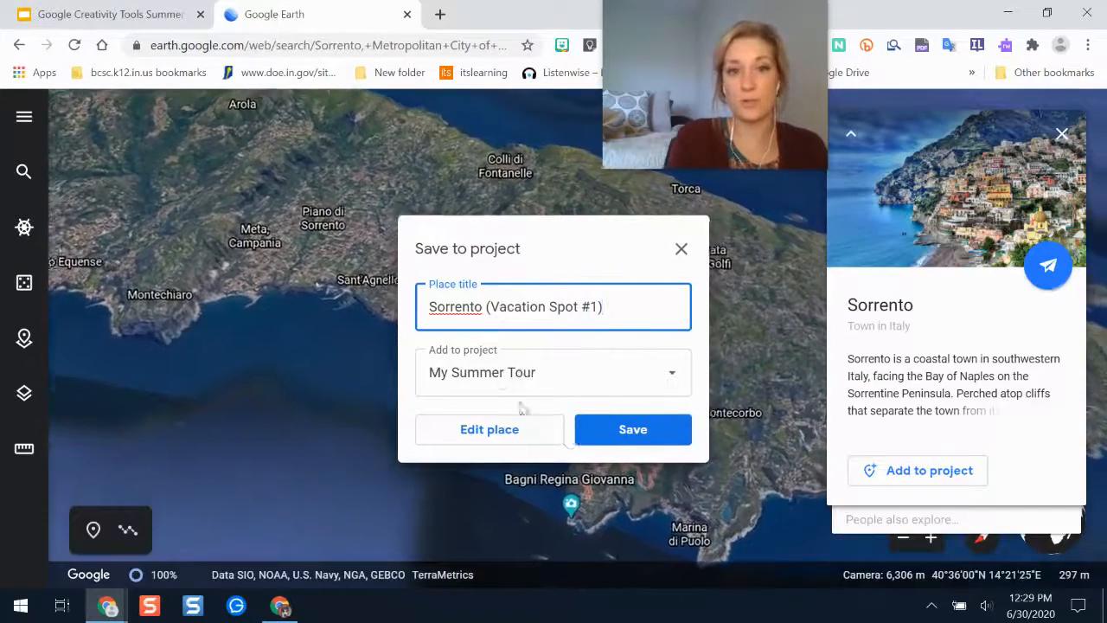
click(623, 439)
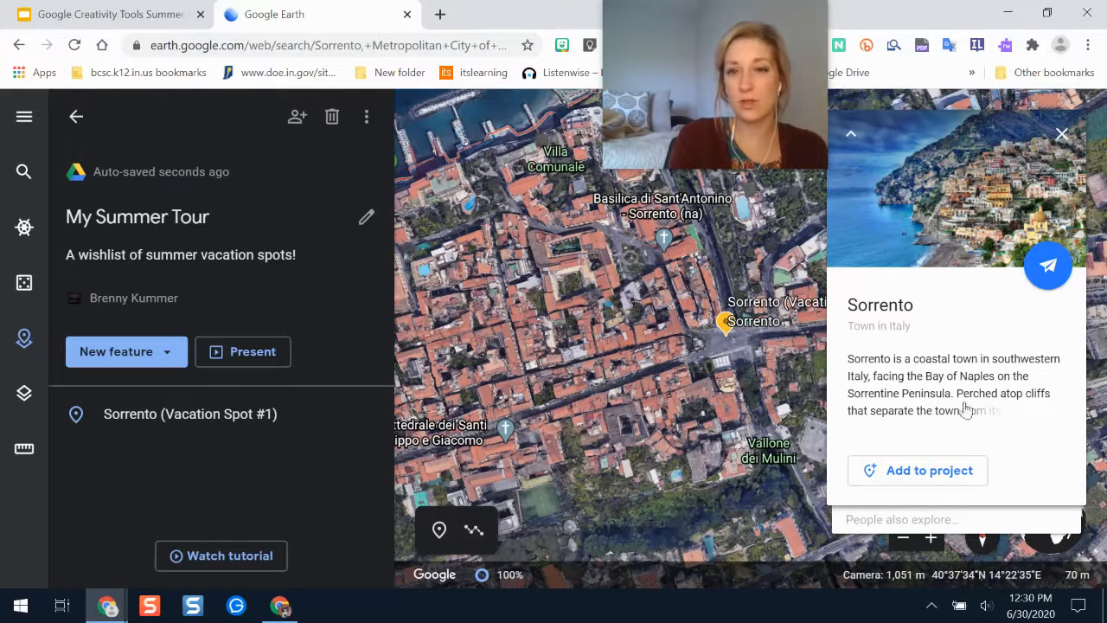
Review the placemark and view options of "Sorrento (Vacation Spot #1)" and return to the project overview
click(281, 416)
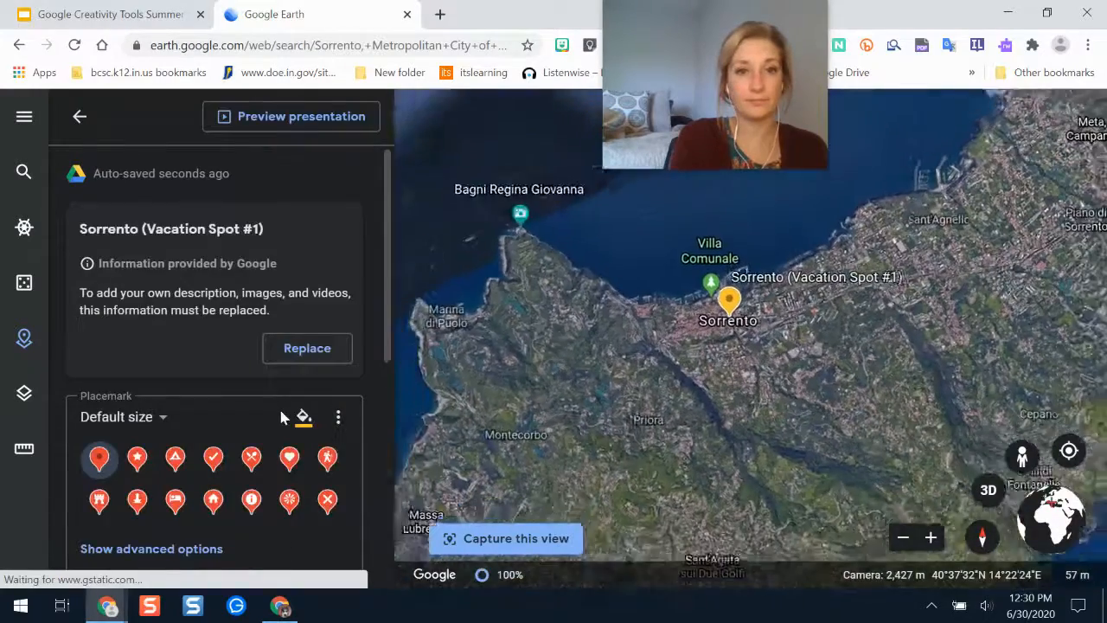
scroll(388, 282, down, 3)
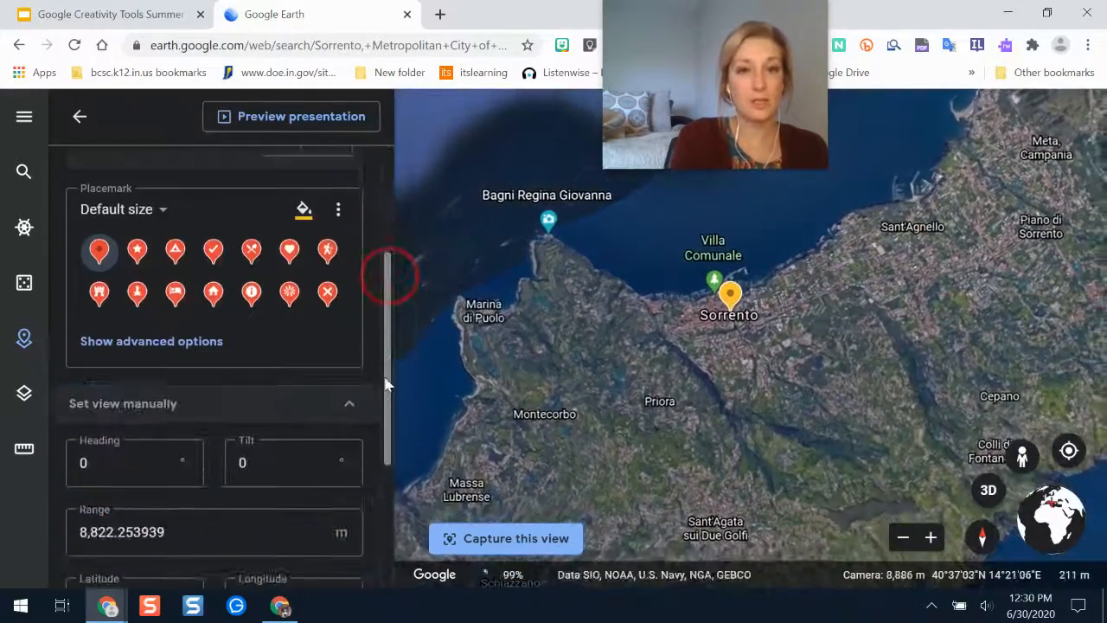
drag(382, 332, 400, 238)
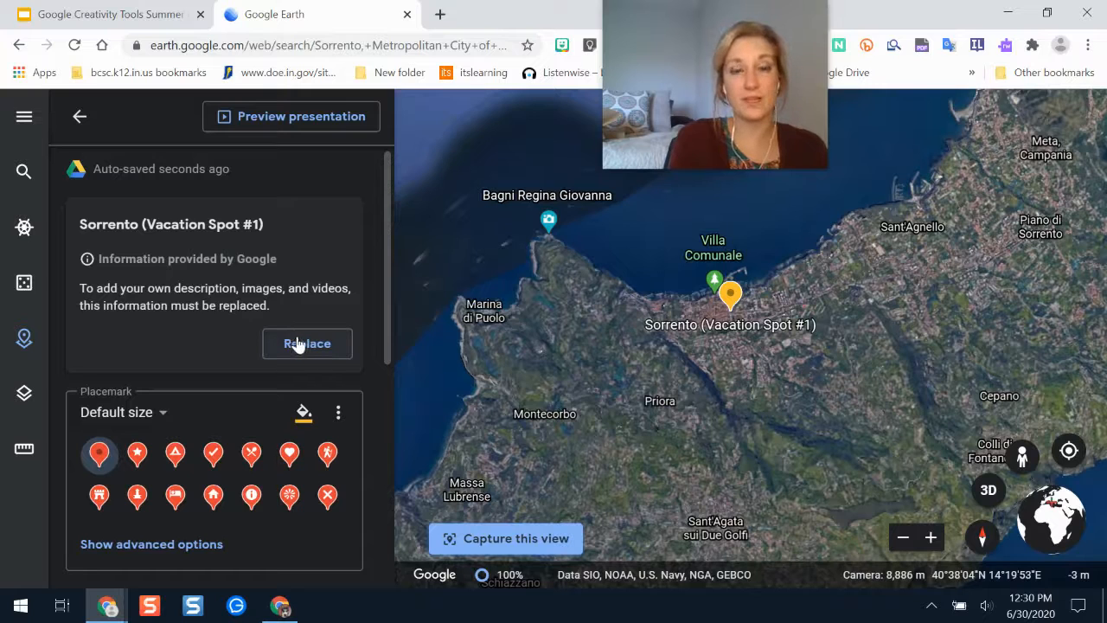
drag(386, 246, 396, 173)
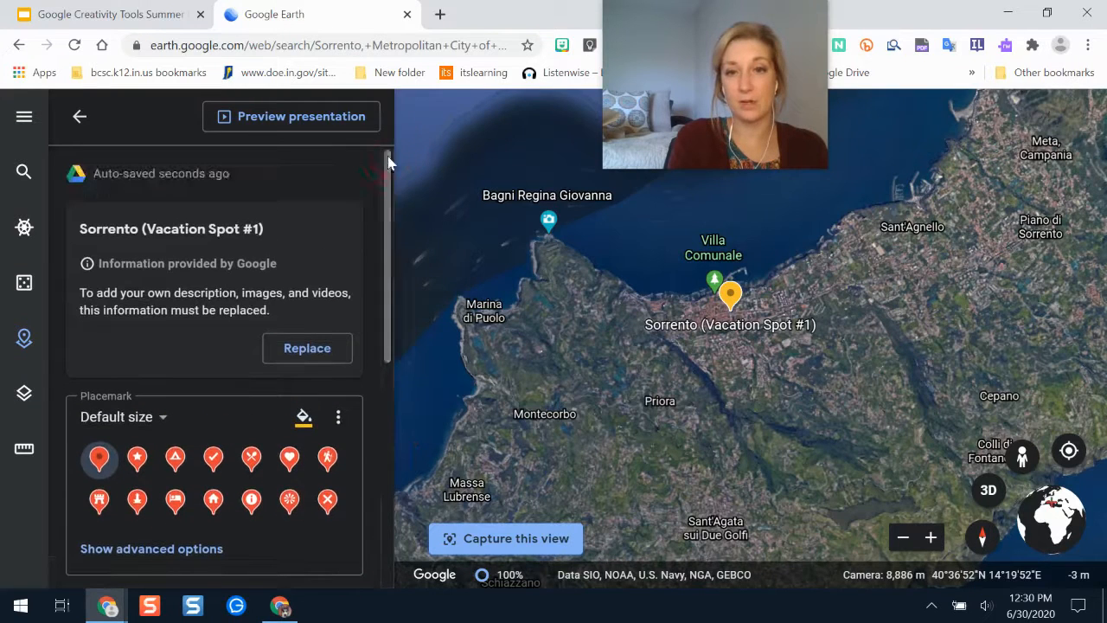
click(80, 119)
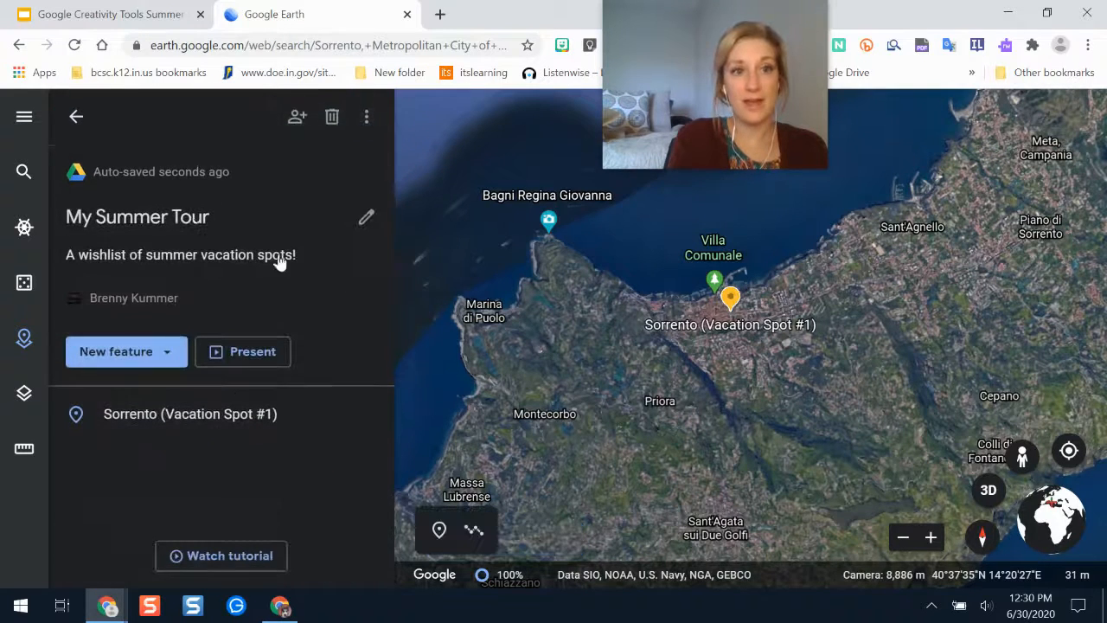
Search for a new place to add to the project using "santorini" and fly to Santorini, Greece
click(147, 352)
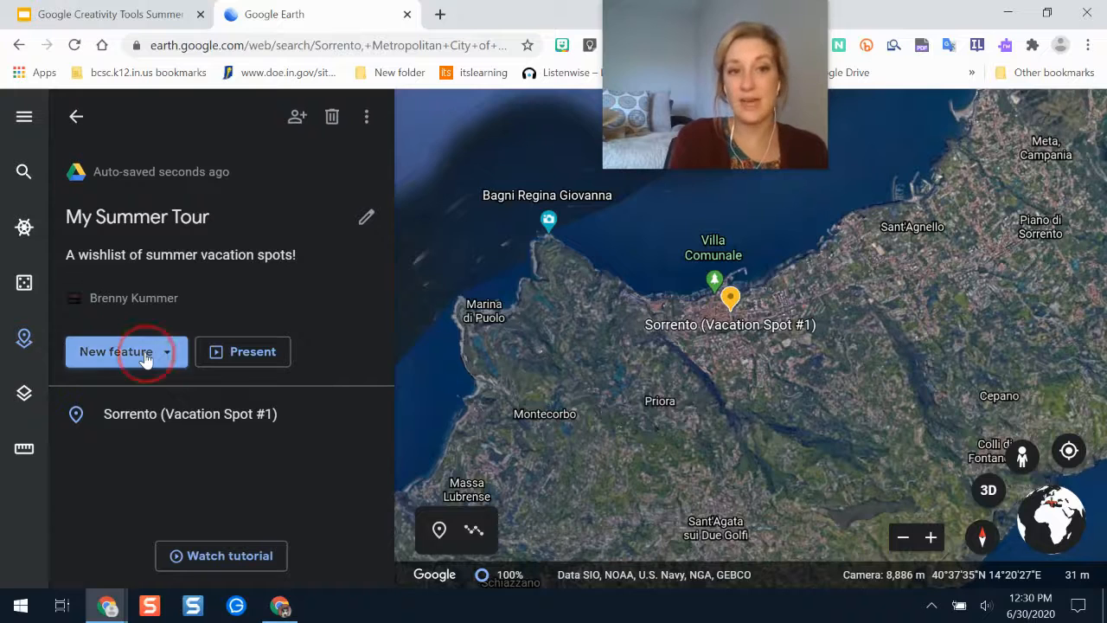
click(162, 370)
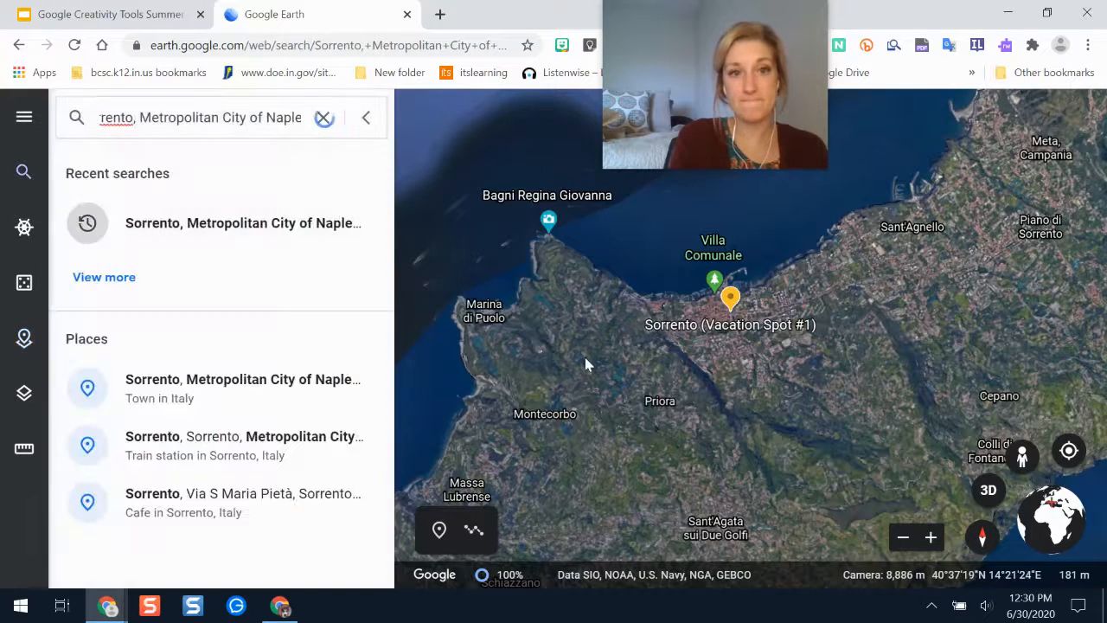
triple_click(209, 125)
text(santorini)
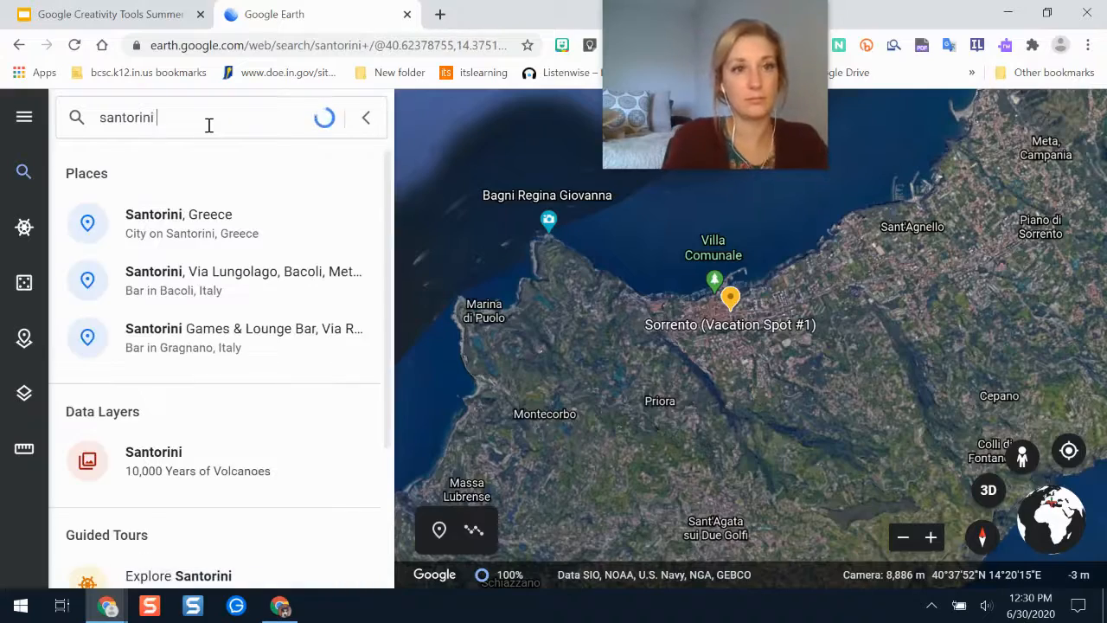
click(211, 210)
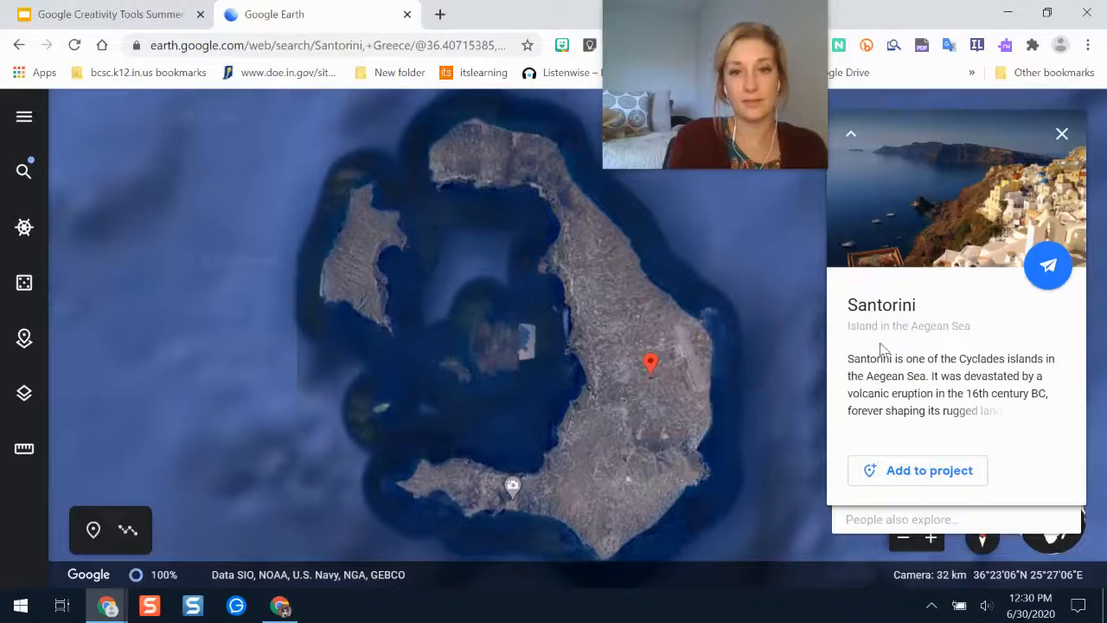
Save Santorini to the My Summer Tour project with the place title "Santorini (Vacation Spot #2)" and dismiss its info card
click(915, 474)
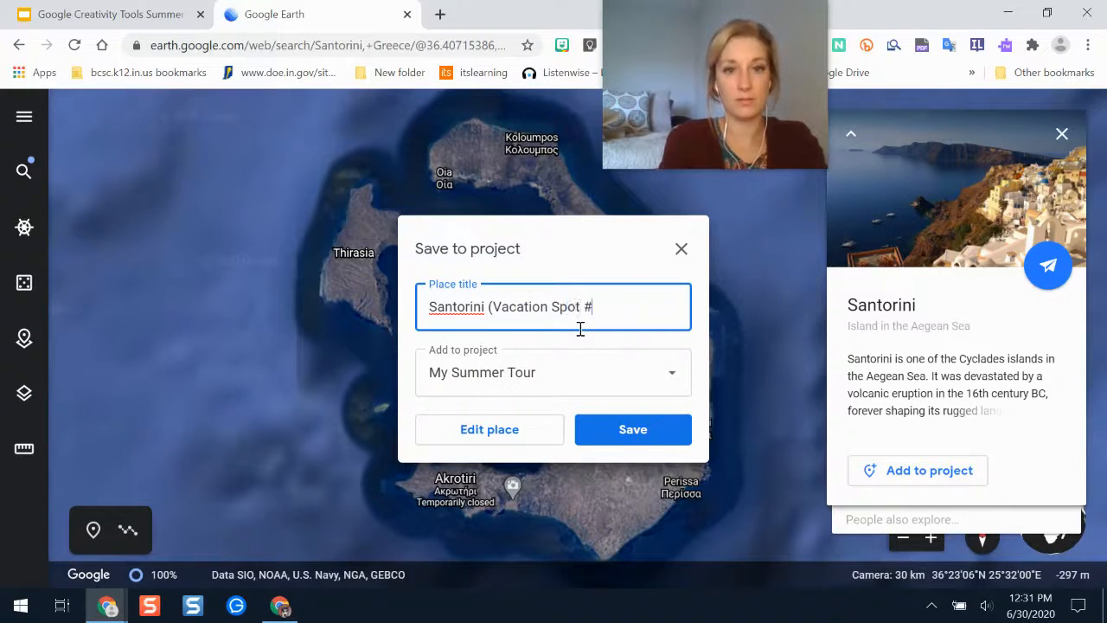
click(632, 433)
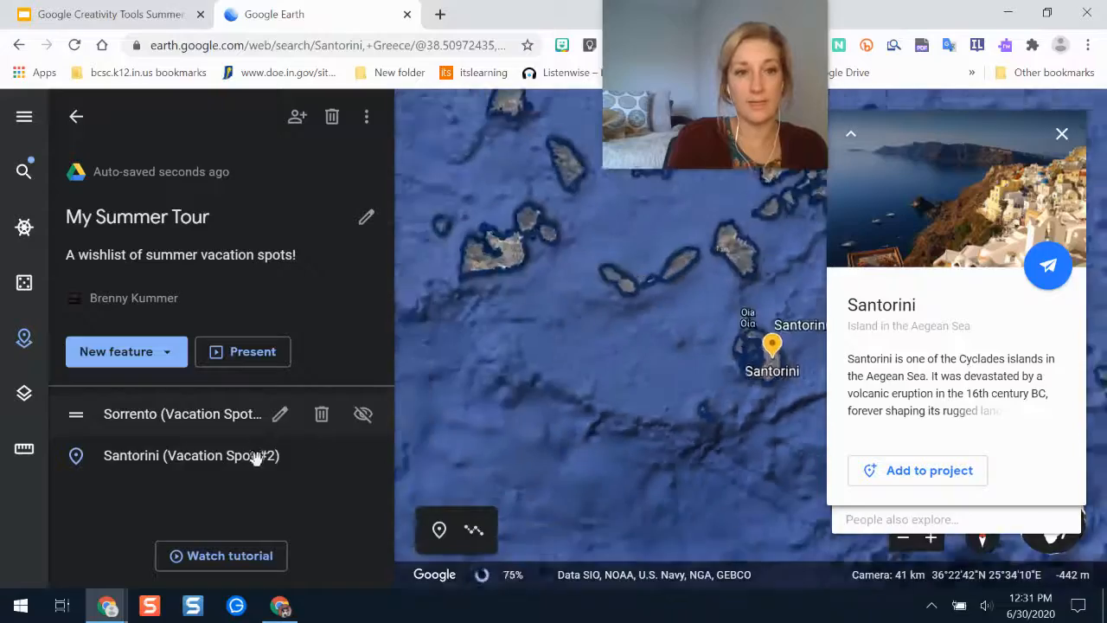
click(1062, 136)
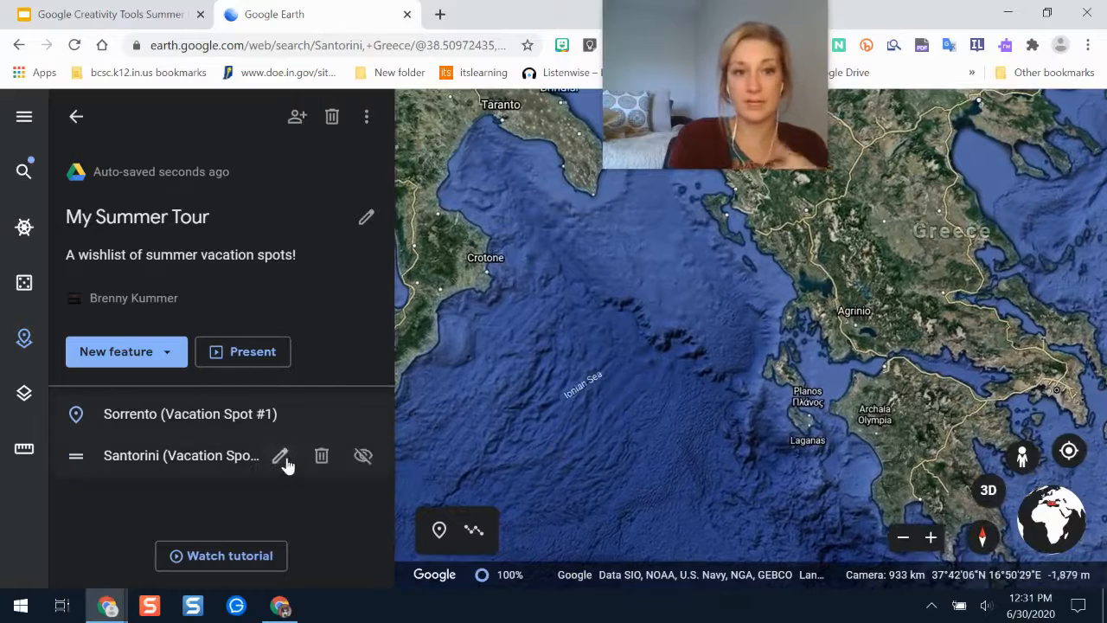
Add a fullscreen slide to the project and title it "Onwards to Spain!"
click(159, 353)
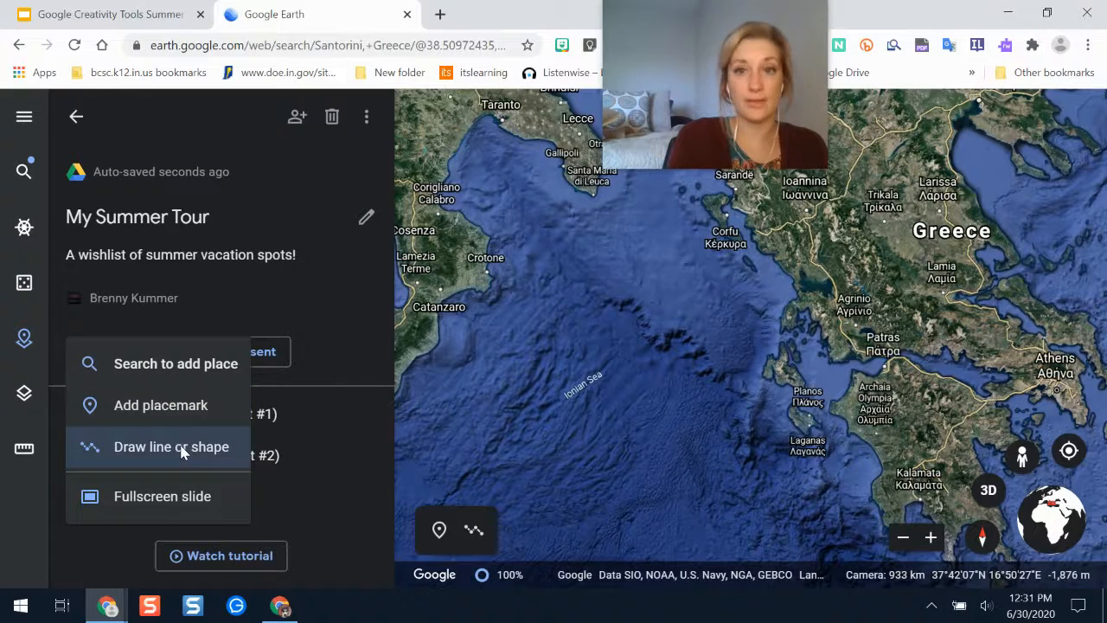
click(170, 501)
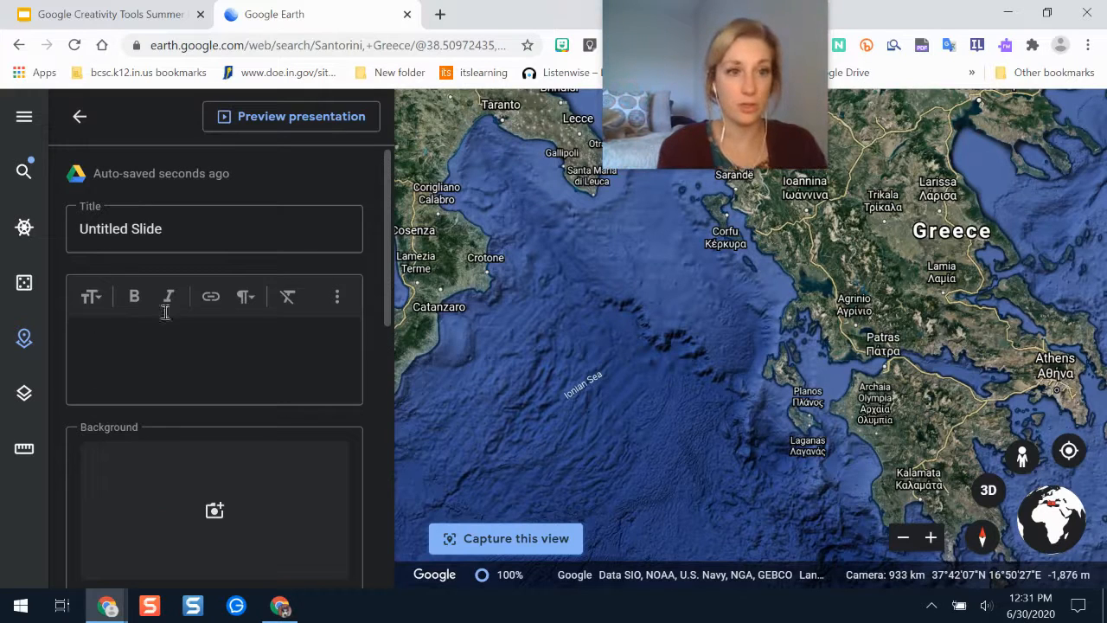
click(164, 225)
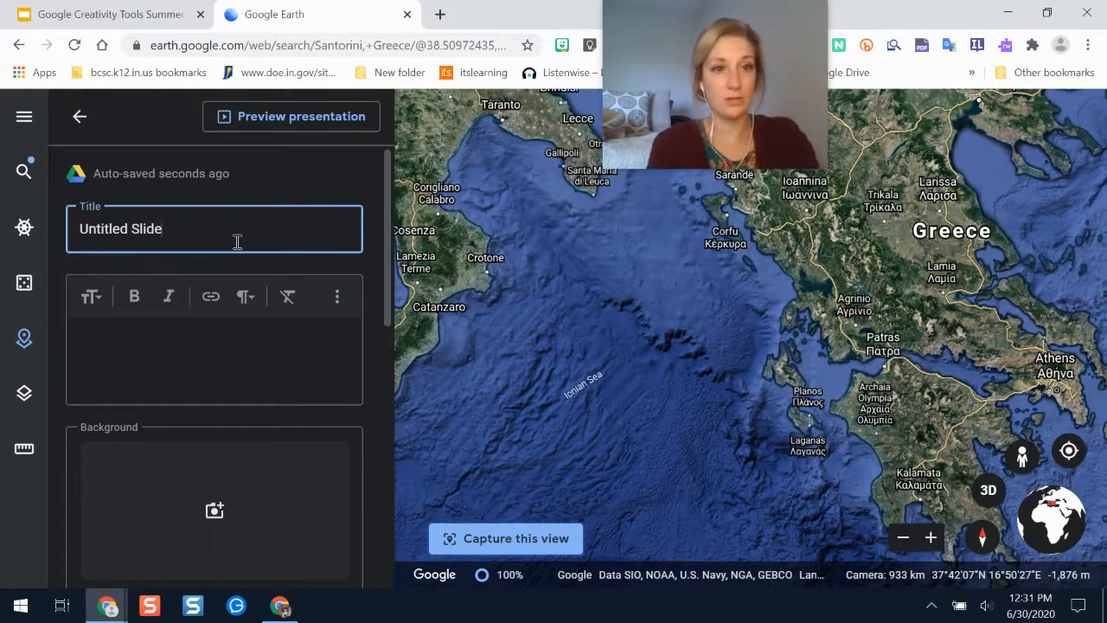
key(ctrl+a)
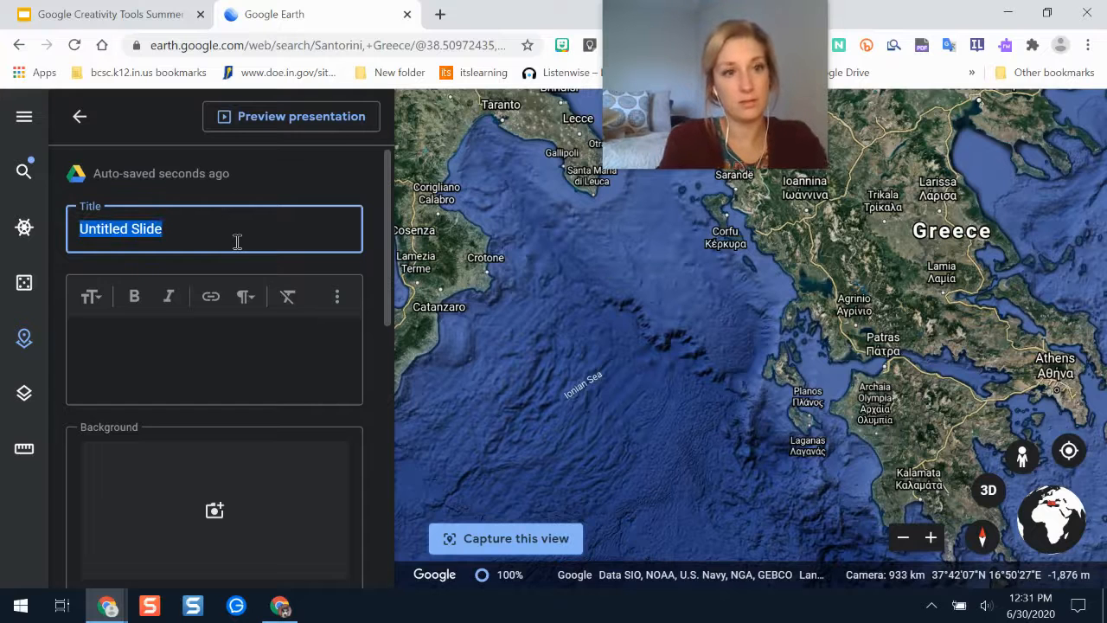
text(Onwards to Spain!)
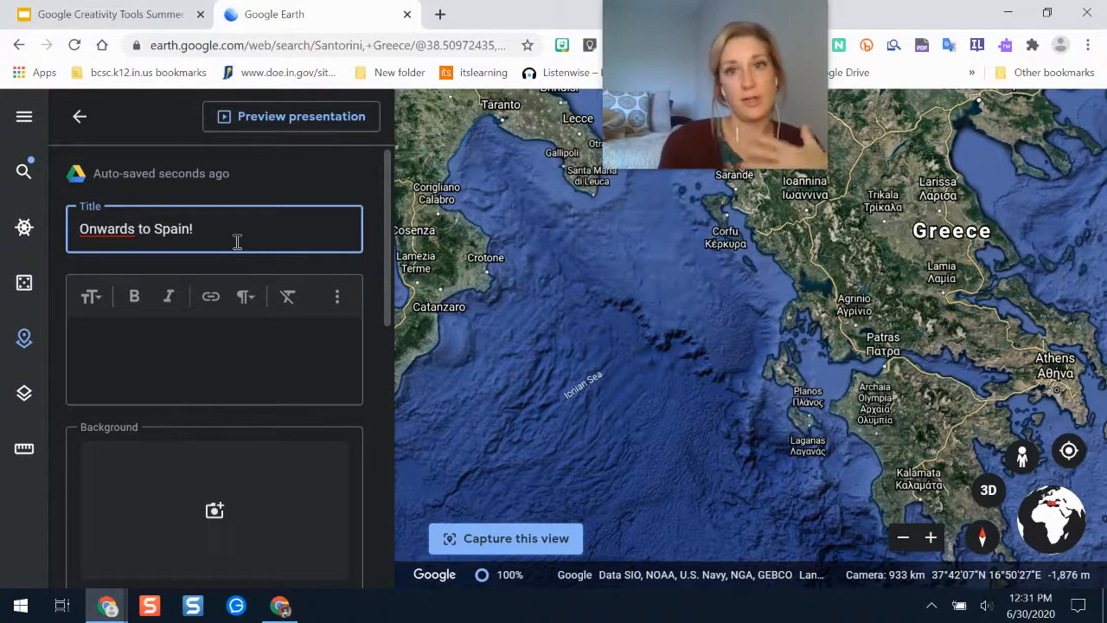
Enter "Let's now to go Spain!" as the slide's description text
click(172, 350)
text(Let's no)
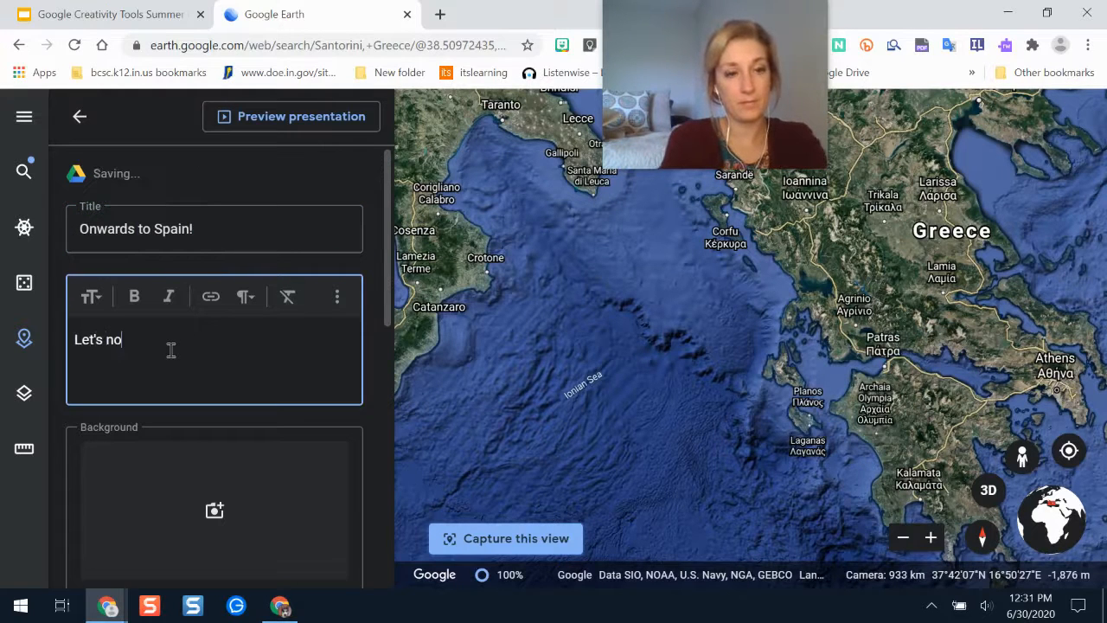
text(w to go Spain!)
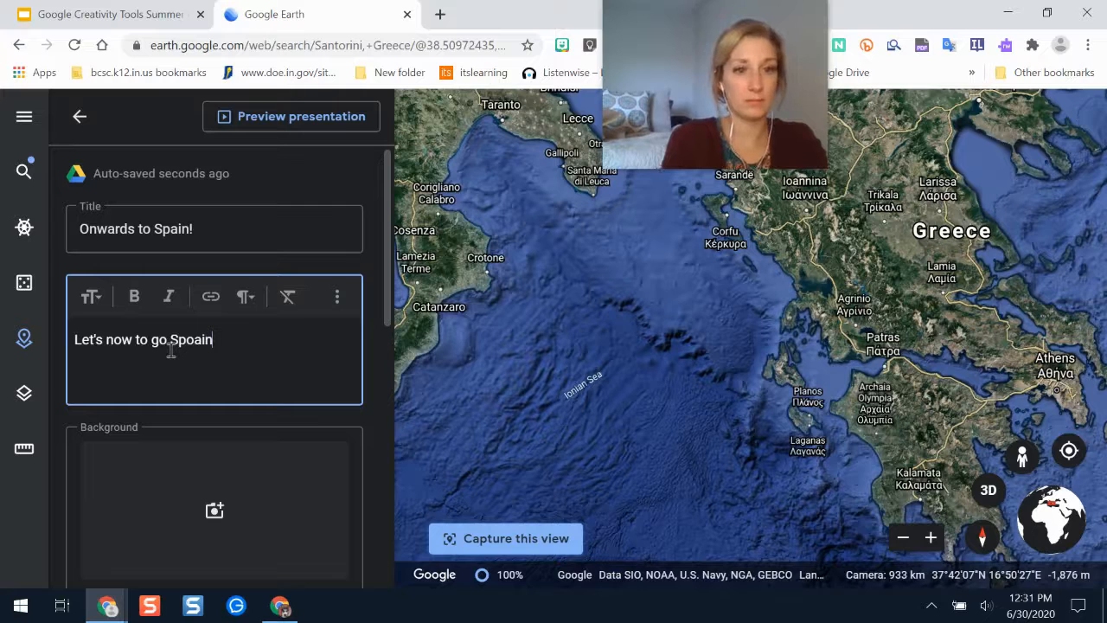
Run a Google image search for "spain" and use the photo of the hillside city beside a river as the slide background
click(218, 512)
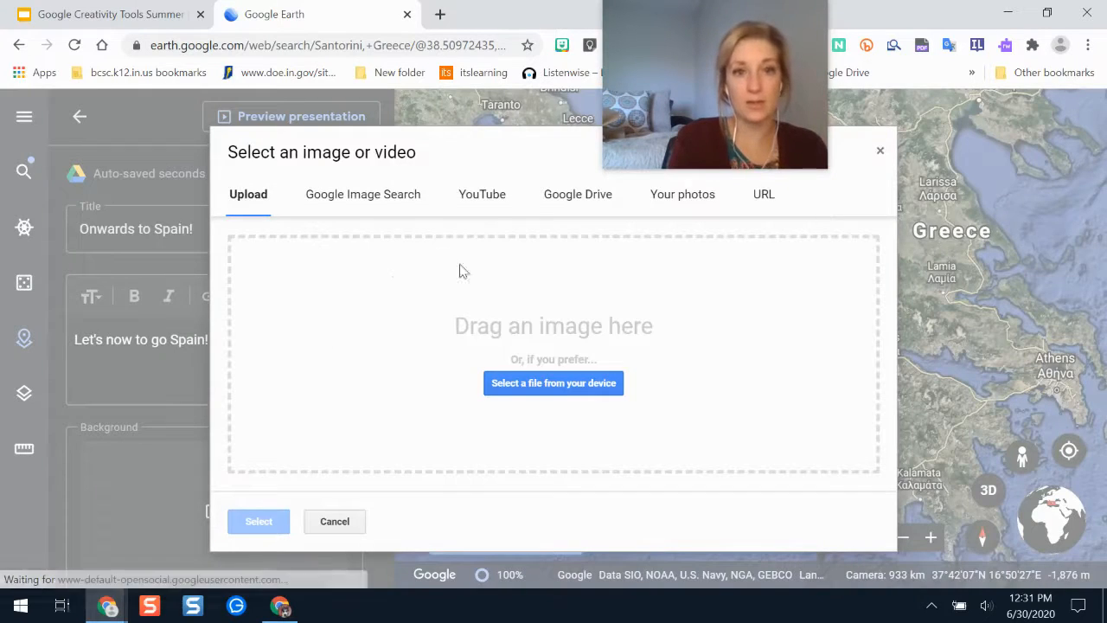
click(377, 200)
text(spain)
key(Return)
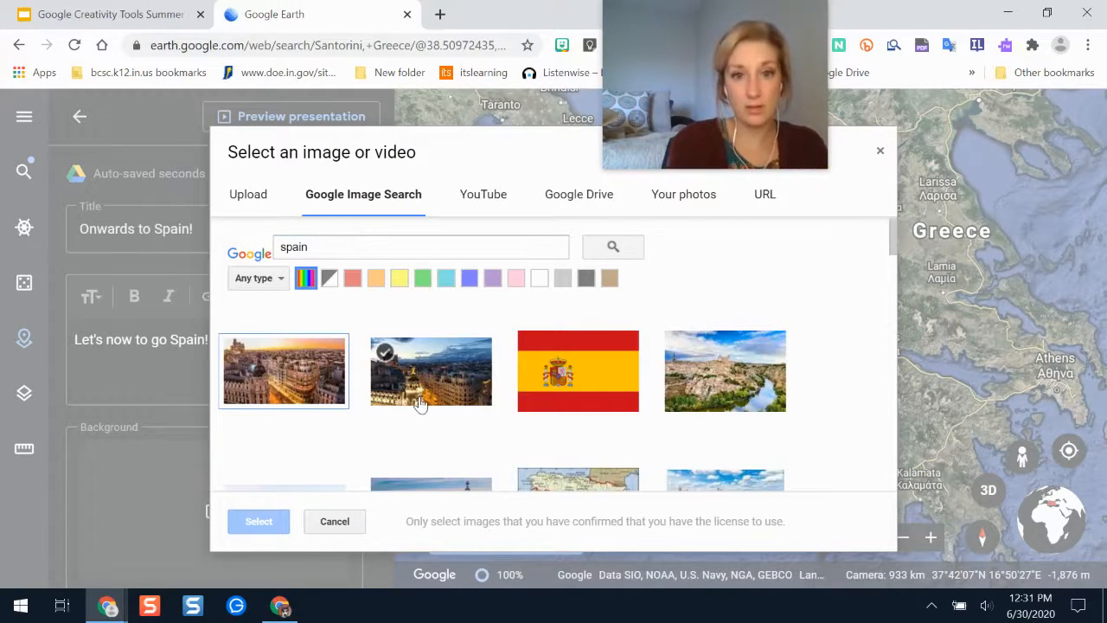
click(718, 381)
click(258, 522)
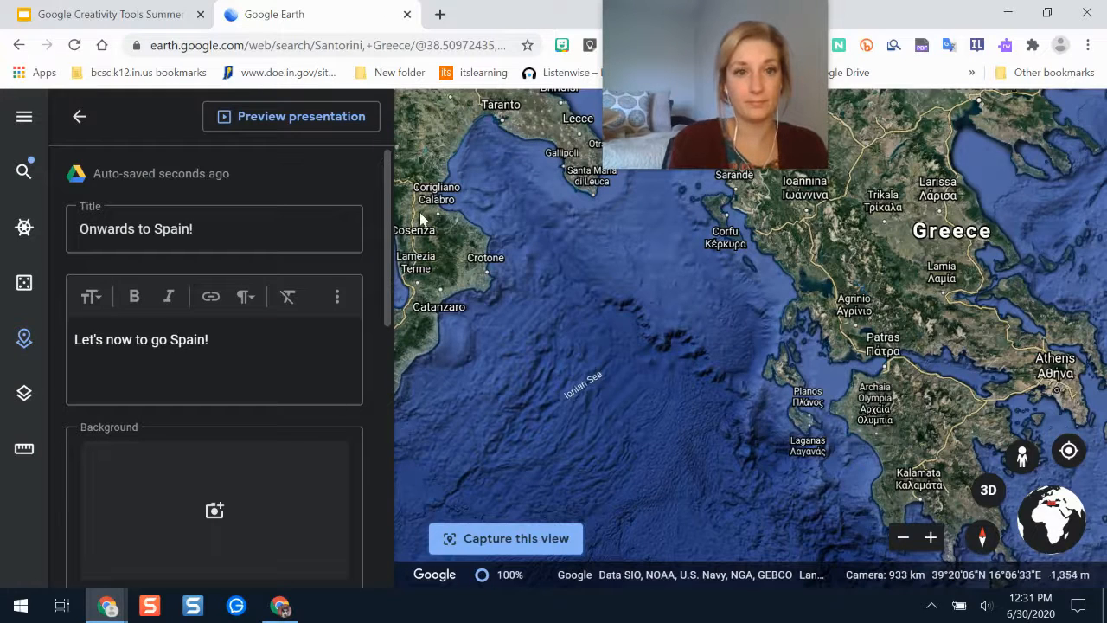
Try dark blue as the slide's background color, settling on the lighter green
drag(389, 208, 391, 276)
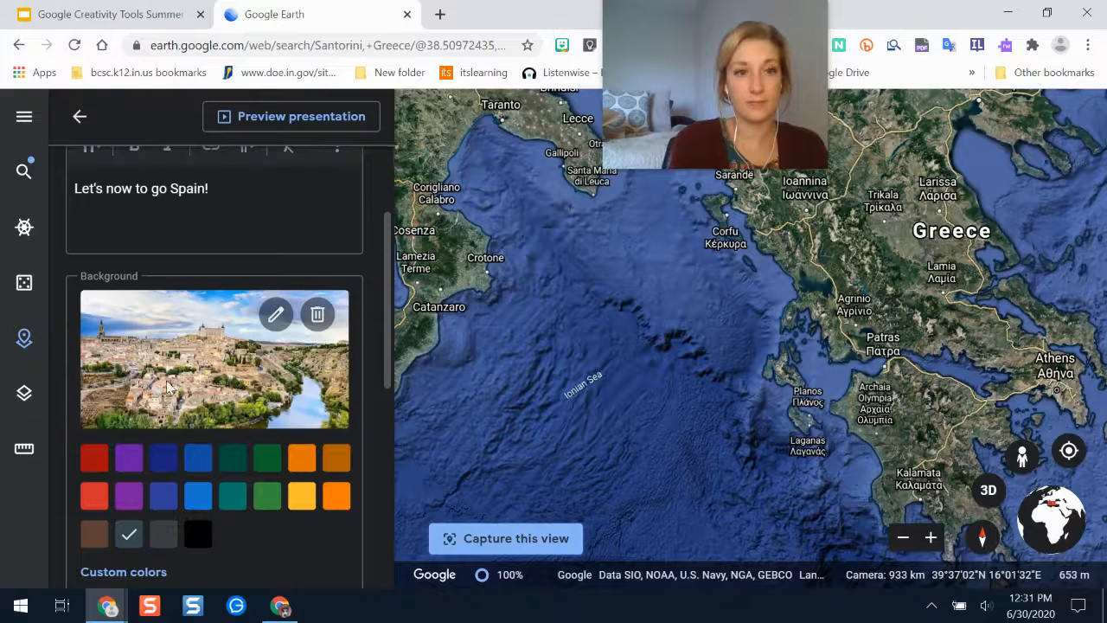
click(156, 461)
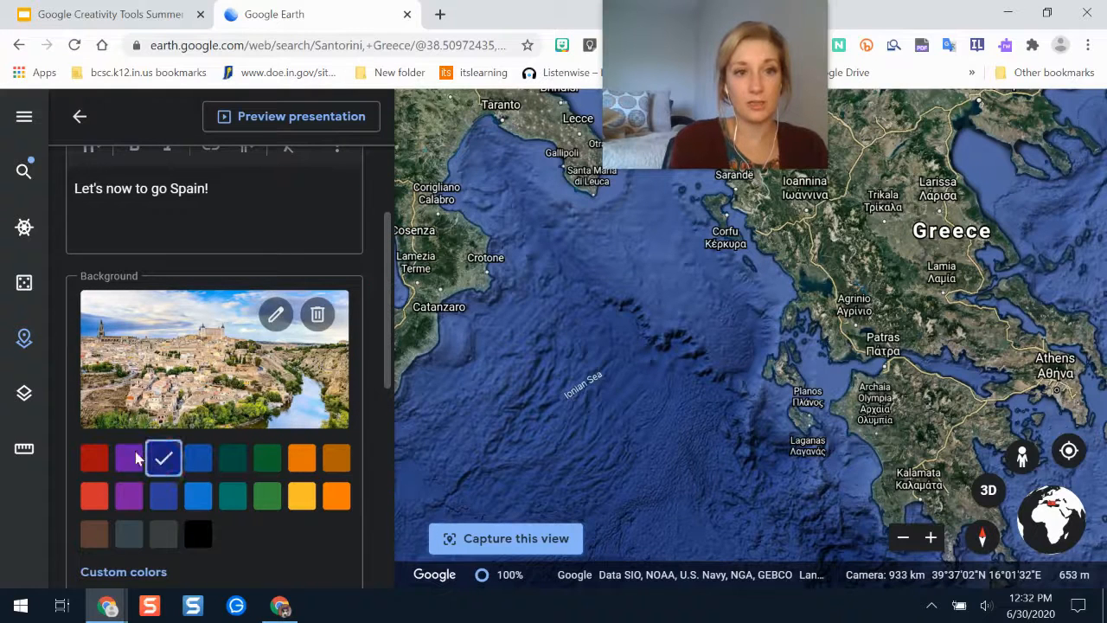
click(267, 496)
Review the slide's manual view settings and return to the project overview
drag(390, 376, 400, 586)
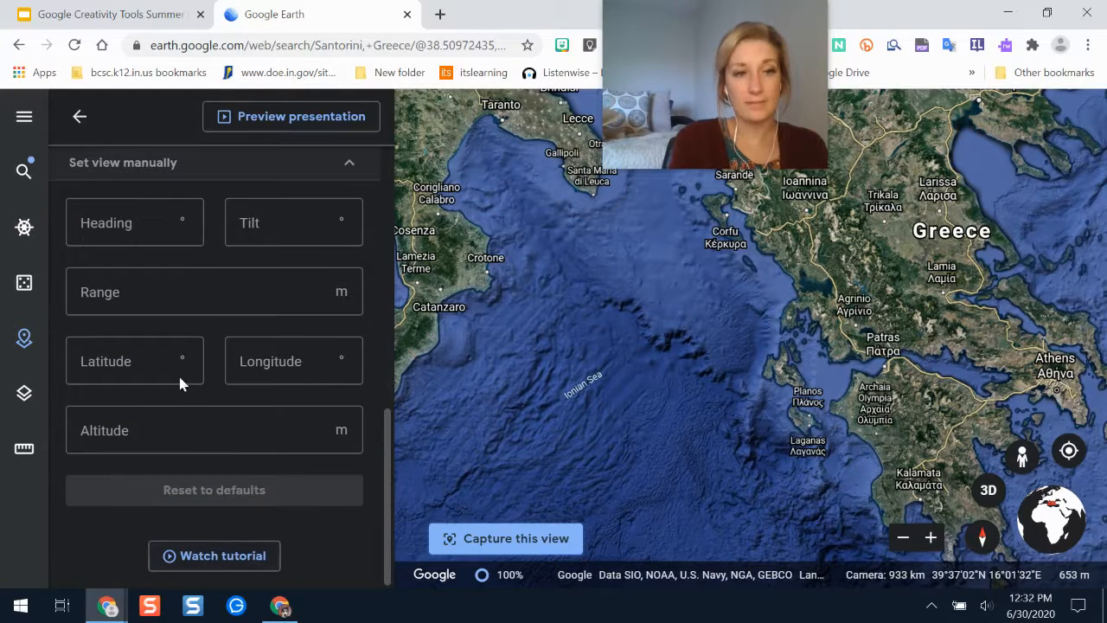
drag(388, 527, 400, 213)
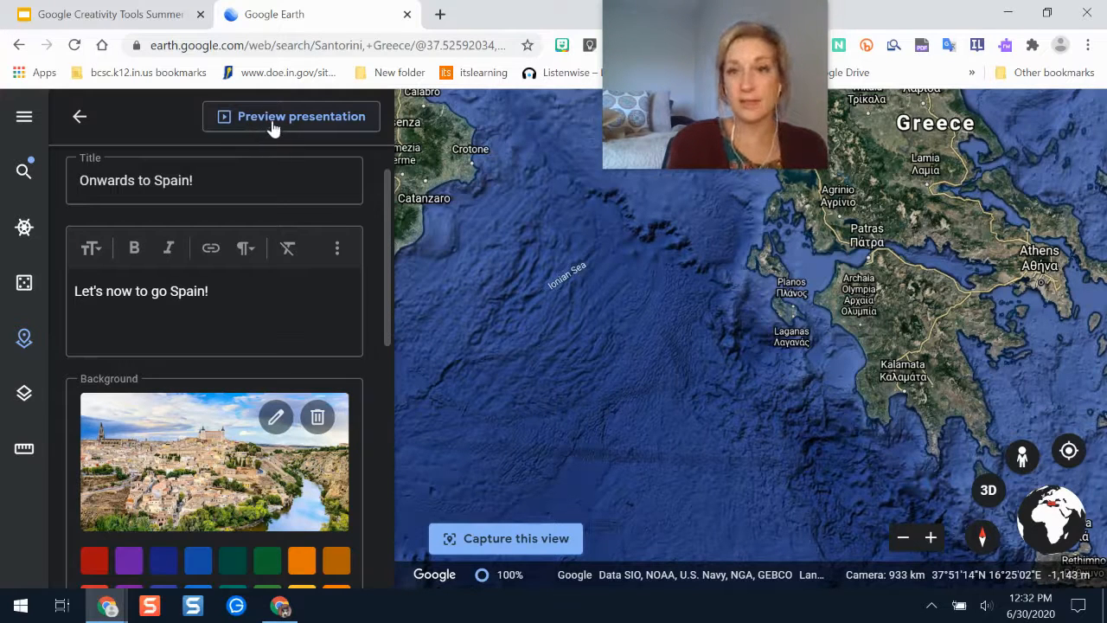
click(79, 116)
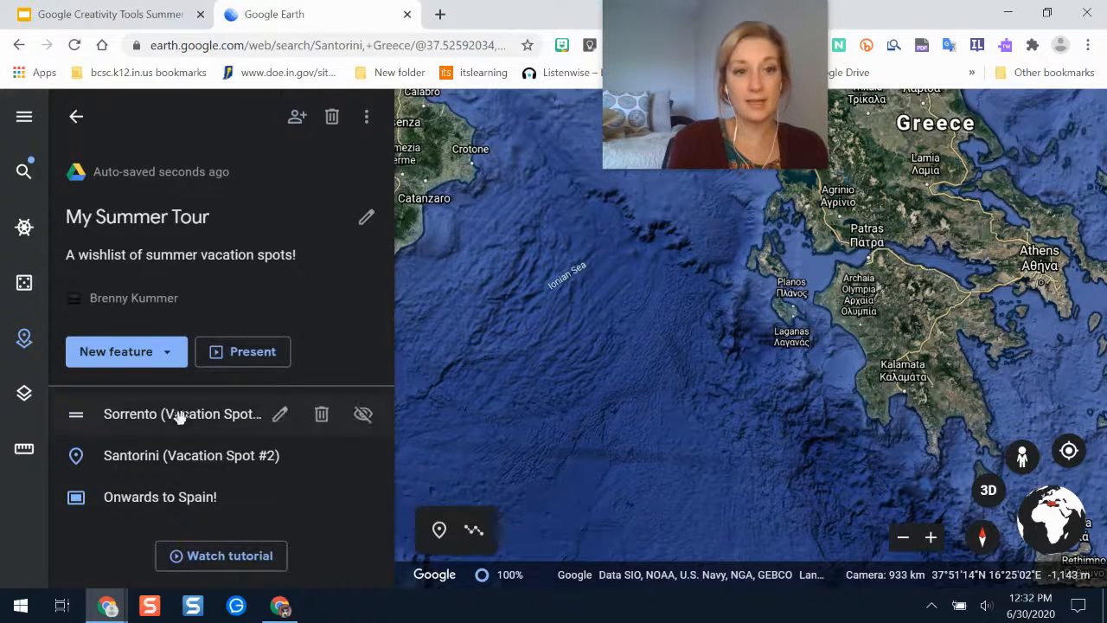
Search for another place to add to the project using "madrid" and fly to Madrid, Spain
click(151, 359)
click(189, 368)
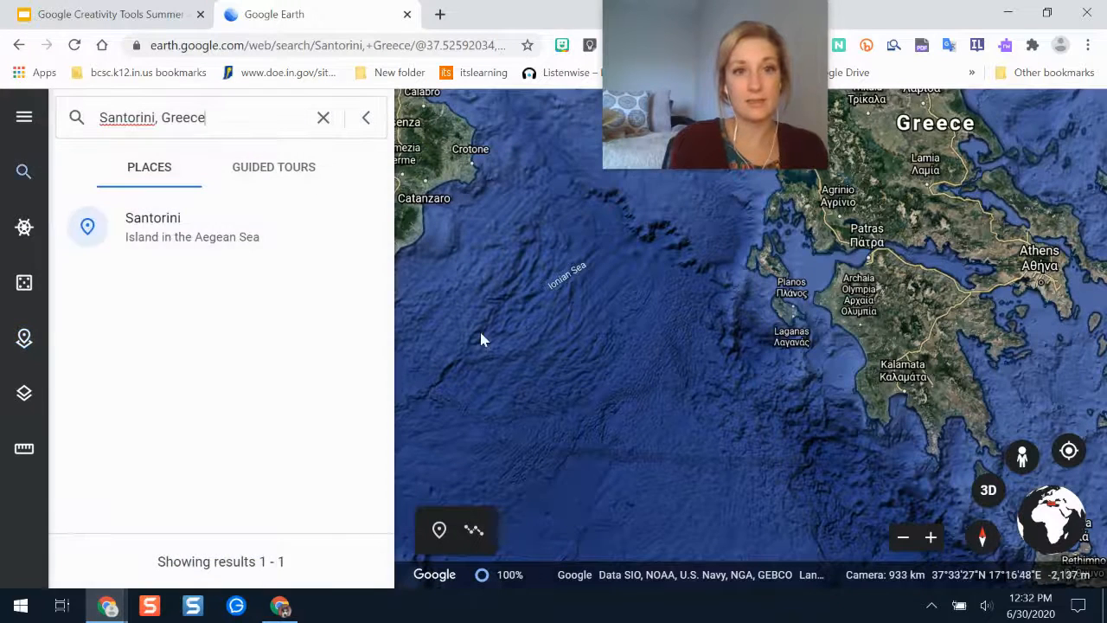
click(167, 130)
text(madrid)
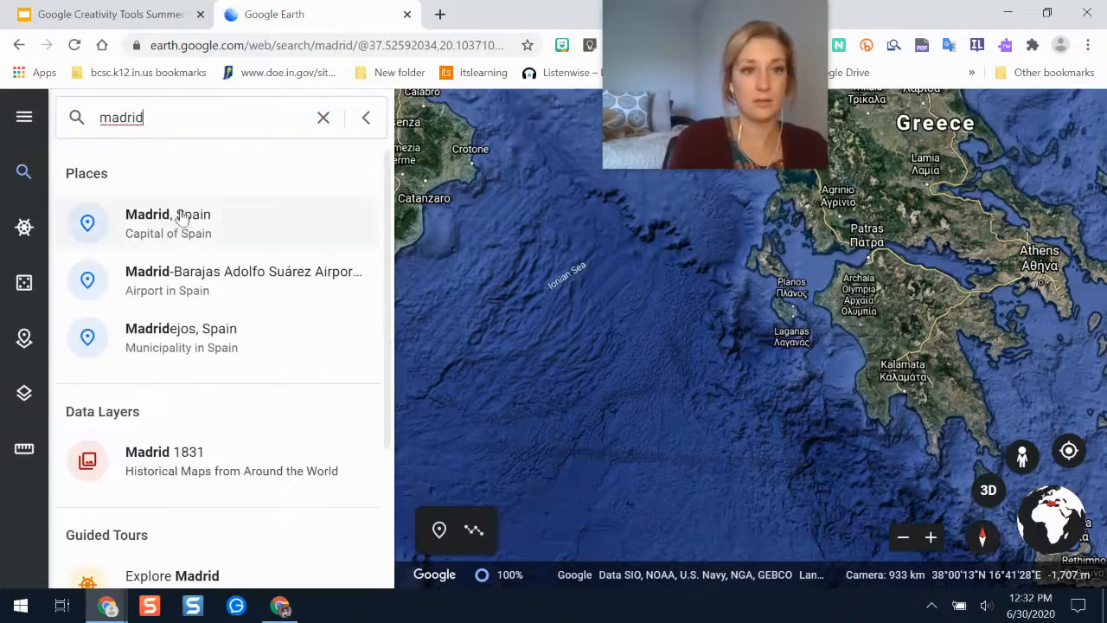
click(181, 216)
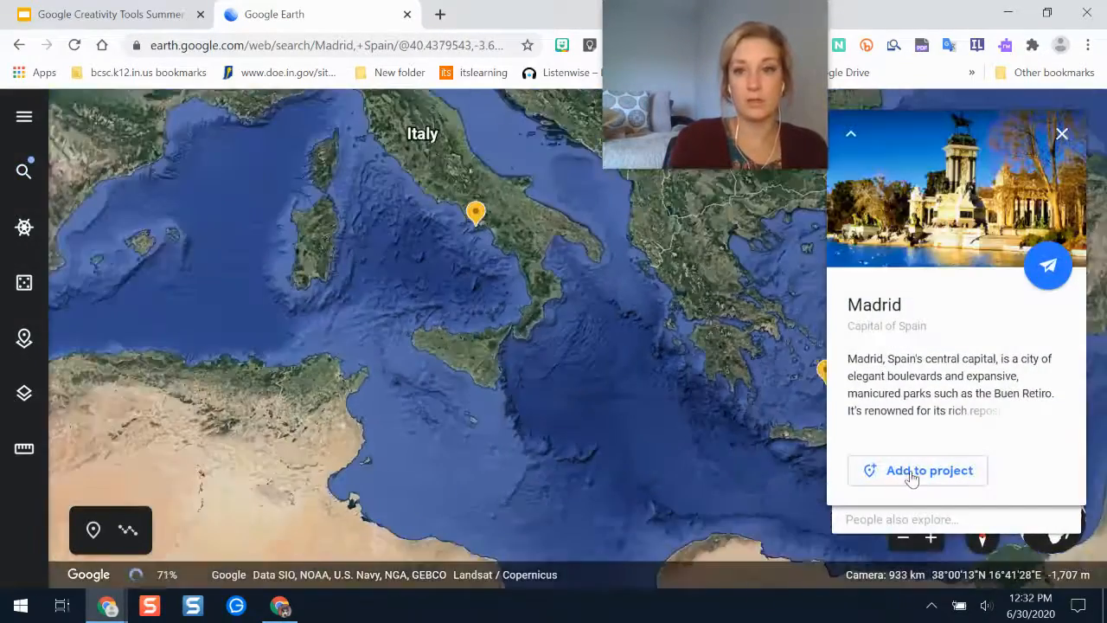
Save Madrid to the My Summer Tour project under the place title "Madrid" and dismiss its info card
click(911, 475)
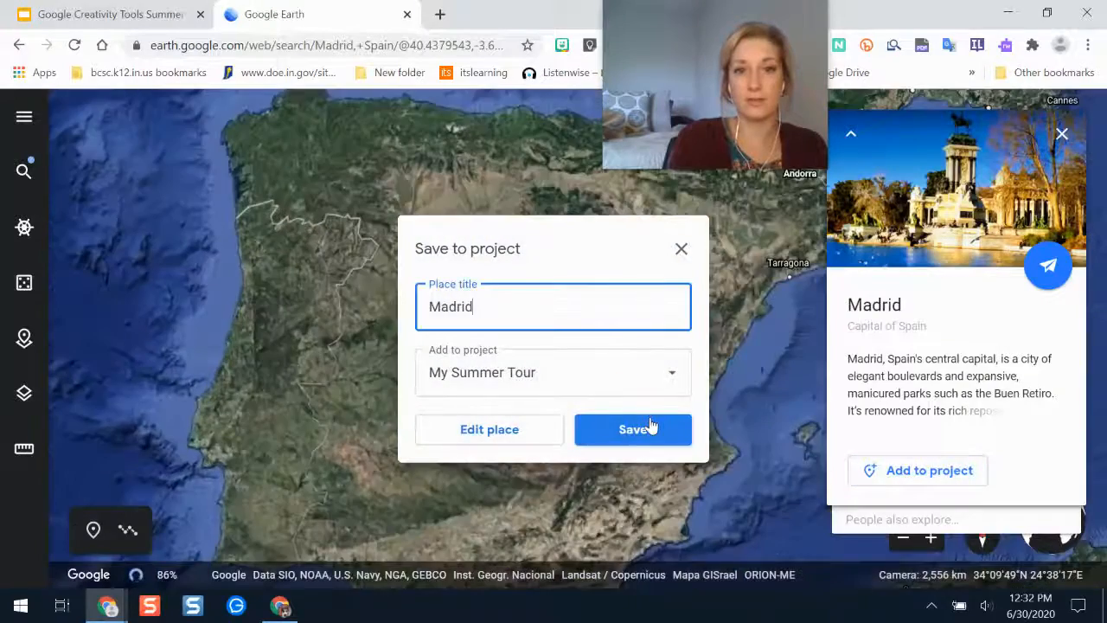
click(651, 427)
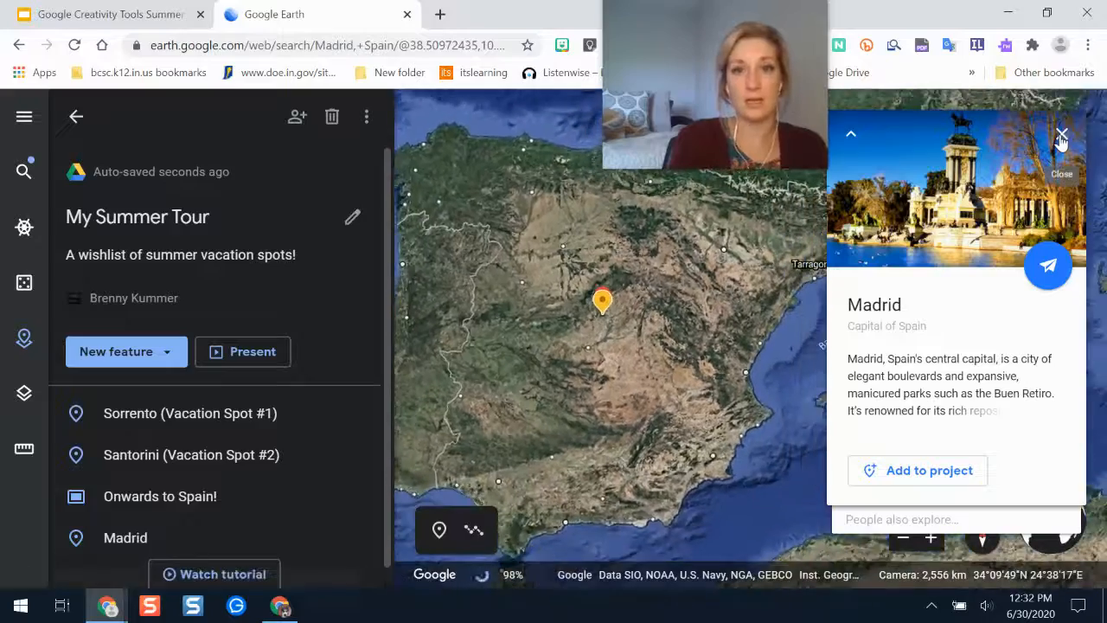
click(1062, 141)
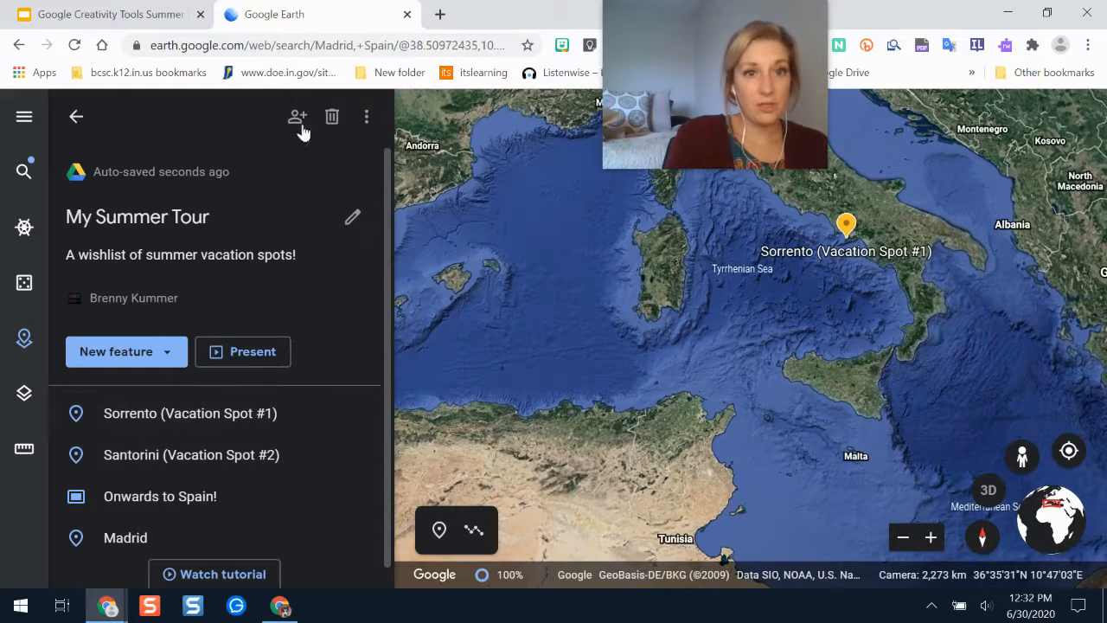
Present the My Summer Tour project, view its table of contents, and advance to the Santorini stop
click(233, 353)
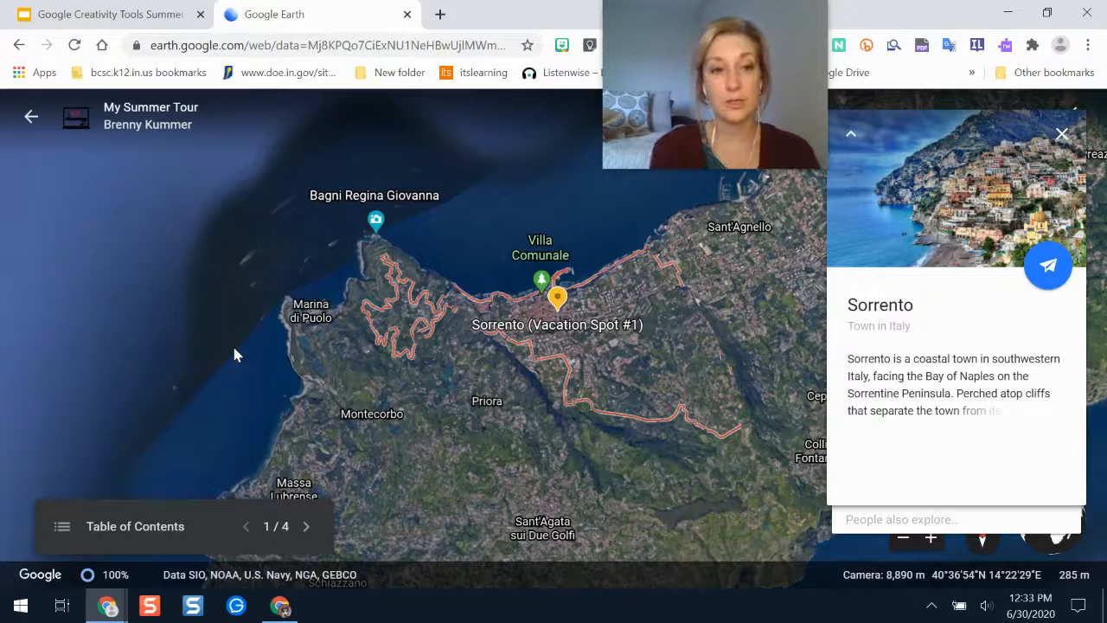
click(62, 528)
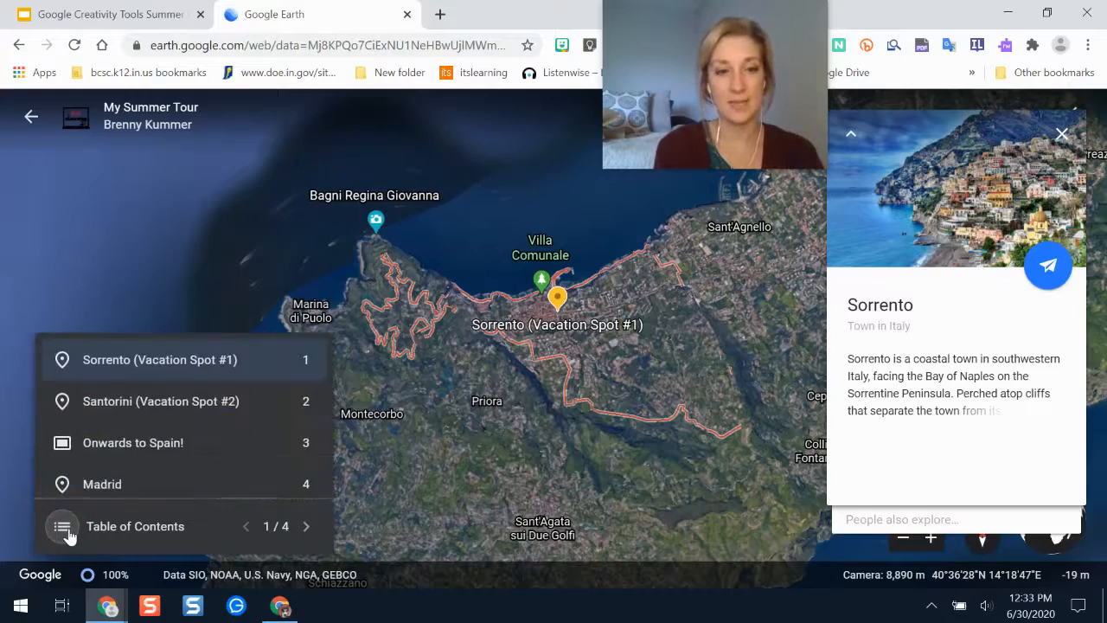
click(306, 527)
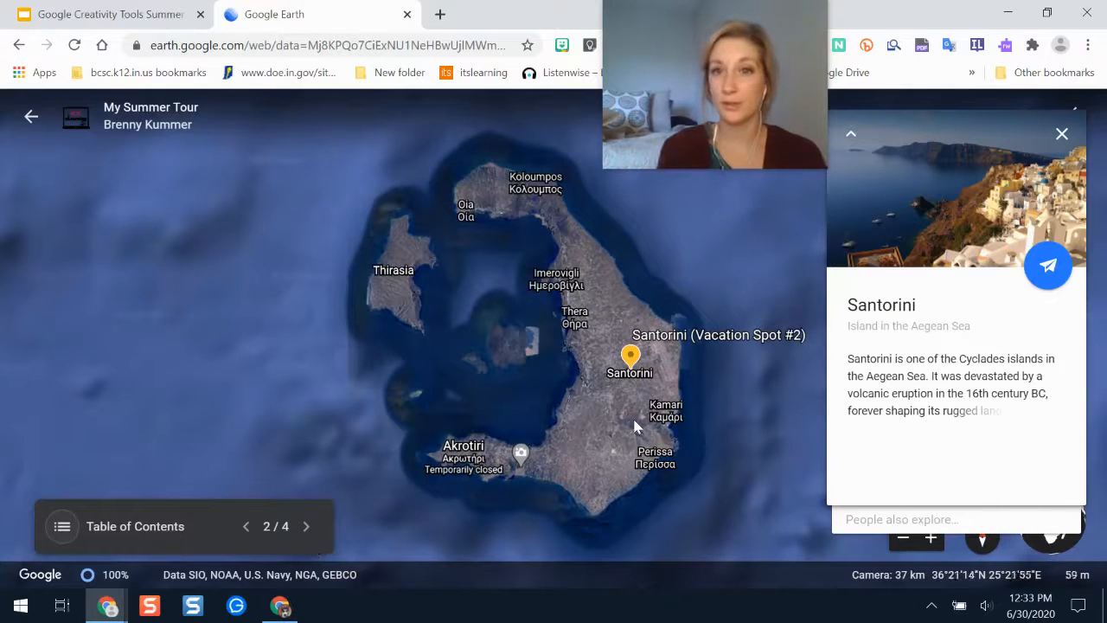
Collapse the Santorini info card and enter Street View at a spot on the island
click(851, 138)
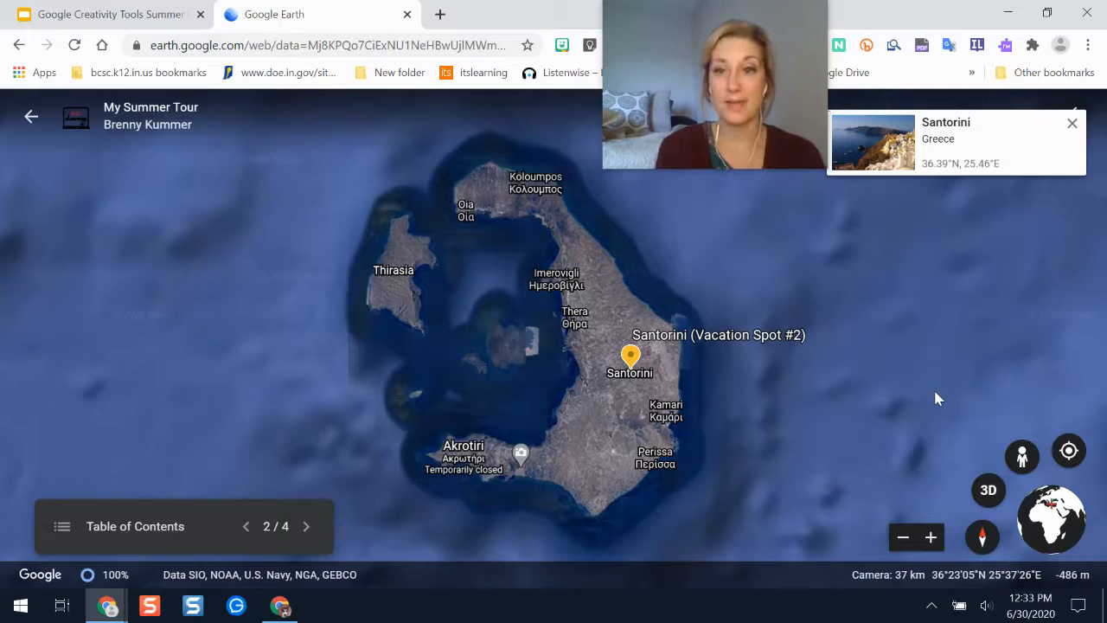
click(932, 538)
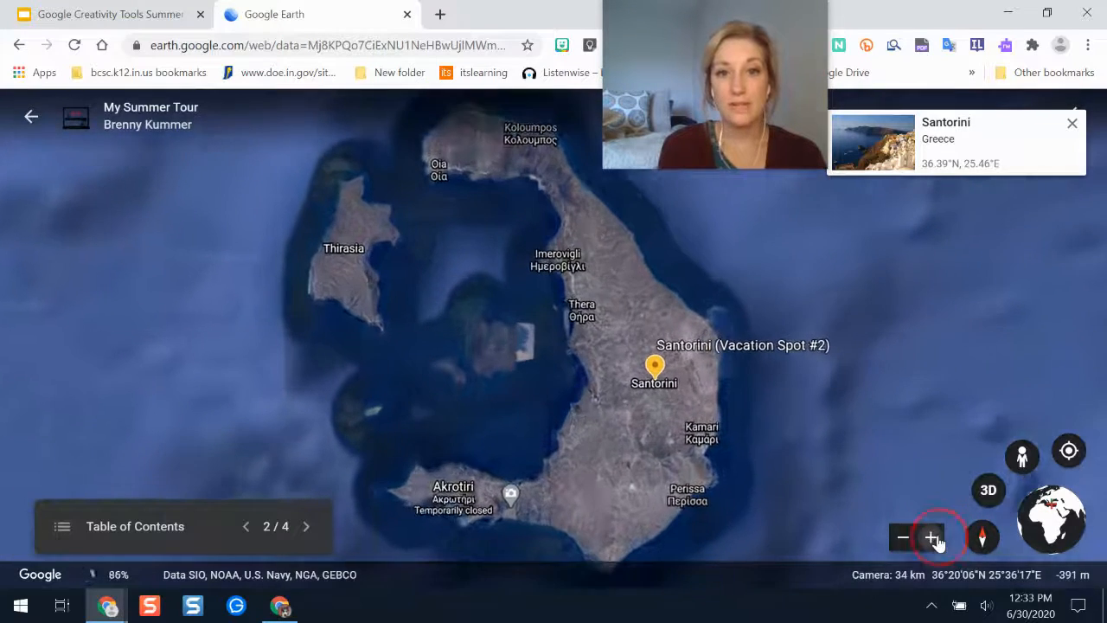
click(932, 538)
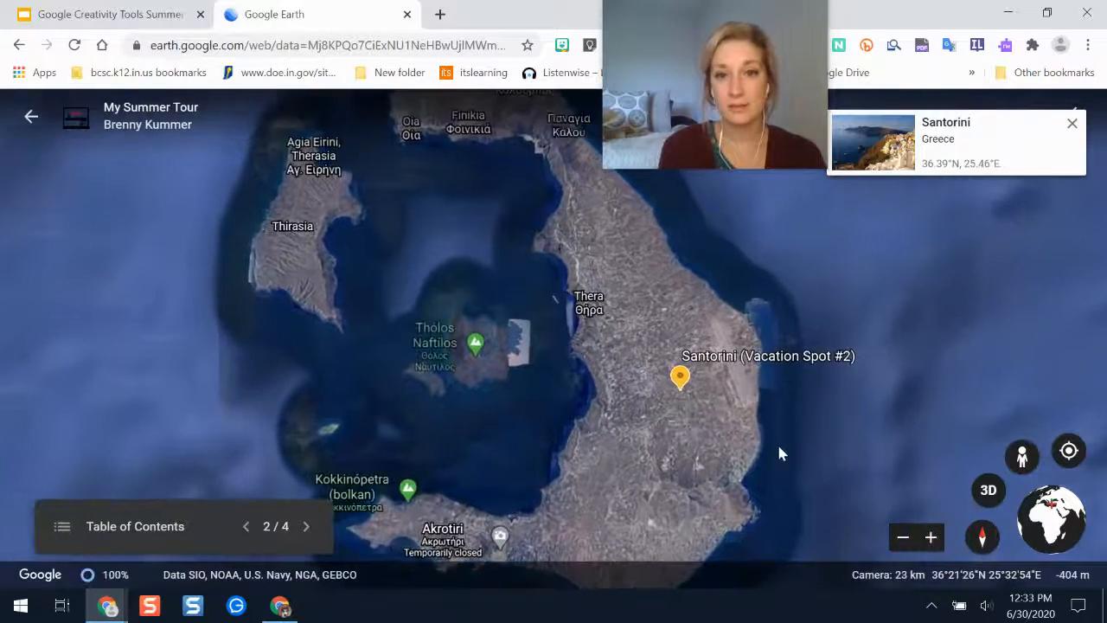
drag(777, 443, 687, 346)
drag(1024, 461, 588, 193)
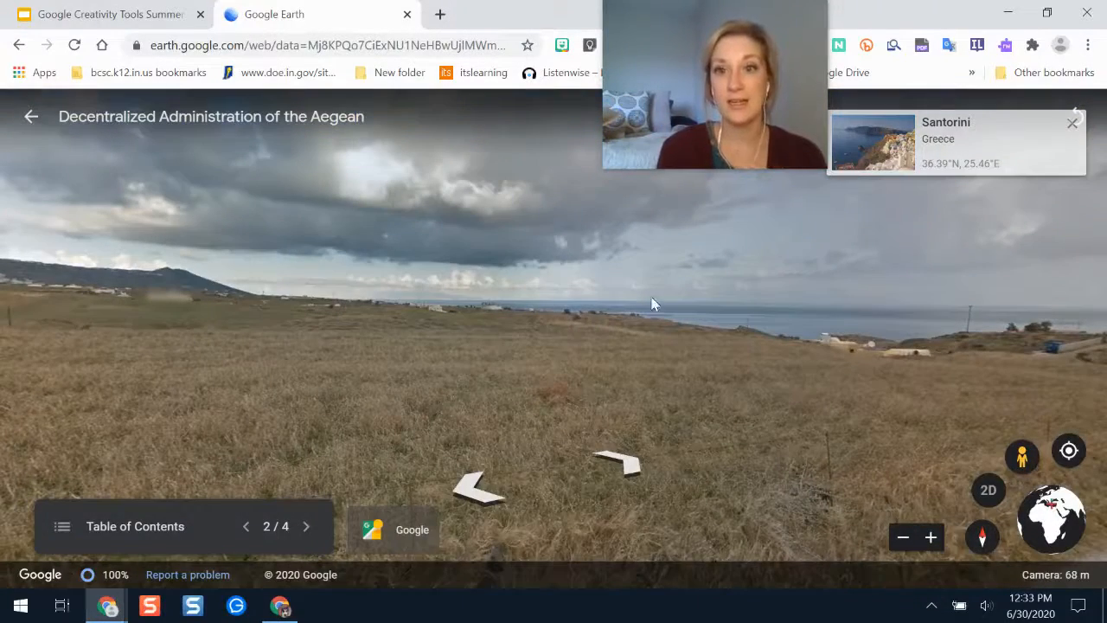
Look around the Santorini Street View, turning from the open field to the road and back hills
drag(541, 343, 156, 341)
drag(751, 370, 186, 381)
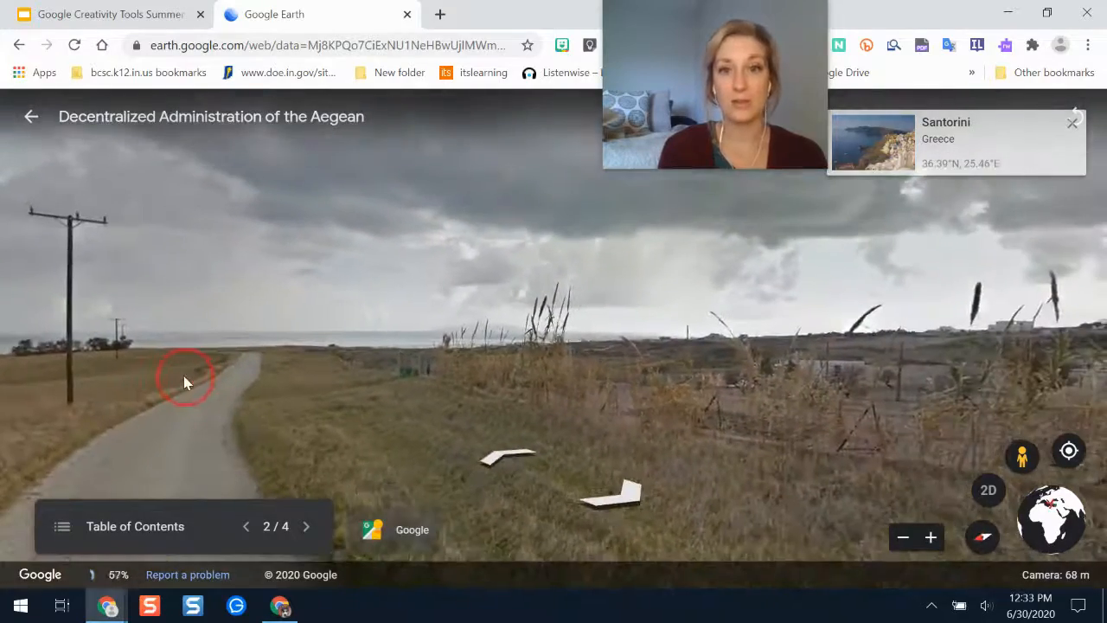
drag(530, 387, 129, 245)
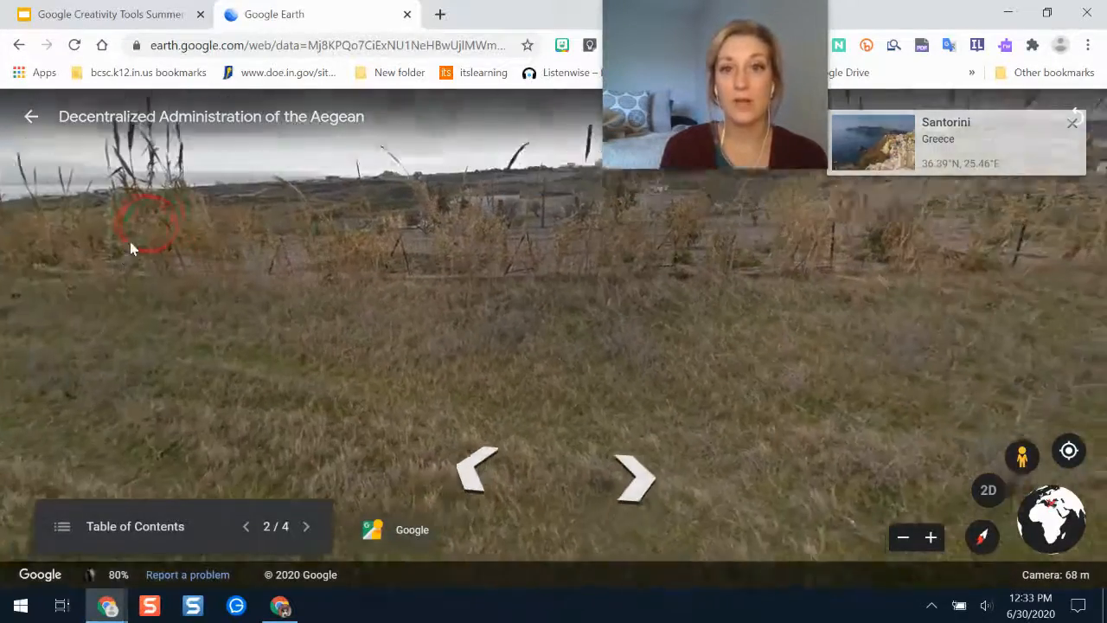
drag(655, 306, 324, 296)
drag(696, 308, 646, 353)
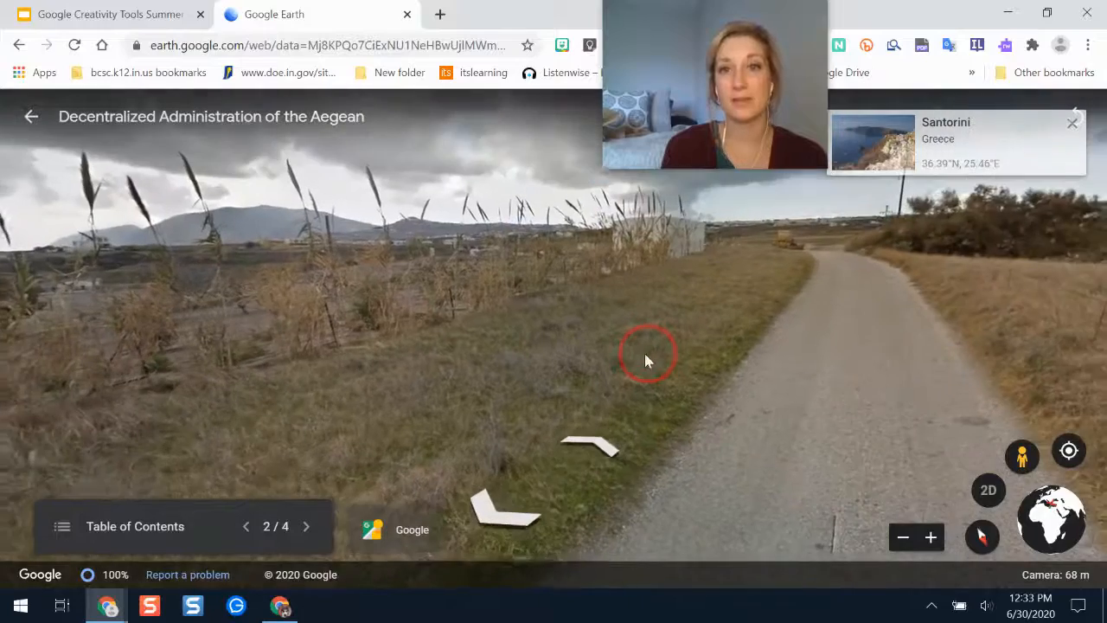
Advance the presentation through the "Onwards to Spain!" slide to the Madrid stop and close Google Earth
click(307, 527)
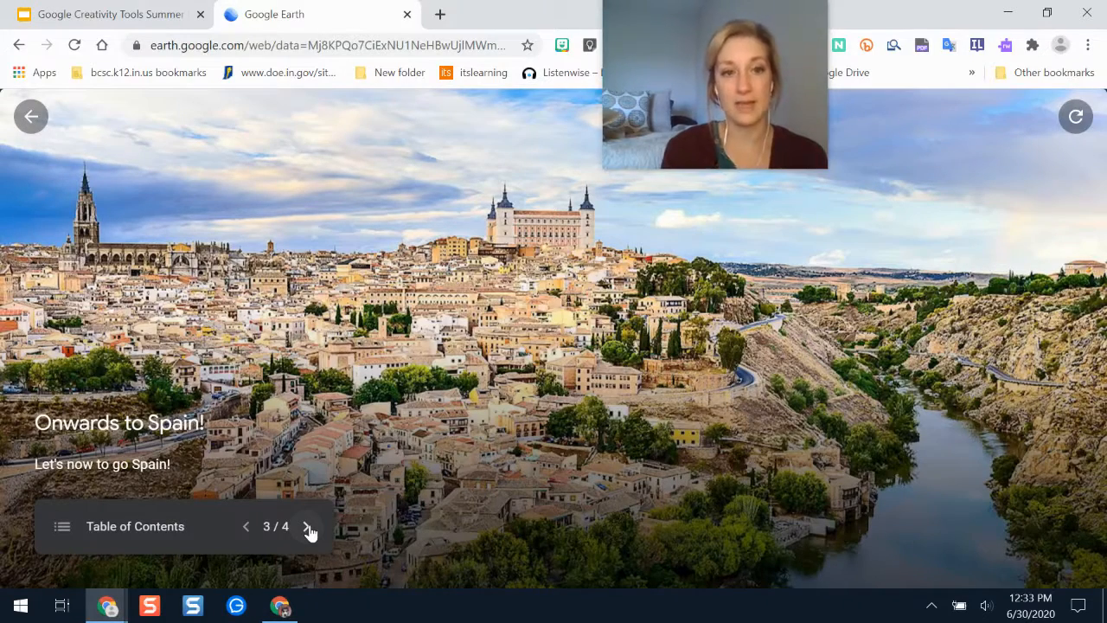
click(308, 527)
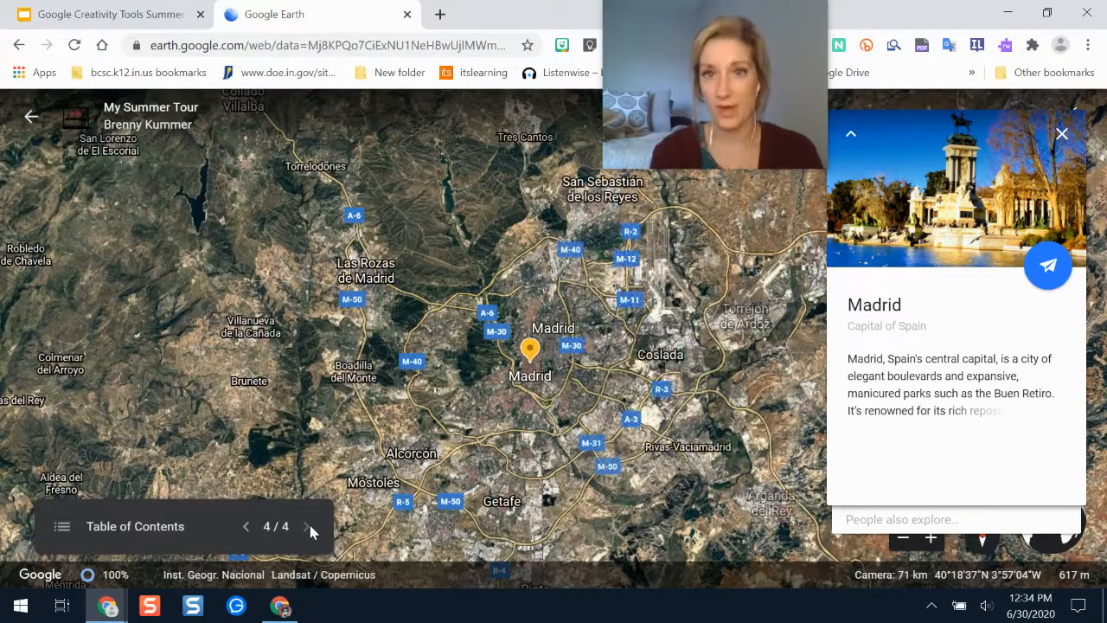
click(407, 15)
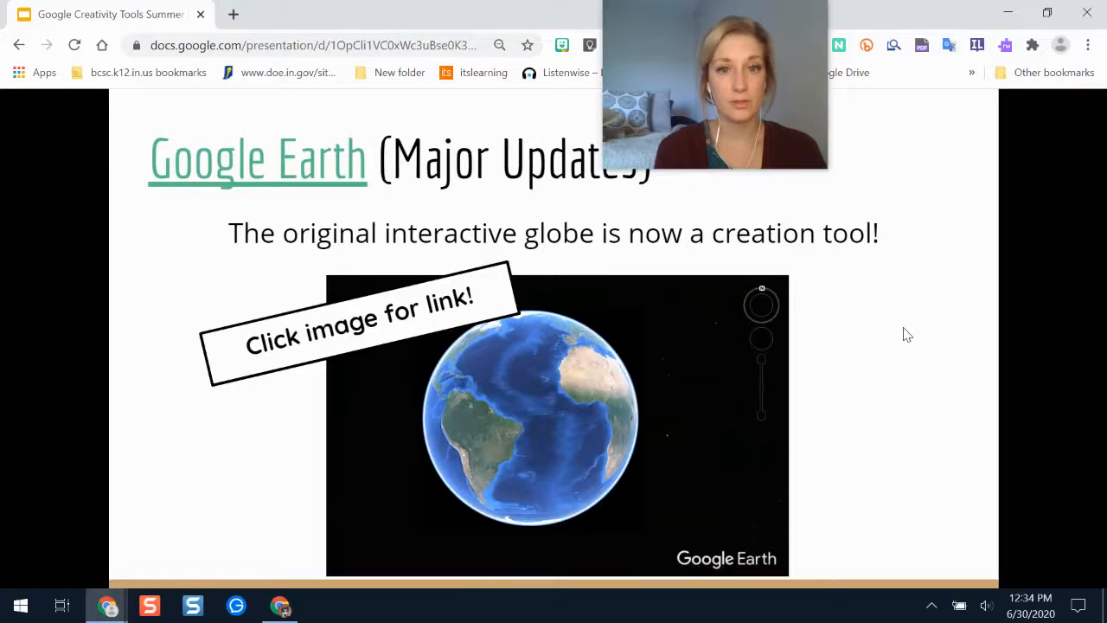
Advance the slideshow to the Google Tour Creator slide and open its Machu Picchu sample tour
click(904, 329)
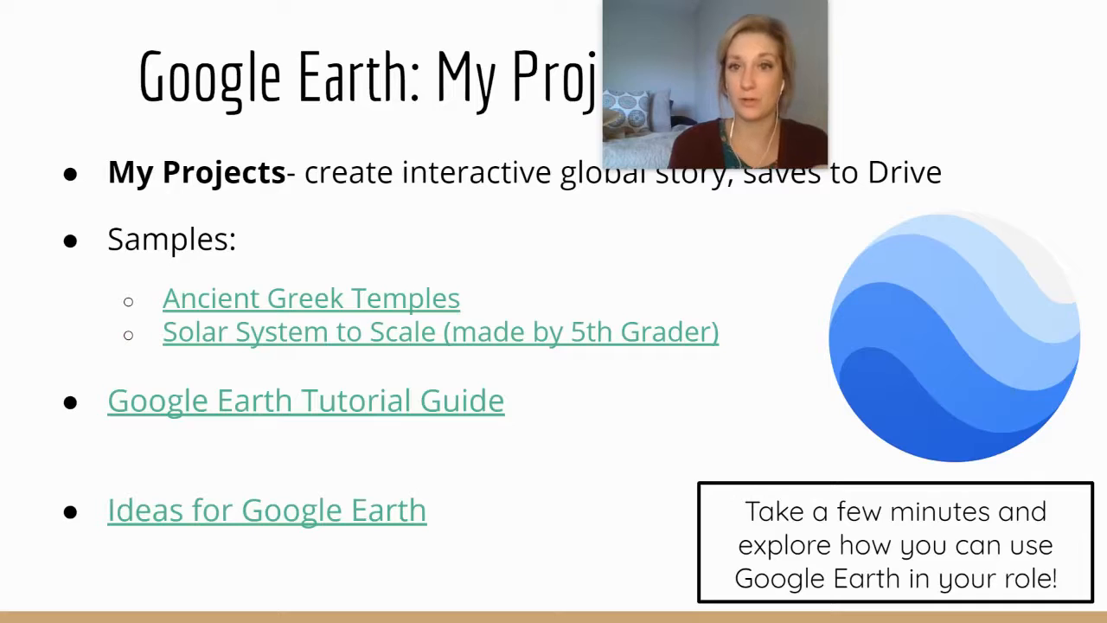
key(Right)
drag(739, 56, 995, 456)
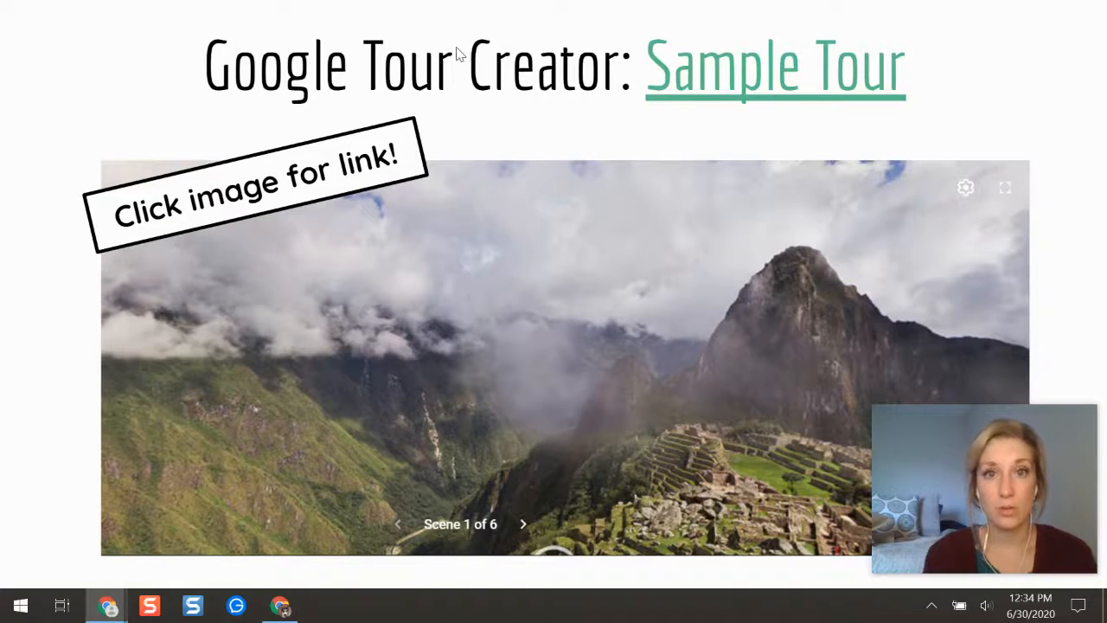
click(567, 356)
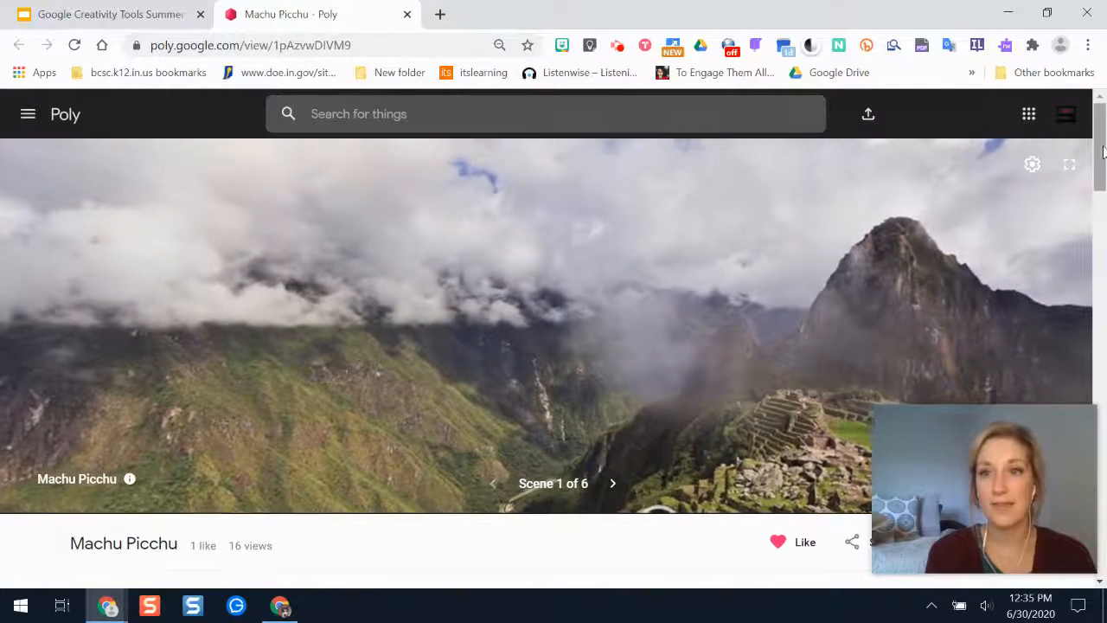
Look around the first Machu Picchu scene across the valley, ruins and terraces
mouse_move(1104, 153)
mouse_down()
mouse_move(1103, 176)
mouse_move(1101, 136)
mouse_up()
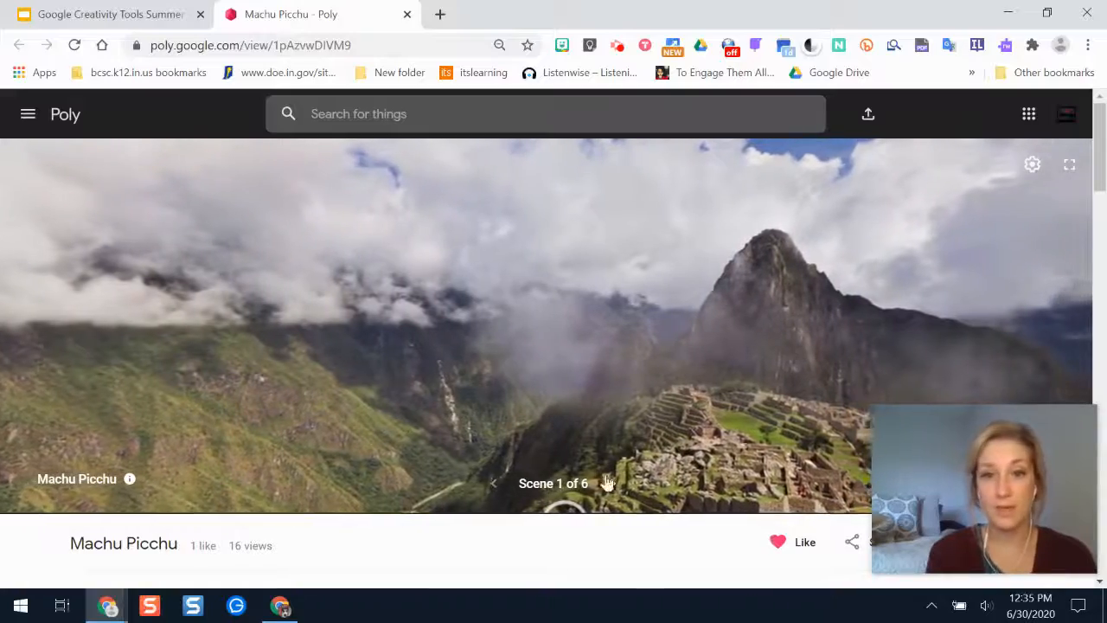
drag(740, 436, 681, 417)
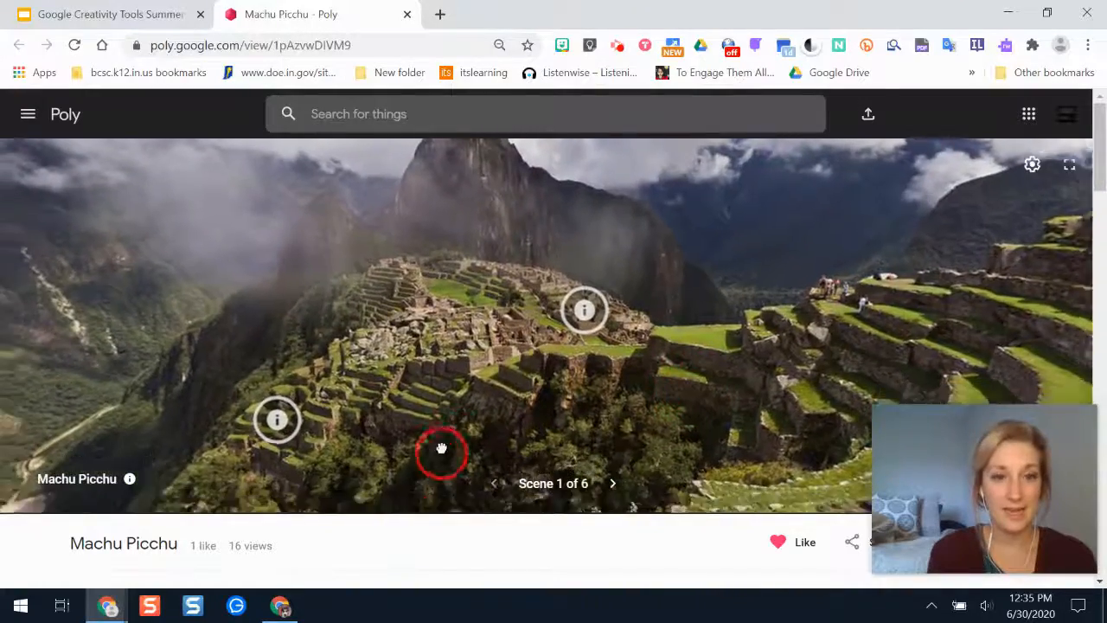
mouse_move(440, 453)
mouse_down()
mouse_move(462, 380)
mouse_move(442, 447)
mouse_up()
drag(747, 315, 731, 341)
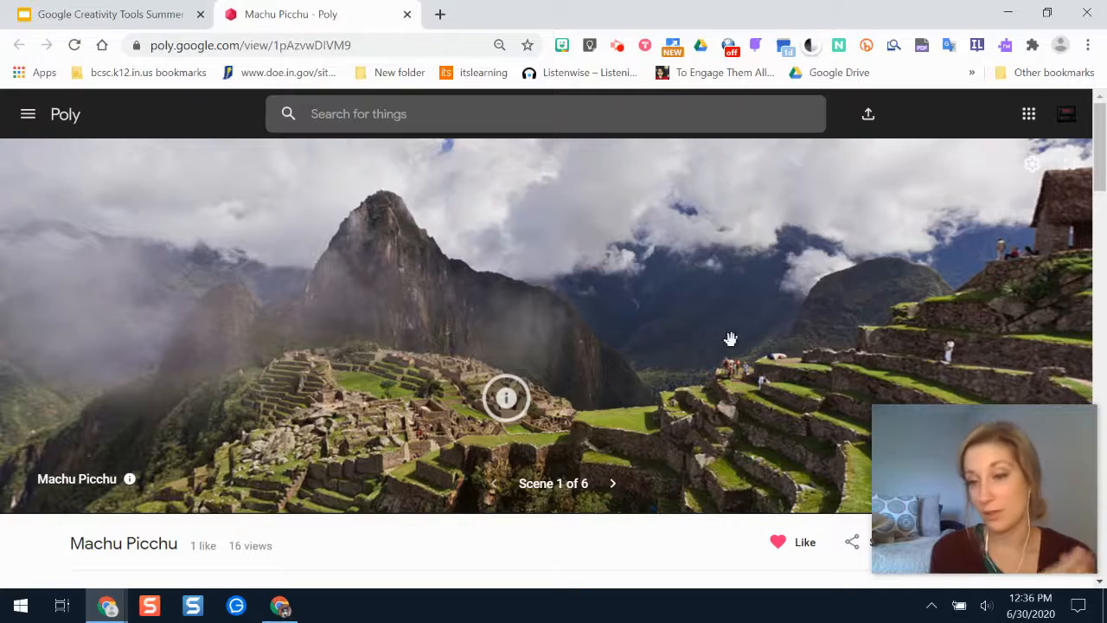
drag(731, 339, 617, 402)
drag(896, 269, 381, 311)
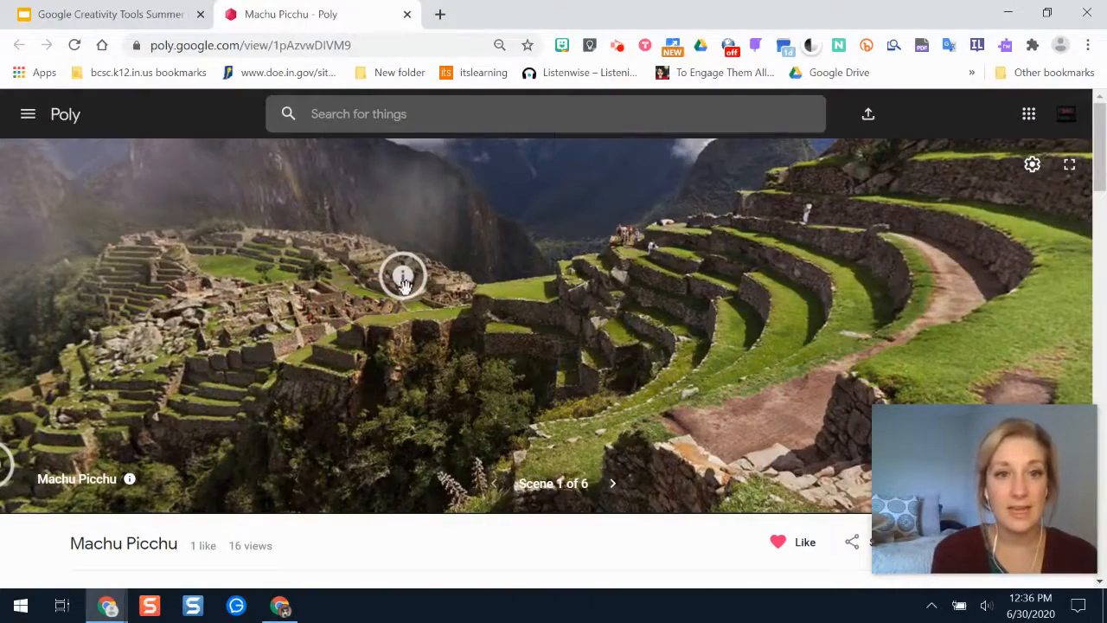
Examine the Machu Picchu Ruins and Andes Mountains points of interest in the scene's info card
click(404, 278)
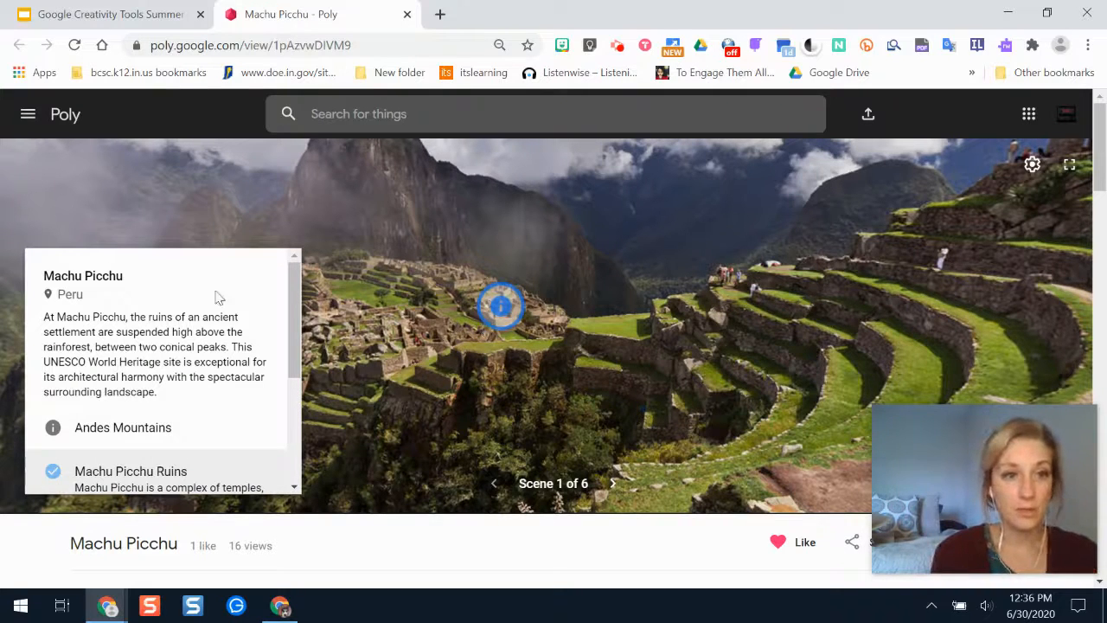
drag(295, 319, 295, 405)
scroll(203, 307, up, 1)
click(52, 290)
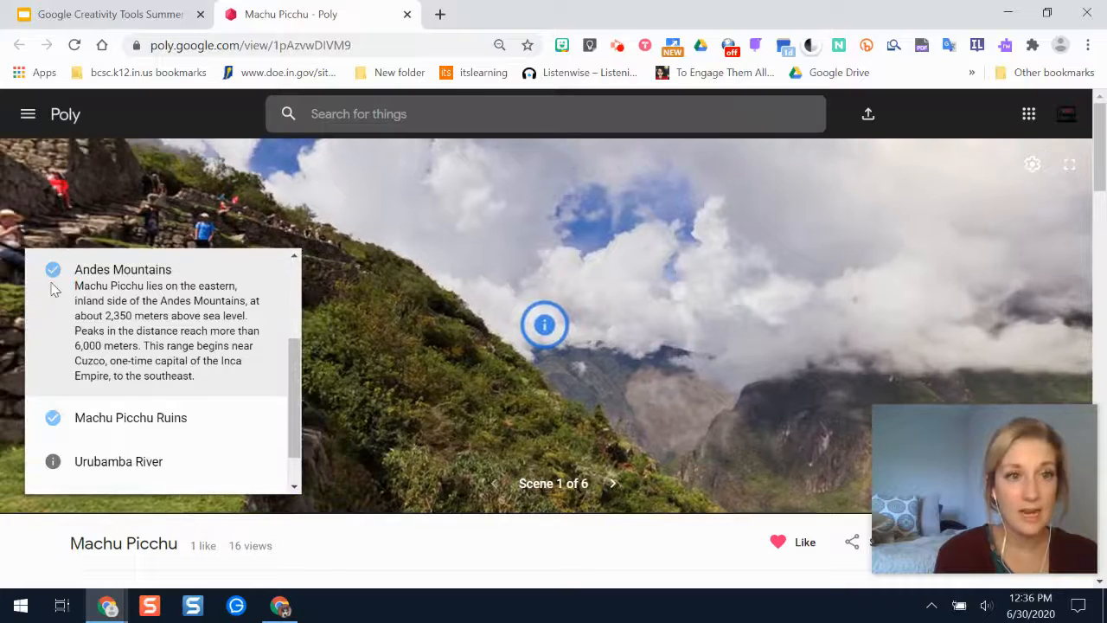
click(127, 416)
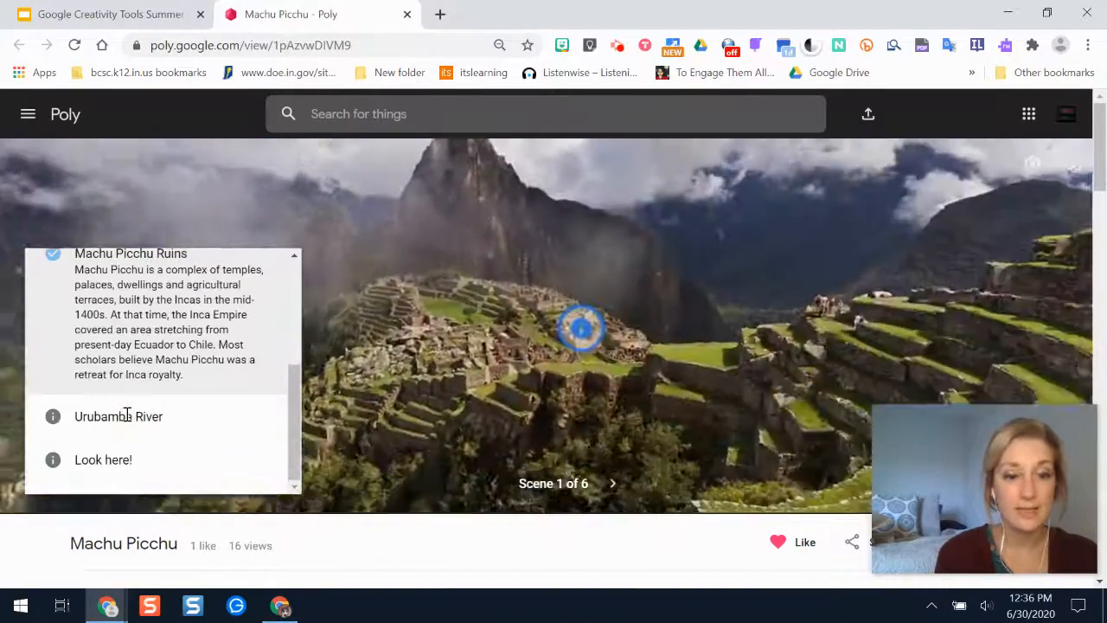
Check the tour's description and extra options below the scene, and close the scene's info card
drag(1103, 112, 1102, 171)
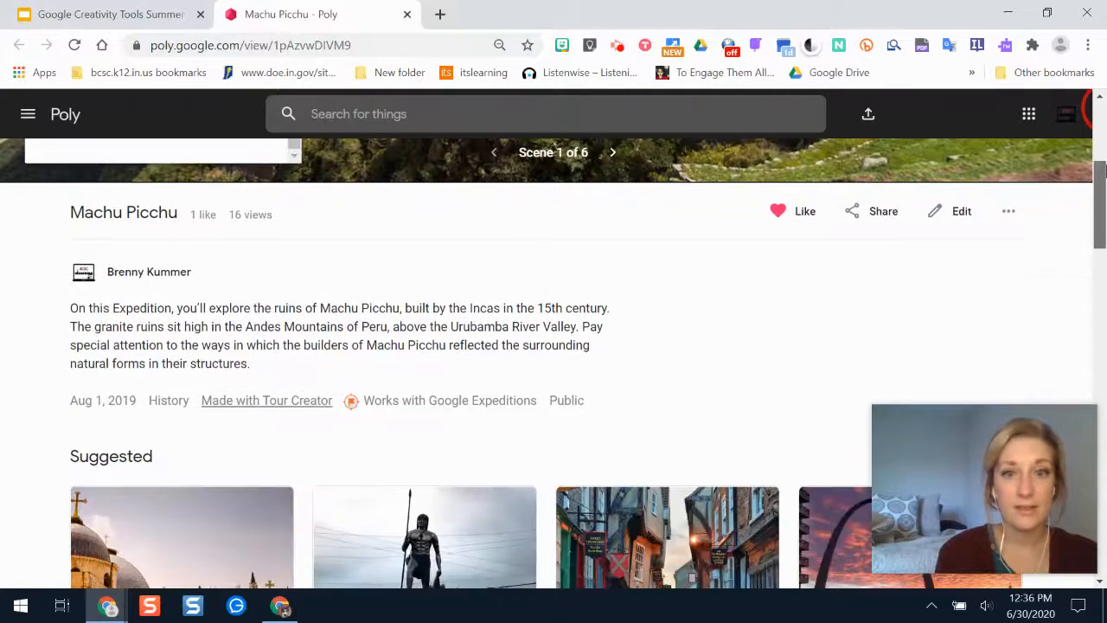
click(1009, 211)
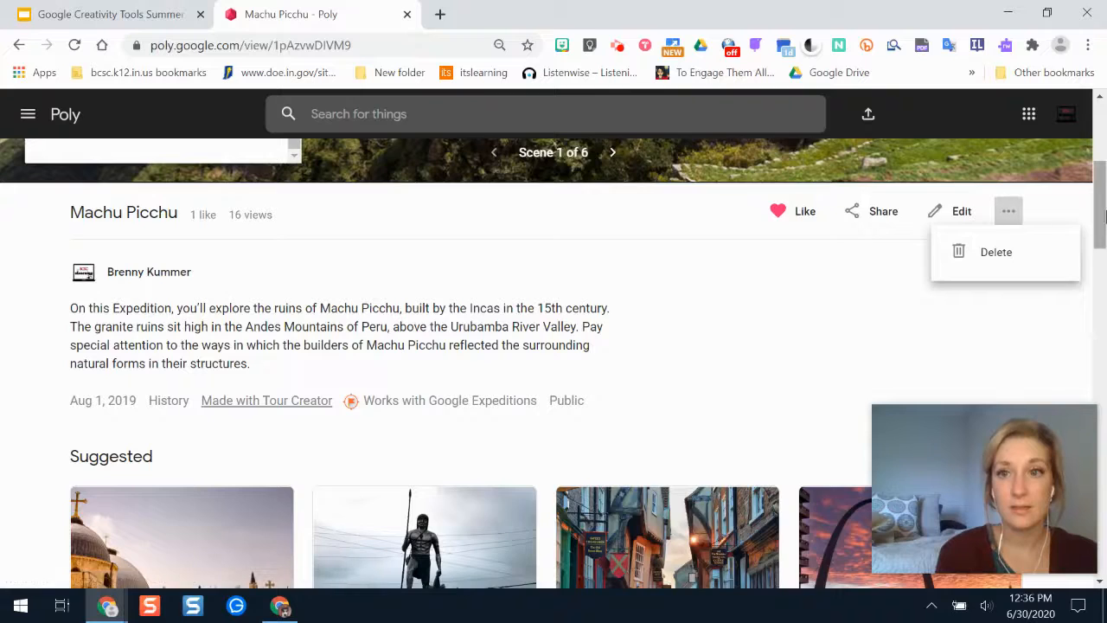
drag(1103, 215, 1103, 154)
drag(294, 418, 286, 298)
click(281, 263)
click(54, 309)
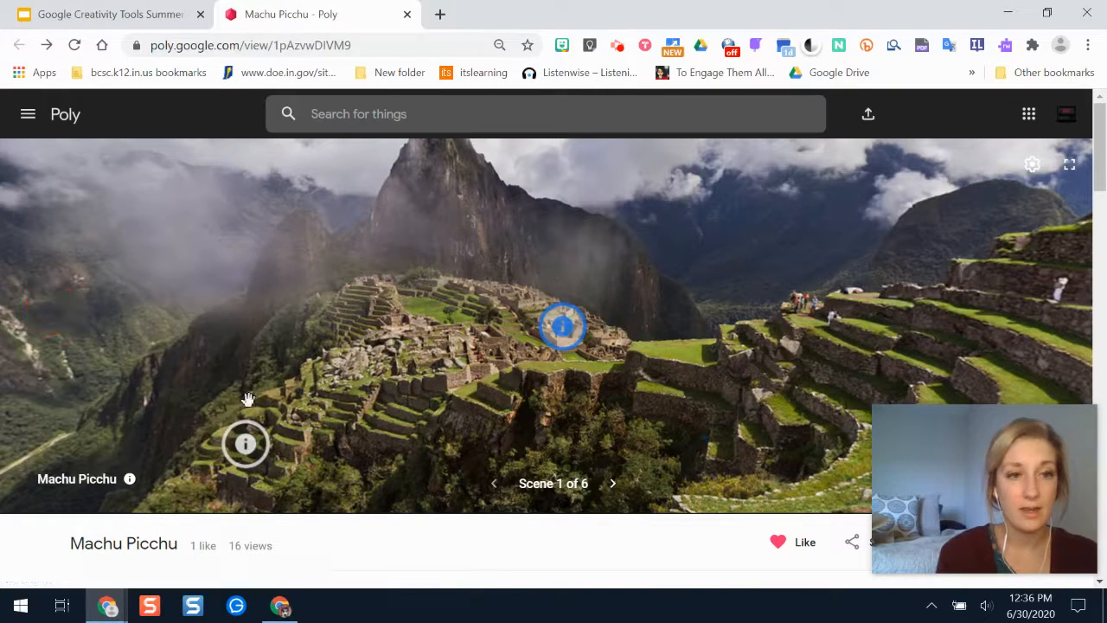
Reopen the scene's info card, view the "Look here!" and Urubamba River points, and close it
click(127, 478)
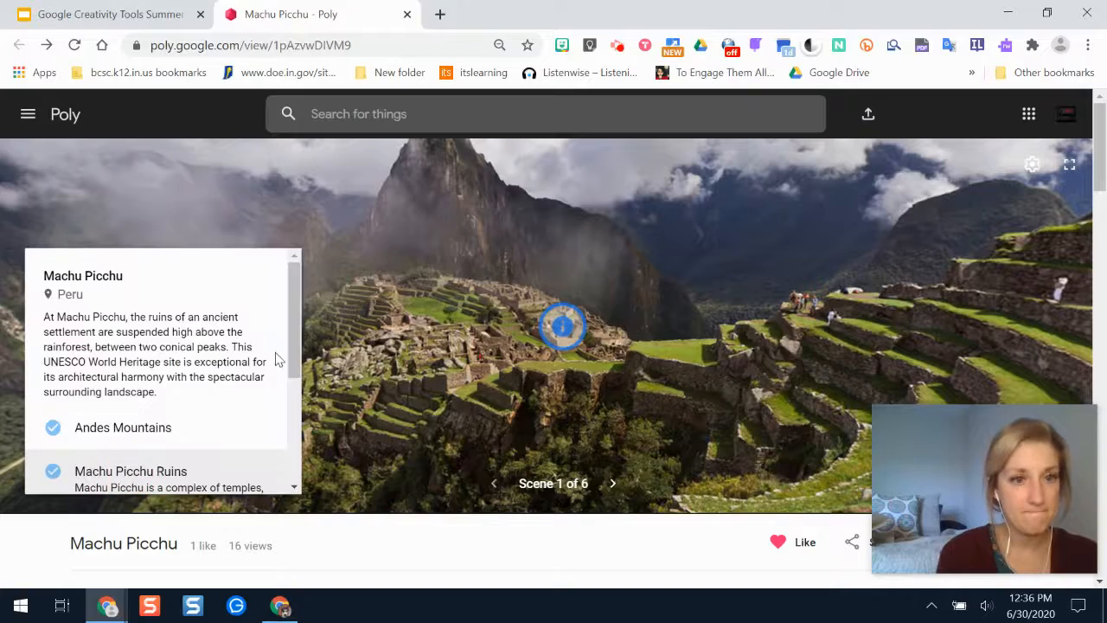
drag(293, 329, 279, 453)
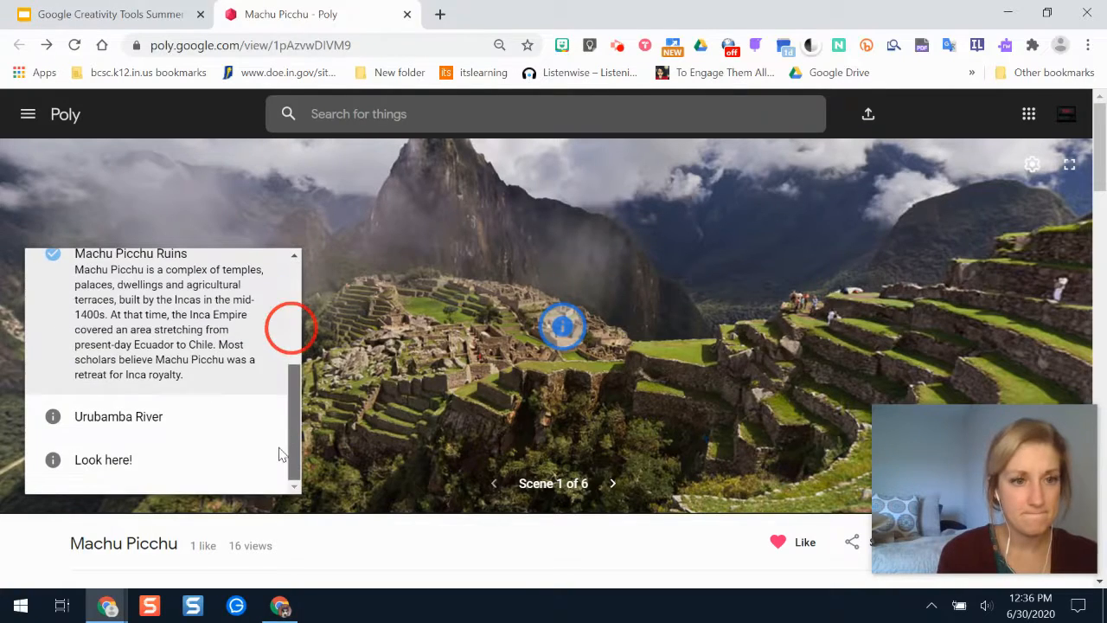
click(117, 459)
click(363, 375)
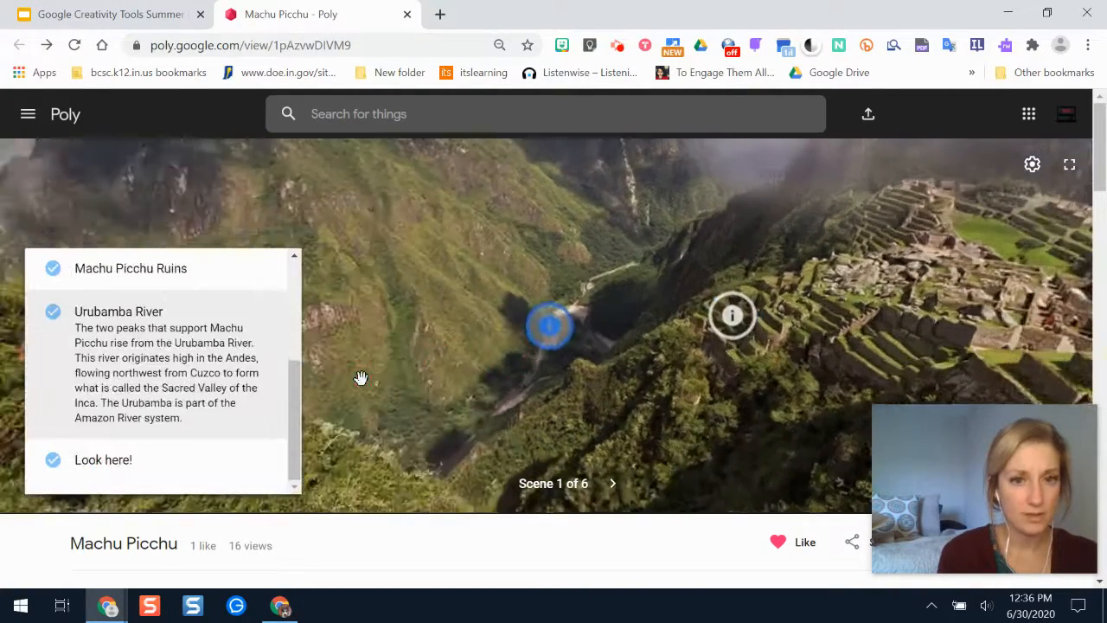
drag(297, 398, 318, 252)
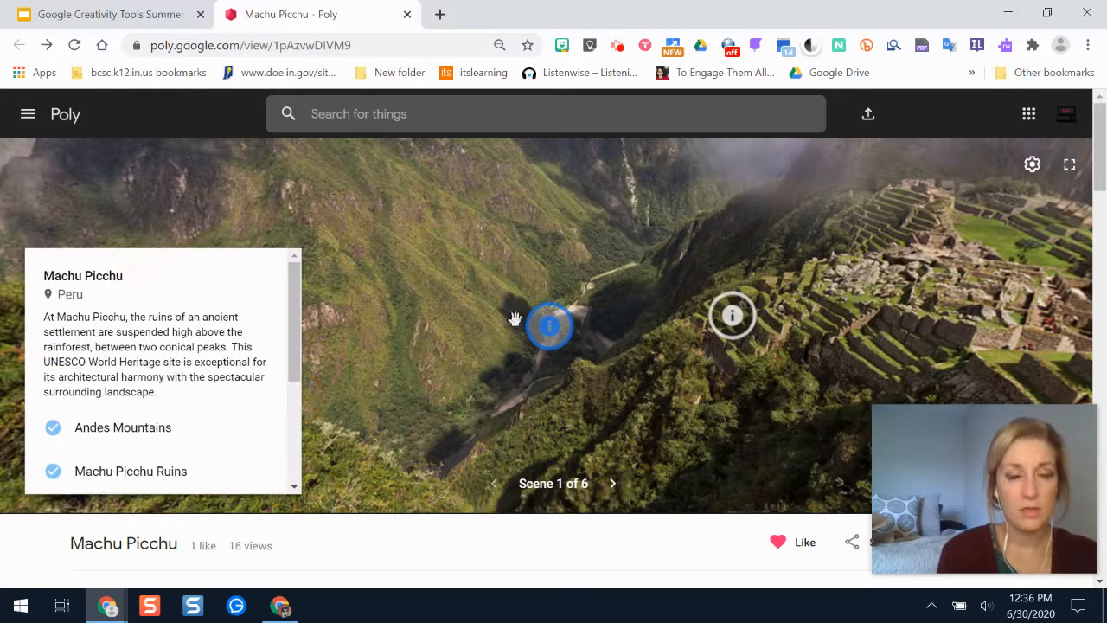
click(72, 297)
Turn on the tour's narration and select the point of interest on the lower part of the ruins
drag(928, 300, 803, 312)
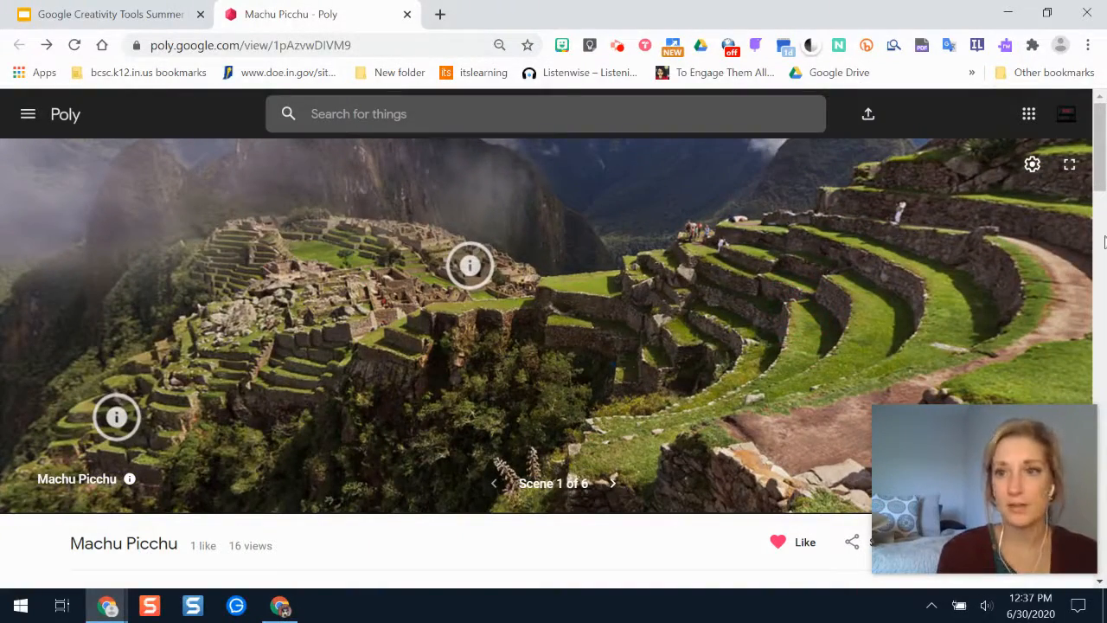
click(1033, 166)
click(942, 218)
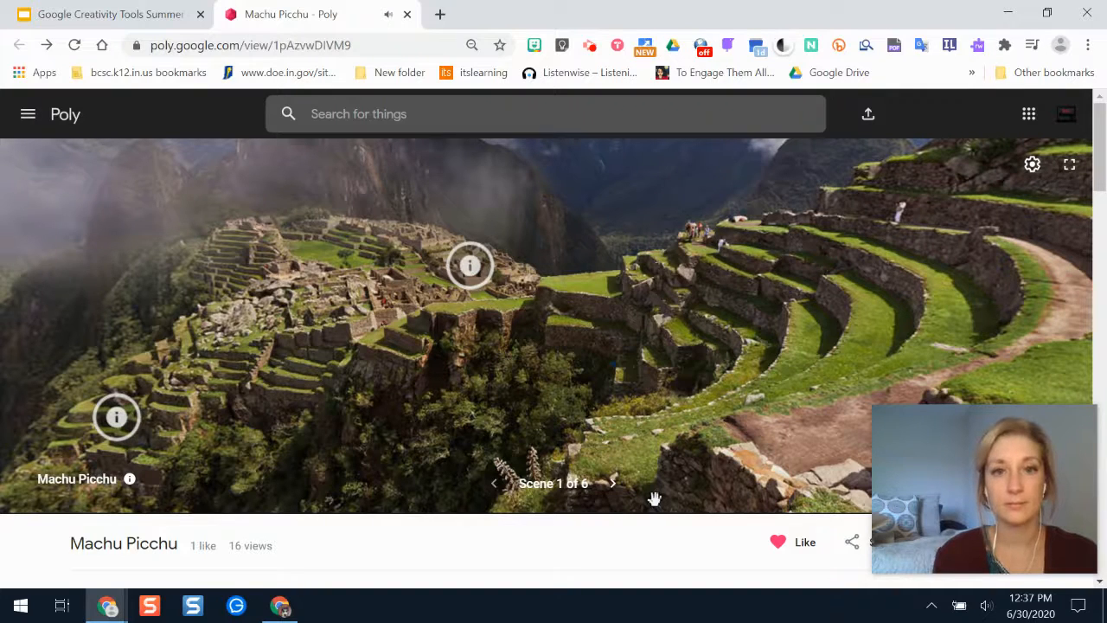
click(114, 420)
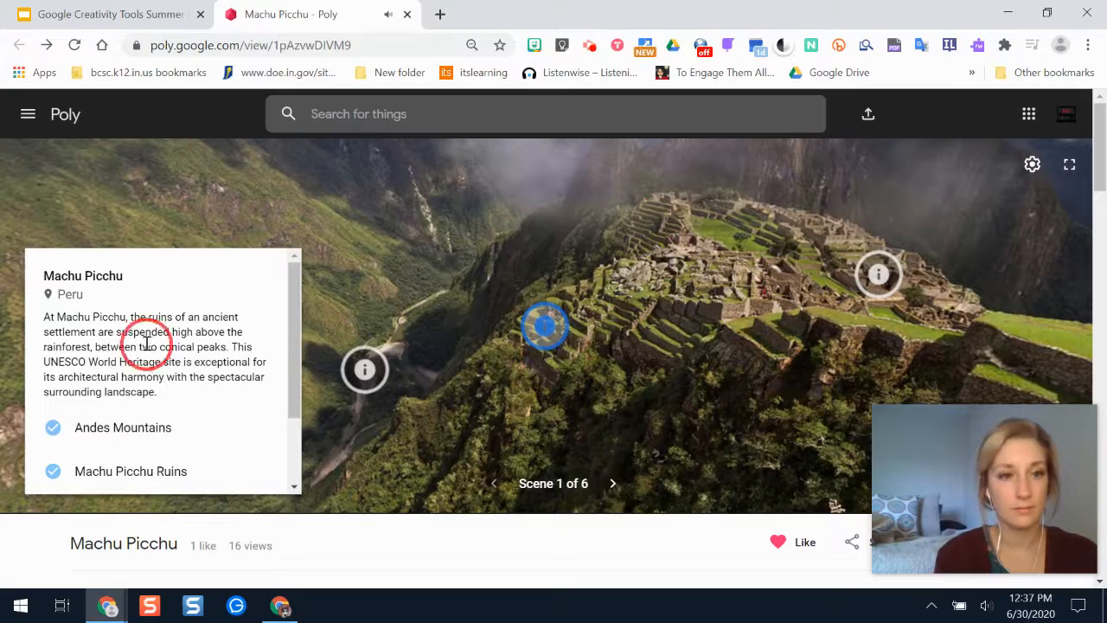
Turn the tour's narration off and select the Machu Picchu Ruins point of interest
click(1035, 167)
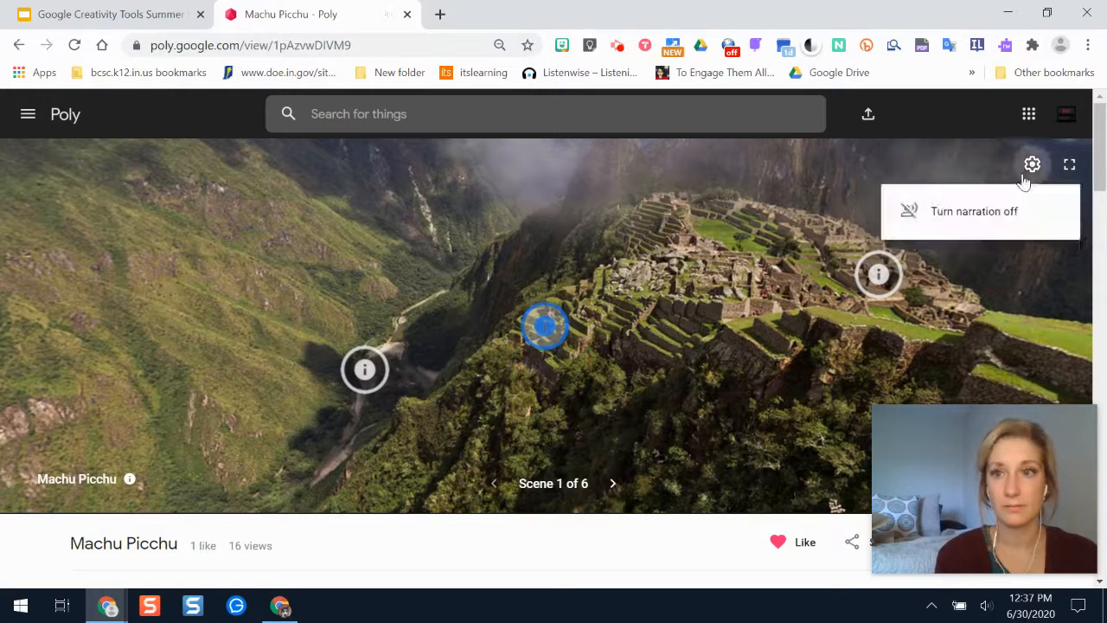
click(946, 229)
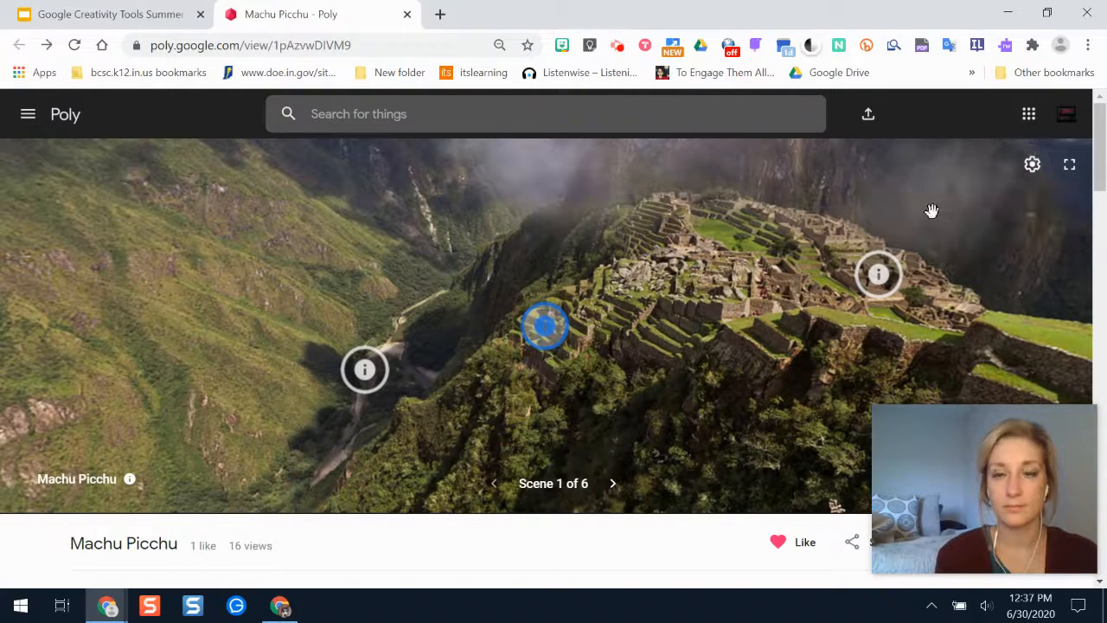
click(892, 268)
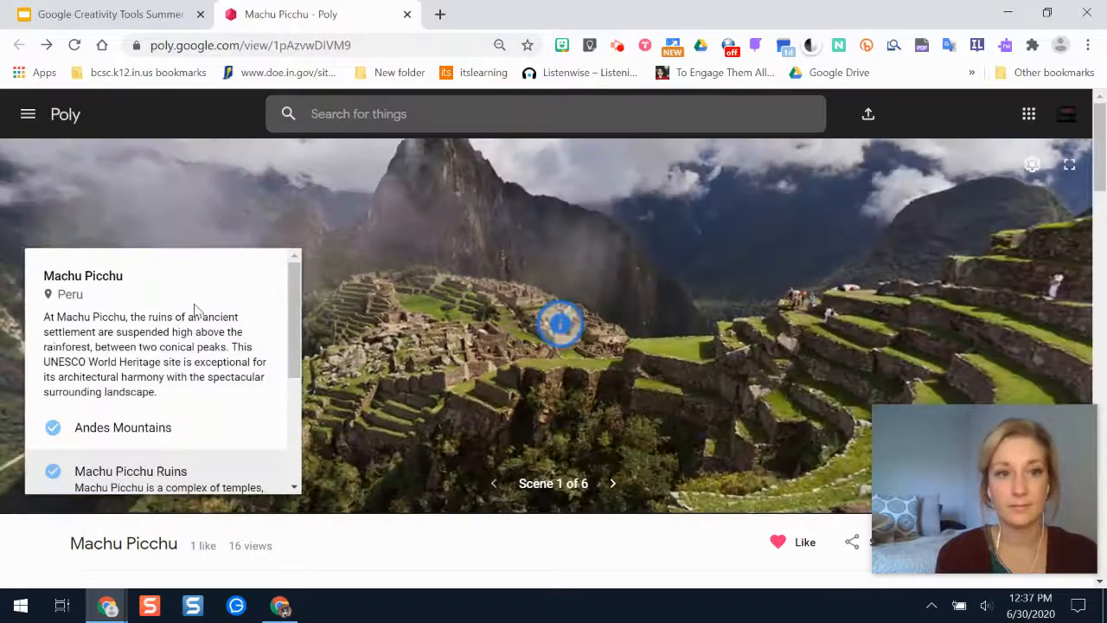
mouse_move(1102, 161)
mouse_down()
mouse_move(1103, 539)
mouse_move(1097, 143)
mouse_up()
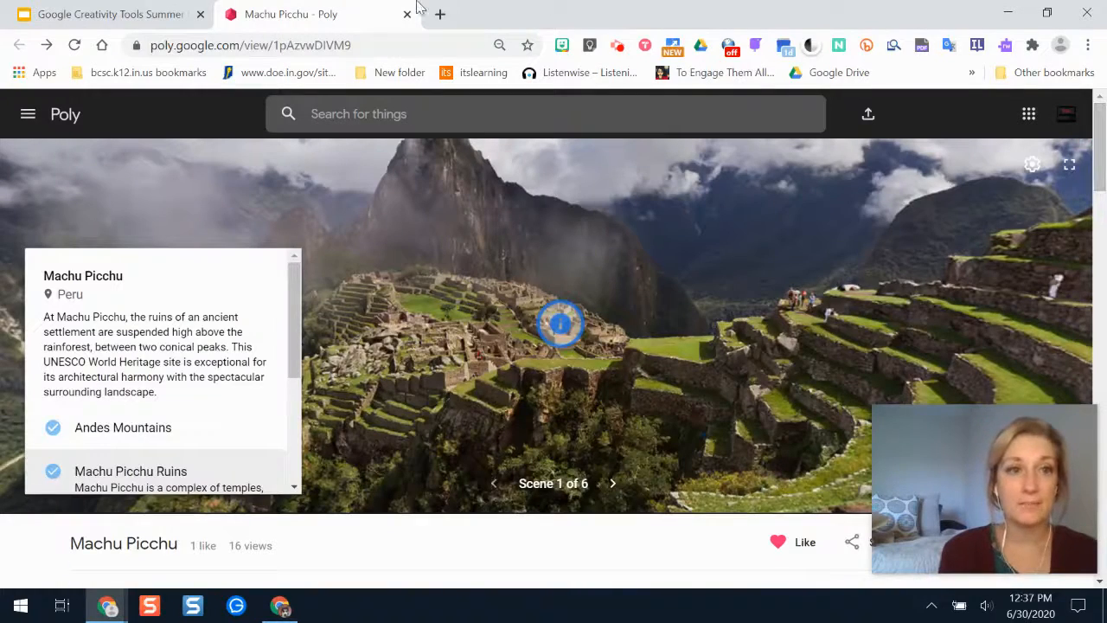
Go to the Poly home page
click(27, 115)
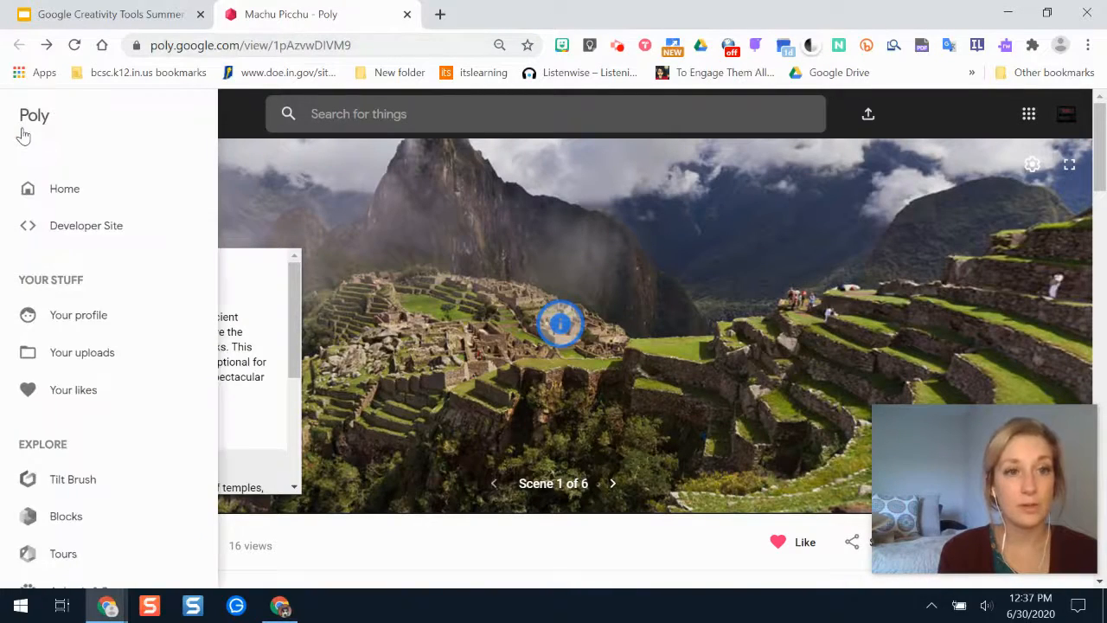
click(76, 197)
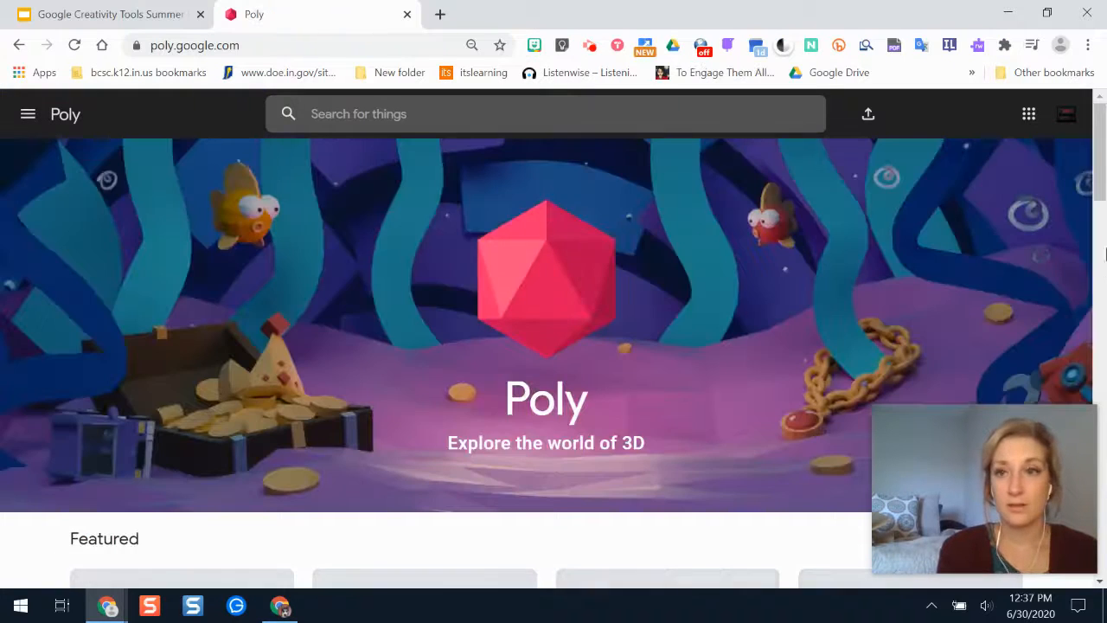
mouse_move(1102, 122)
mouse_down()
mouse_move(1104, 218)
mouse_move(1098, 109)
mouse_up()
Search the web for Google's Tour Creator and get started from its website
click(319, 37)
text(tour creator )
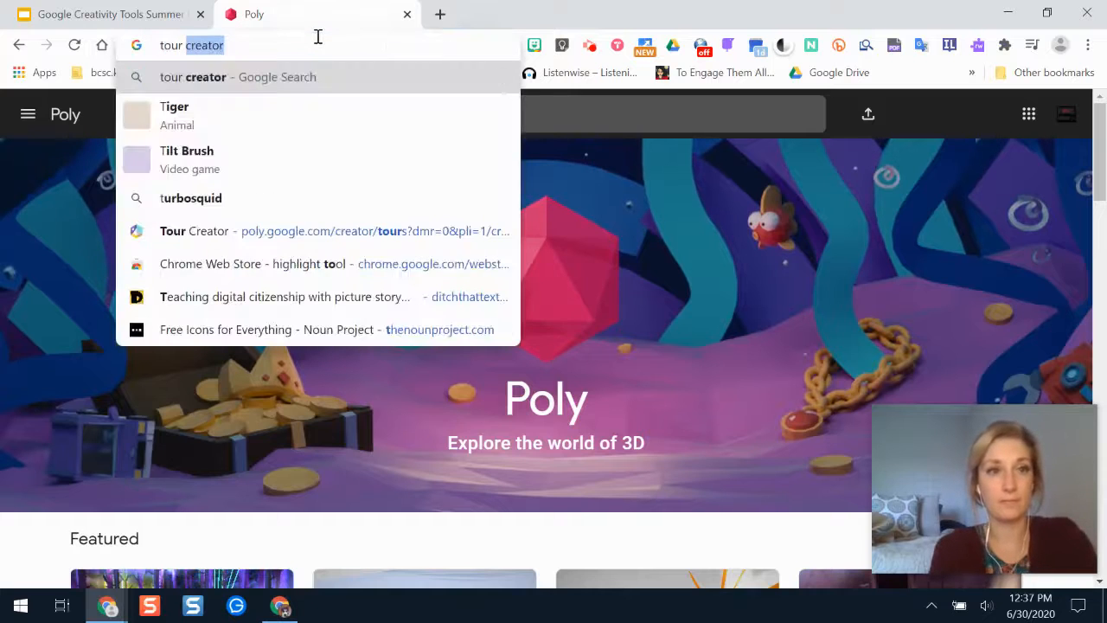
text(goo)
key(Return)
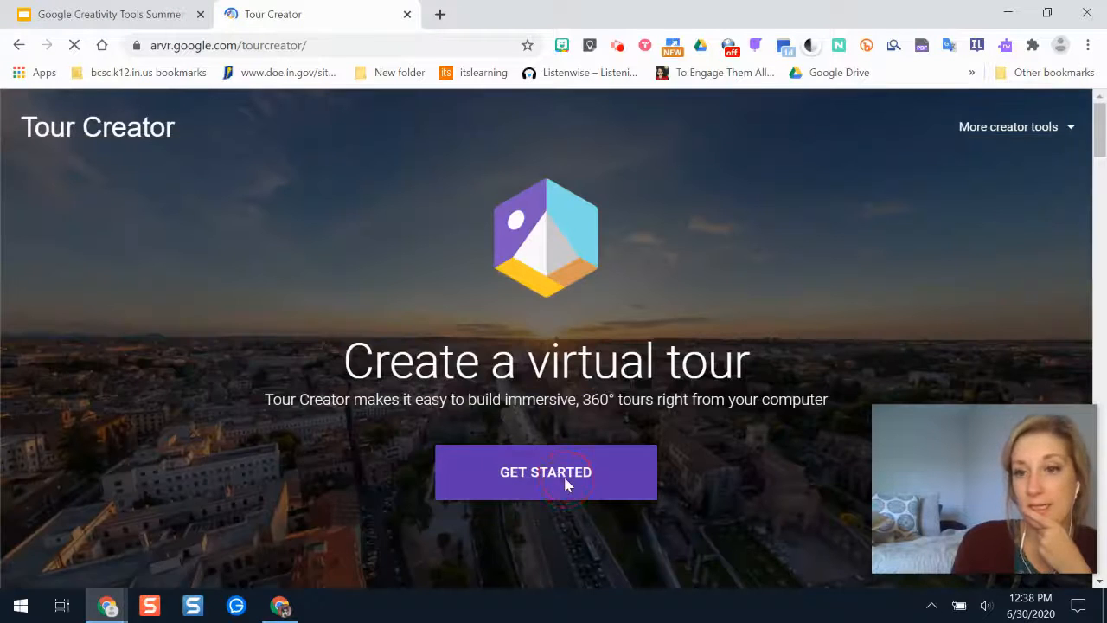
click(565, 485)
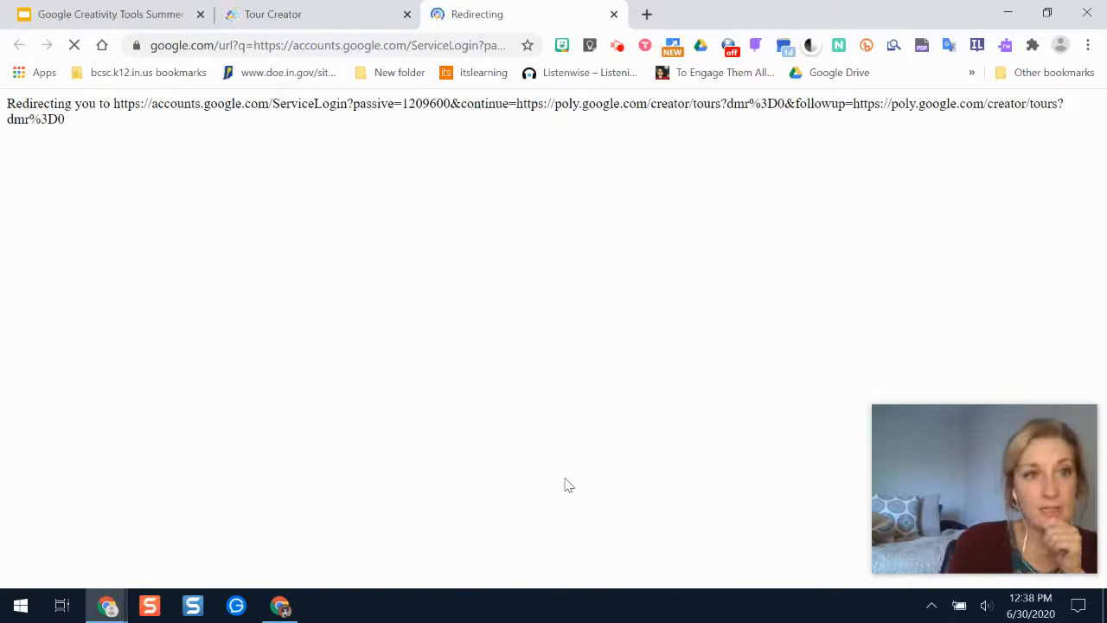
Browse Tour Creator's template tours and return to the overview of existing tours
click(407, 14)
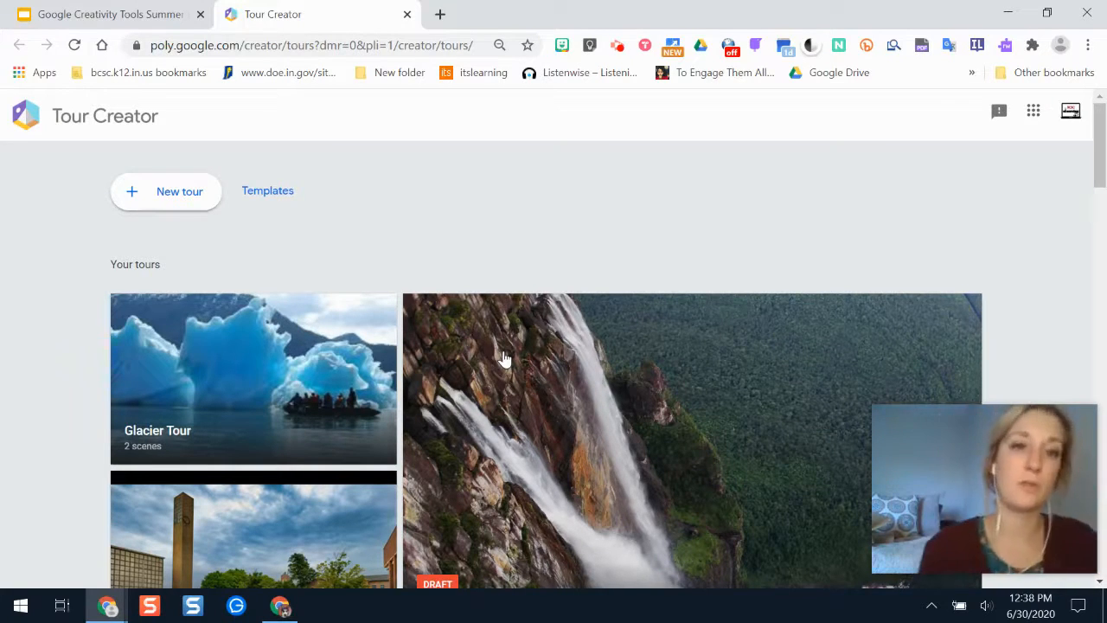
click(258, 199)
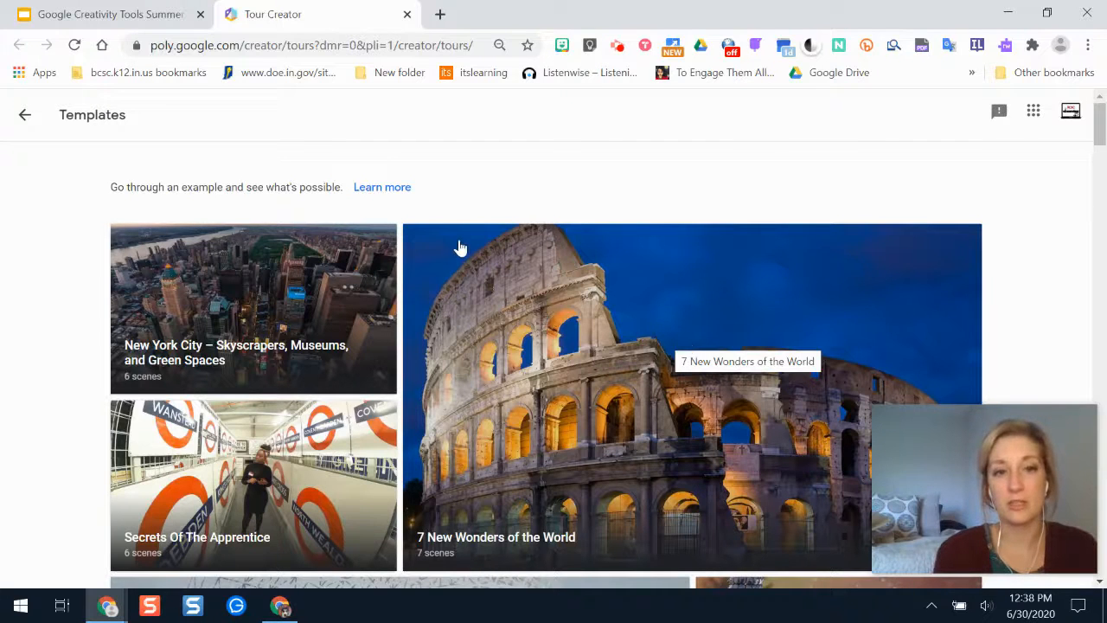
mouse_move(1101, 129)
mouse_down()
mouse_move(1103, 424)
mouse_move(1094, 117)
mouse_up()
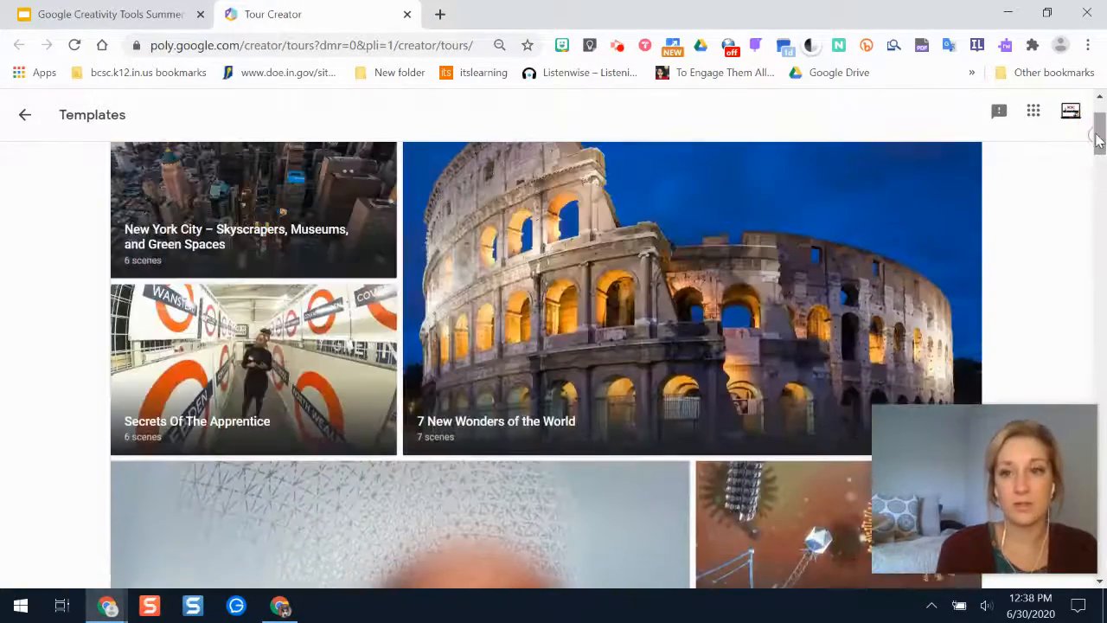
click(27, 115)
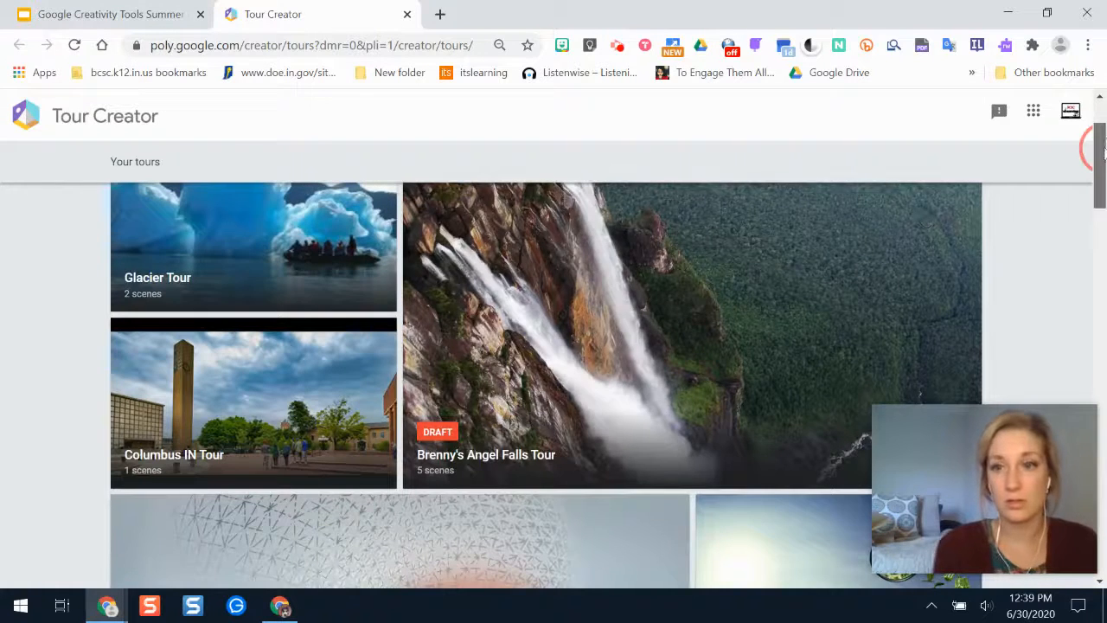
drag(1101, 152, 1105, 100)
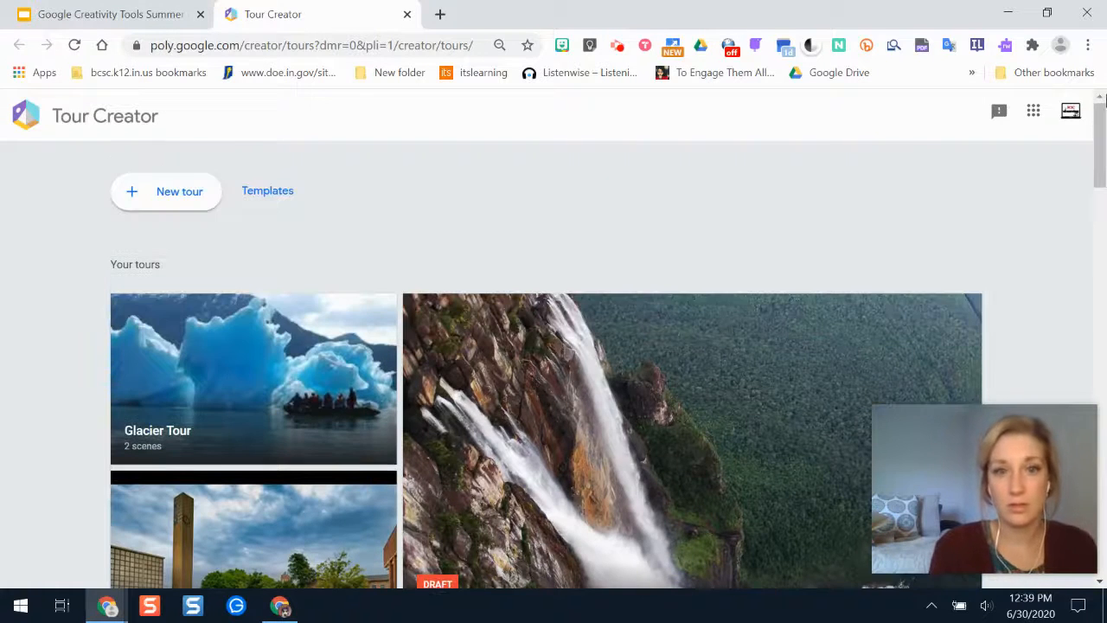
Start a new tour titled "Summer Travels" and use the columbus image from the Pictures folder as its cover photo
click(173, 194)
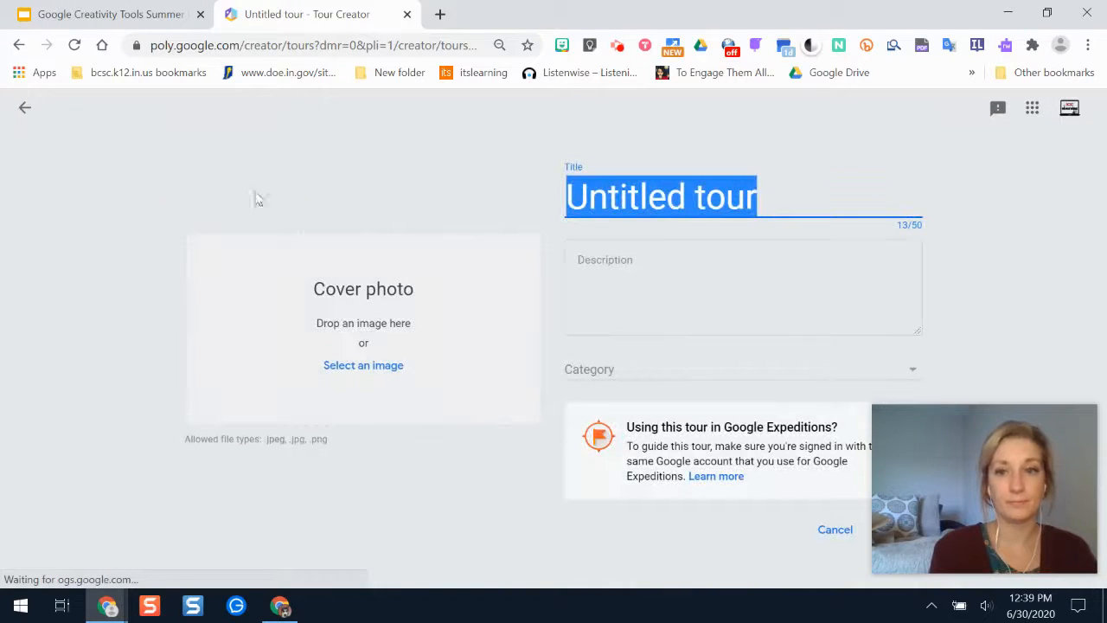
text(Summer Travels)
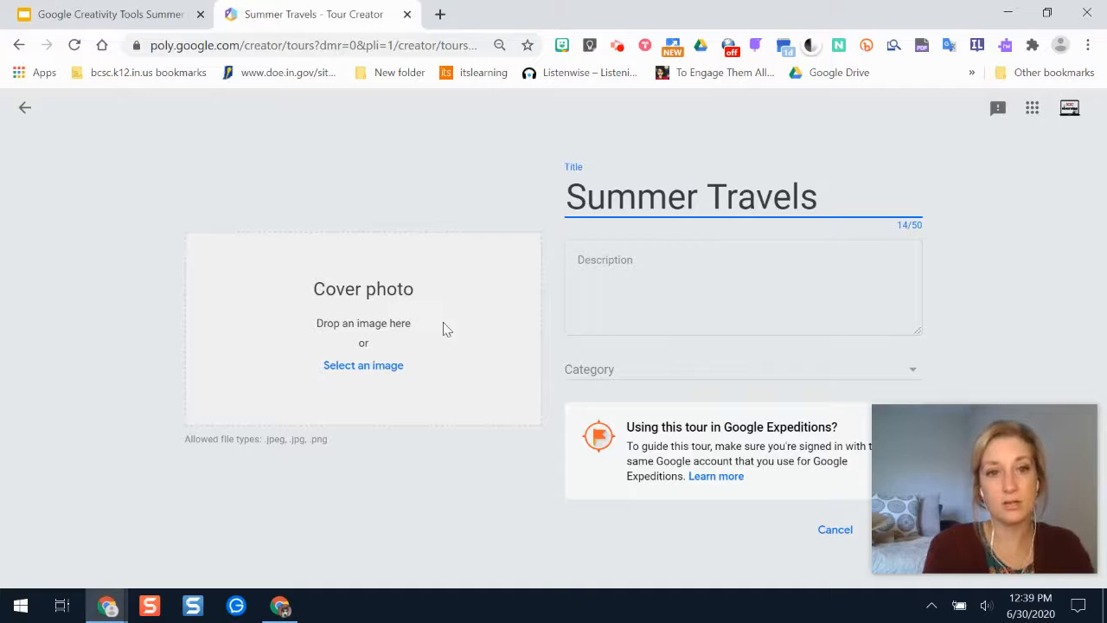
click(371, 375)
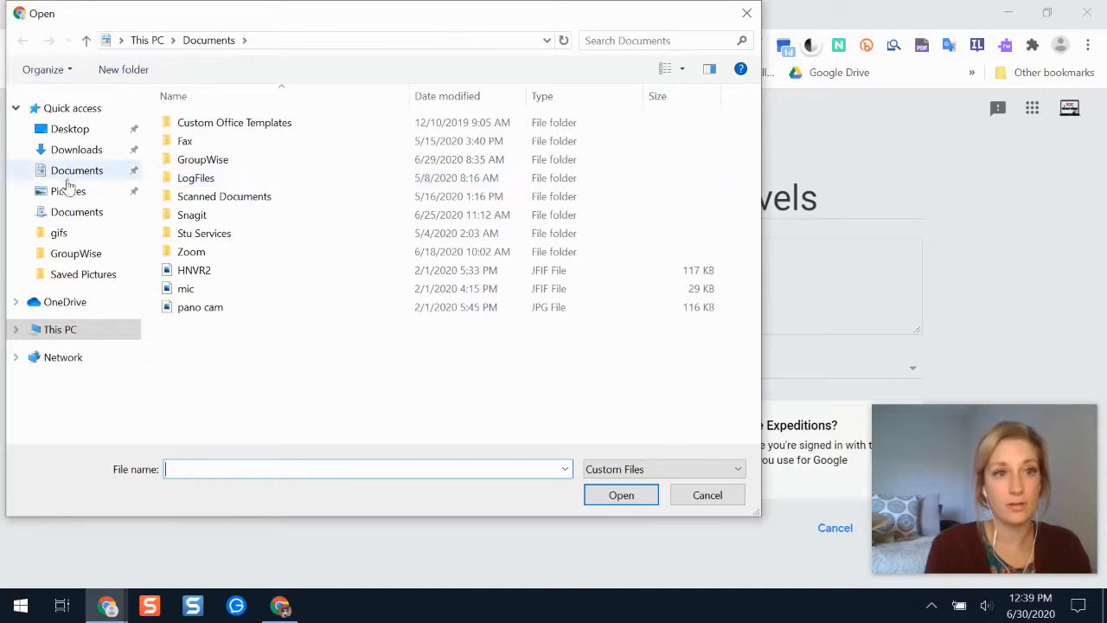
click(69, 190)
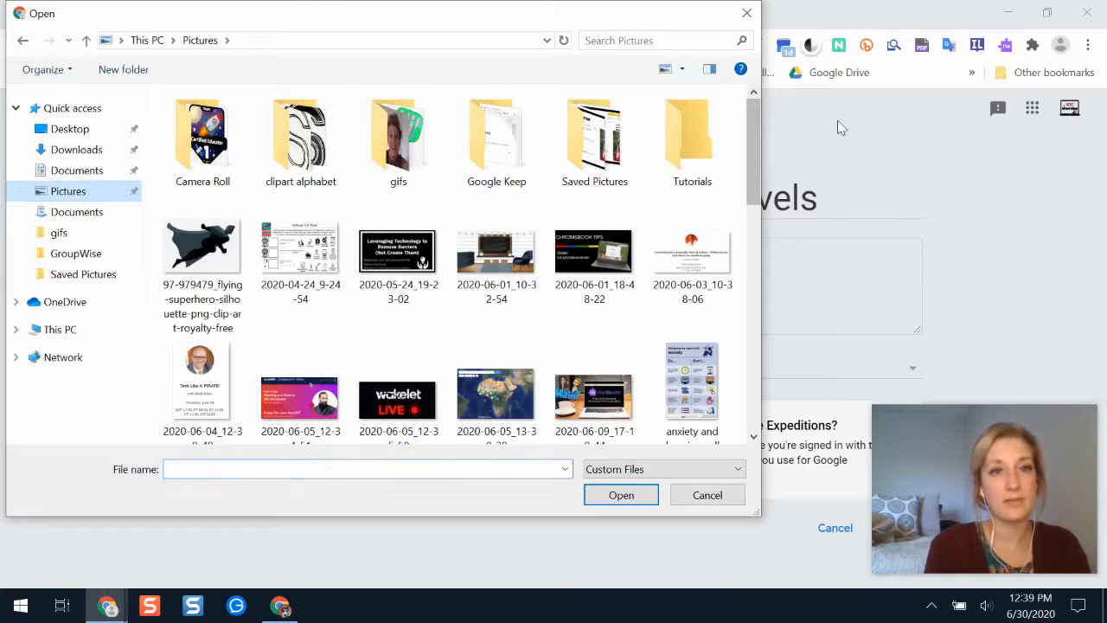
drag(754, 134, 824, 174)
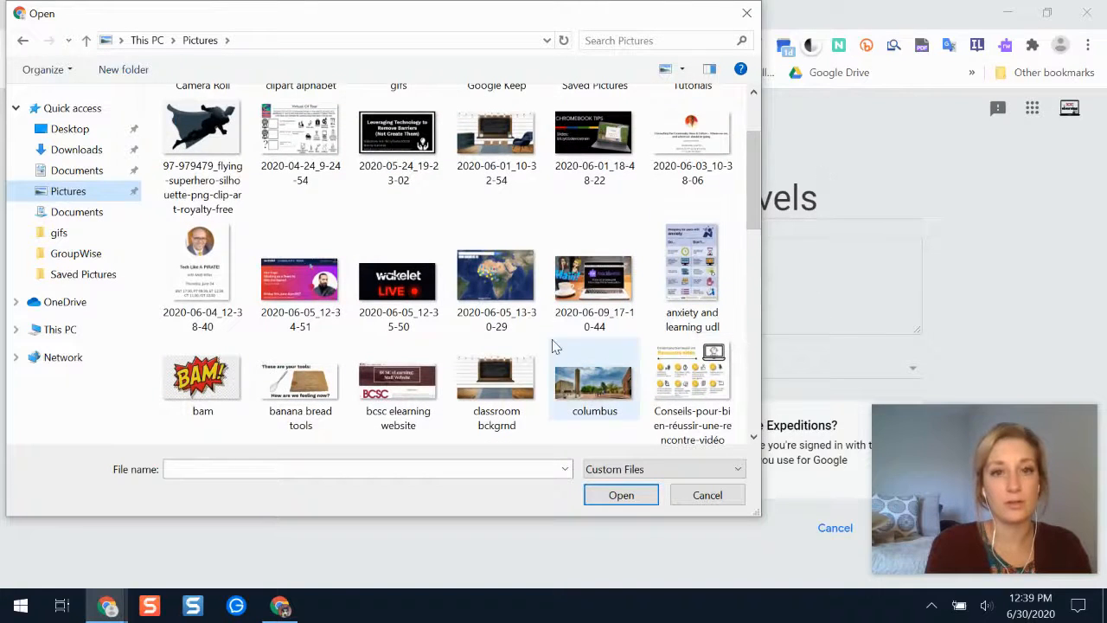
click(608, 406)
click(622, 500)
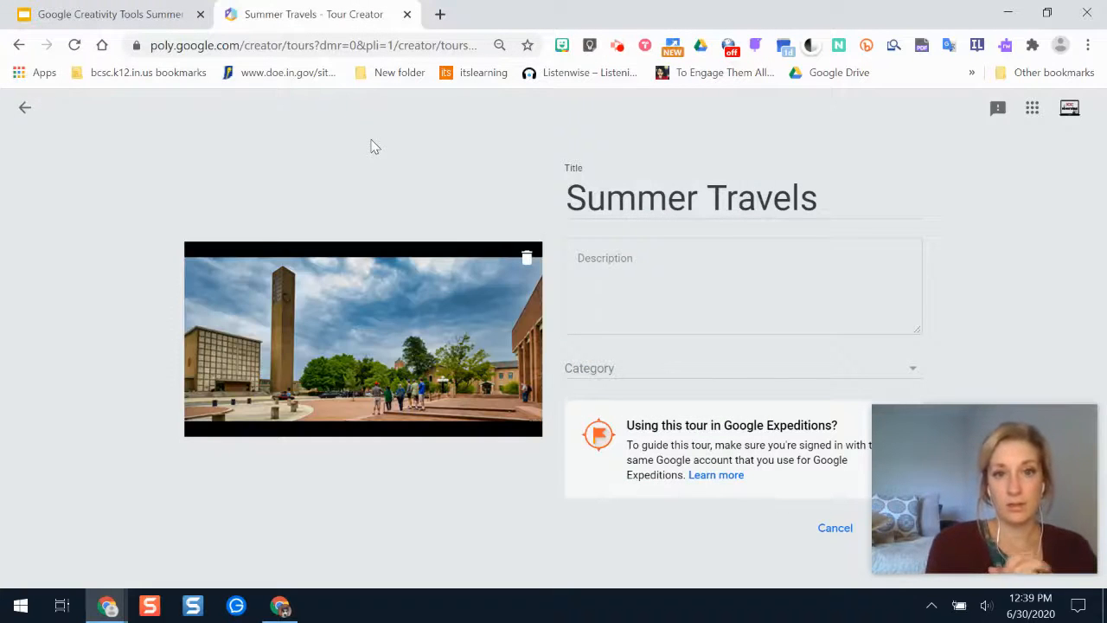
Enter the tour description "Summer vacation destinations!", set the category to History, and create the tour
click(668, 261)
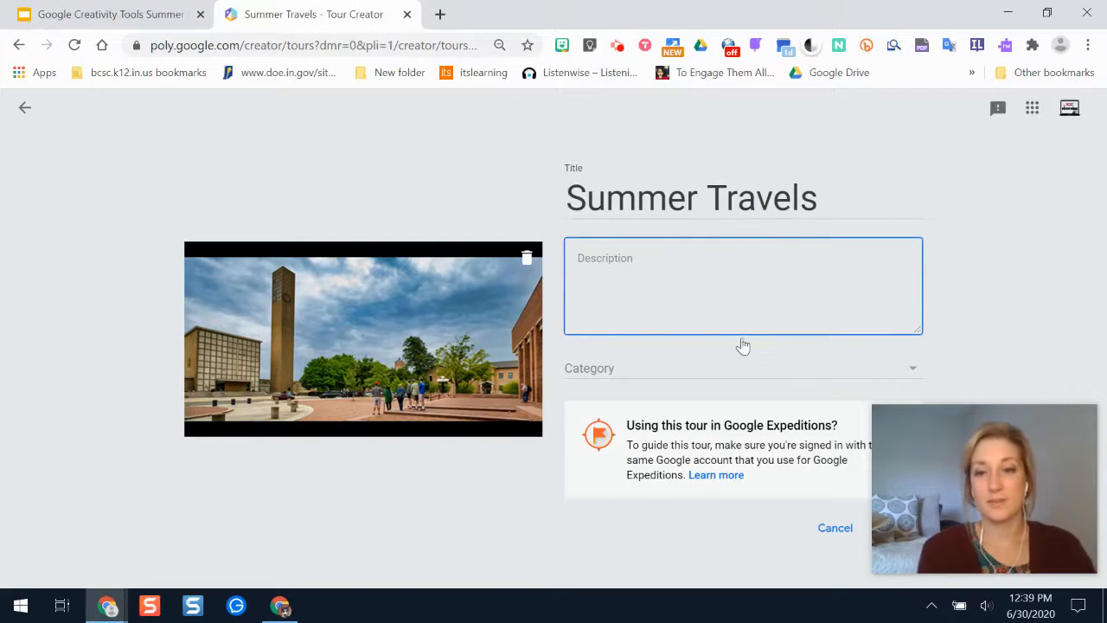
text(Summer va)
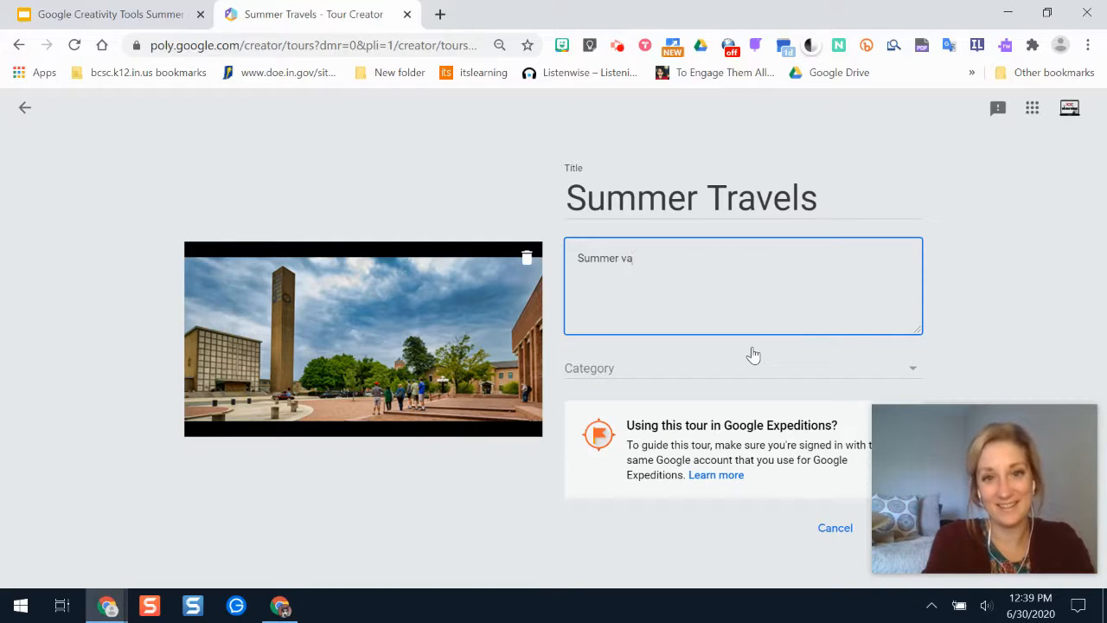
text(cation destinations!)
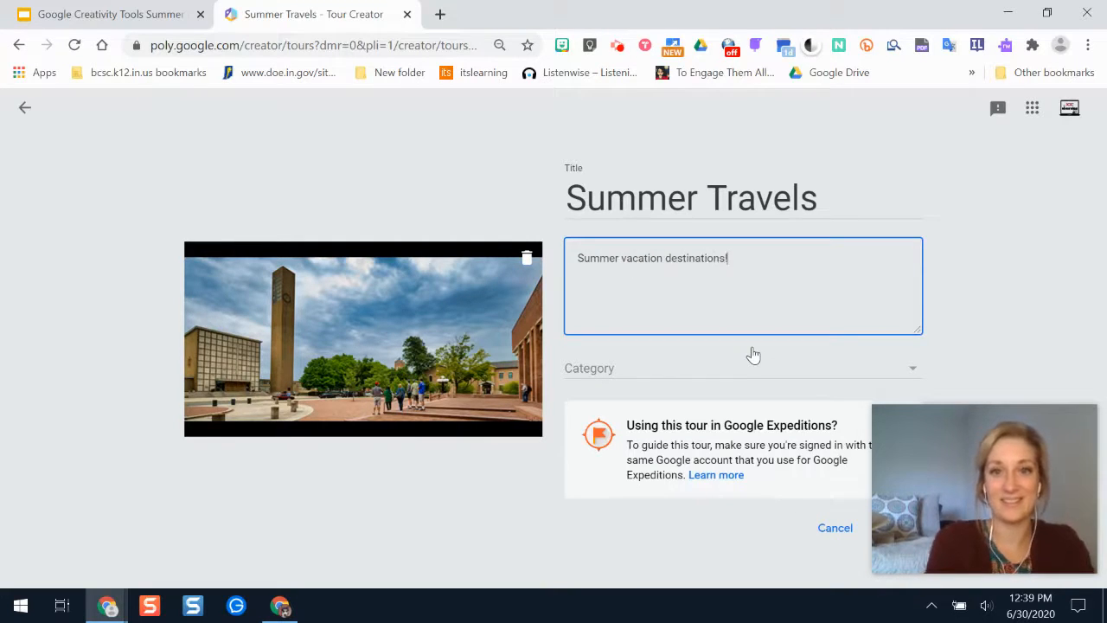
click(614, 370)
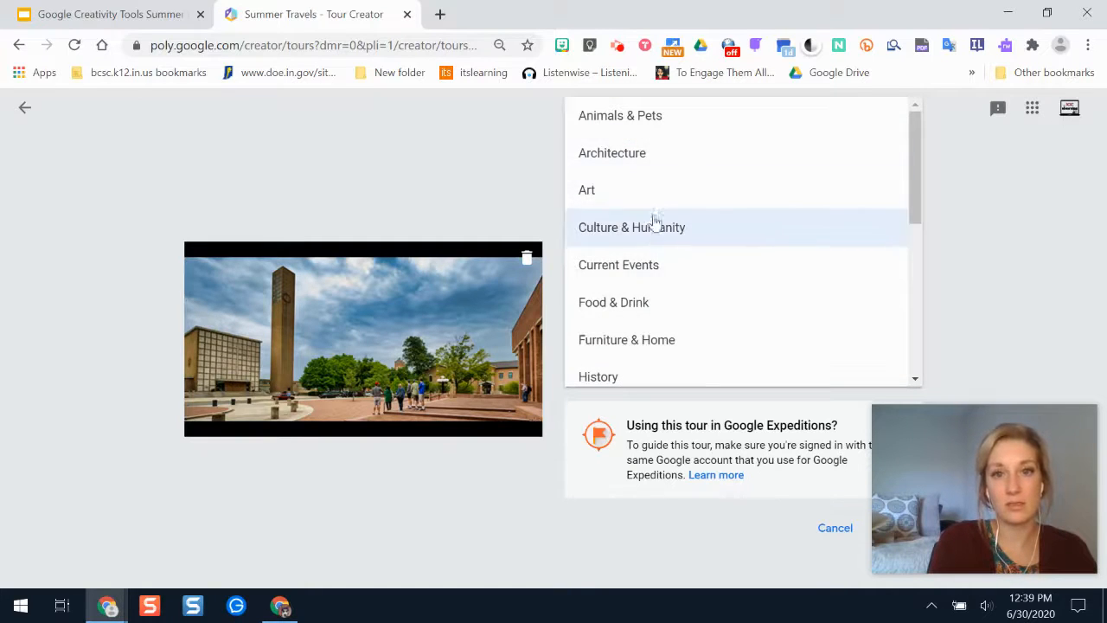
click(618, 374)
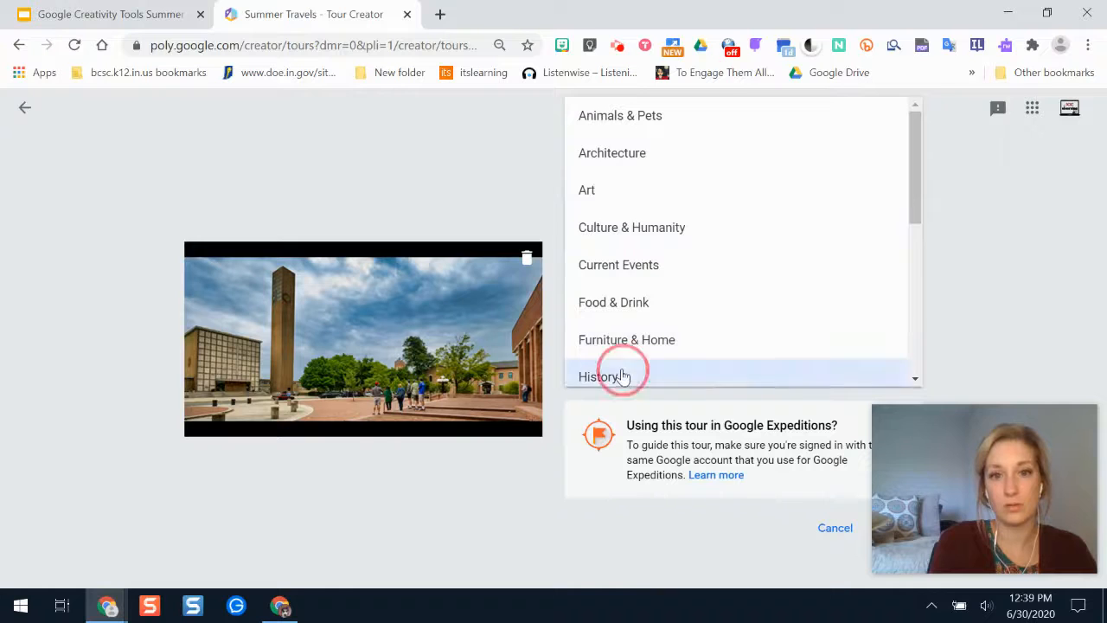
click(1098, 220)
drag(955, 445, 957, 95)
click(895, 532)
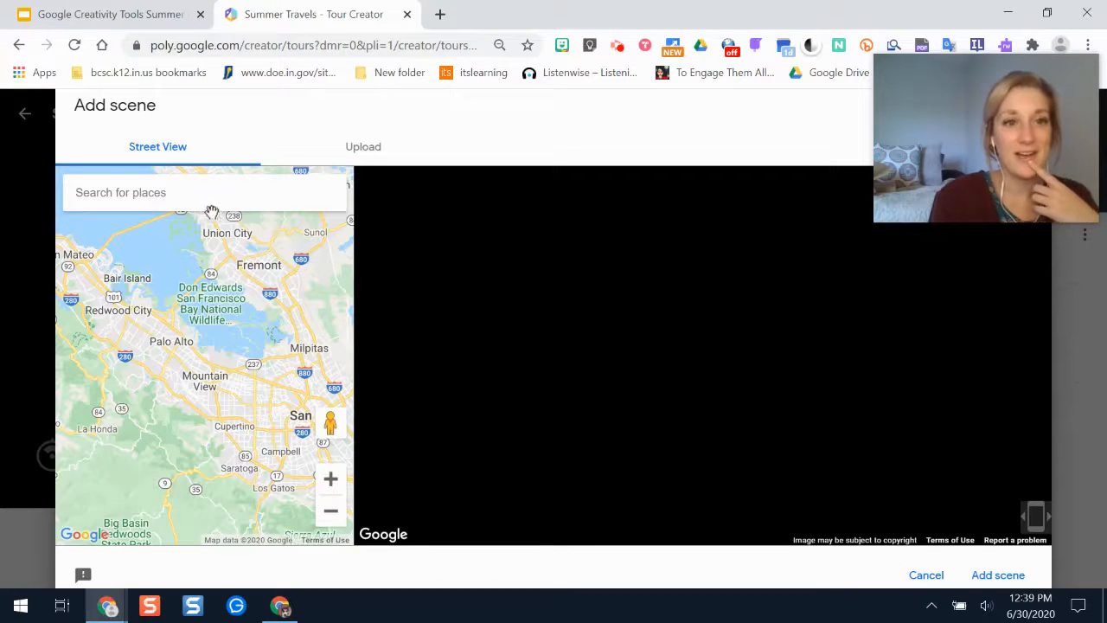
Find Sorrento, Metropolitan City of Naples, Italy for the new scene and look around its Street View church interior
click(153, 192)
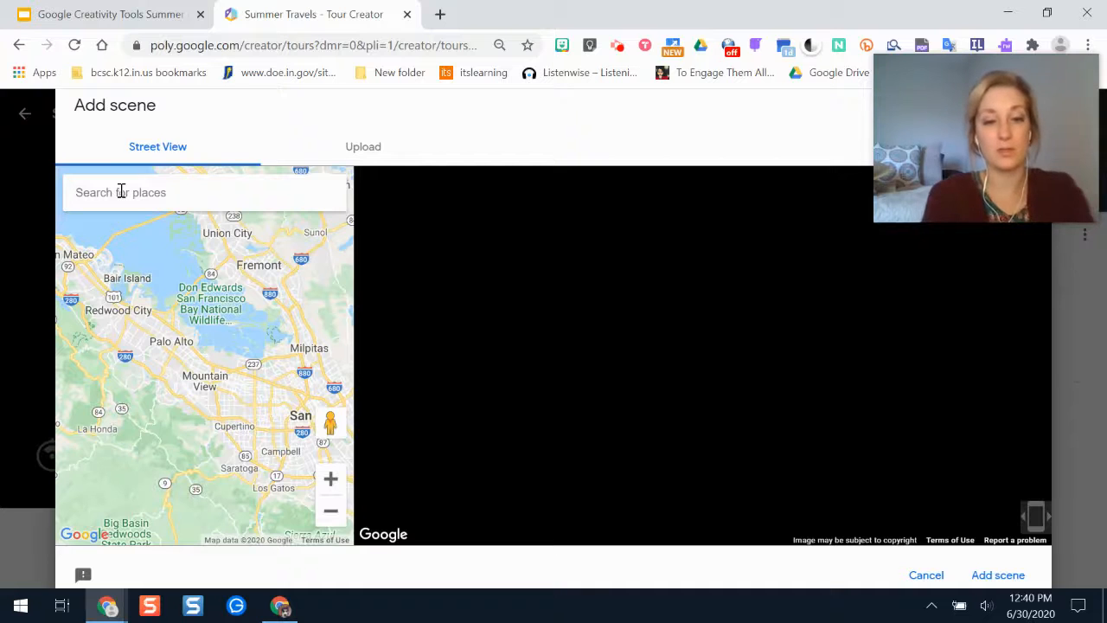
text(sorrento it)
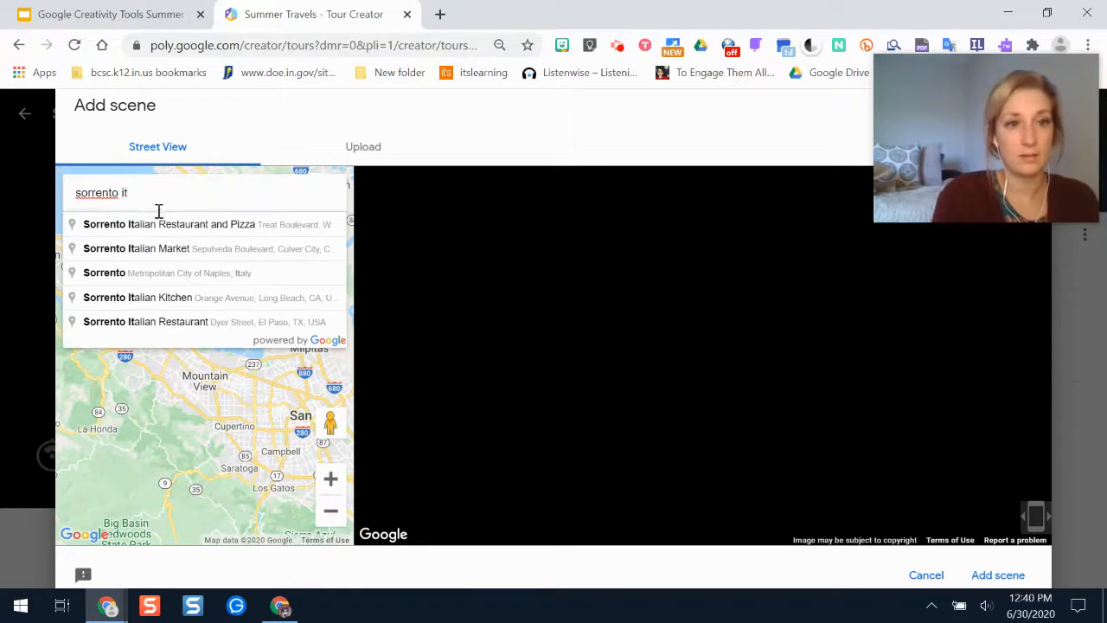
click(168, 274)
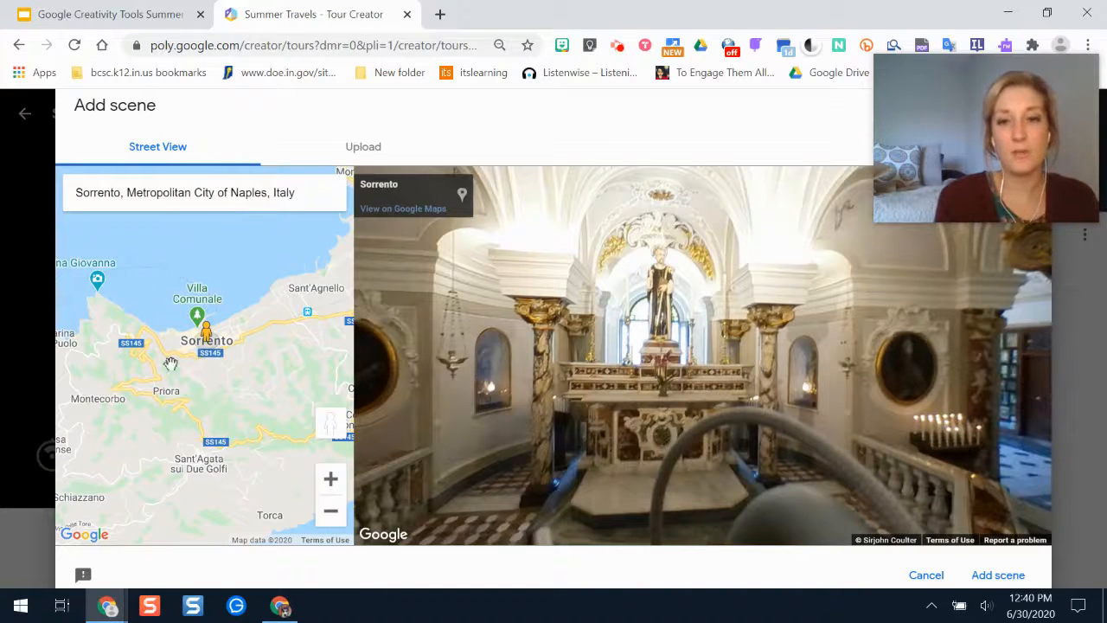
drag(811, 411, 641, 416)
drag(939, 452, 724, 457)
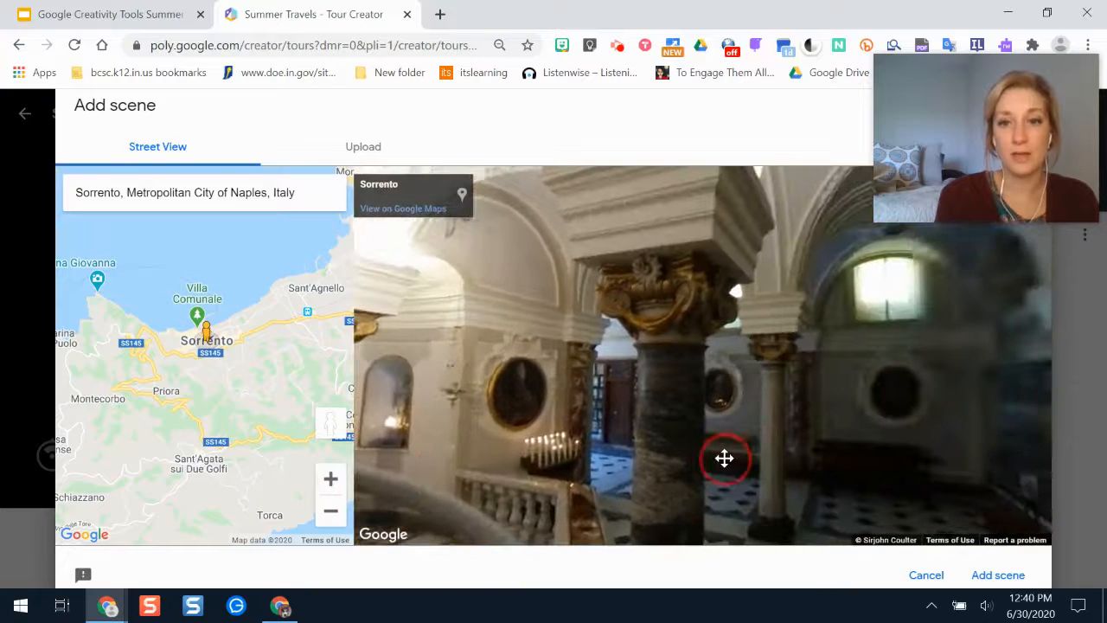
drag(1030, 433, 849, 394)
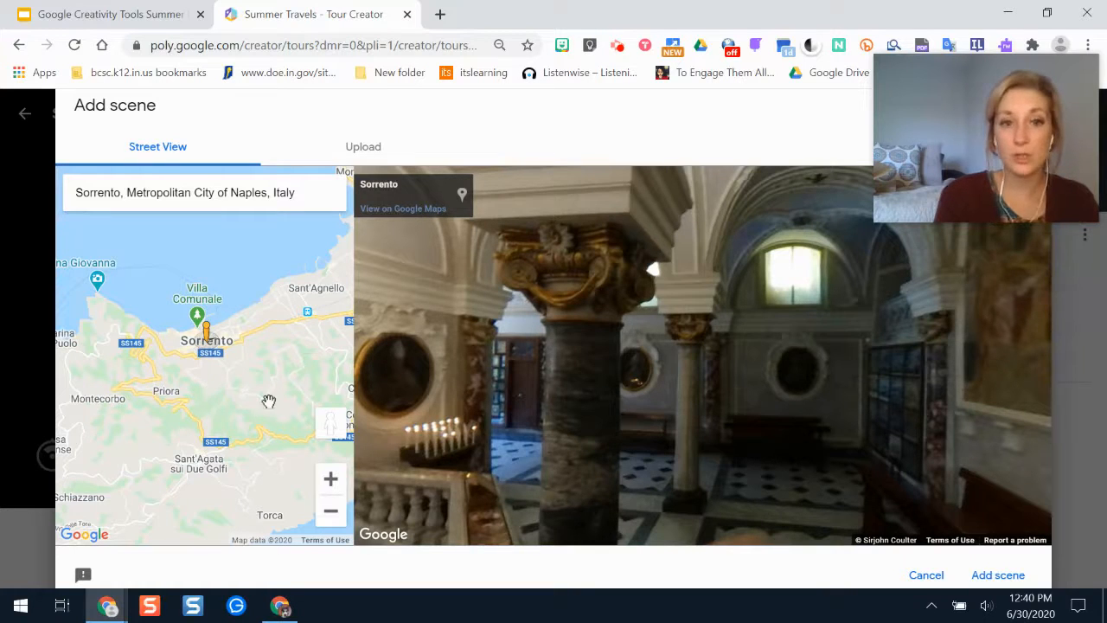
Move the Street View position to the Bagni Salvatore waterfront just west of Villa Comunale and add that view as a scene
click(332, 478)
drag(193, 390, 262, 448)
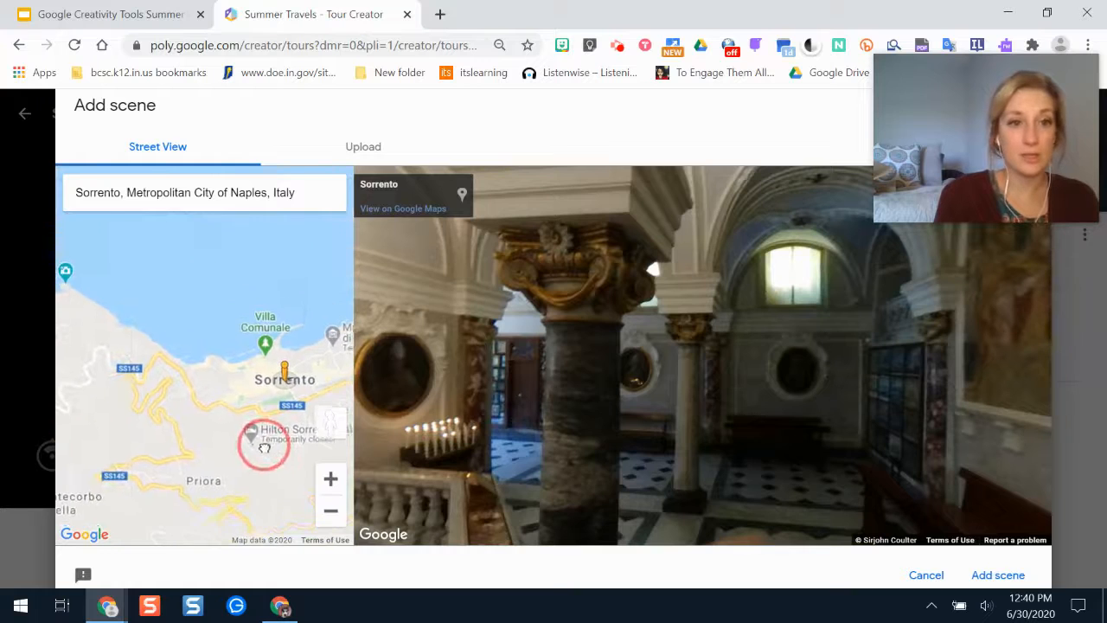
click(289, 373)
drag(289, 373, 223, 350)
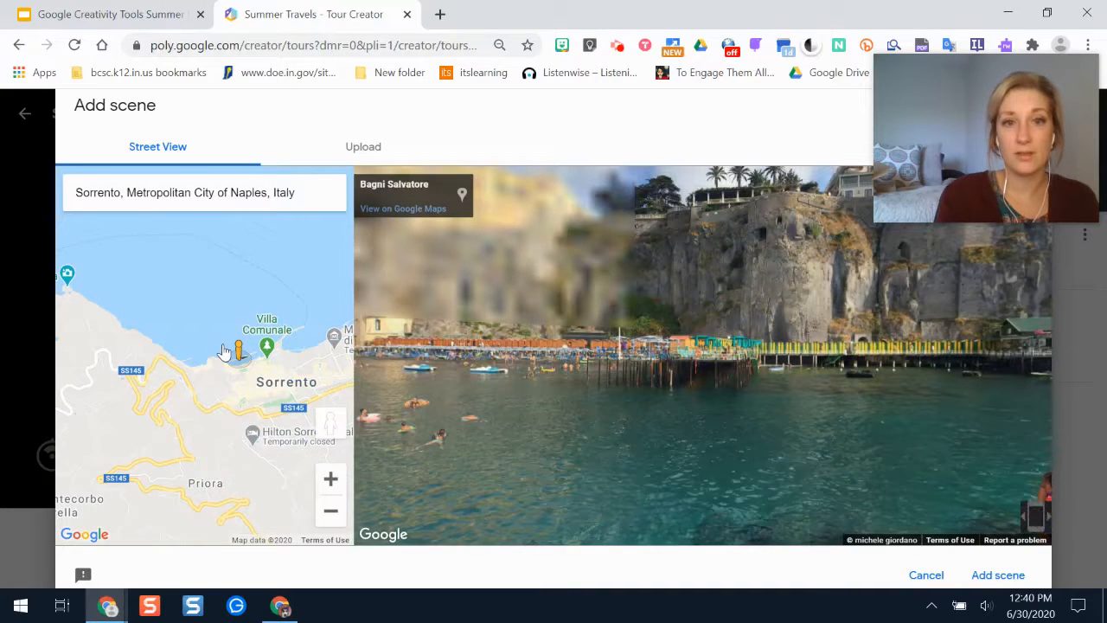
drag(590, 456, 674, 568)
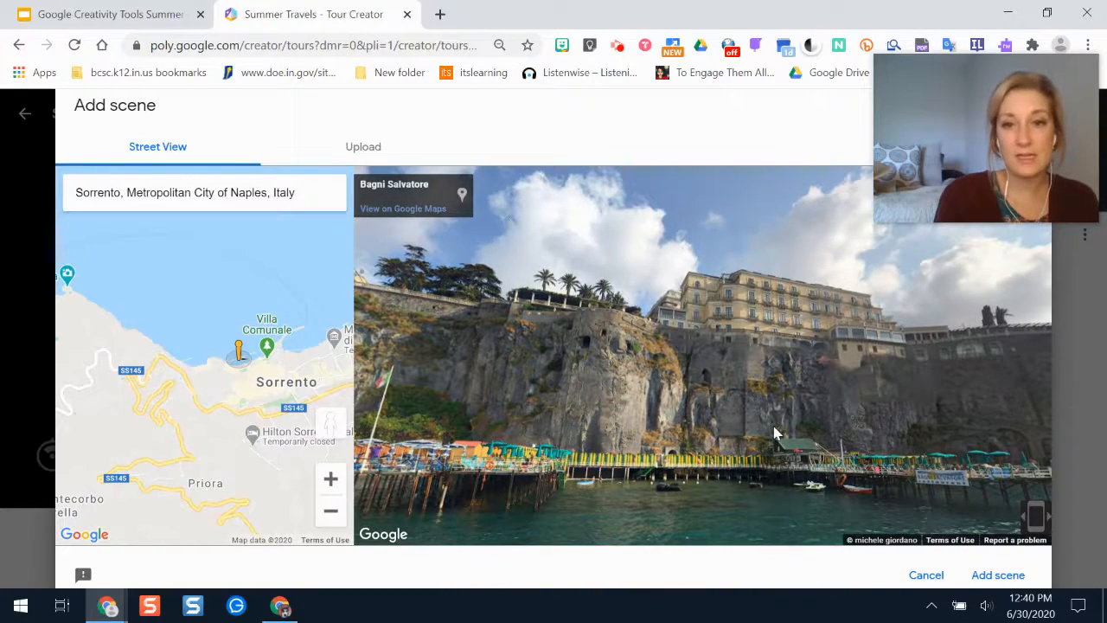
click(993, 582)
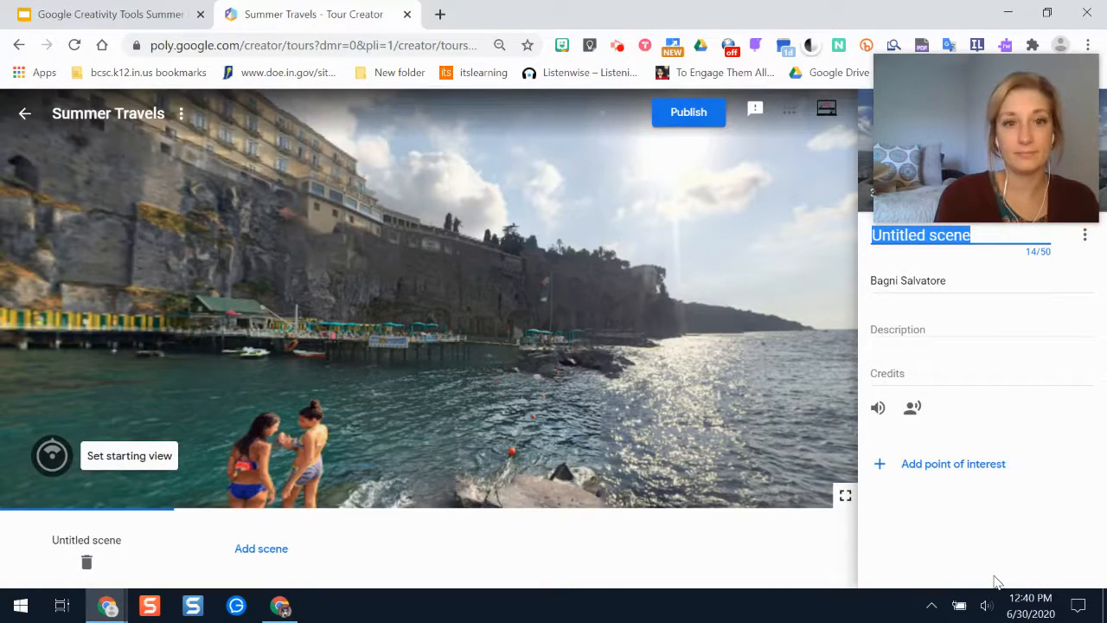
Set the scene's starting view to face the cliffs and the yellow building above the waterfront
drag(562, 415, 499, 399)
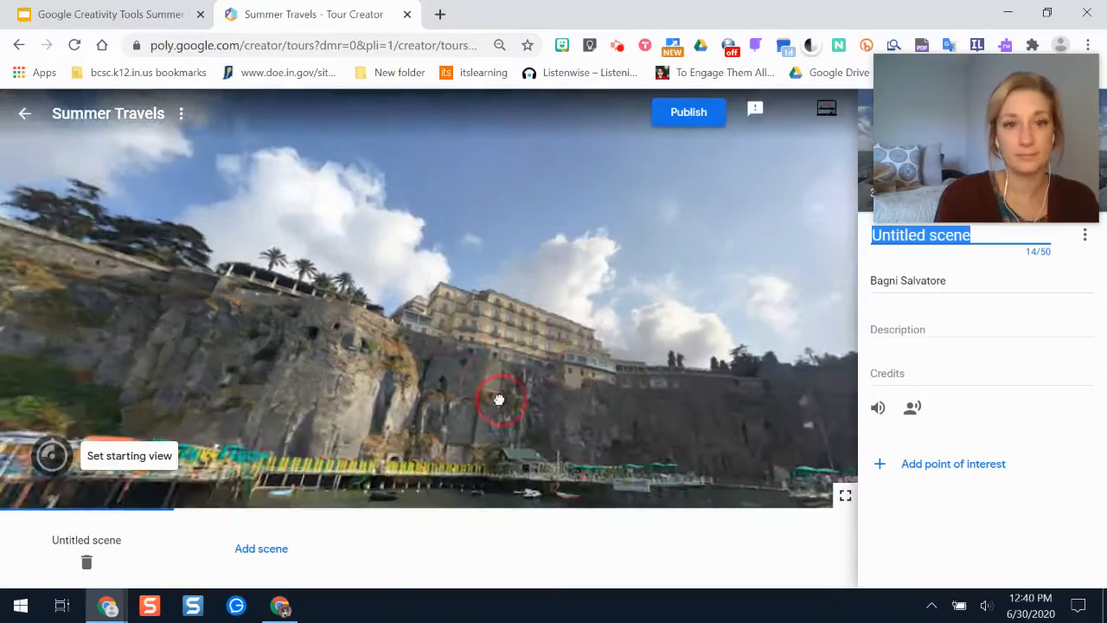
click(156, 459)
drag(476, 375, 580, 446)
click(656, 532)
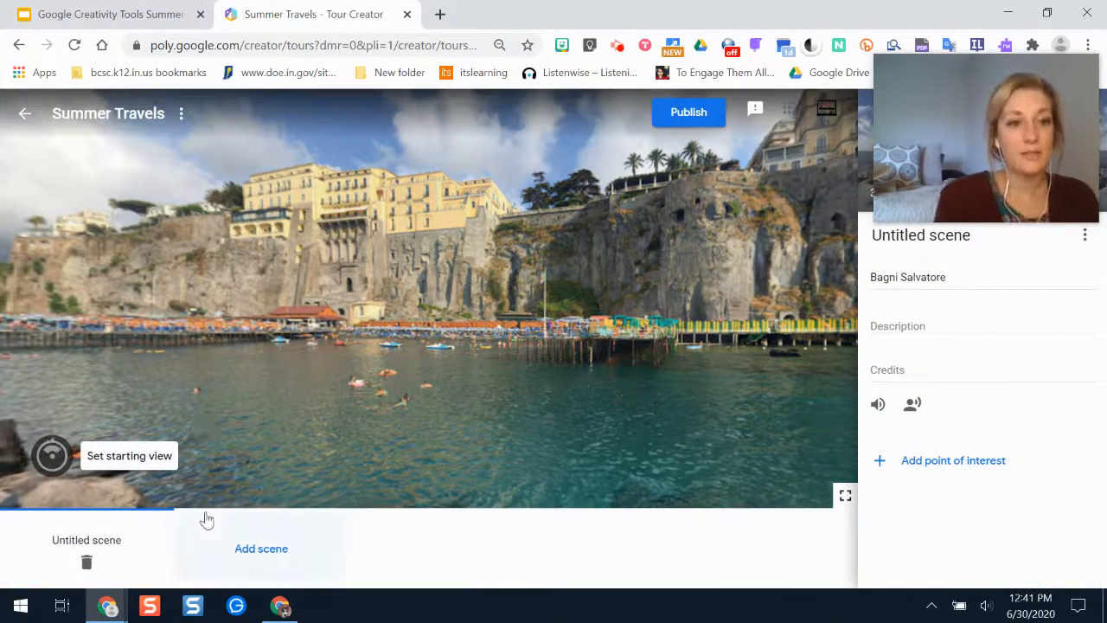
mouse_move(1024, 202)
drag(1024, 202, 801, 148)
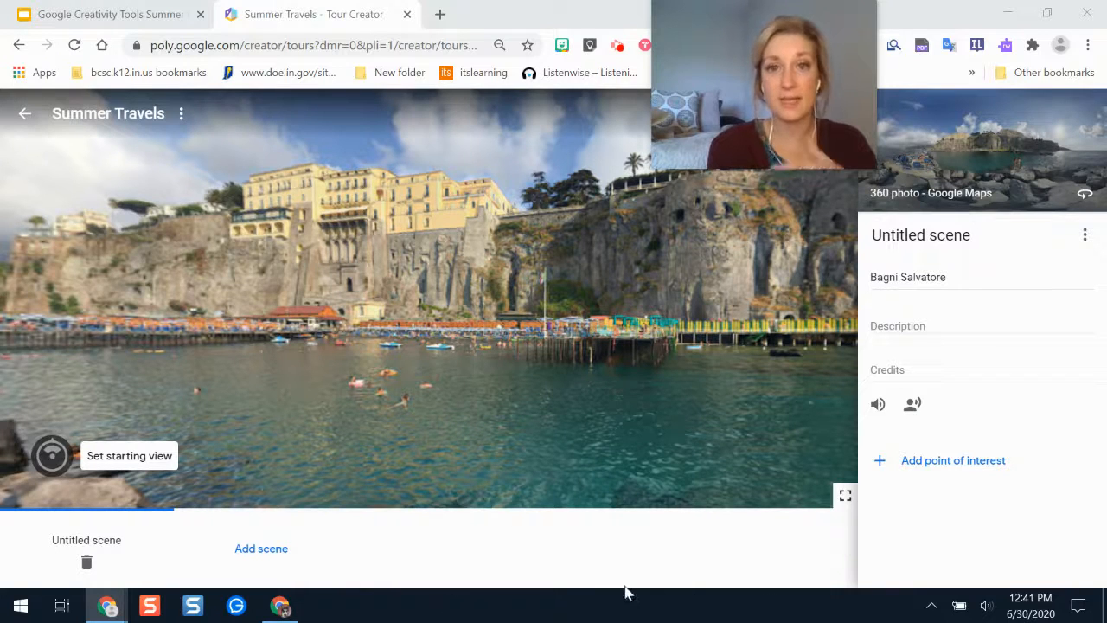
Set the scene's location to "Sorrento, Italy" and its description to "Sorrento, Italy is known for its famous black sand beaches."
click(959, 285)
text(Sorrento, Italy)
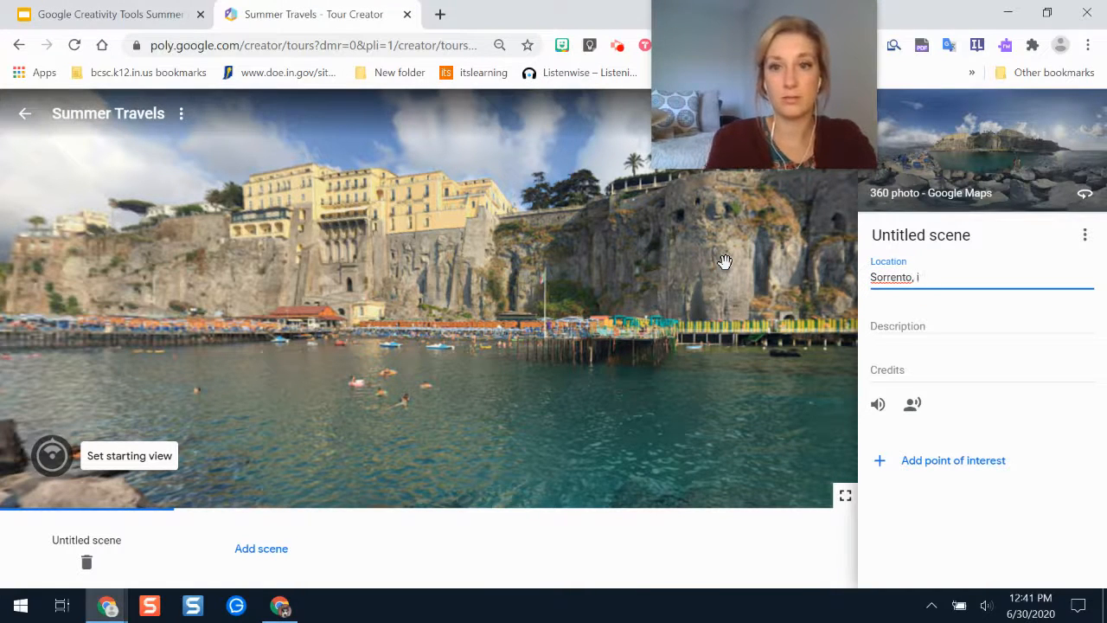
click(911, 338)
text(Sorrento,)
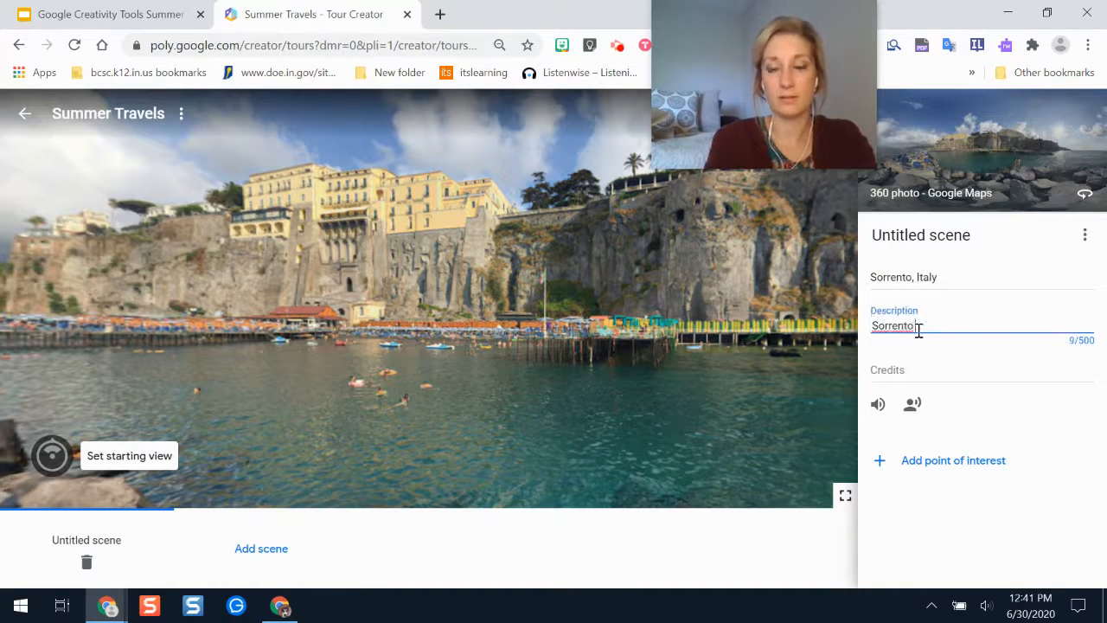
text( Italy is known for its famous )
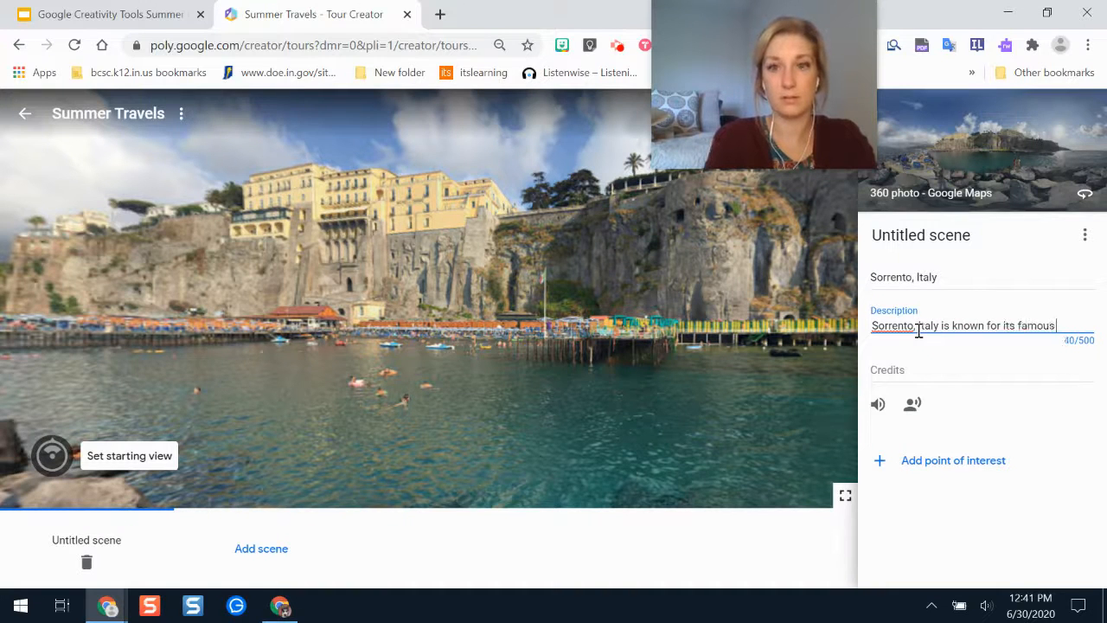
text(black sand beaches.)
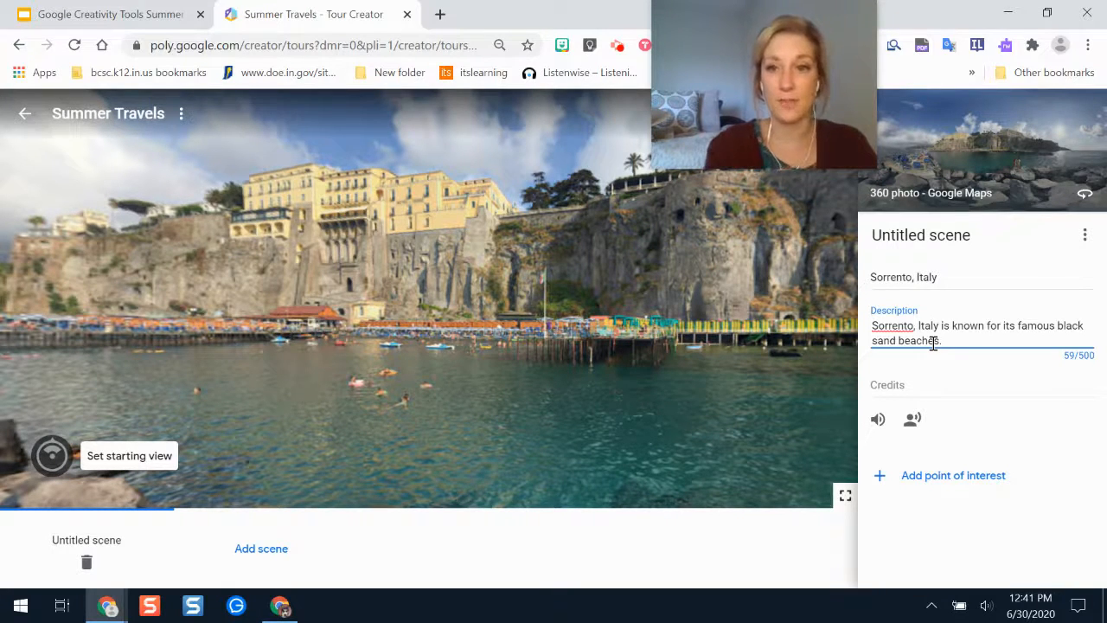
Go to the scene's credits and open the option for adding scene narration
click(909, 384)
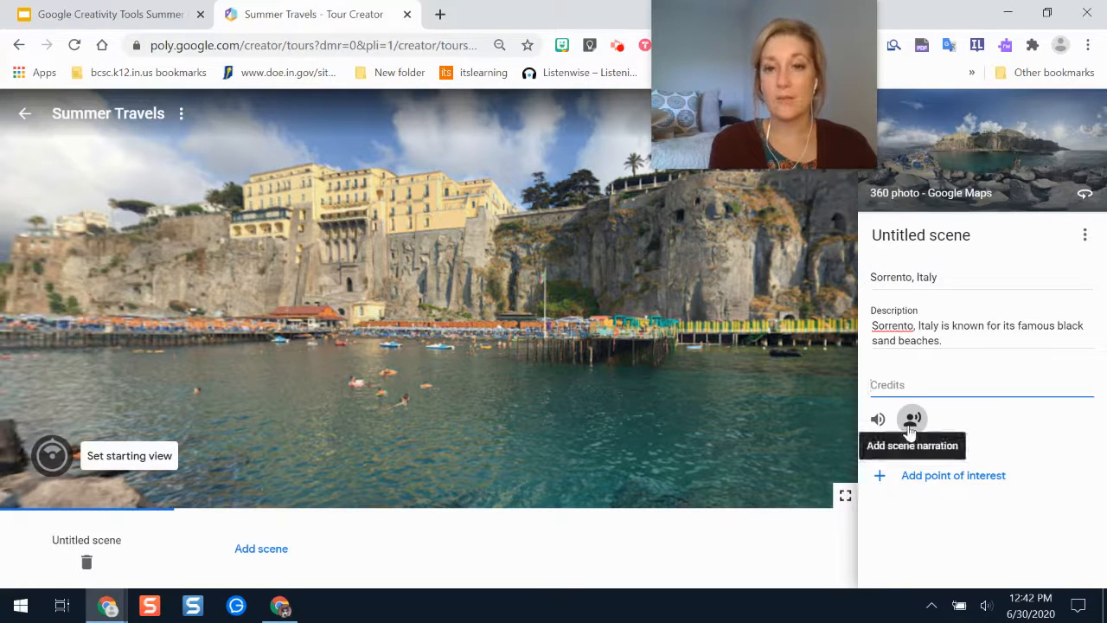
click(912, 420)
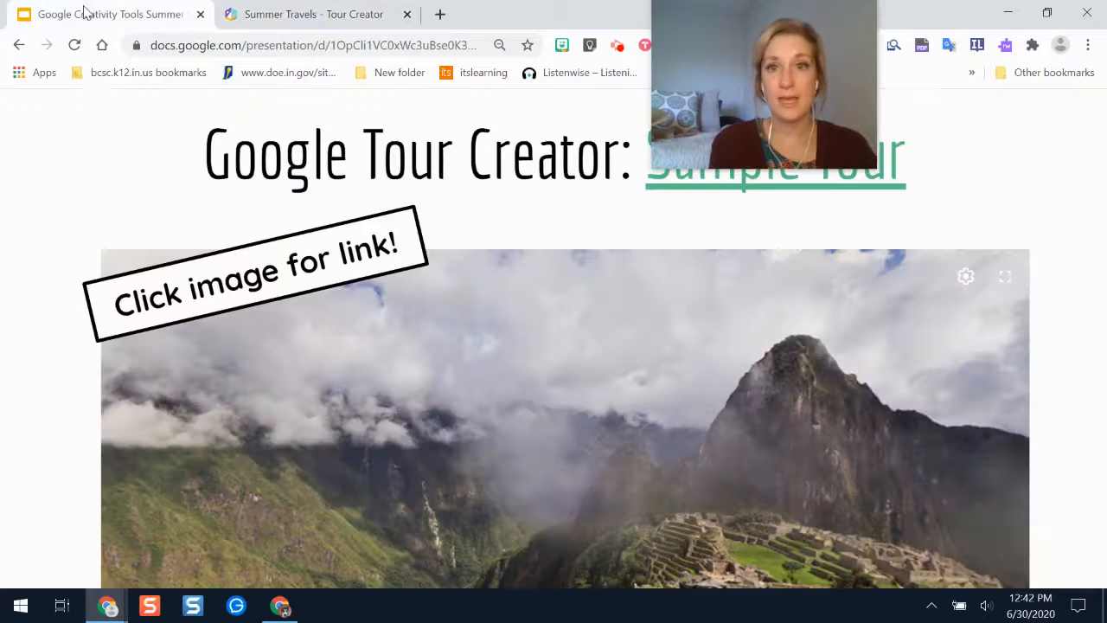
Switch to the slide presentation to review the free audio recording tools for Tour Creator, and return to the Summer Travels tour
click(86, 11)
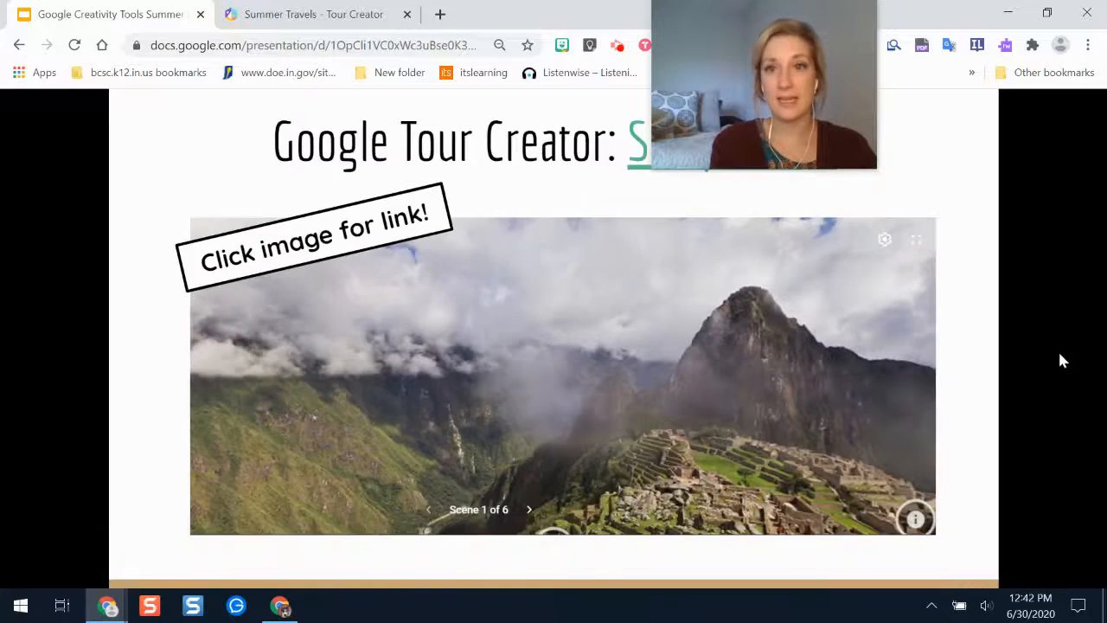
click(1059, 350)
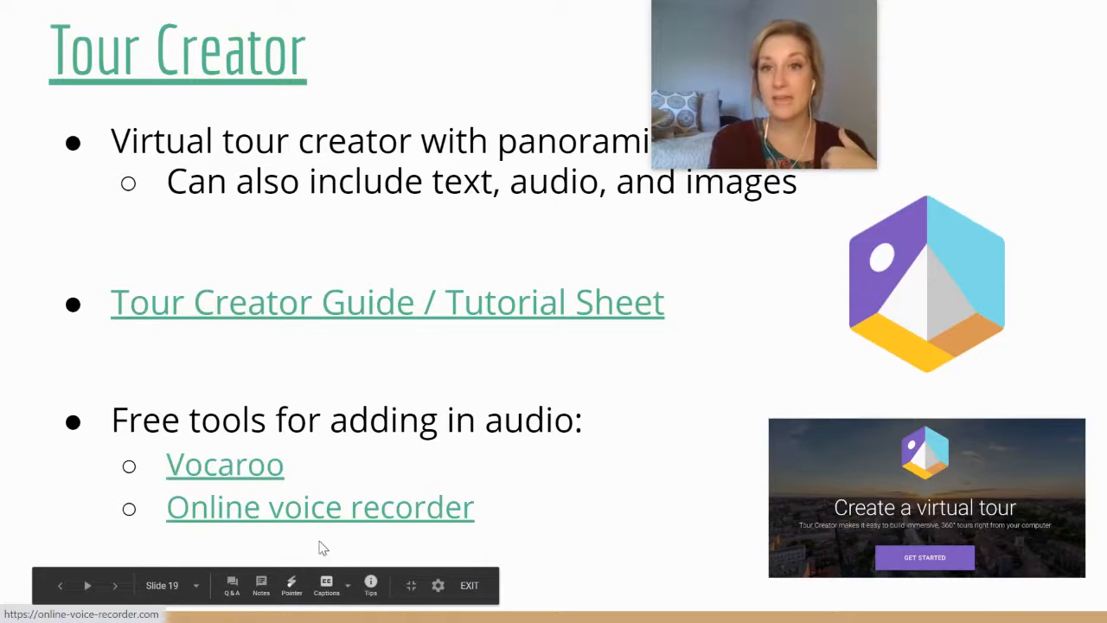
key(Escape)
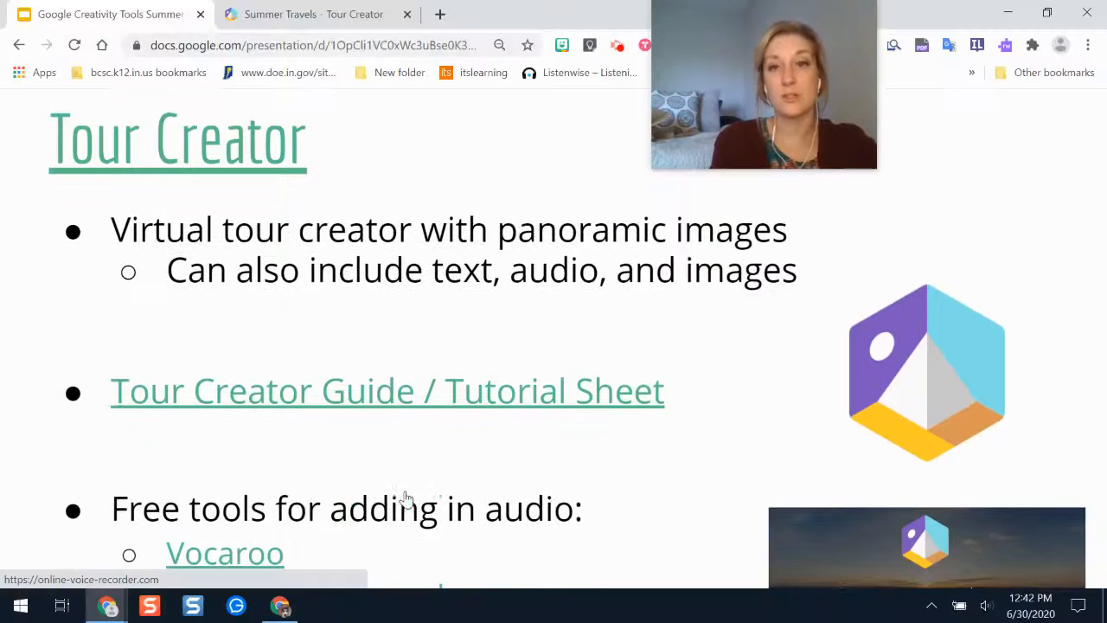
click(297, 15)
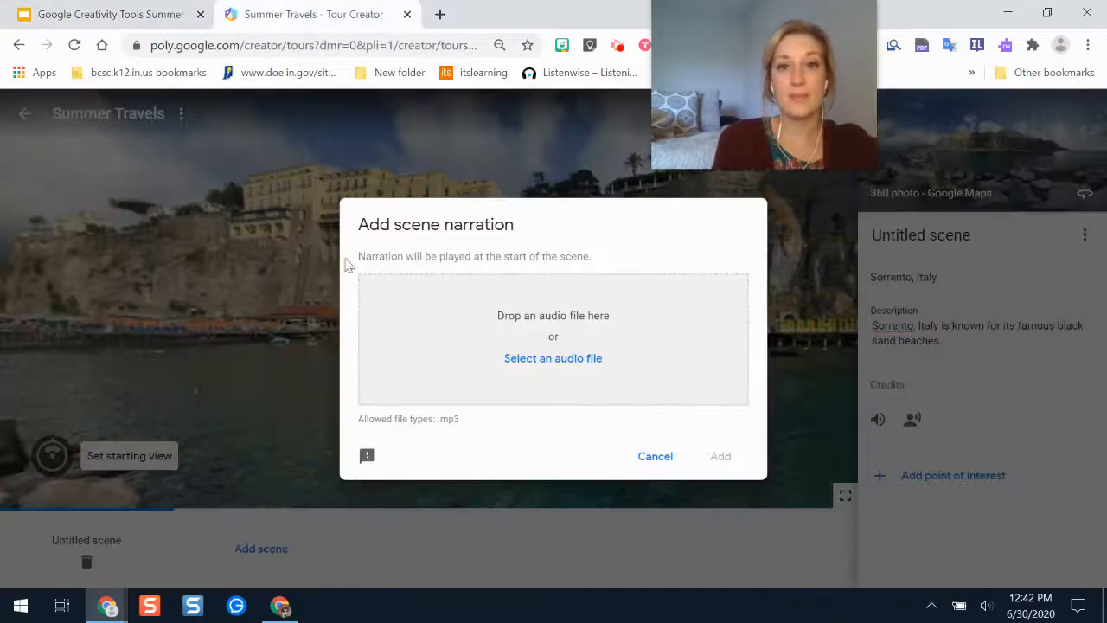
Look at the audio file selection for the scene narration and leave without adding a file
click(563, 362)
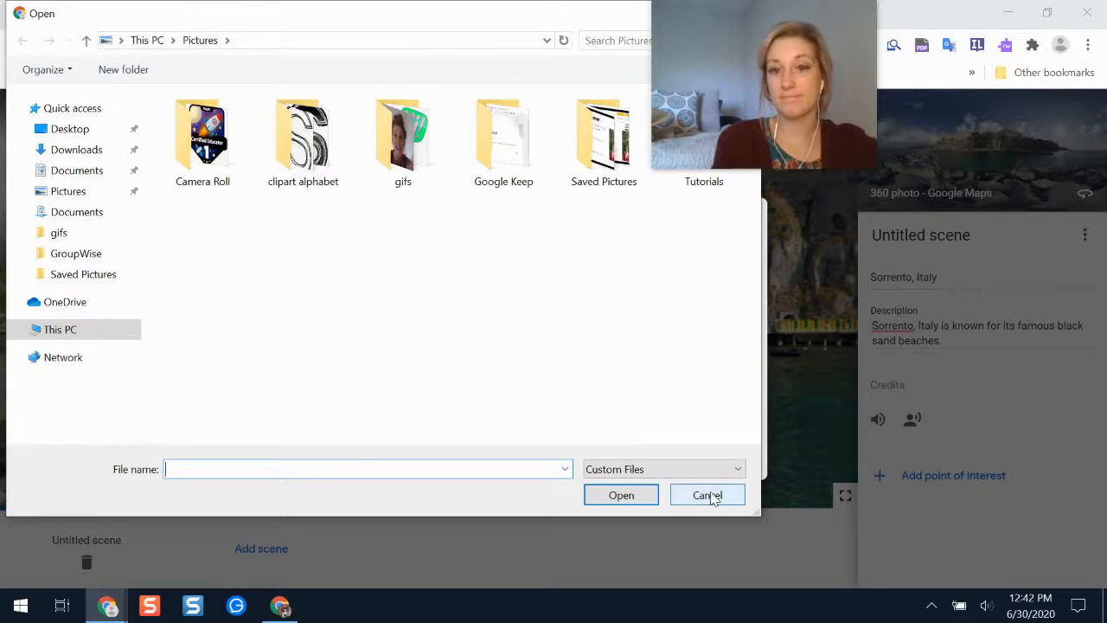
click(708, 495)
click(657, 459)
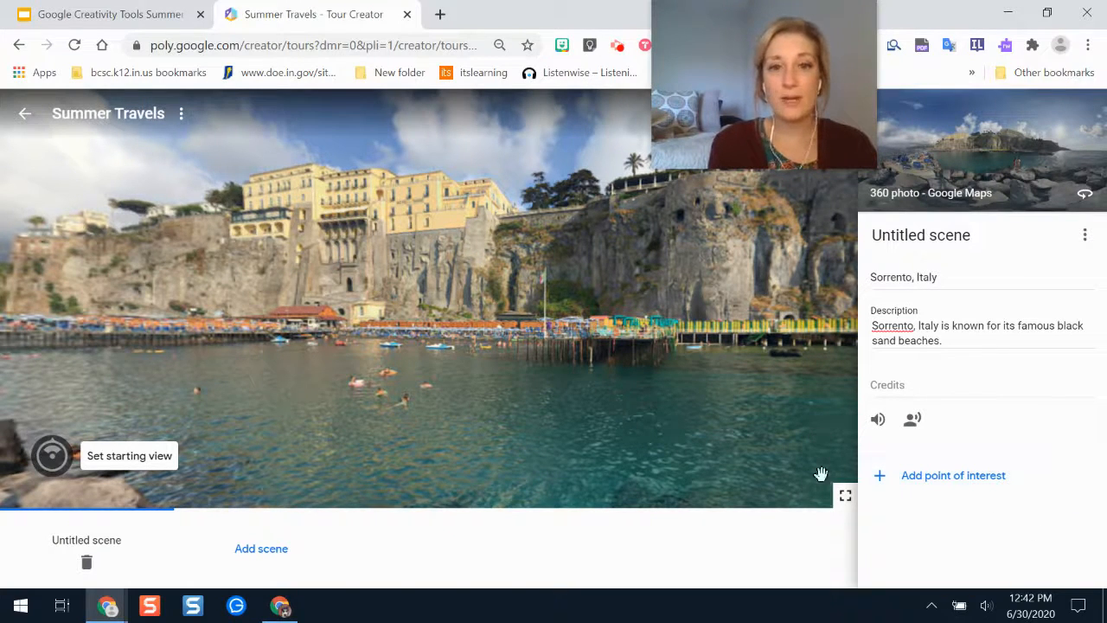
Add a point of interest on the cliffs beside the yellow building and name it "Cliffs"
click(934, 473)
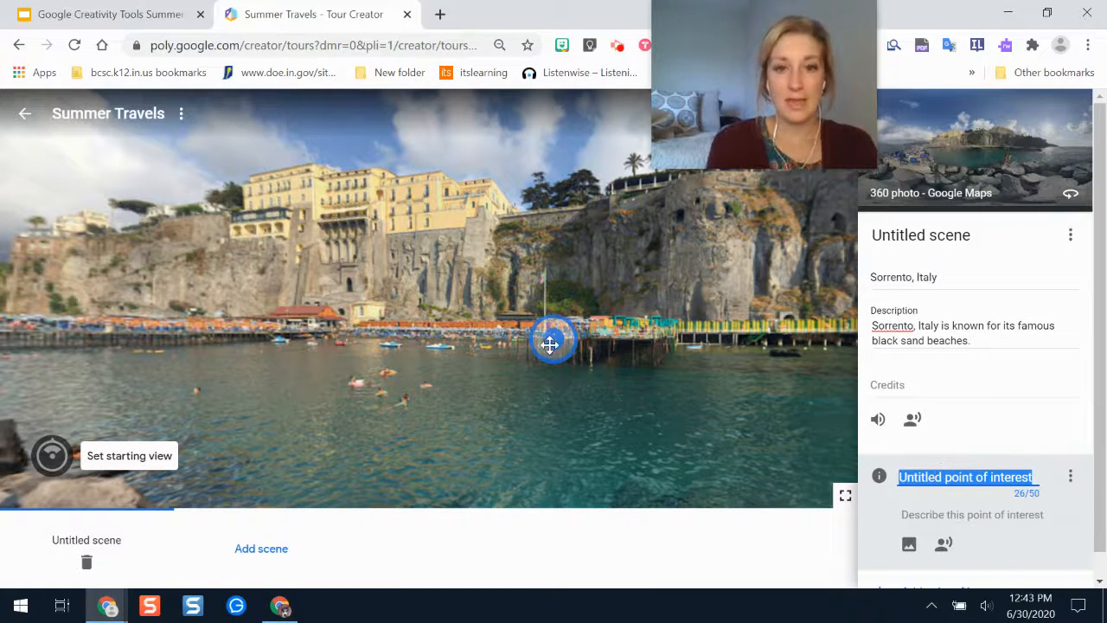
drag(554, 339, 503, 418)
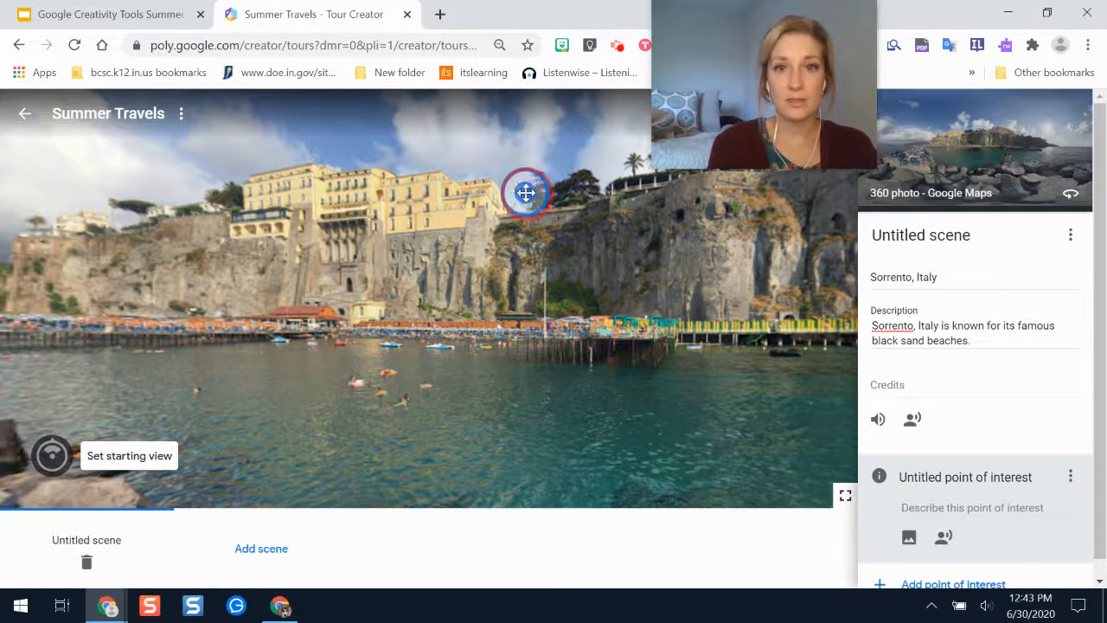
click(1029, 478)
key(ctrl+a)
text(Sli)
key(BackSpace)
key(BackSpace)
key(BackSpace)
text(Cli)
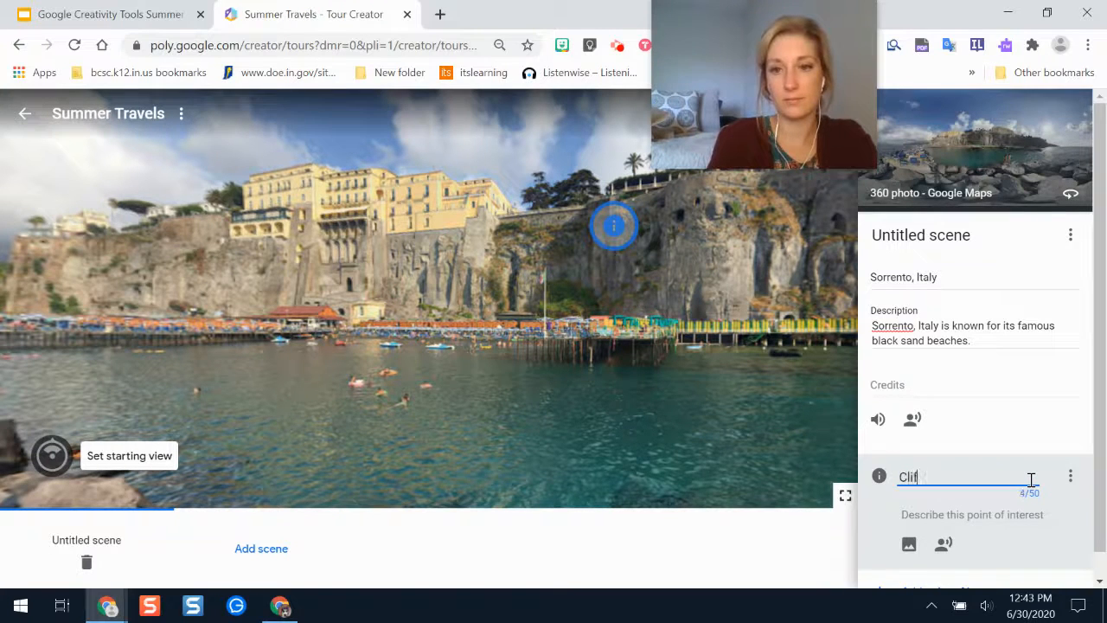
click(980, 517)
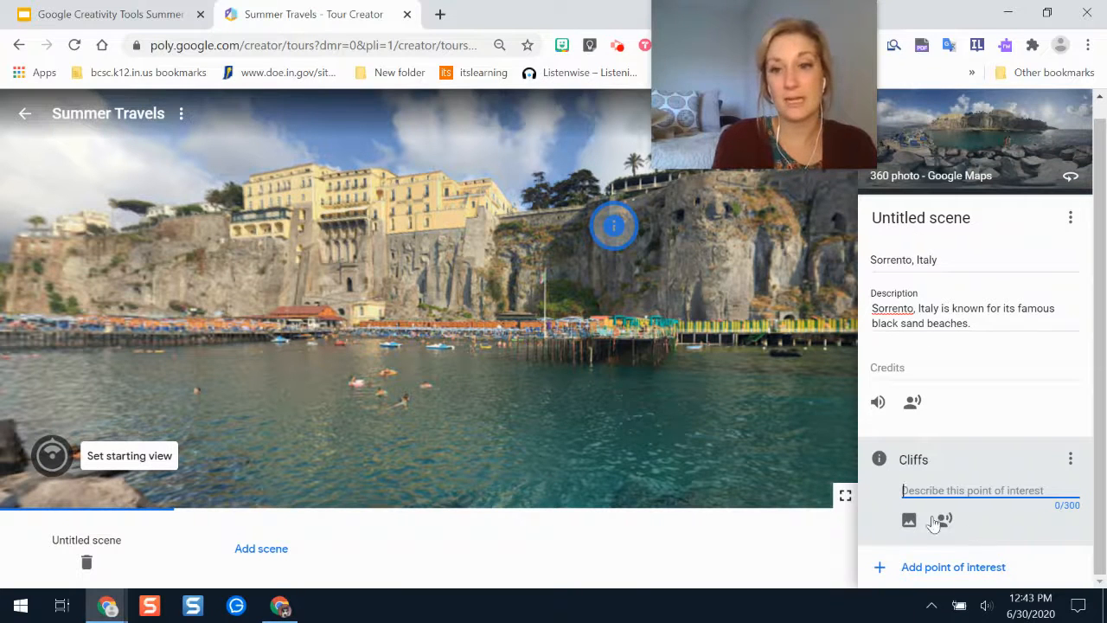
click(909, 519)
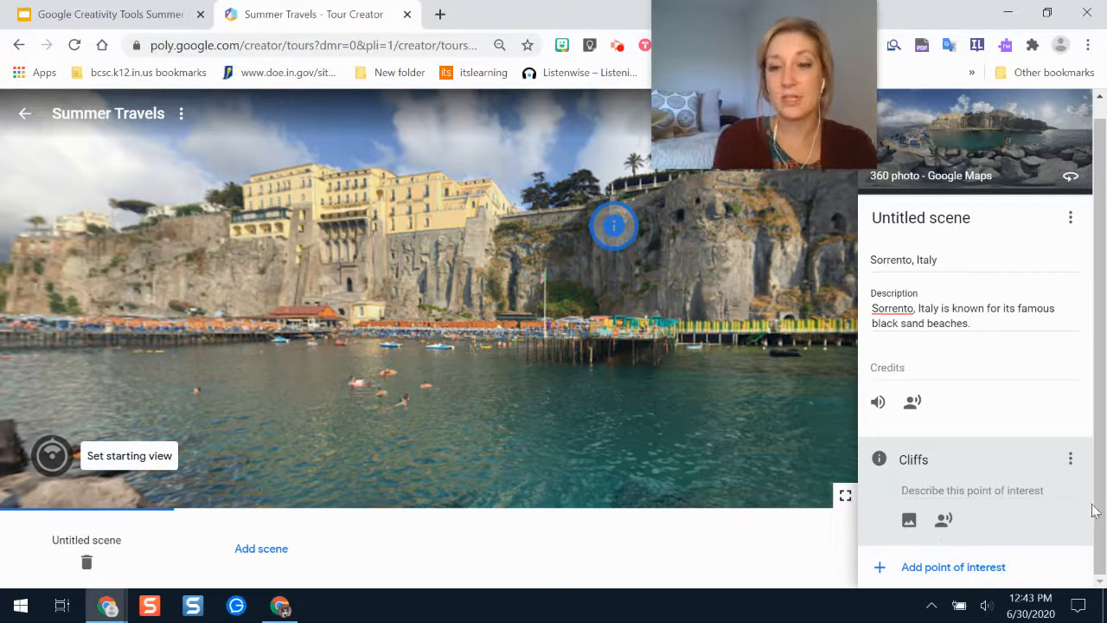
Add a second point of interest near the yellow beach cabins at the foot of the cliffs
click(946, 567)
mouse_move(558, 340)
mouse_down()
mouse_move(749, 297)
mouse_move(745, 314)
mouse_up()
click(712, 420)
mouse_move(778, 425)
mouse_down()
mouse_move(637, 420)
mouse_move(717, 430)
mouse_up()
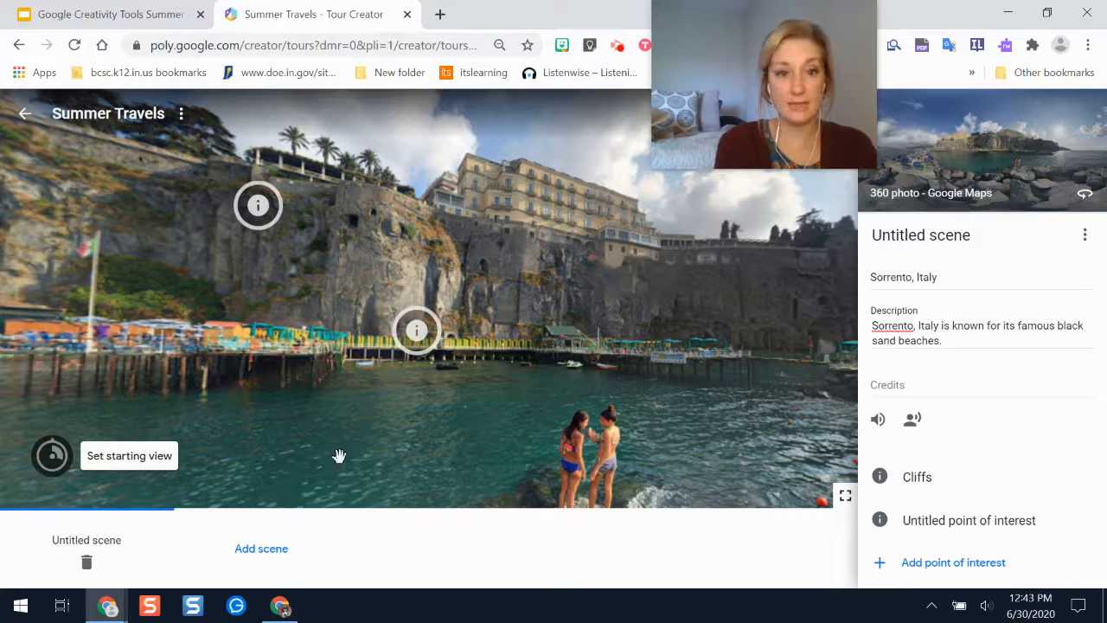
Rename the untitled scene as "Sorrento"
click(964, 234)
triple_click(964, 234)
text(Sorrento)
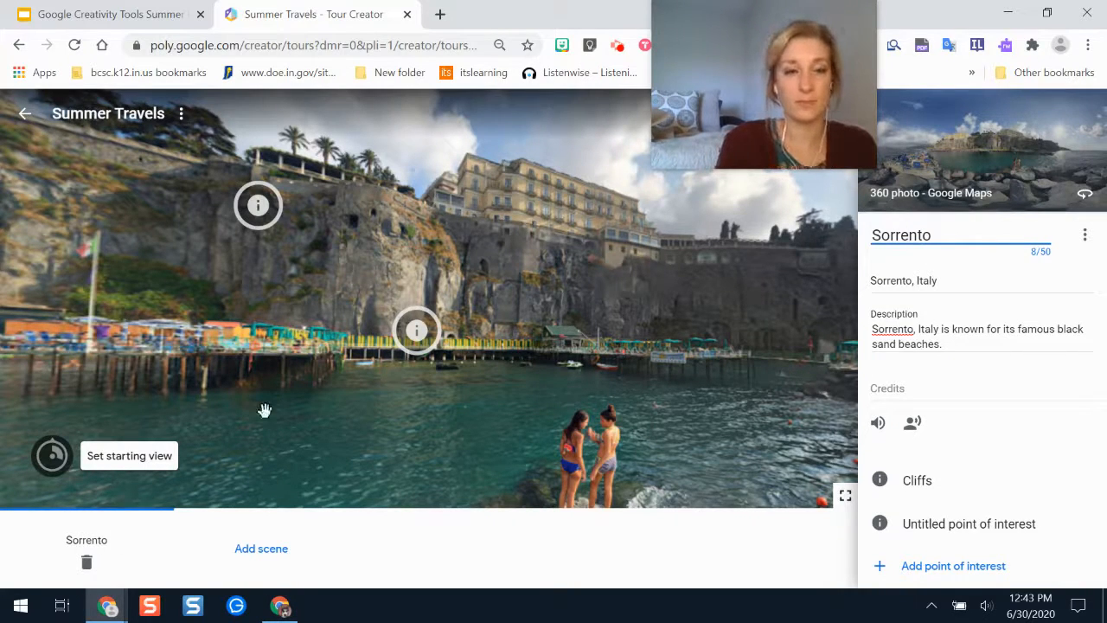
Start adding another scene and look at the option to upload a 360° or 180° image before returning to Street View
click(260, 550)
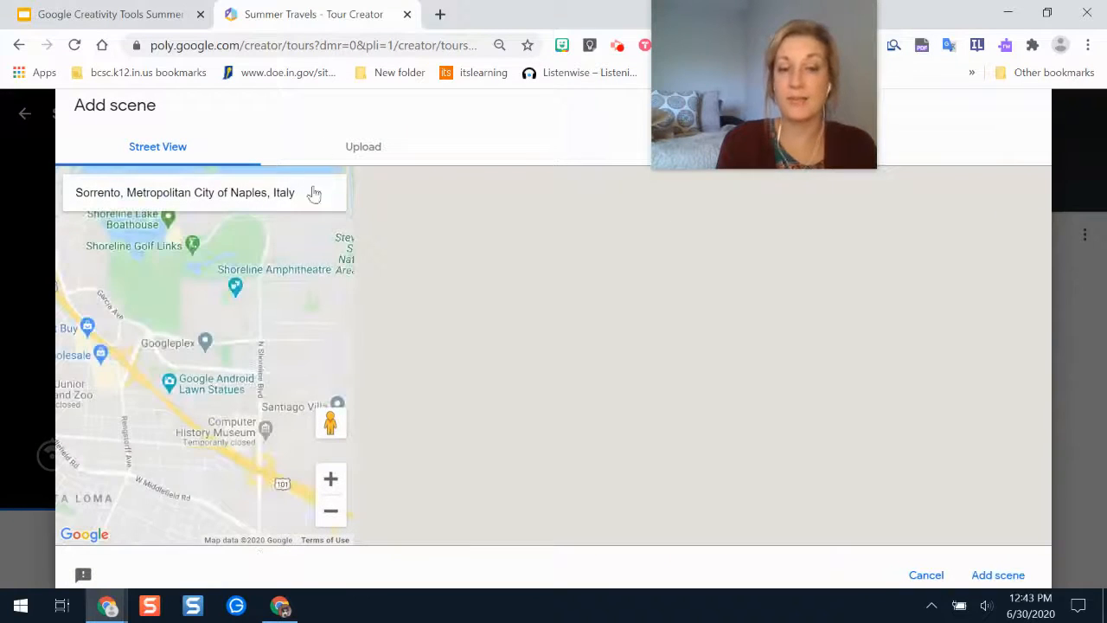
drag(303, 194, 21, 203)
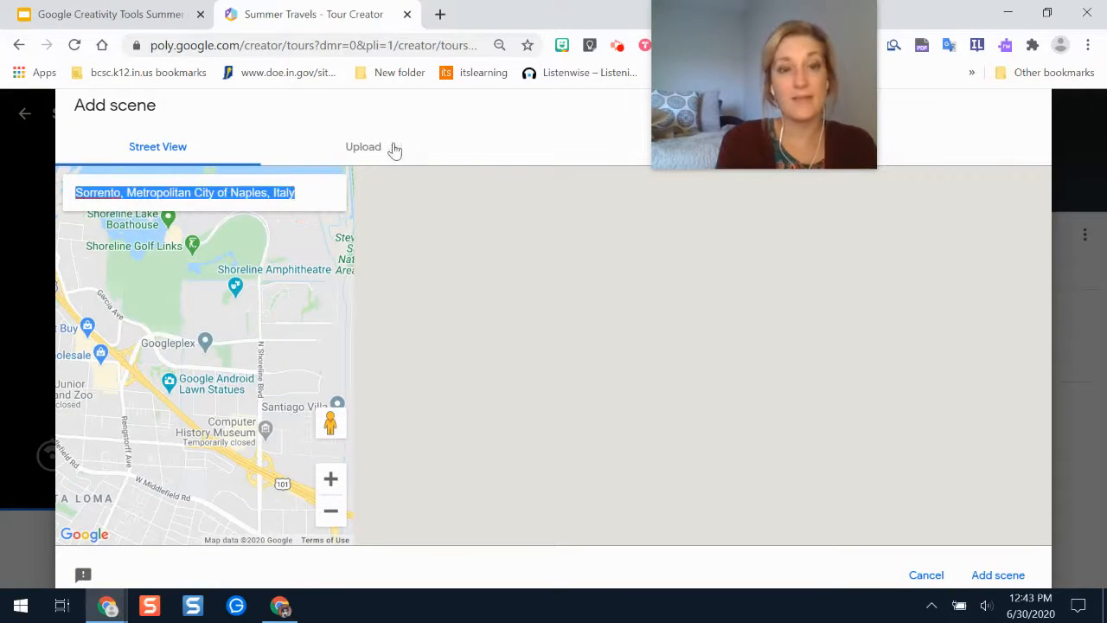
click(361, 161)
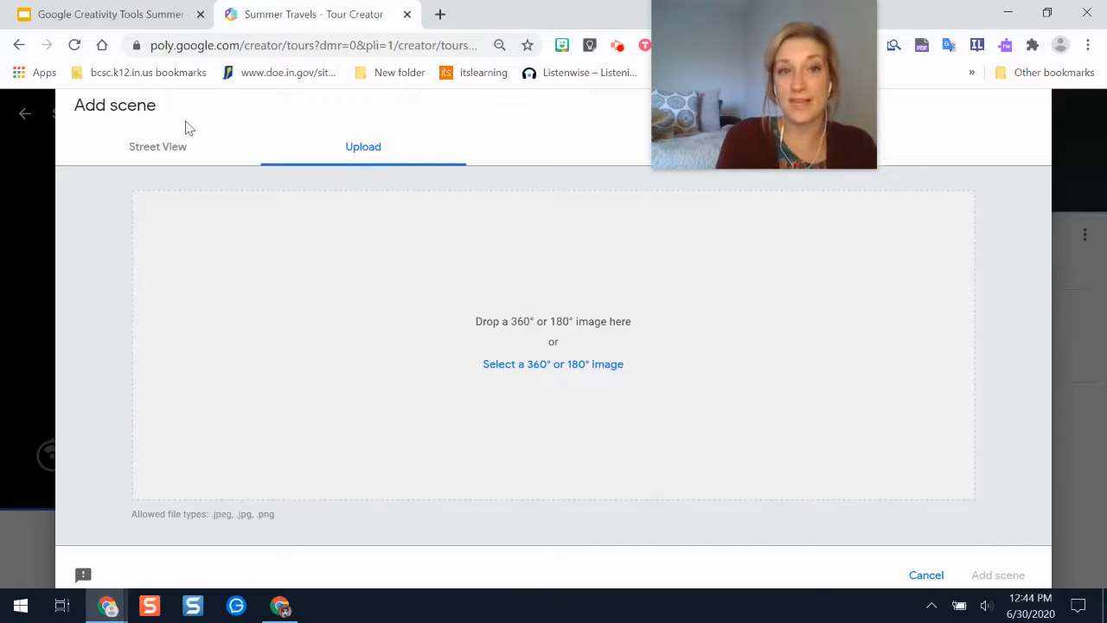
click(173, 147)
Find Athens, Greece in Street View and move the viewing position to a street north of the city centre
drag(302, 204, 55, 210)
text(athens, greece)
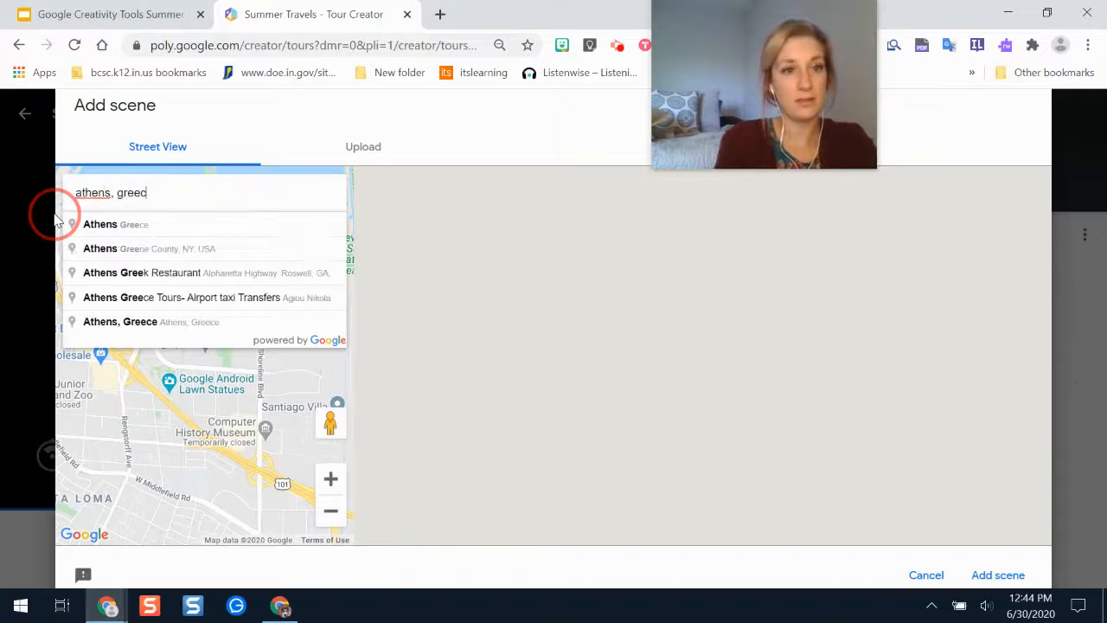
click(151, 226)
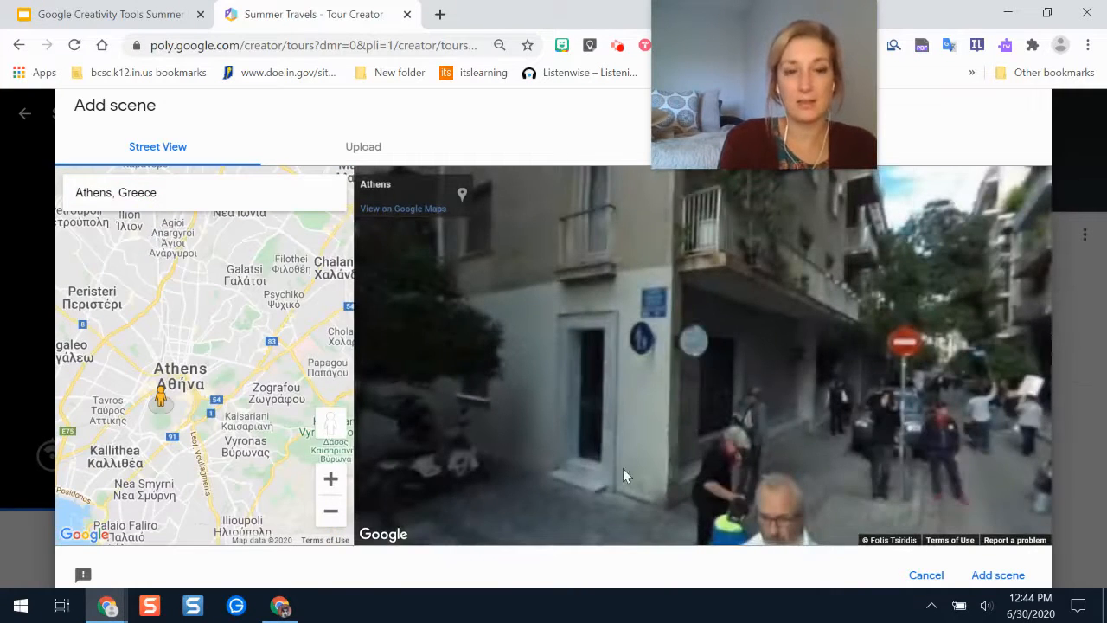
drag(164, 400, 165, 295)
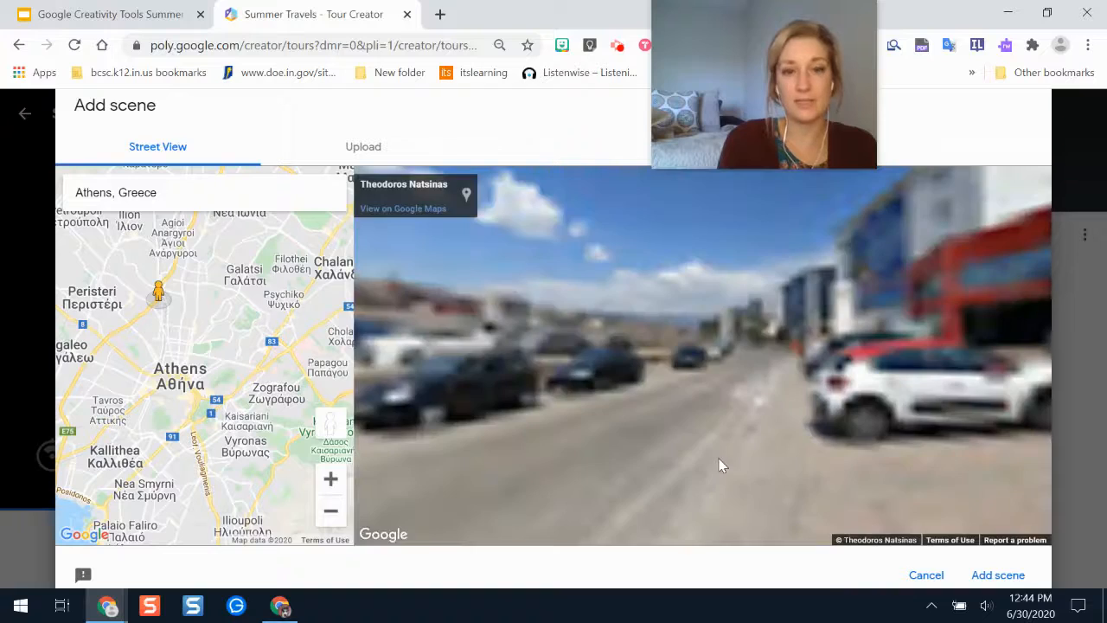
drag(707, 410, 636, 315)
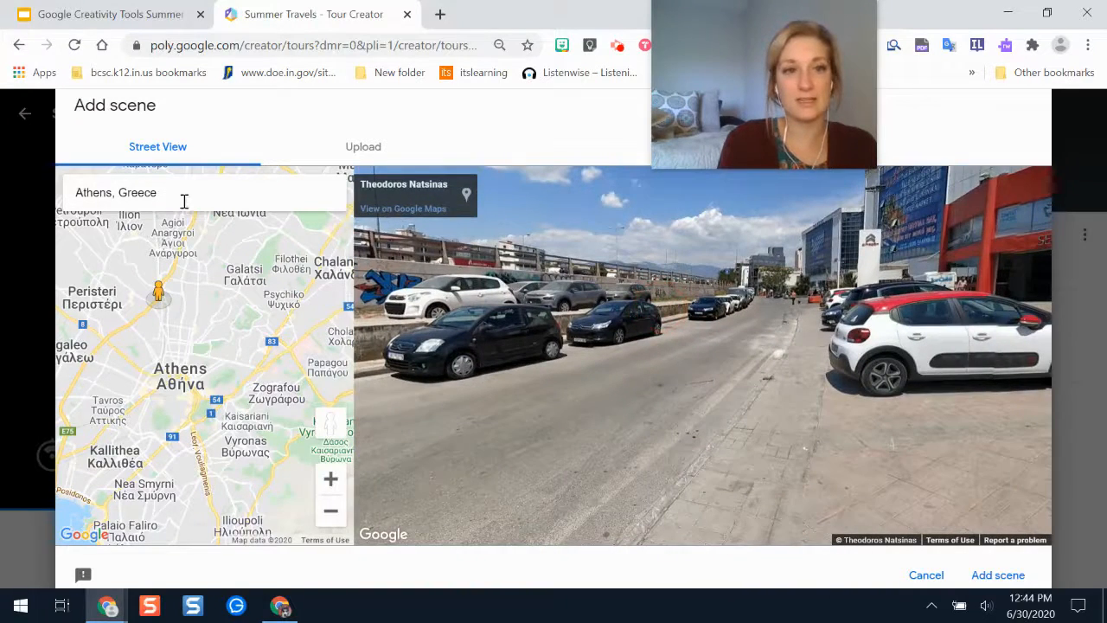
Find the Parthenon in Athens, Greece in Street View and add that view as a scene
drag(183, 202, 2, 193)
text(parthe)
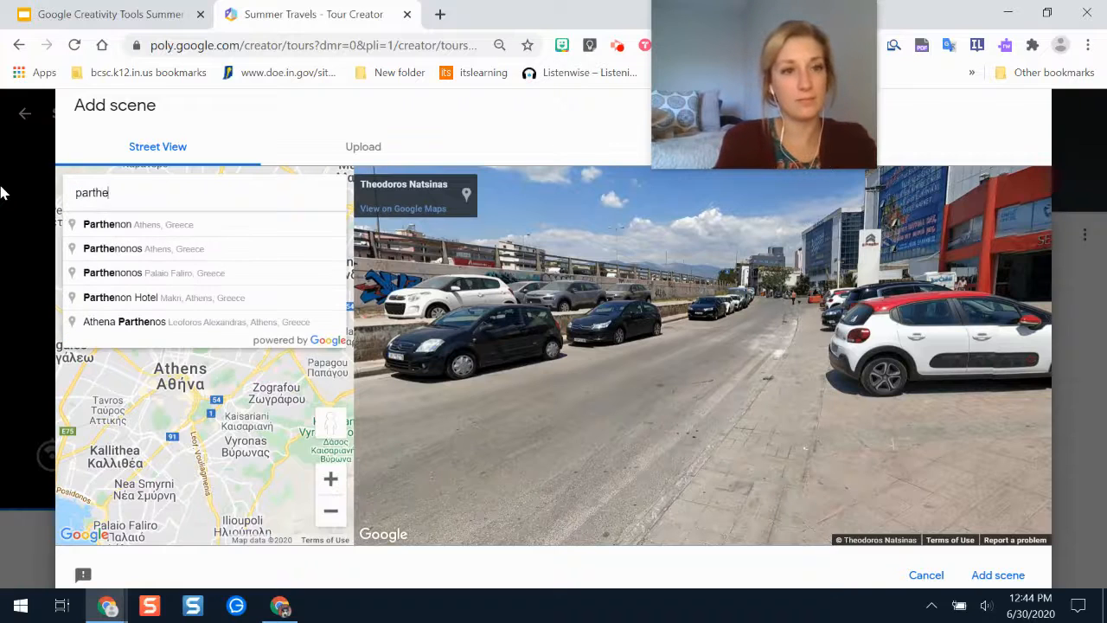
key(Down)
key(Return)
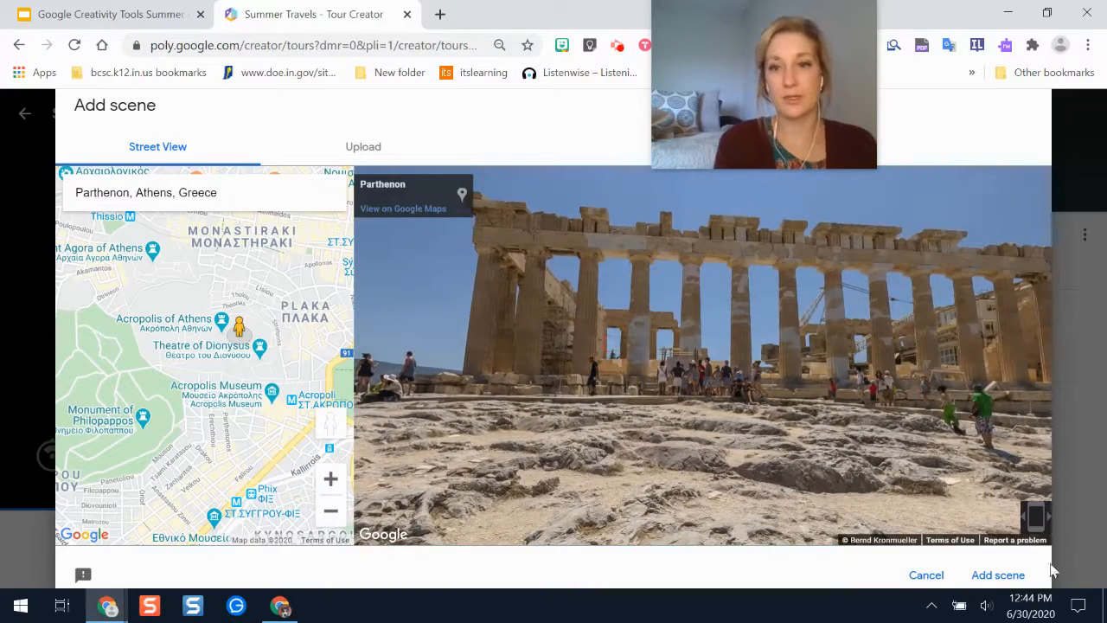
click(998, 576)
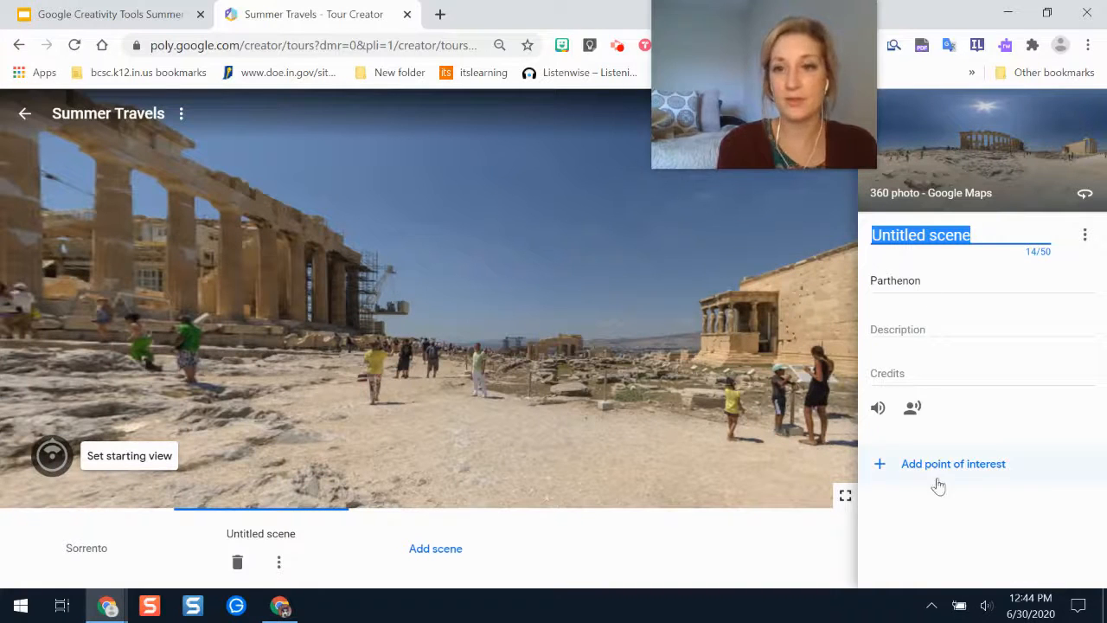
Name the new Parthenon scene "Athens"
drag(753, 52, 934, 366)
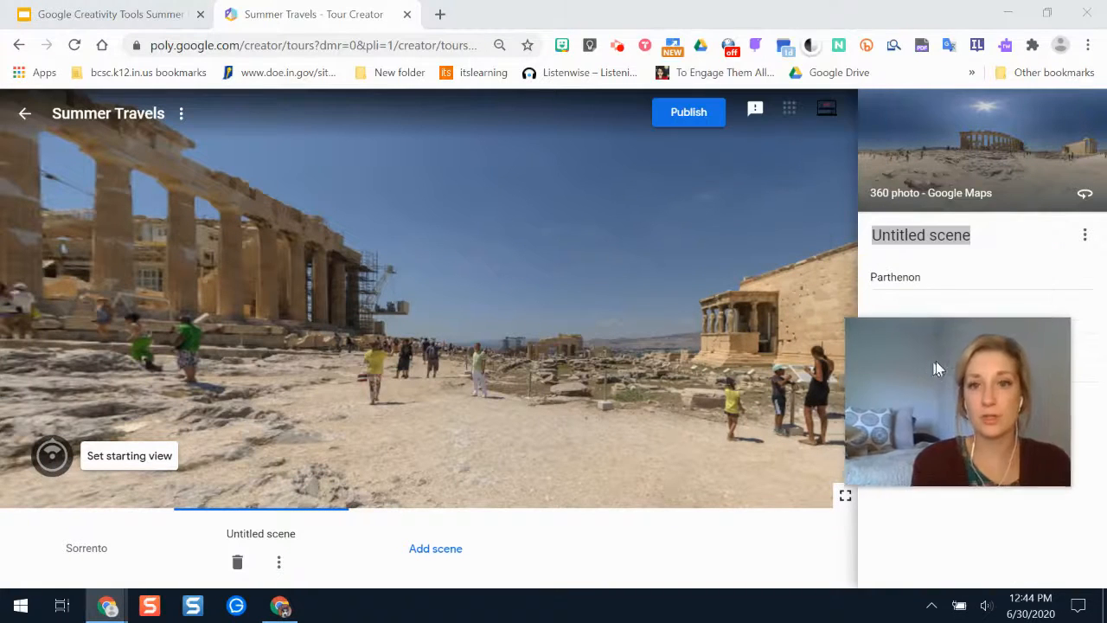
click(970, 234)
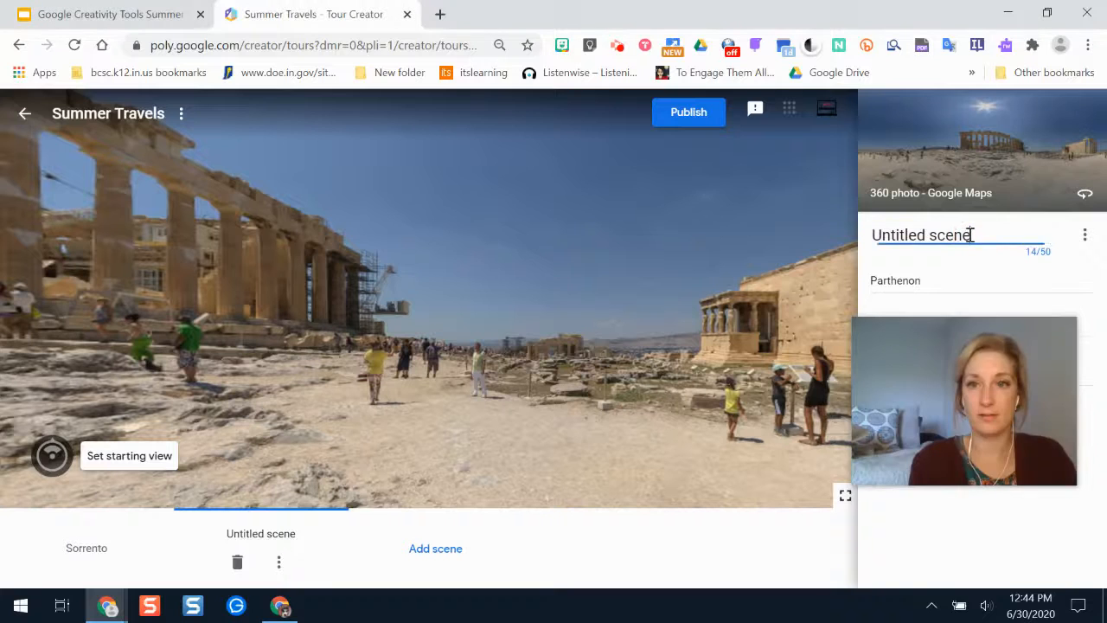
triple_click(970, 235)
text(Athens)
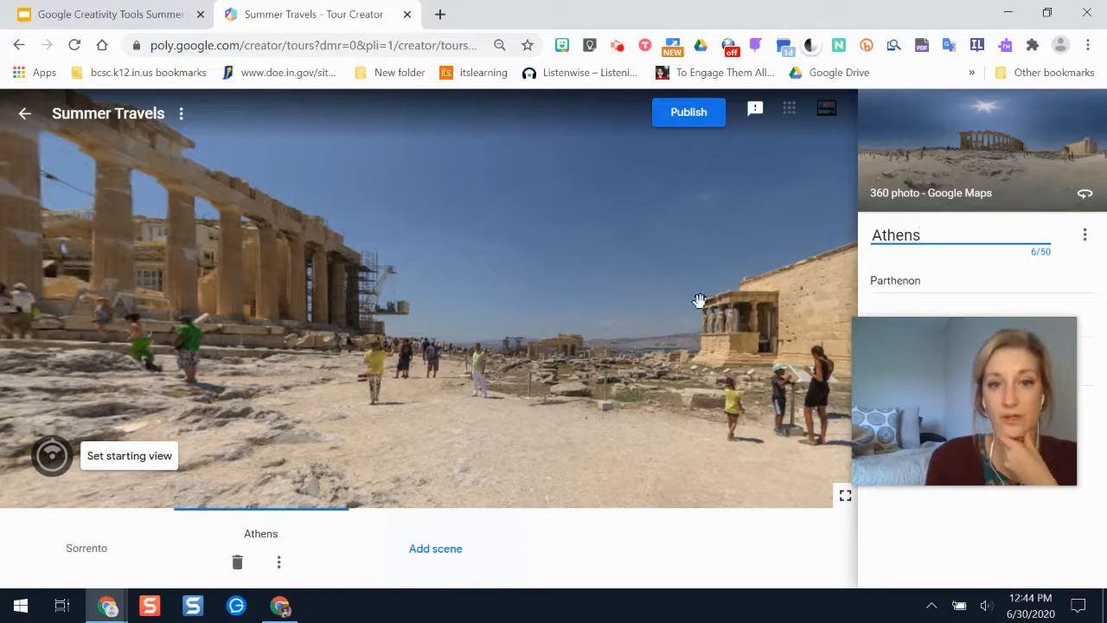
Publish the Summer Travels tour with its visibility set to Unlisted and copy the tour link
click(686, 117)
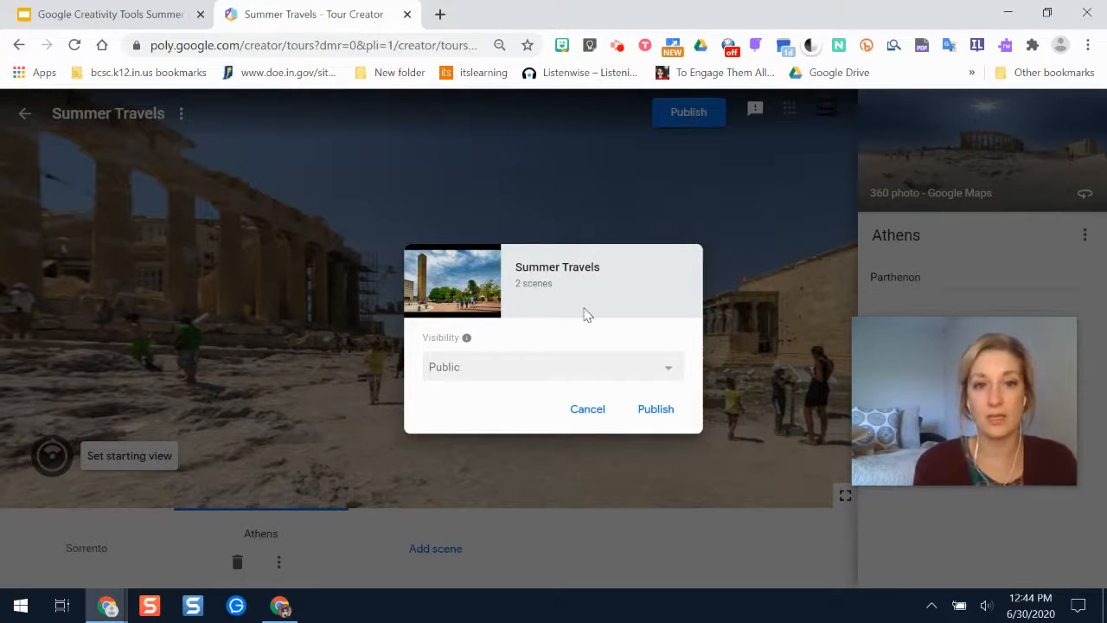
click(471, 377)
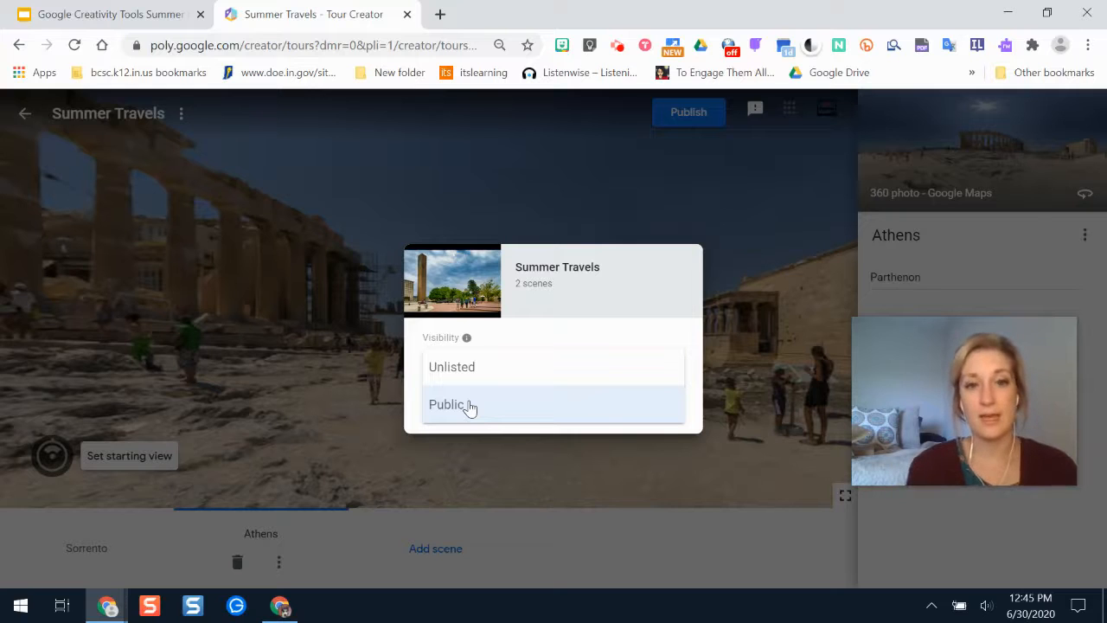
click(463, 374)
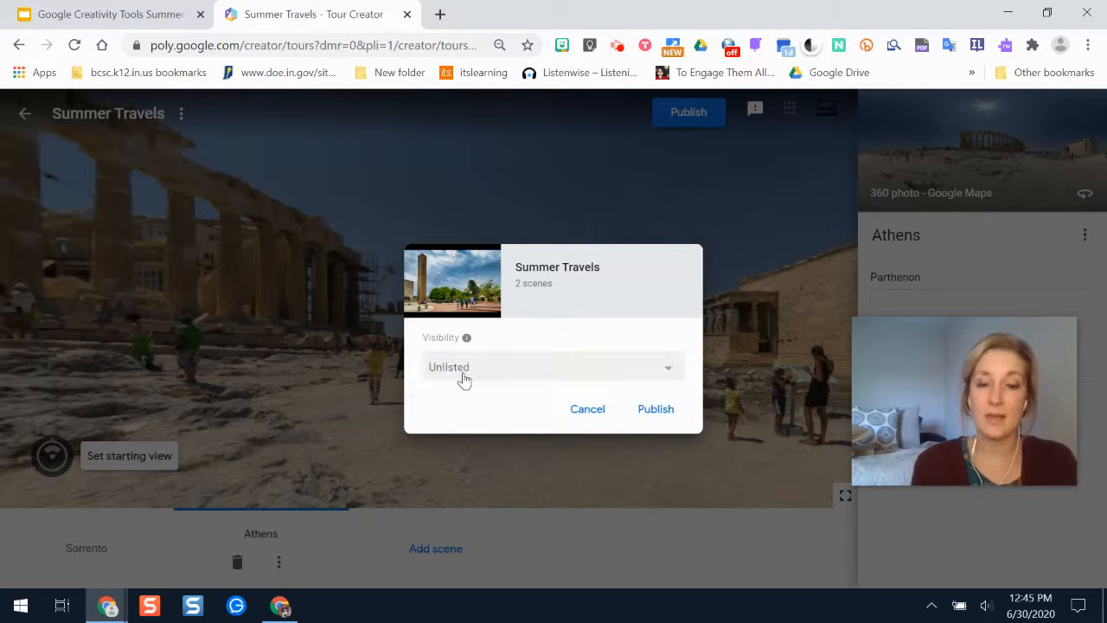
click(637, 409)
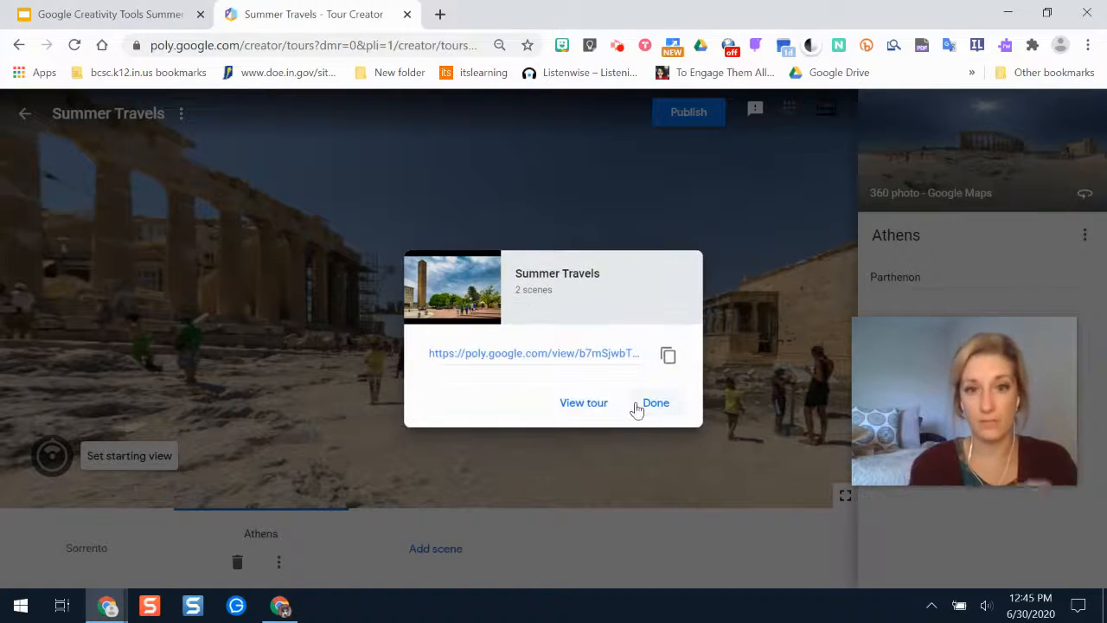
click(667, 357)
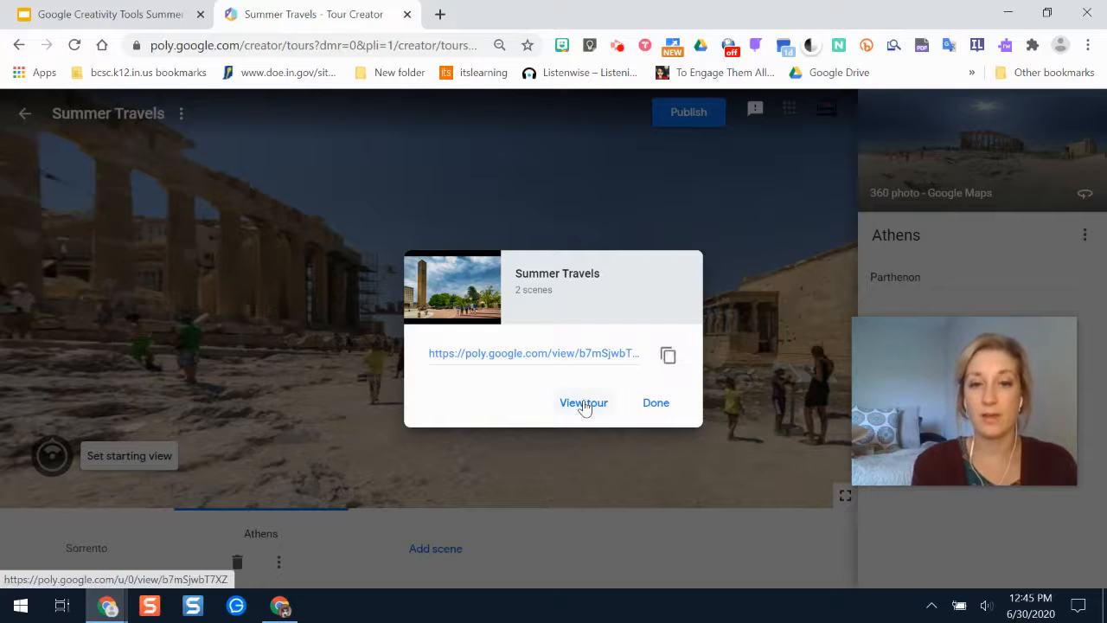
click(670, 360)
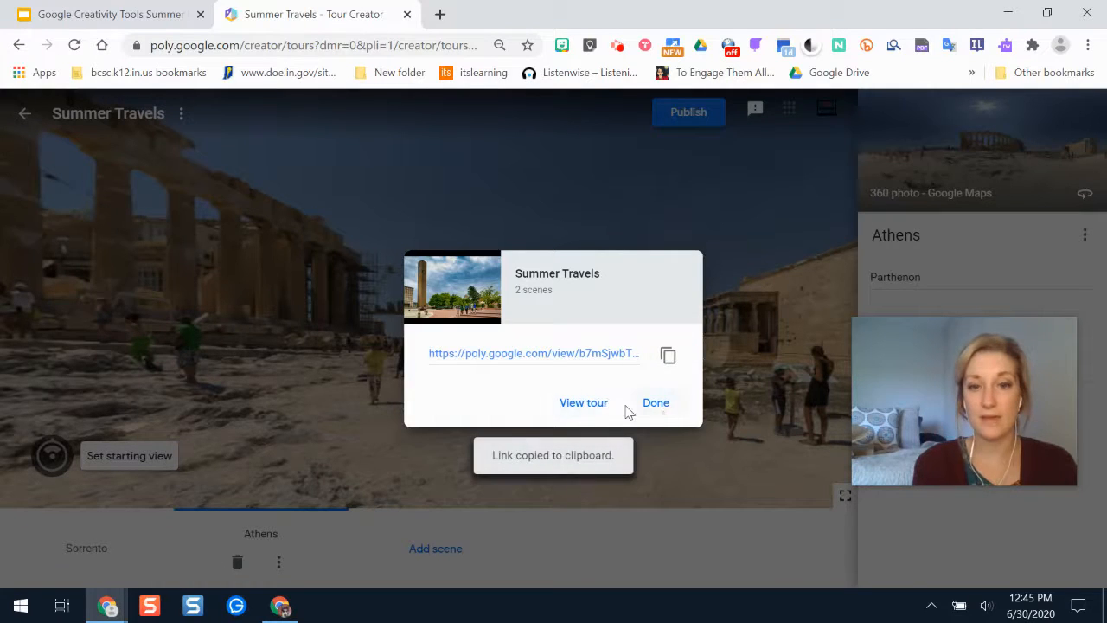
Open the published tour, examine its sharing options and look around the Sorrento scene
click(586, 404)
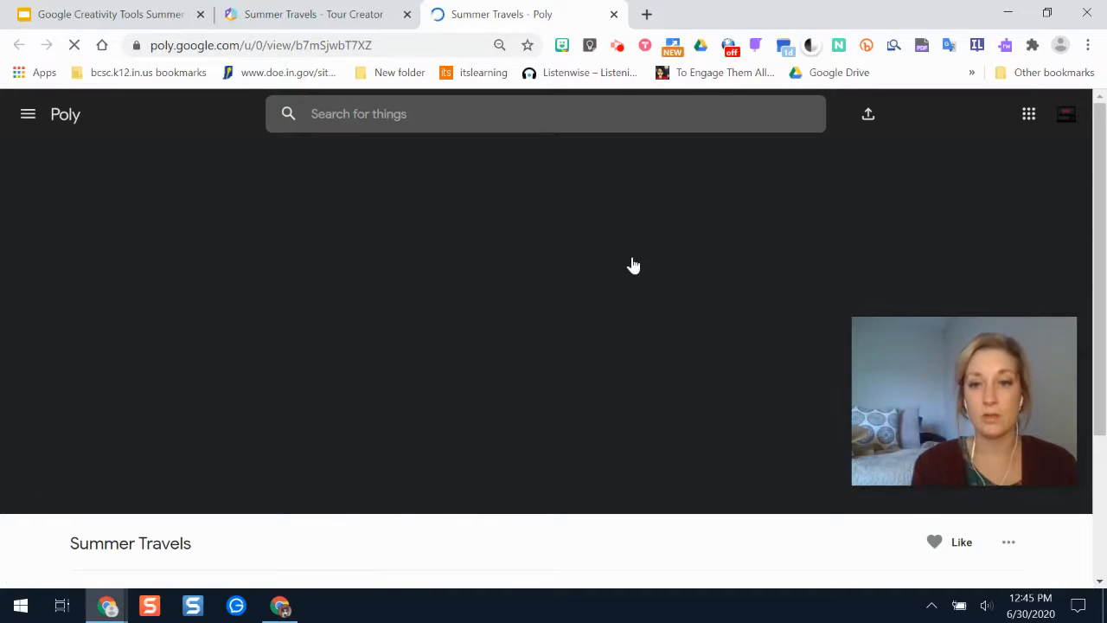
drag(934, 361, 944, 60)
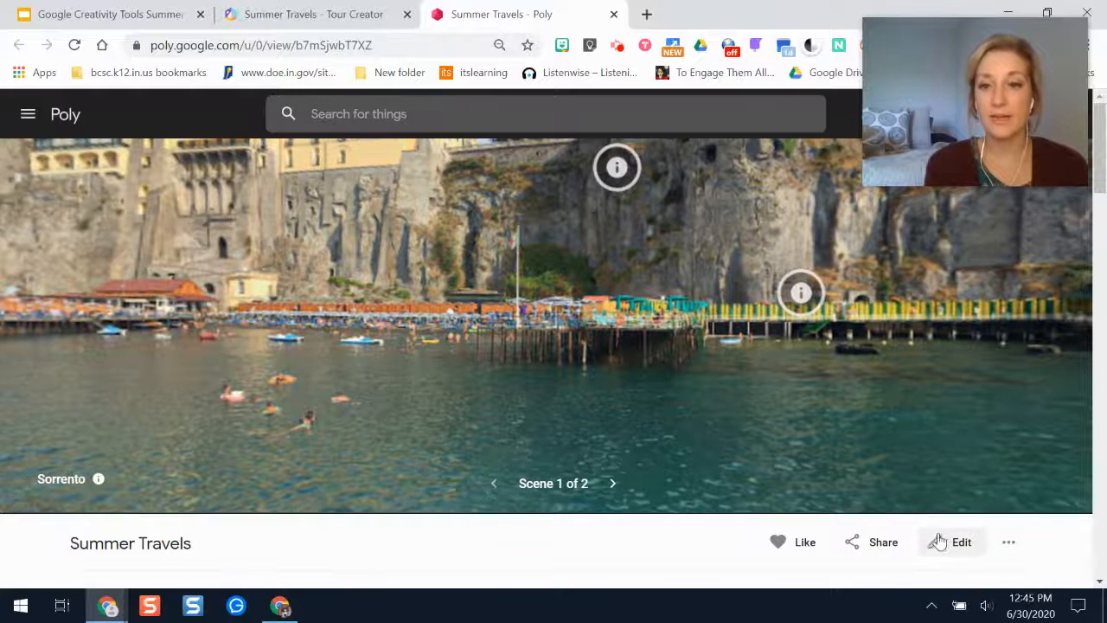
click(880, 544)
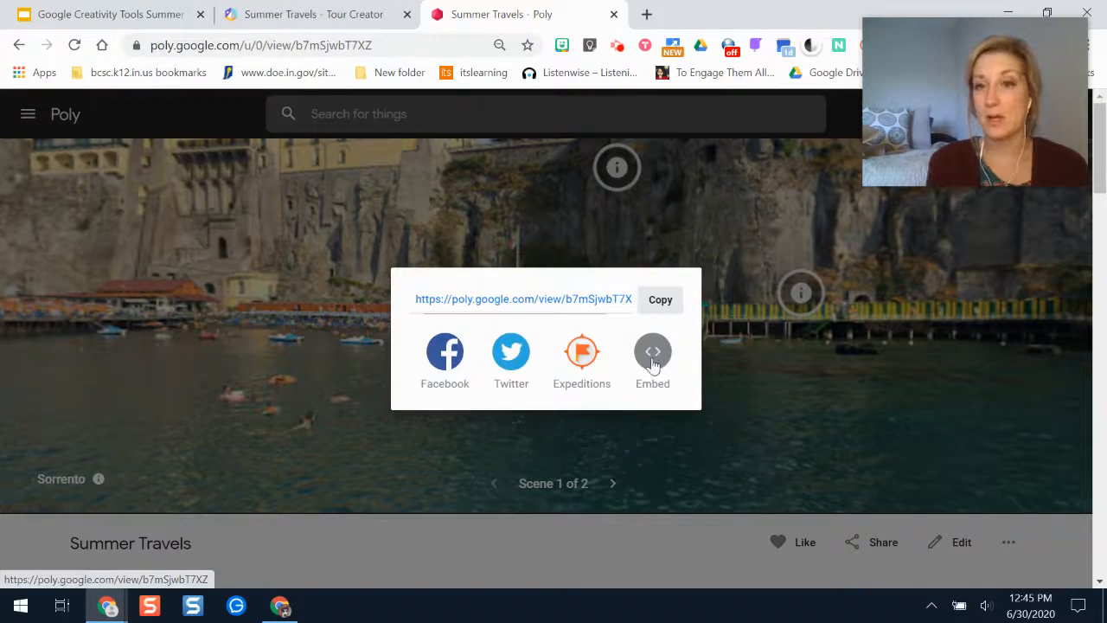
click(831, 444)
drag(802, 293, 440, 279)
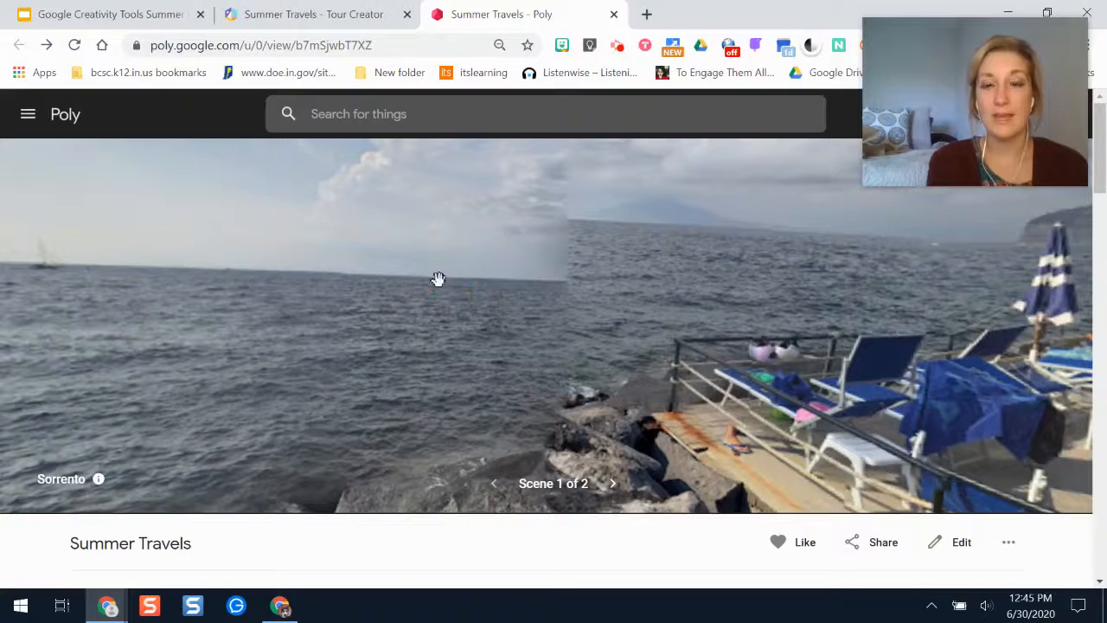
Close the published tour and present the slideshow from the Tour Creator slide
click(614, 13)
click(87, 12)
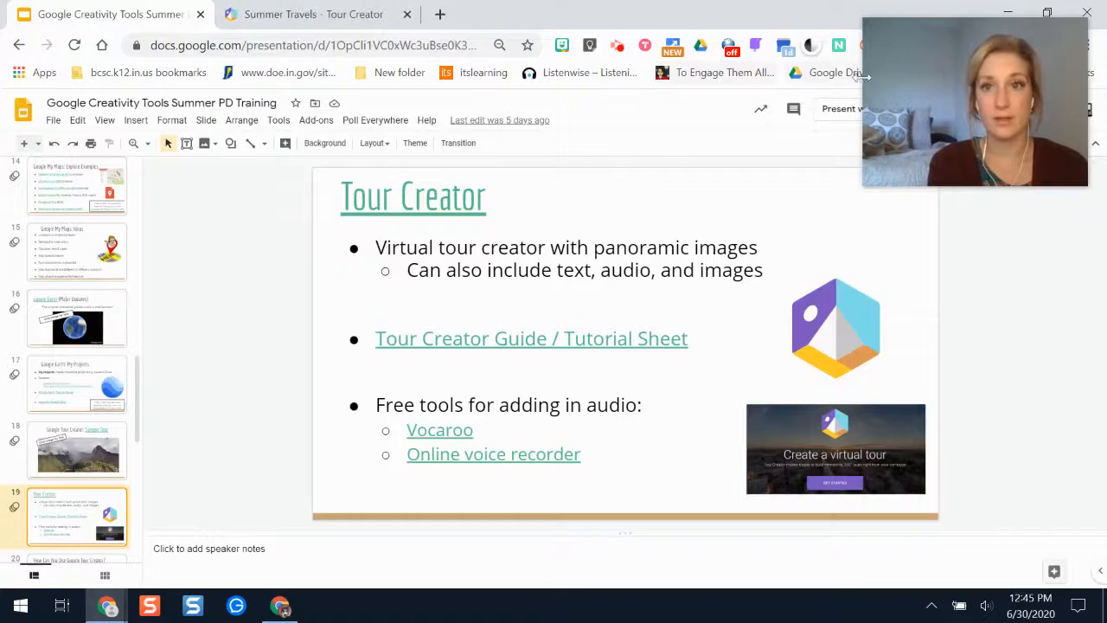
drag(897, 85, 895, 244)
click(961, 109)
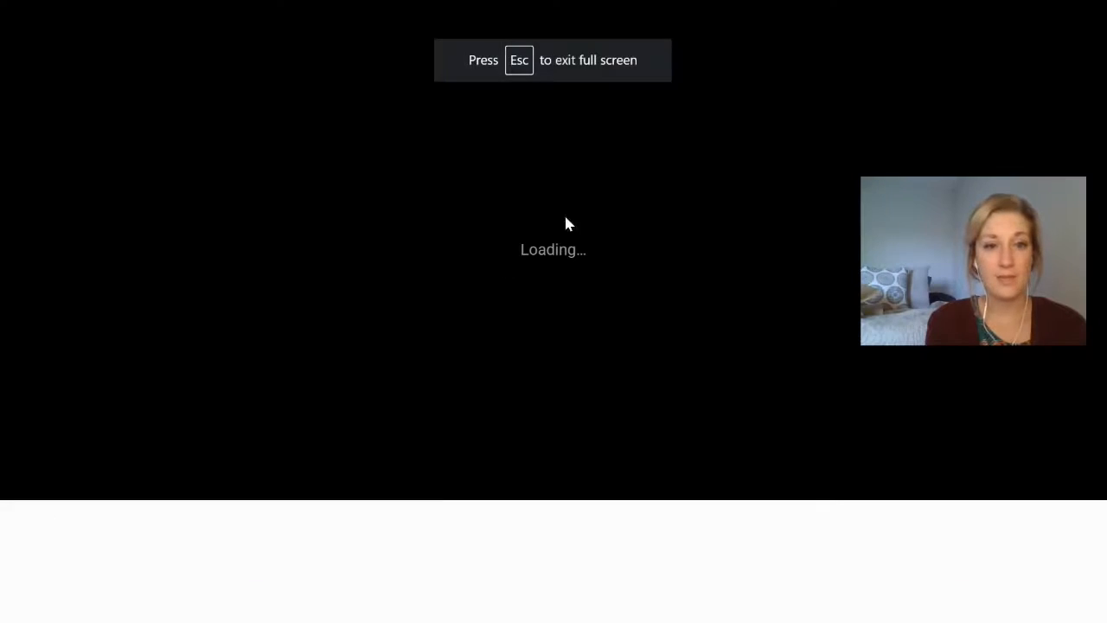
drag(927, 264, 919, 102)
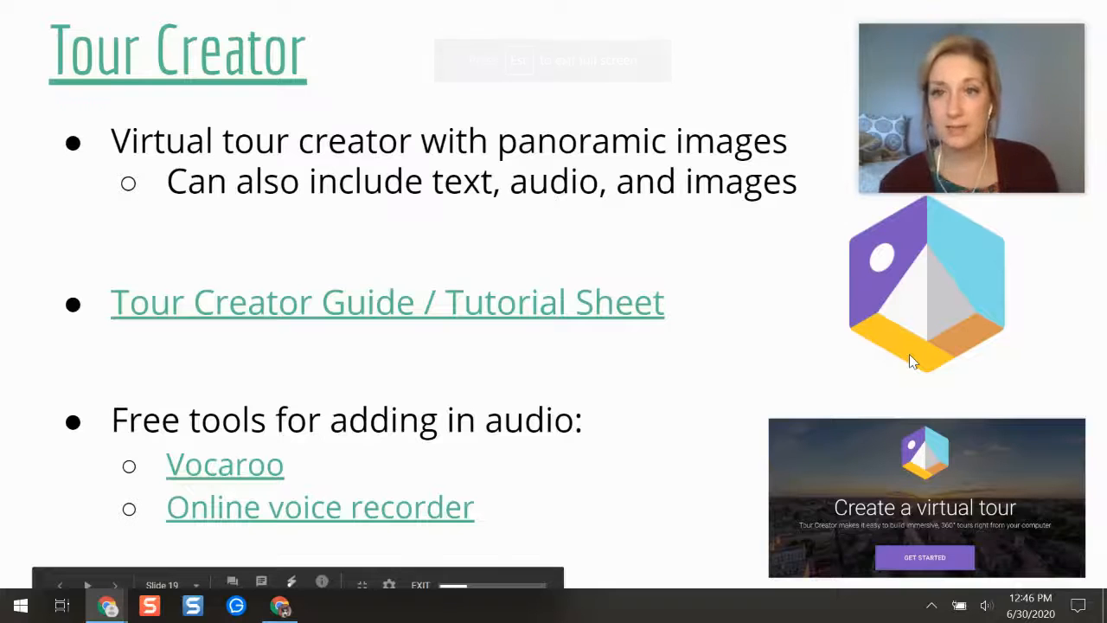